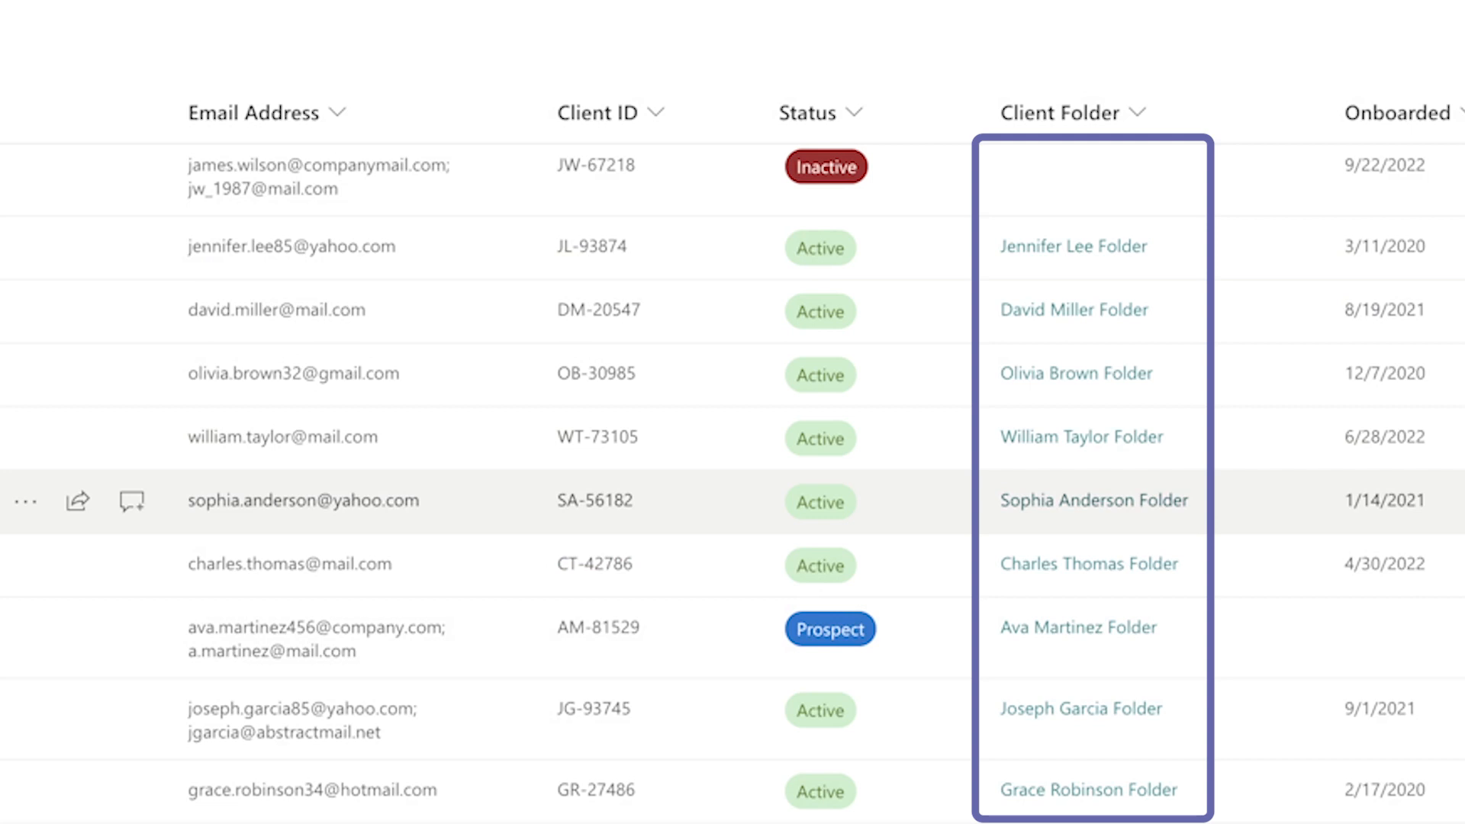
Step: Fill the first client's Client Folder link with the copied folder URL, using the client's ID and full name as alternative text
scroll(732, 483, down, 3)
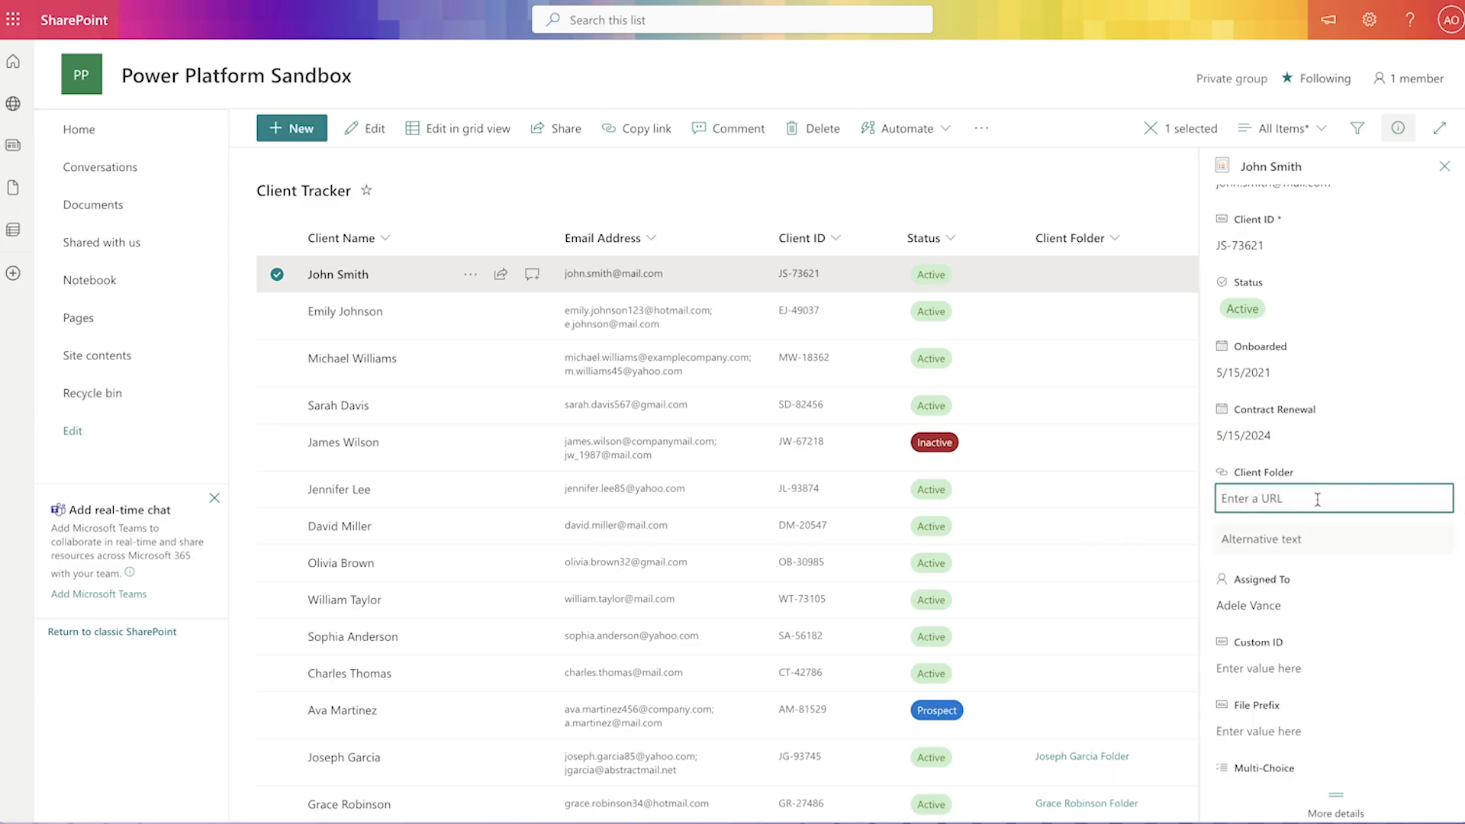
key(ctrl+v)
key(Tab)
text(JS-)
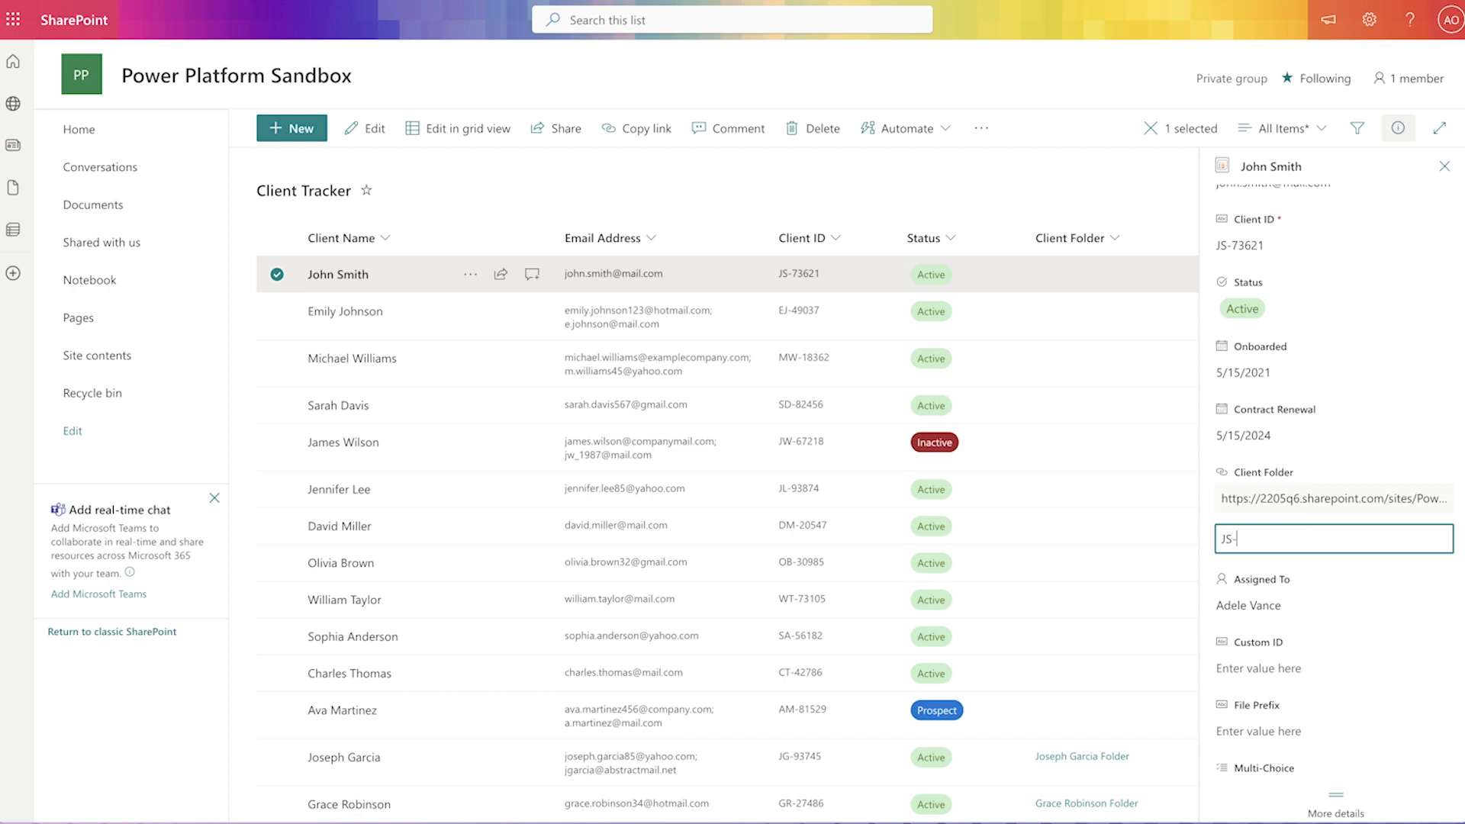
text(73621 John Smith)
key(Tab)
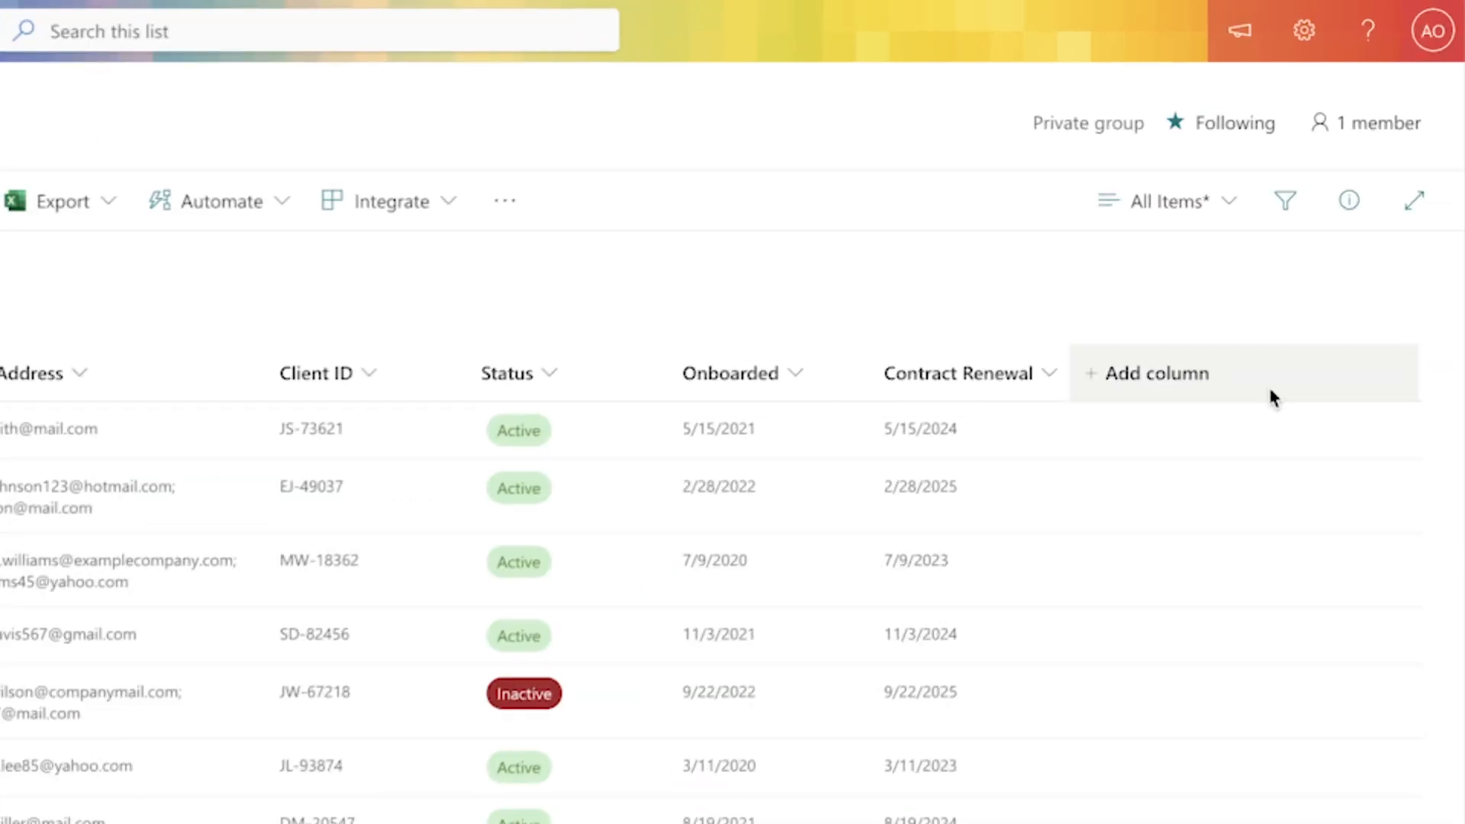
Step: Add a hyperlink column named Client Folder to the list and place it between the Status and Onboarded columns
click(1184, 376)
scroll(1268, 593, down, 2)
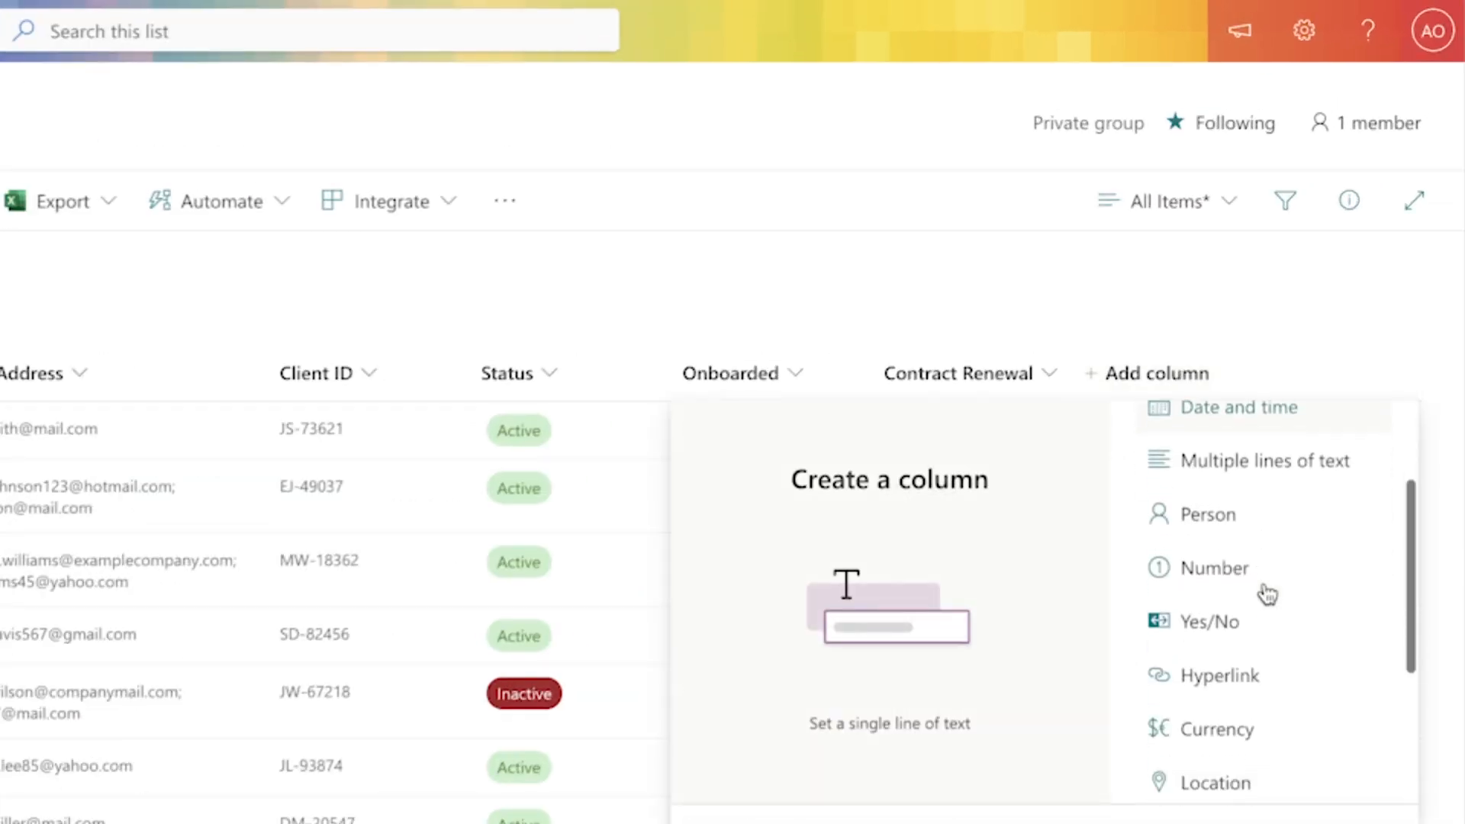
click(1255, 674)
click(1239, 823)
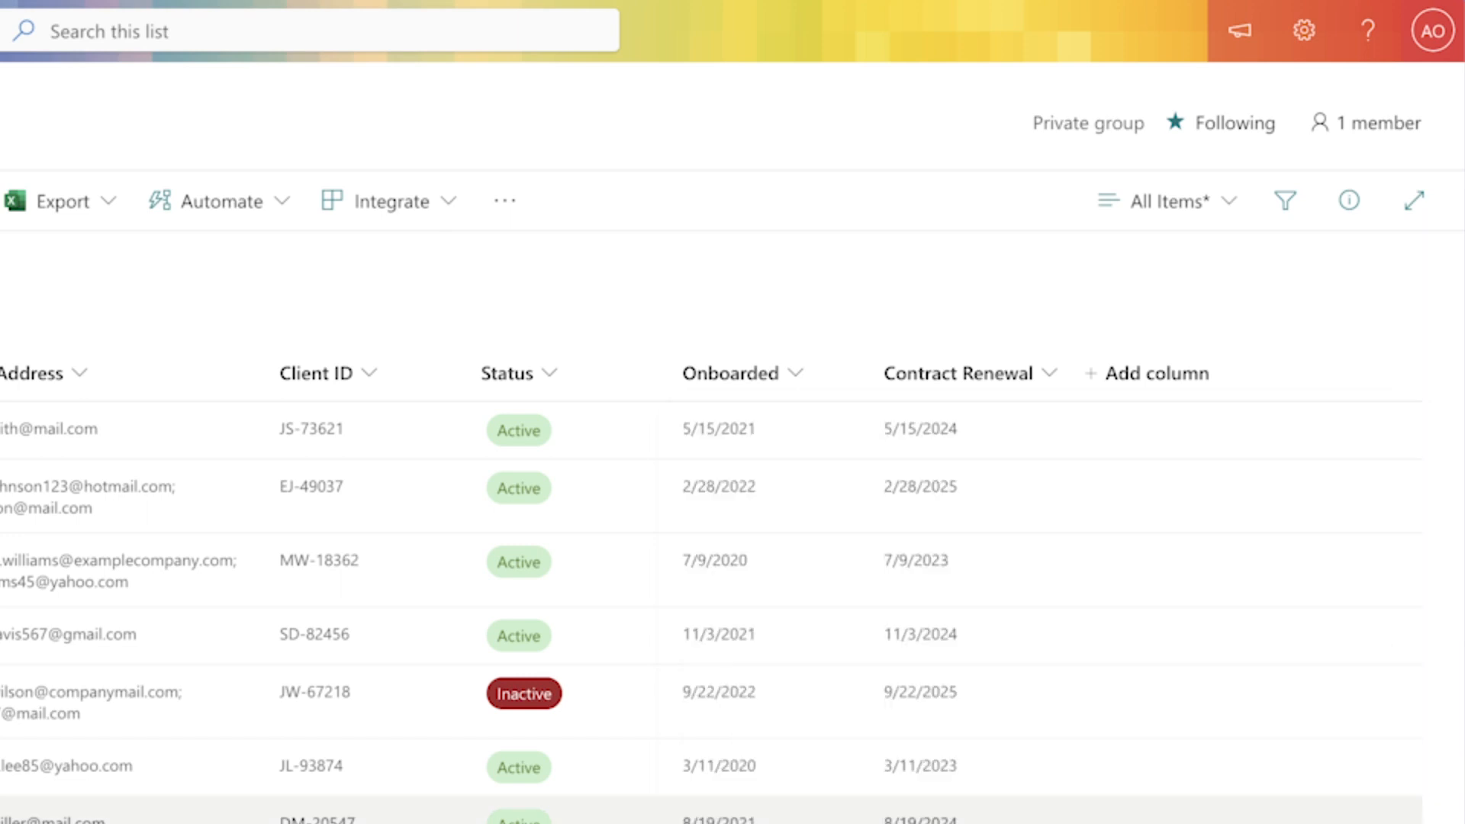
text(Client Folder)
click(1083, 823)
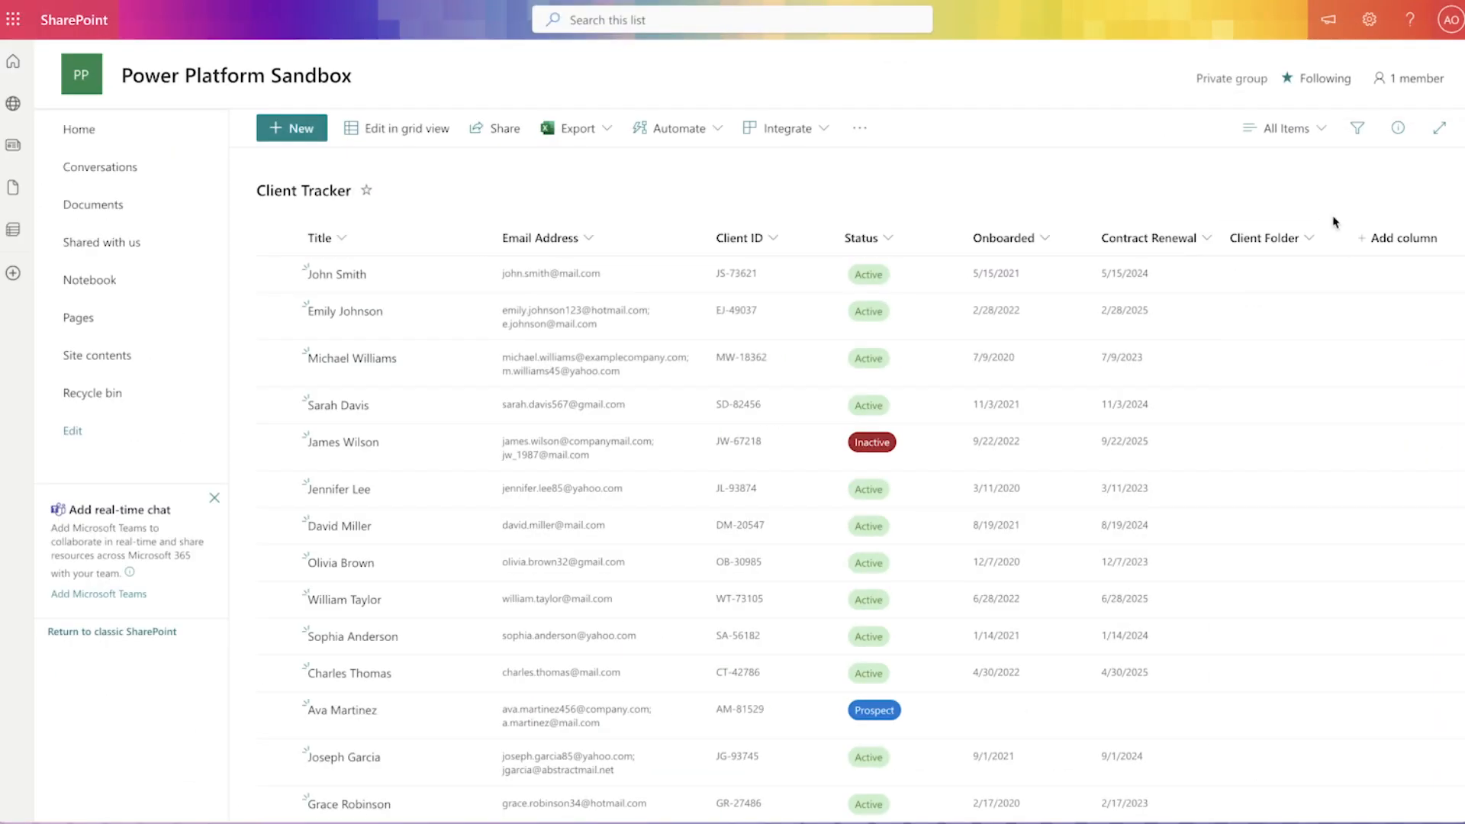
drag(1283, 236, 991, 241)
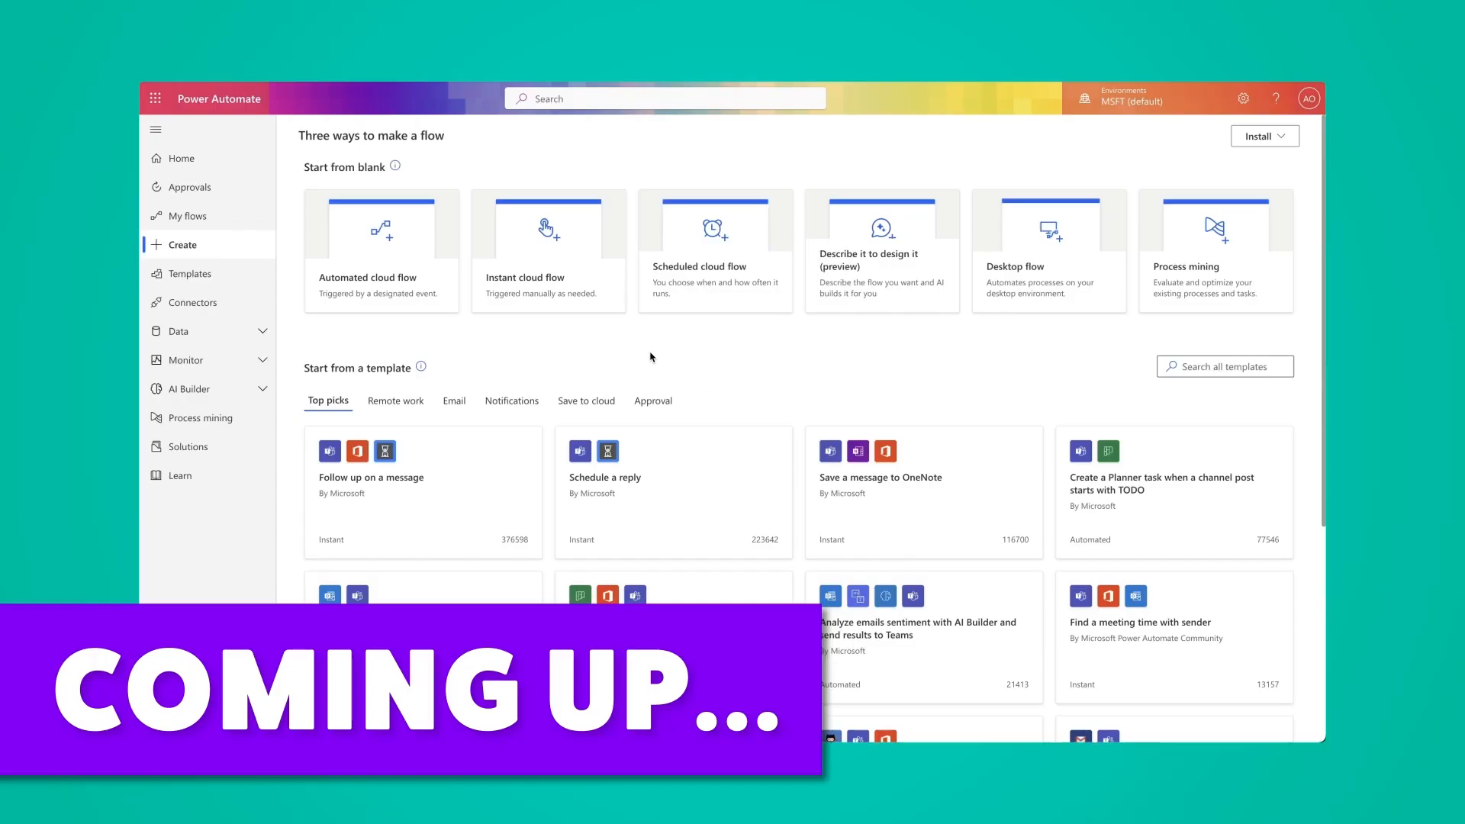
click(528, 284)
click(848, 288)
text(Create Client Folde)
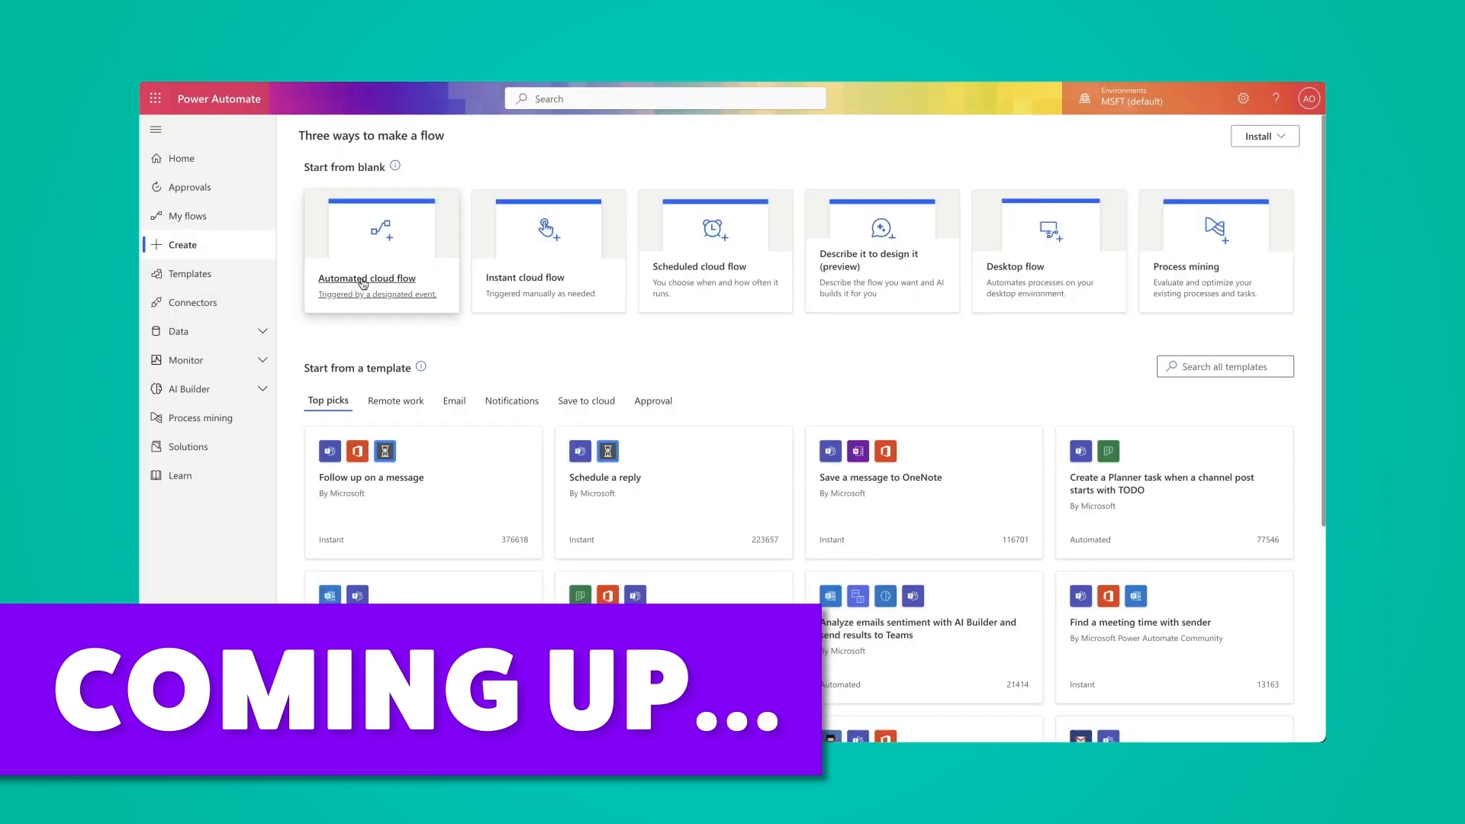
click(374, 278)
text(Create New Client Folder)
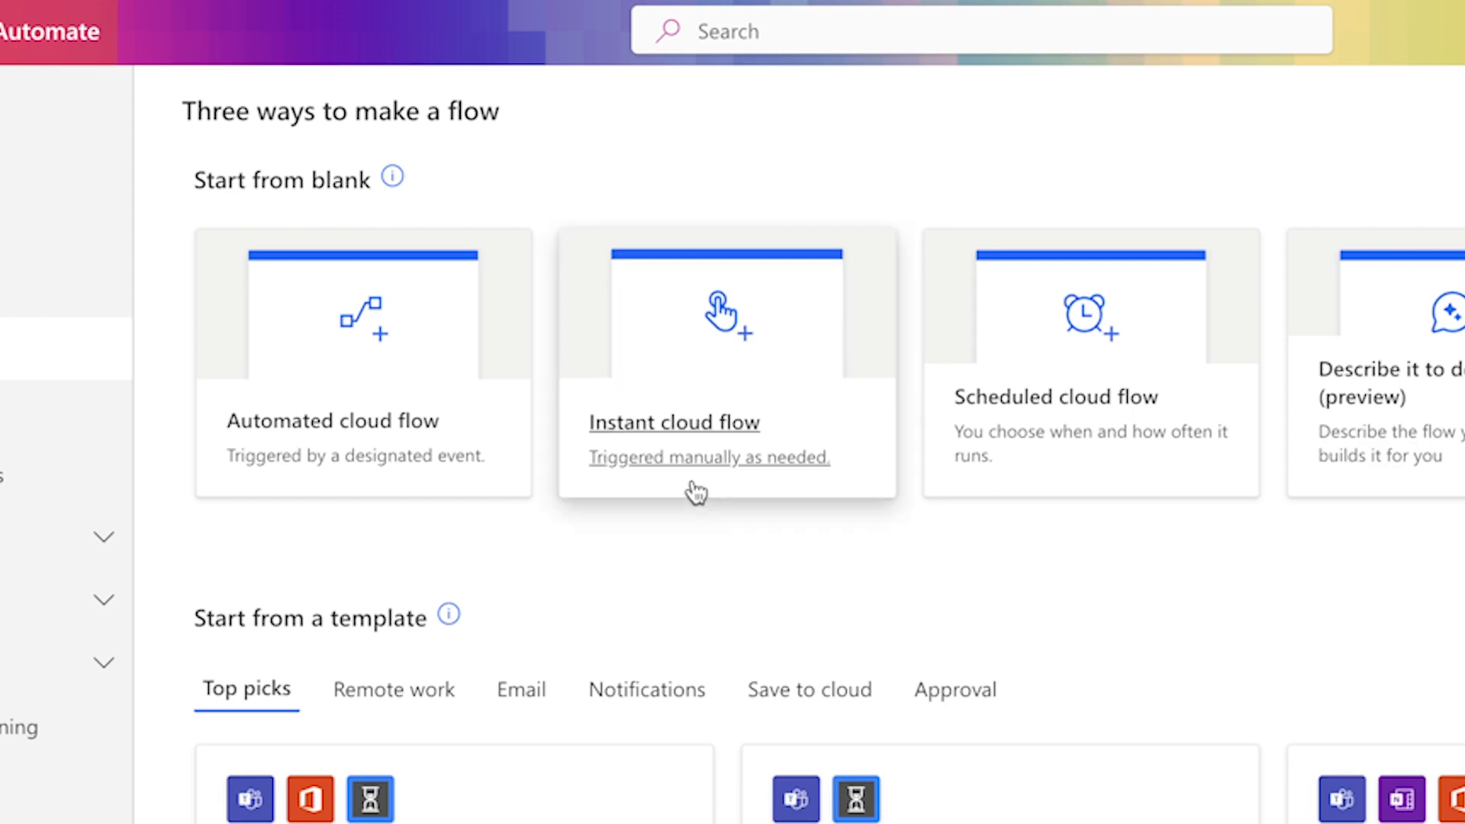
Step: Create an instant cloud flow named Create Client Folder (Bulk) that is manually triggered
click(679, 436)
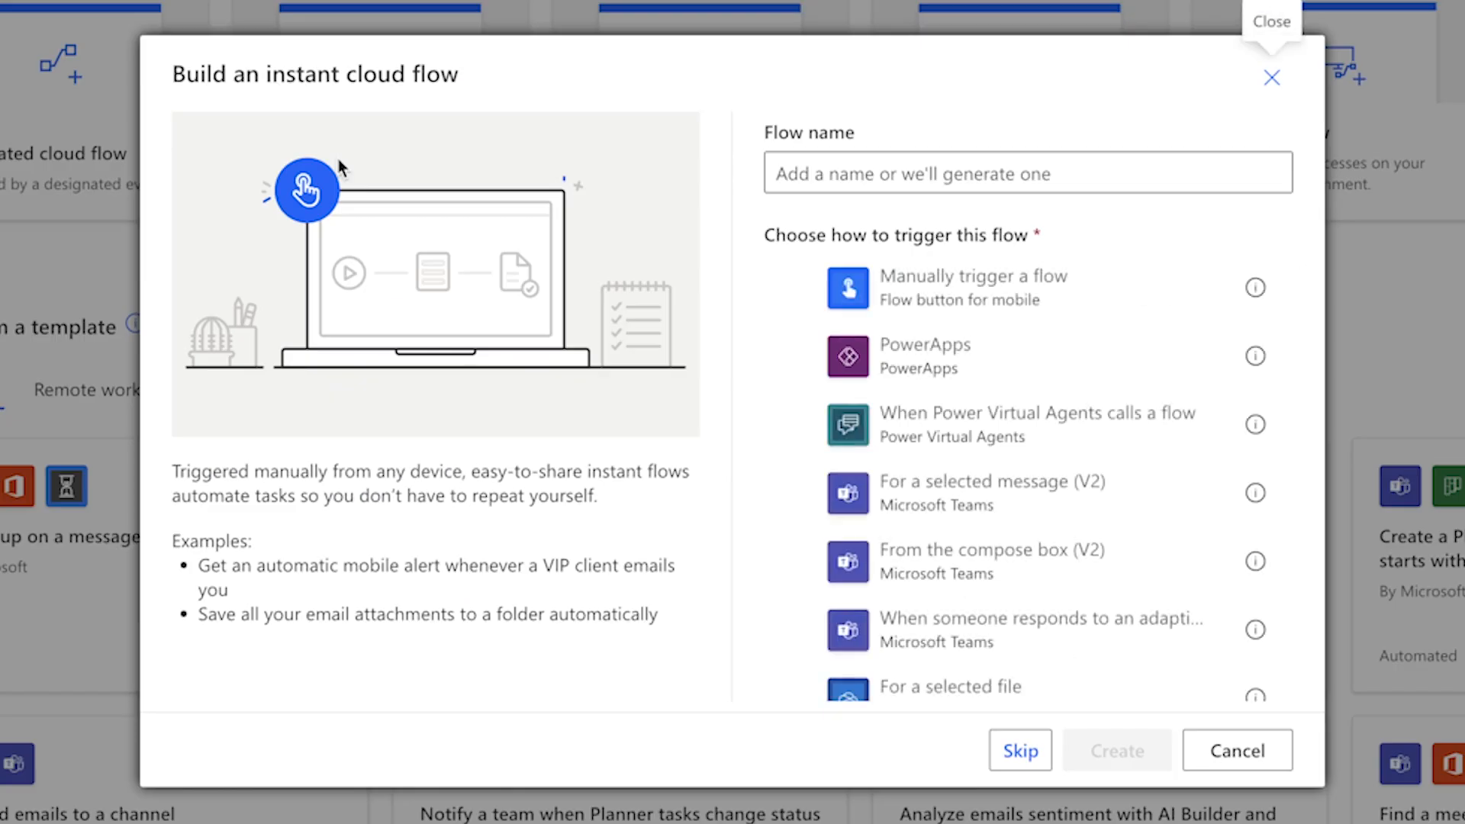
key(Tab)
text(Create Client )
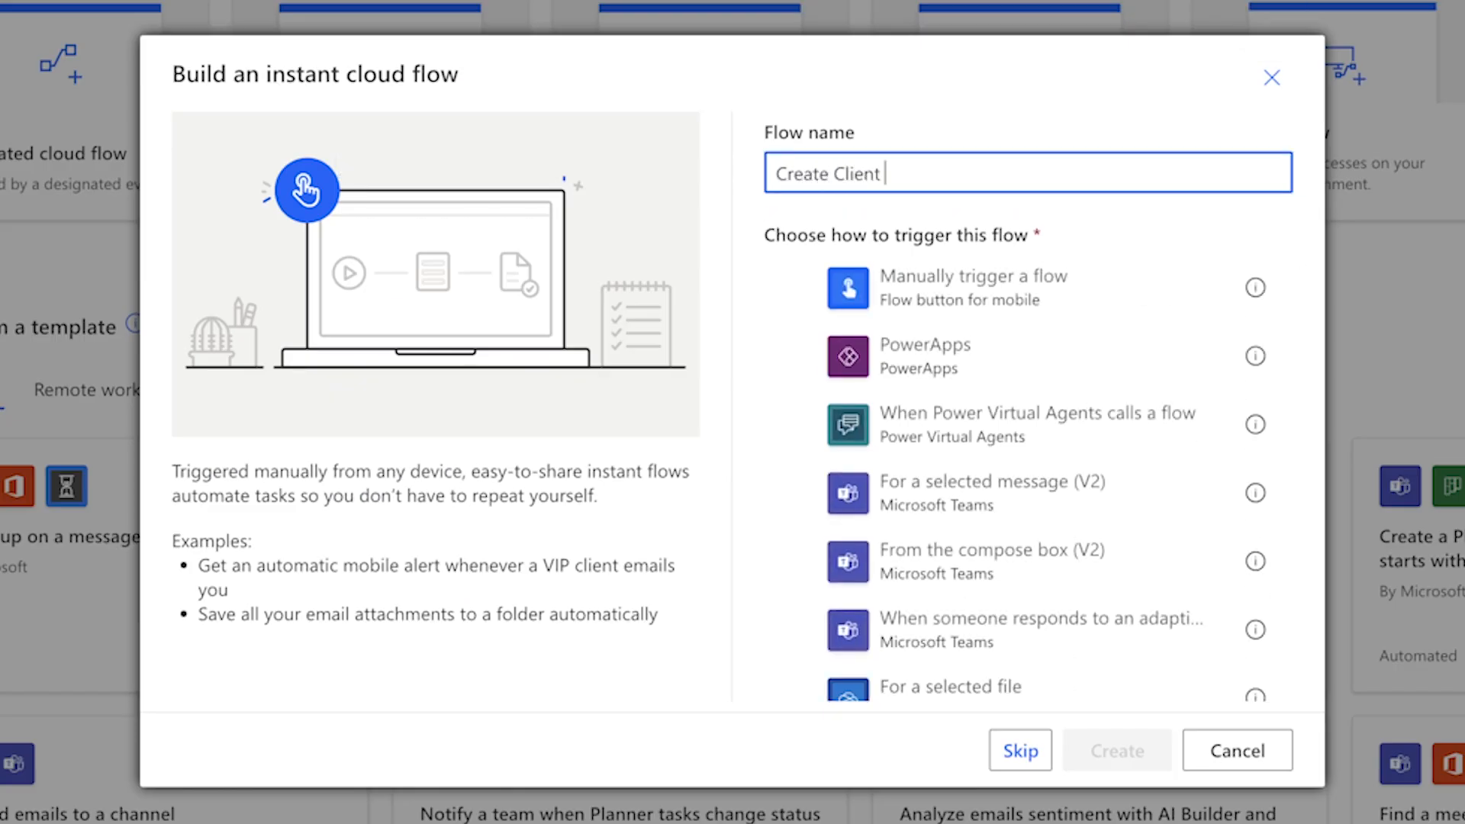
text(Folder (Bulk))
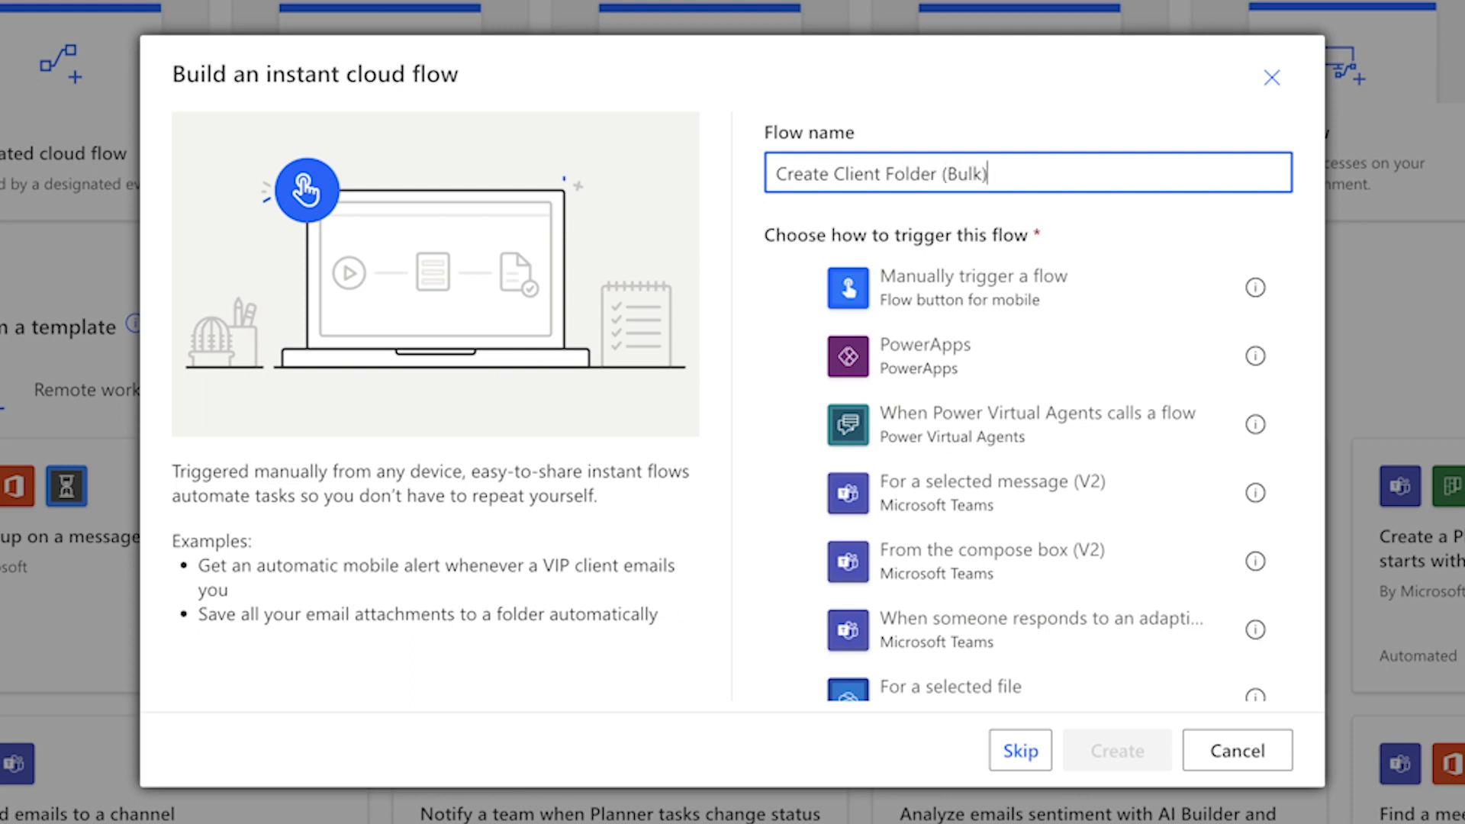
click(908, 281)
click(1108, 746)
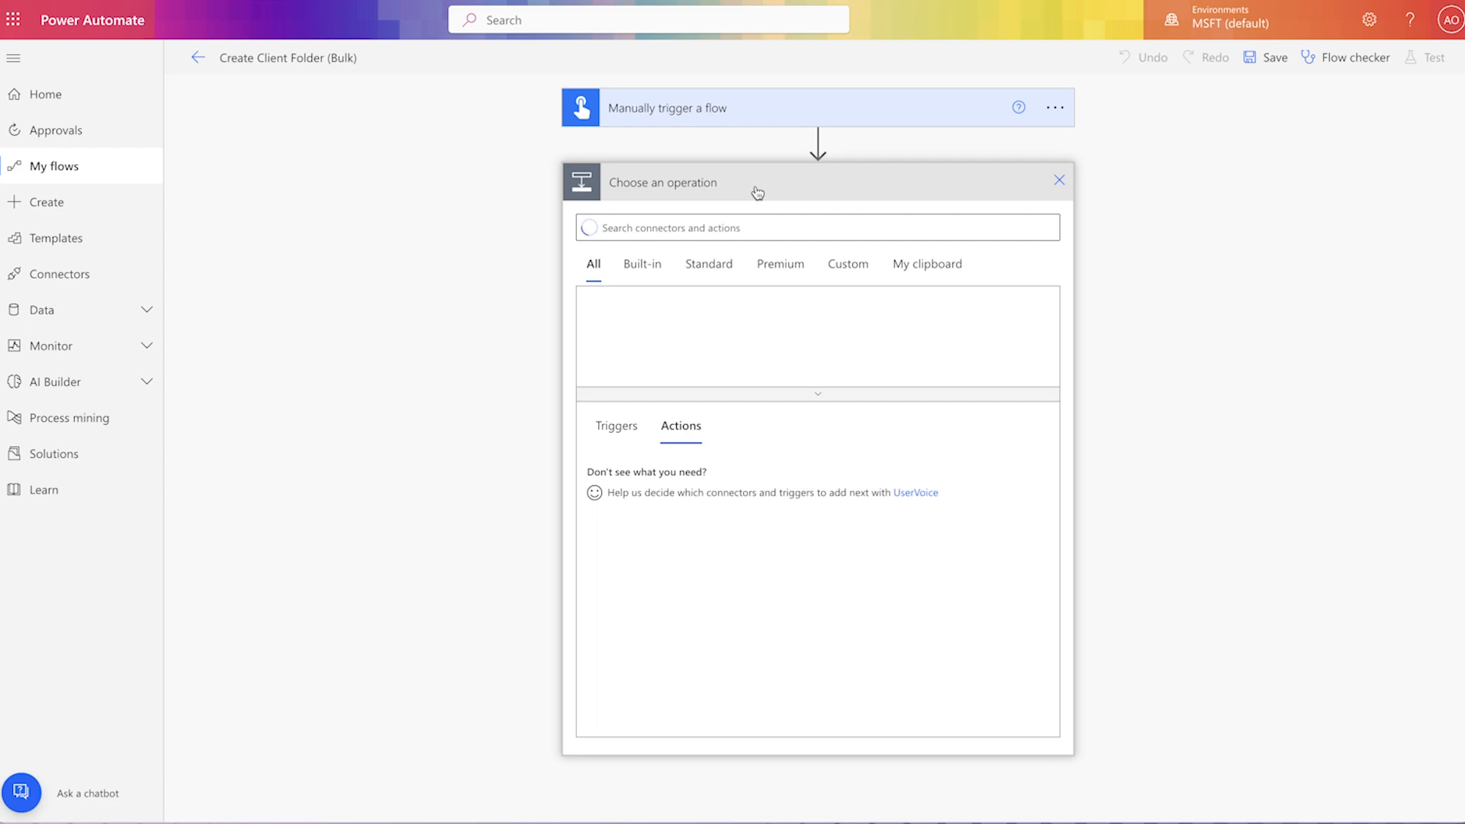
Step: Add a SharePoint Get items action for the Power Platform Sandbox site and the Client Tracker list
text(get items)
click(517, 656)
click(1138, 259)
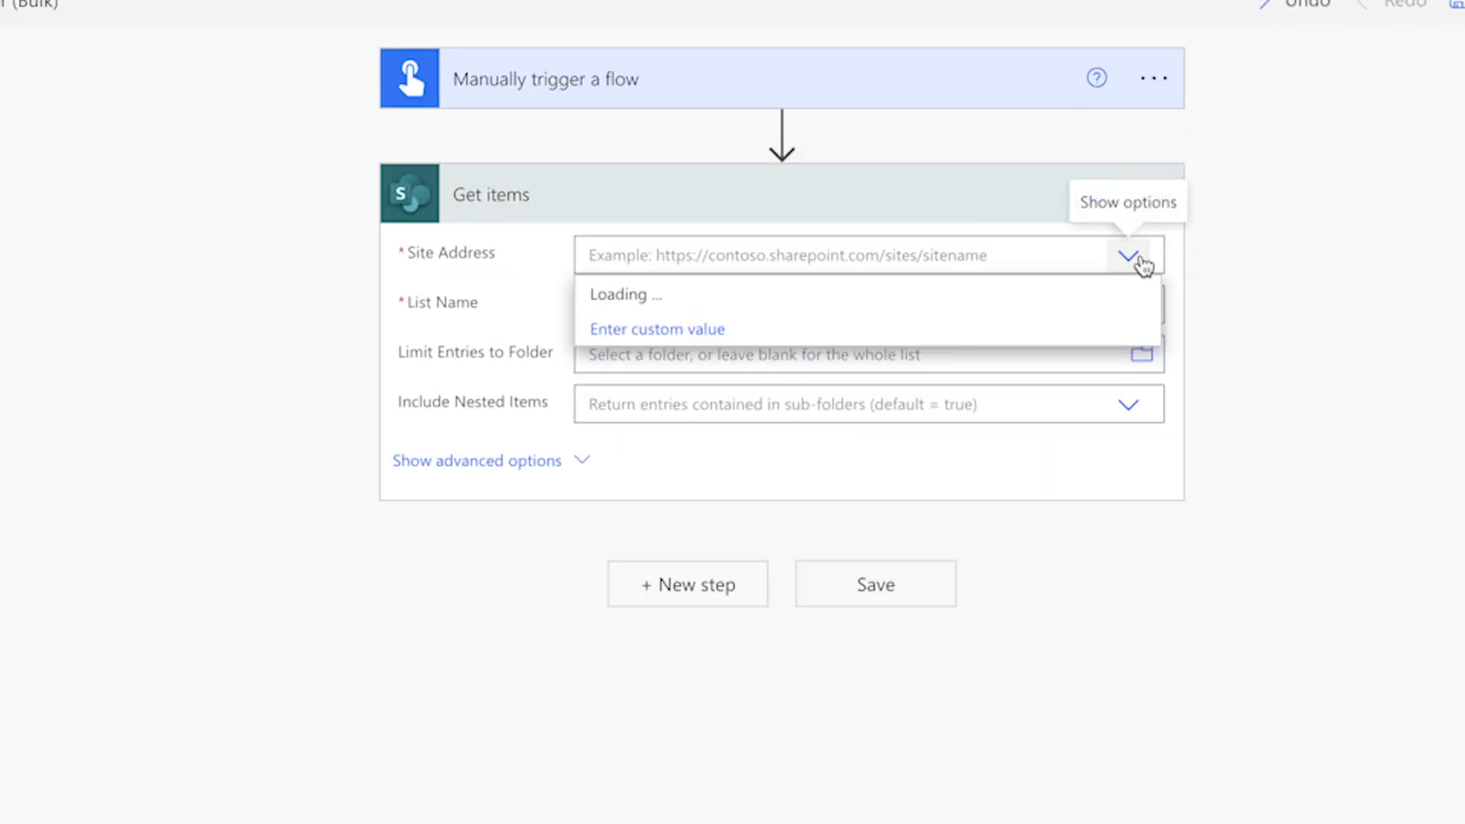
click(1099, 330)
click(1127, 338)
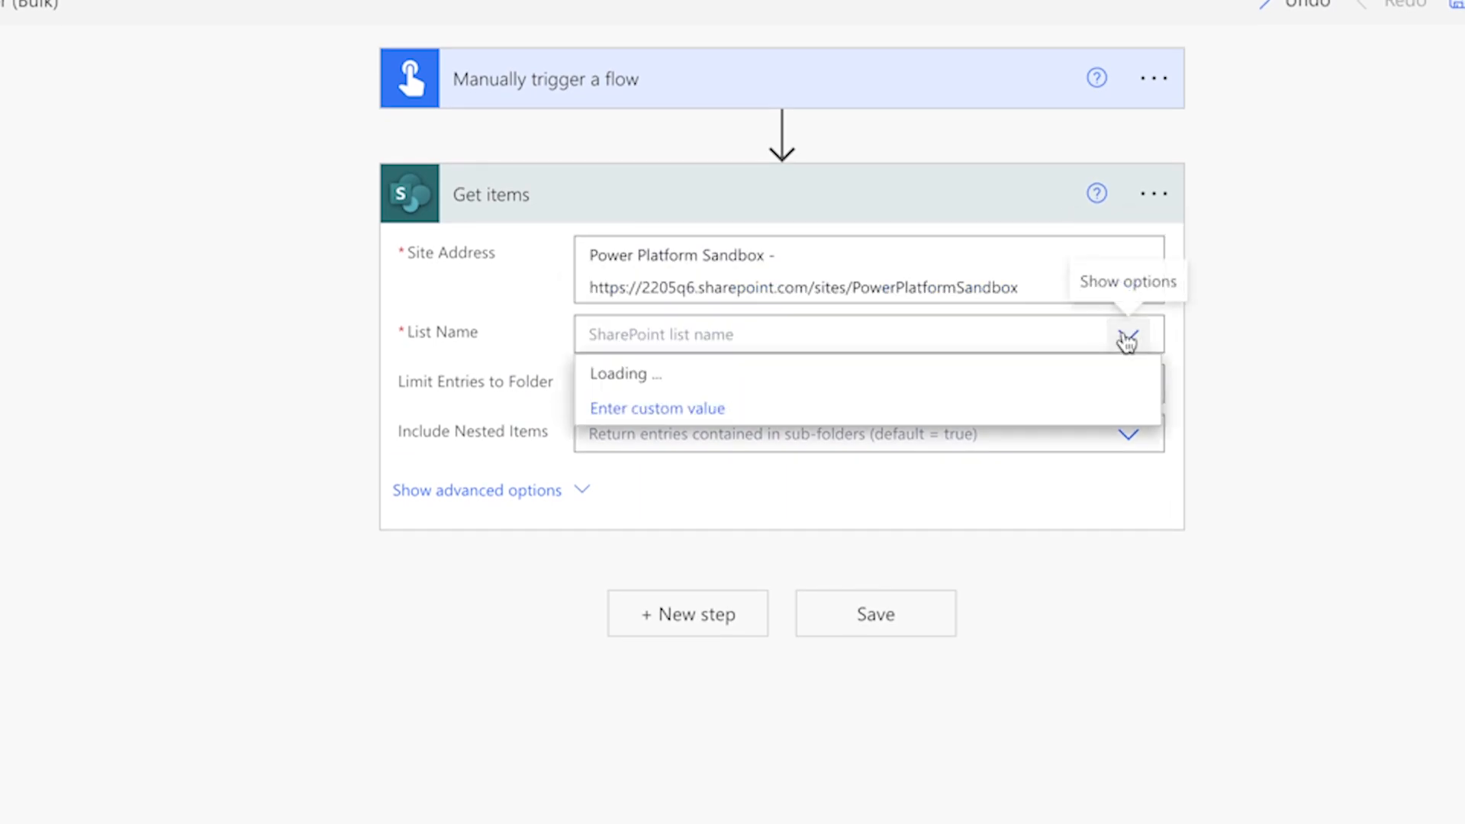
click(1053, 405)
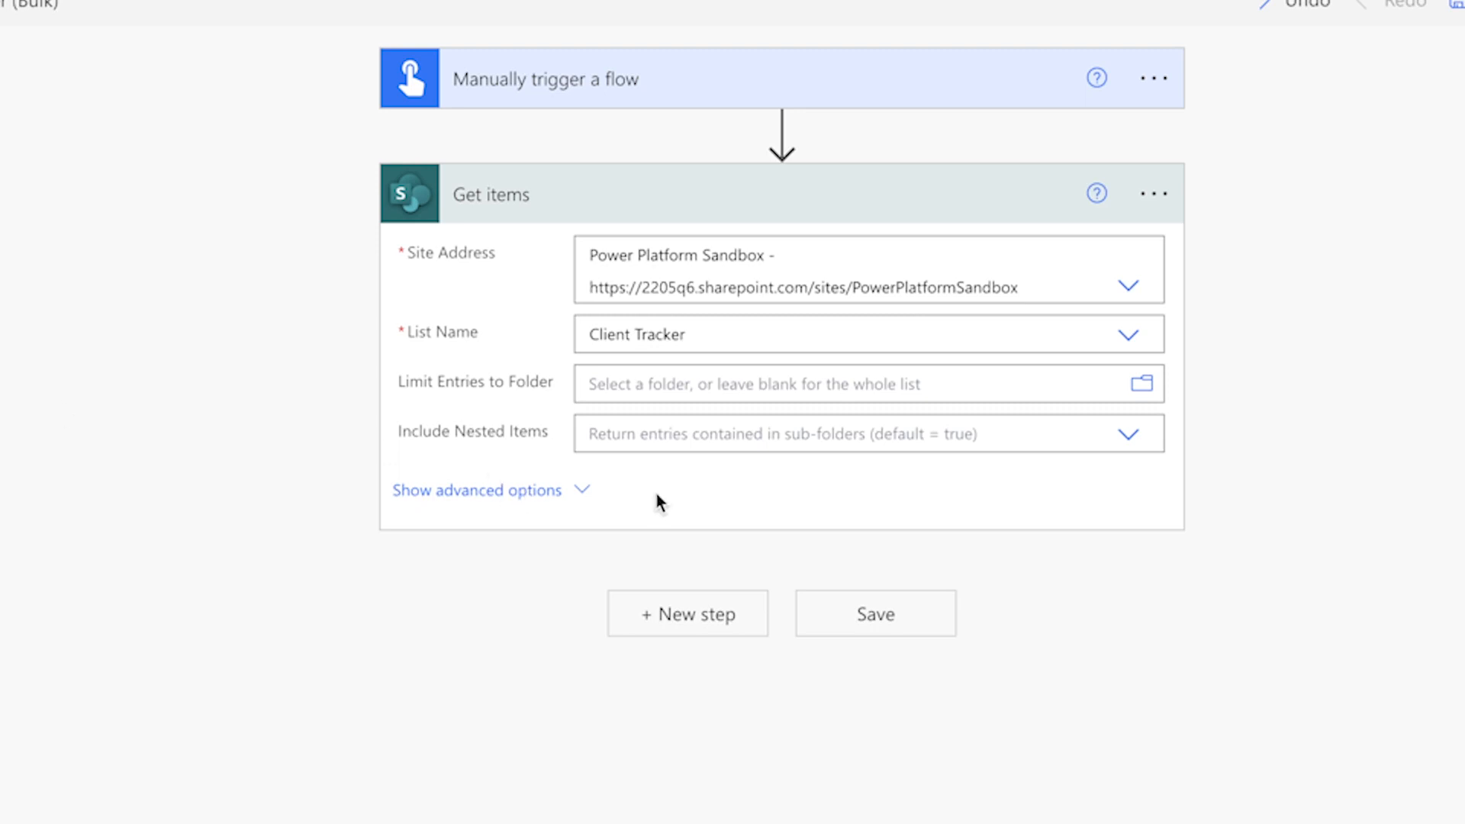
Step: Check the column in the Client Tracker list settings and set the Get items filter query to Status ne 'Inactive'
click(580, 496)
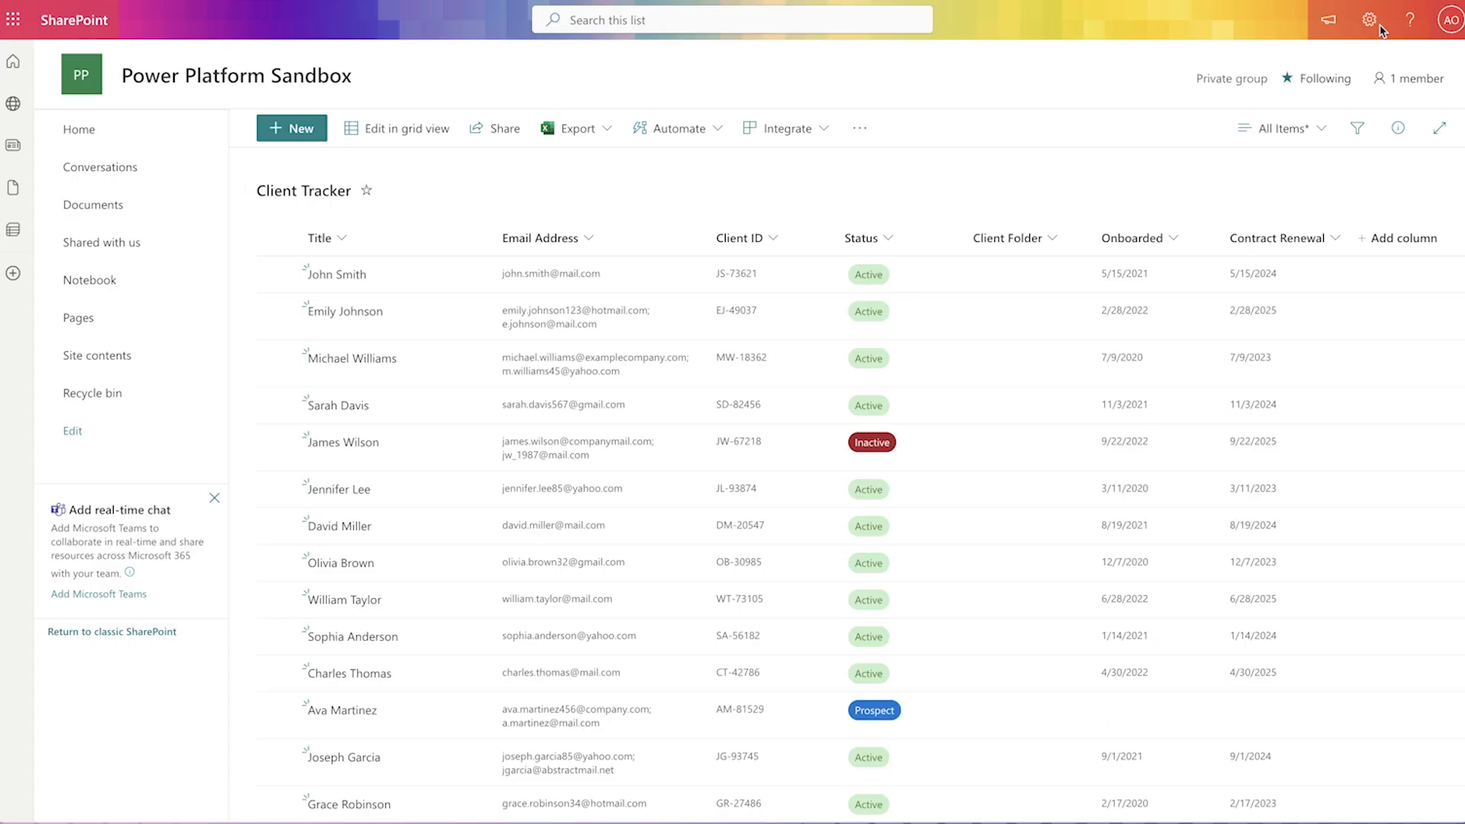
click(1305, 35)
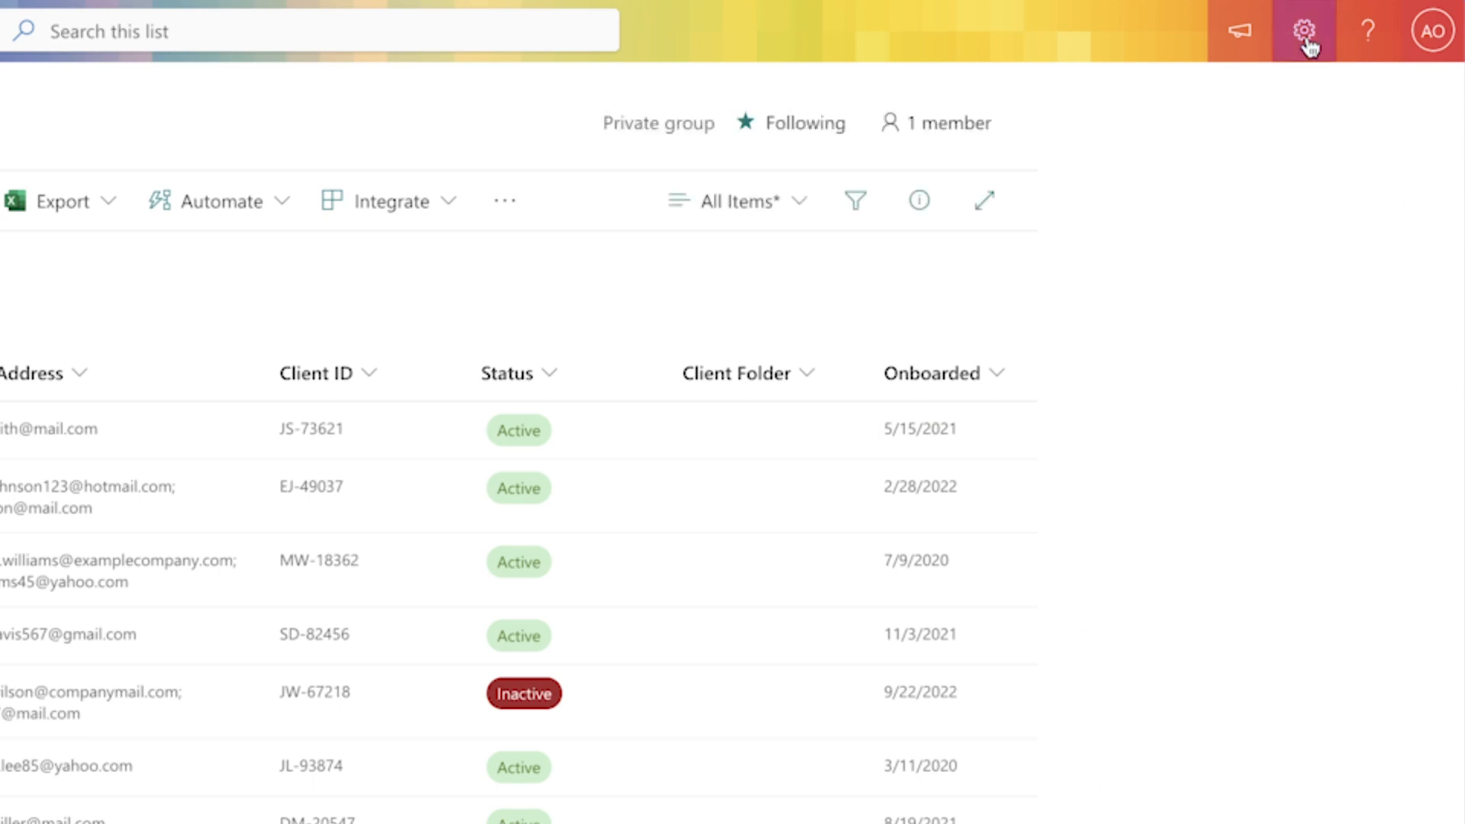
click(1131, 311)
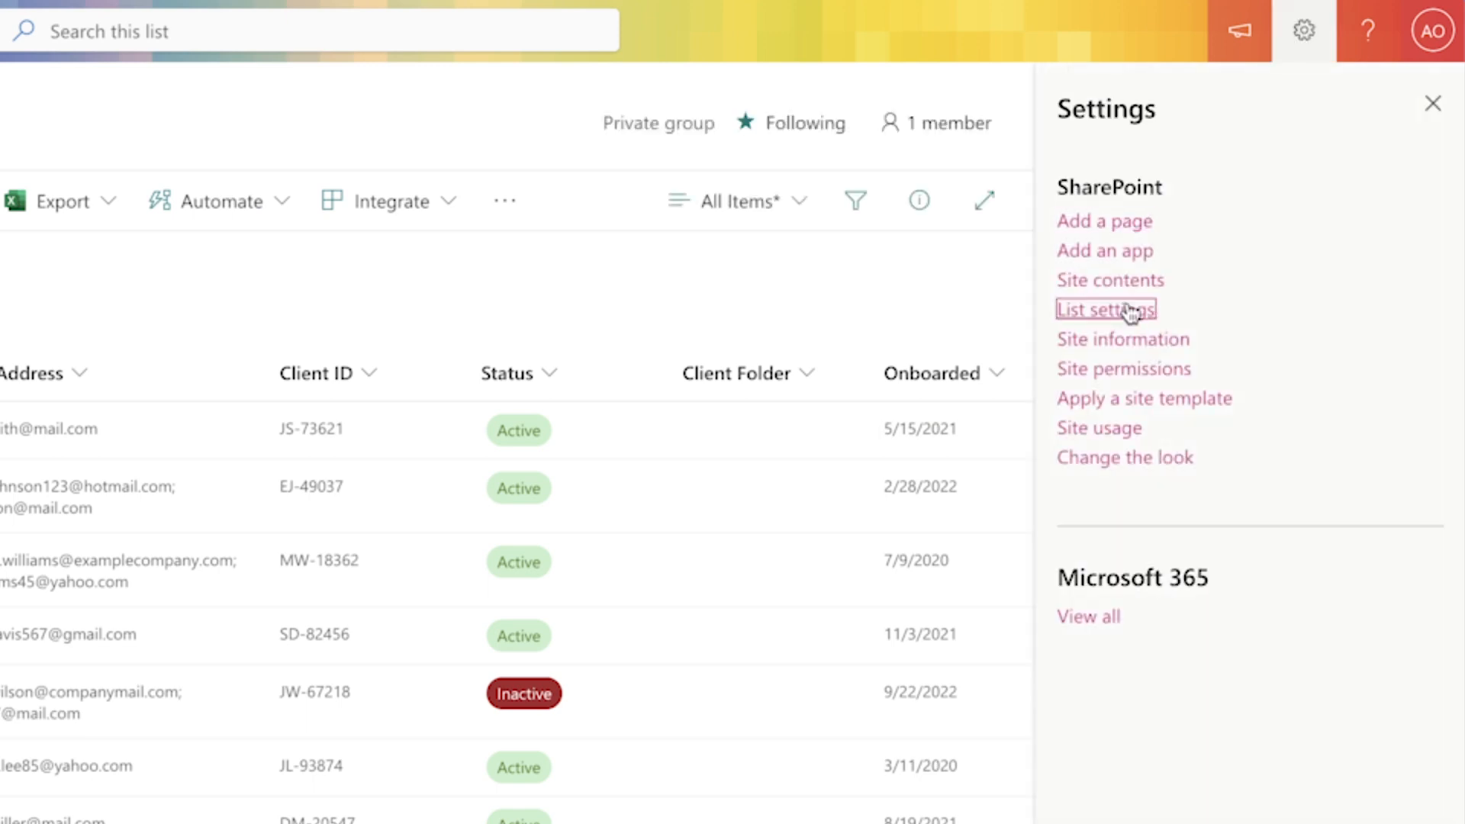
click(88, 481)
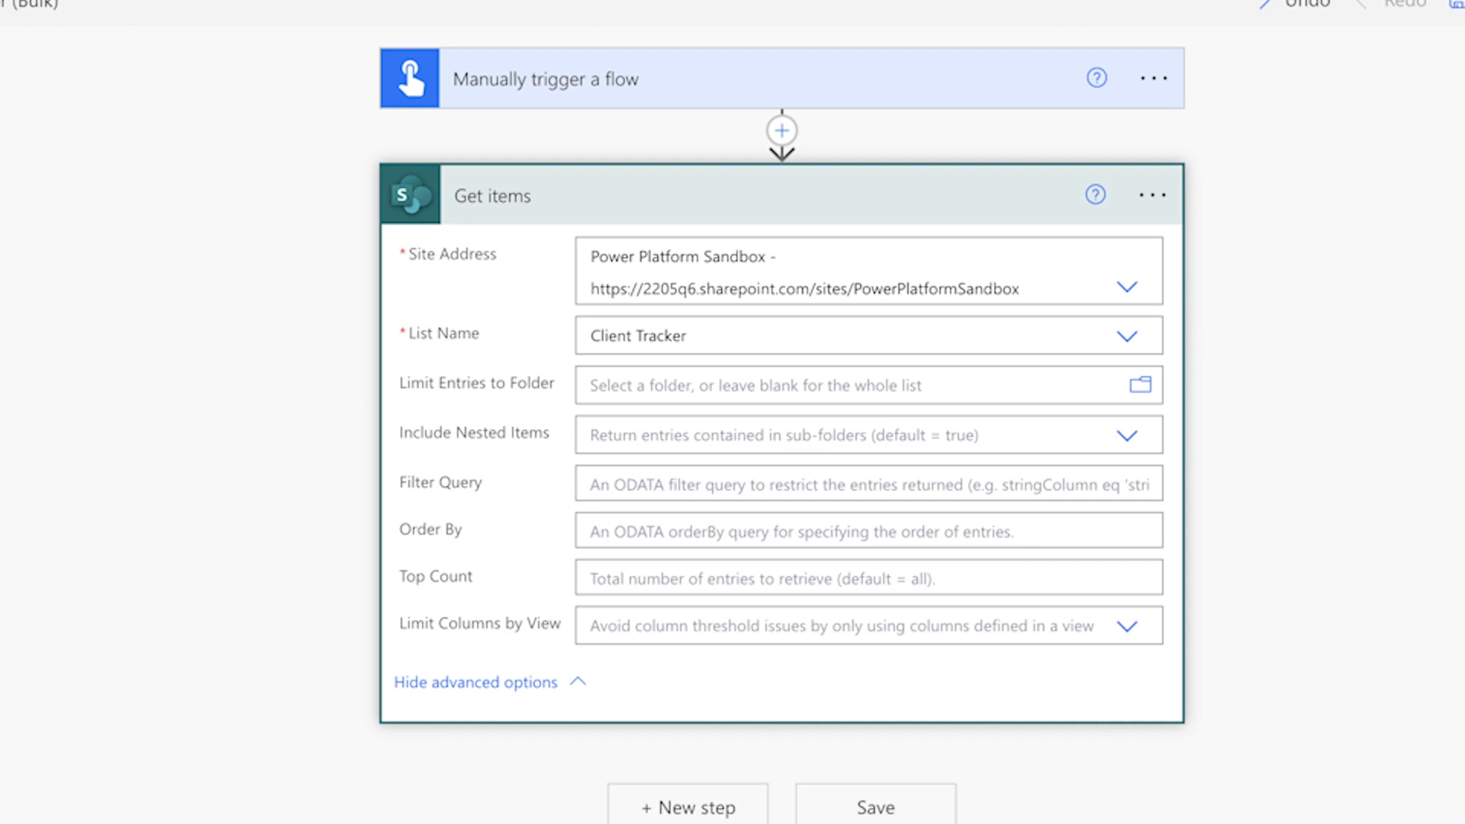
click(654, 483)
text(Status )
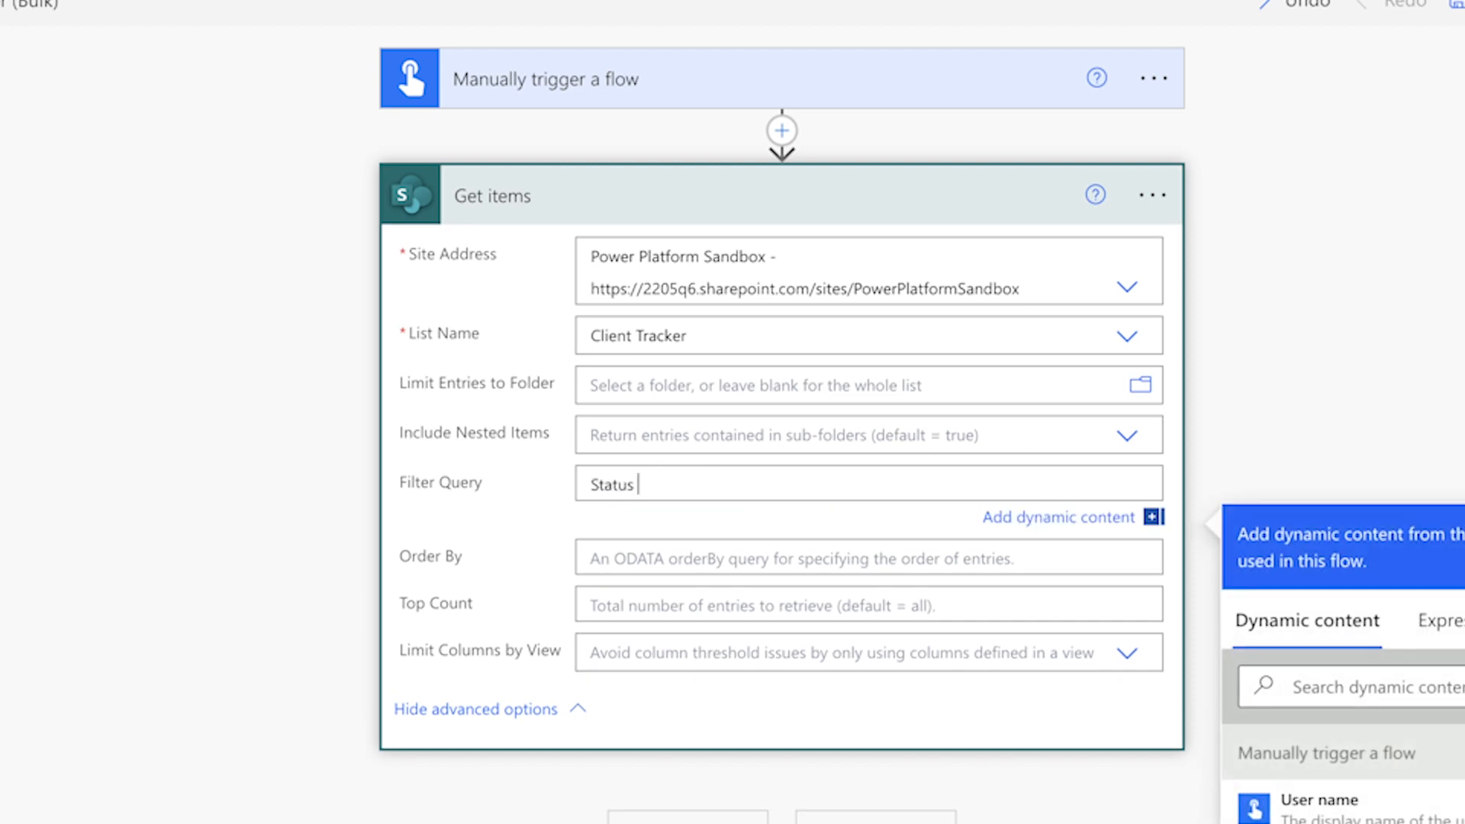
text(ne 'Inactive')
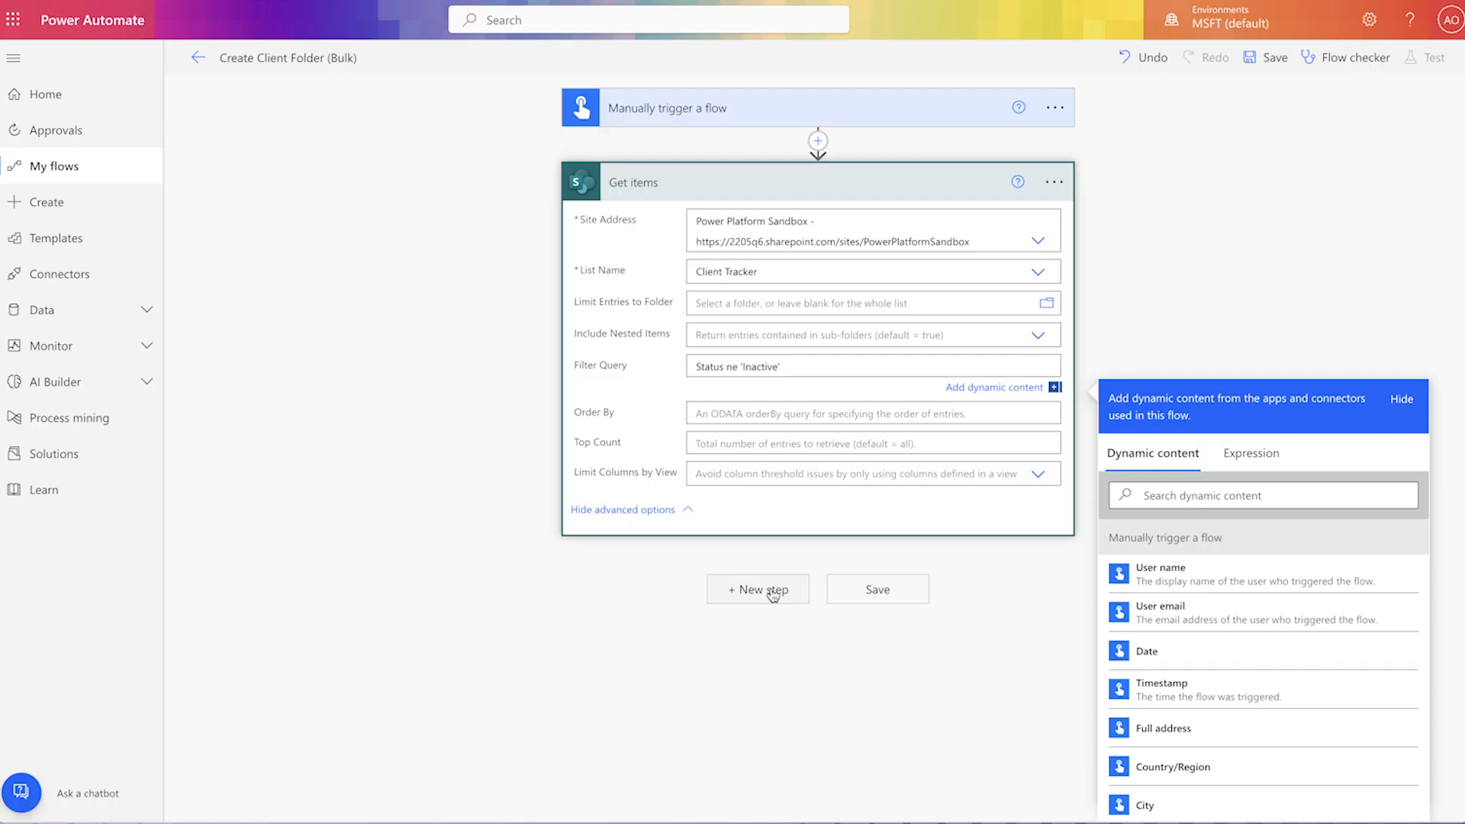
Step: Add a Compose data operation after Get items and rename it Compose - Item Count
click(698, 820)
text(Compose)
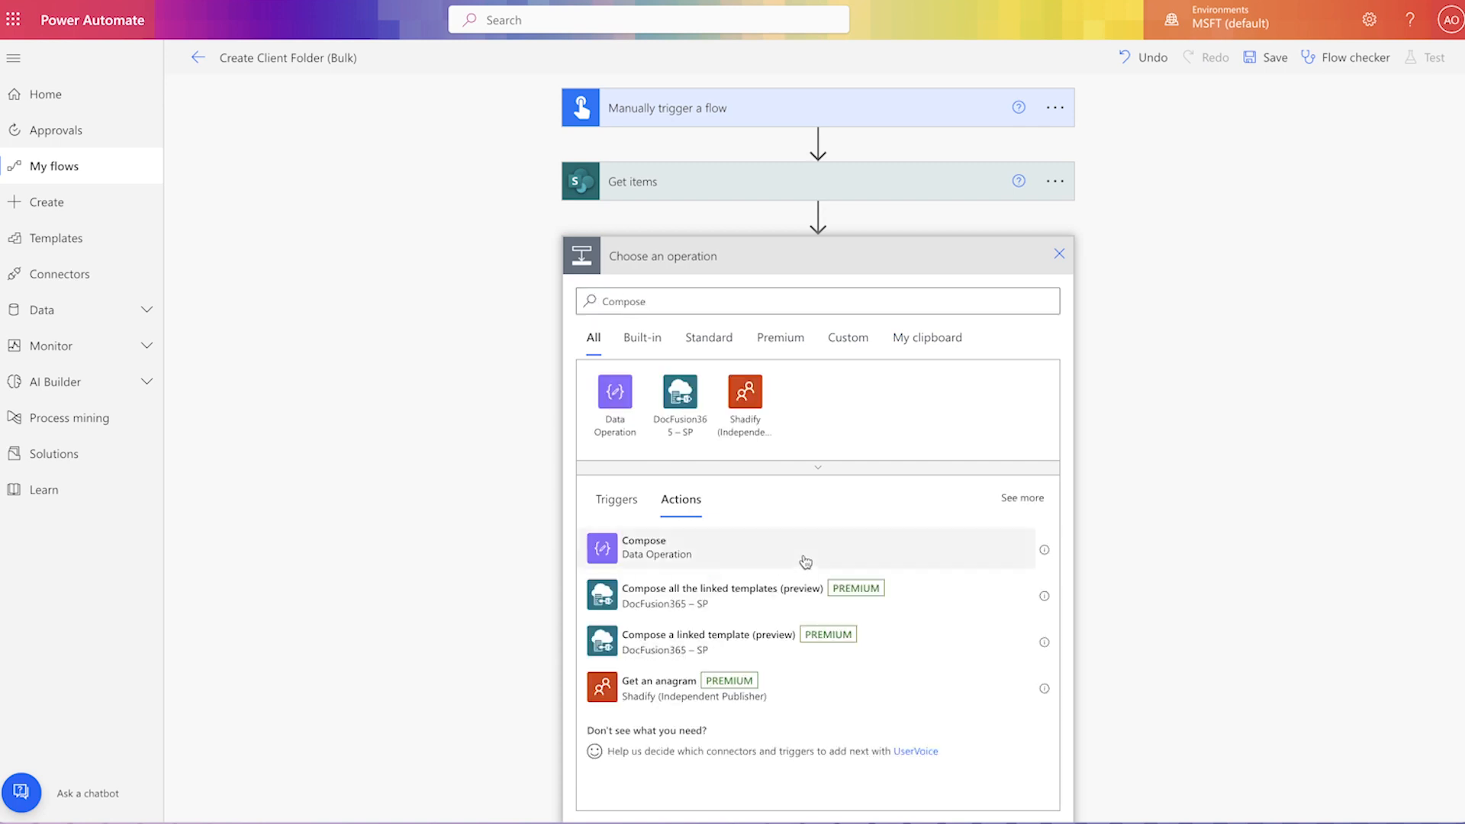
click(804, 556)
click(1053, 255)
click(1099, 288)
click(889, 254)
text(- Item Count)
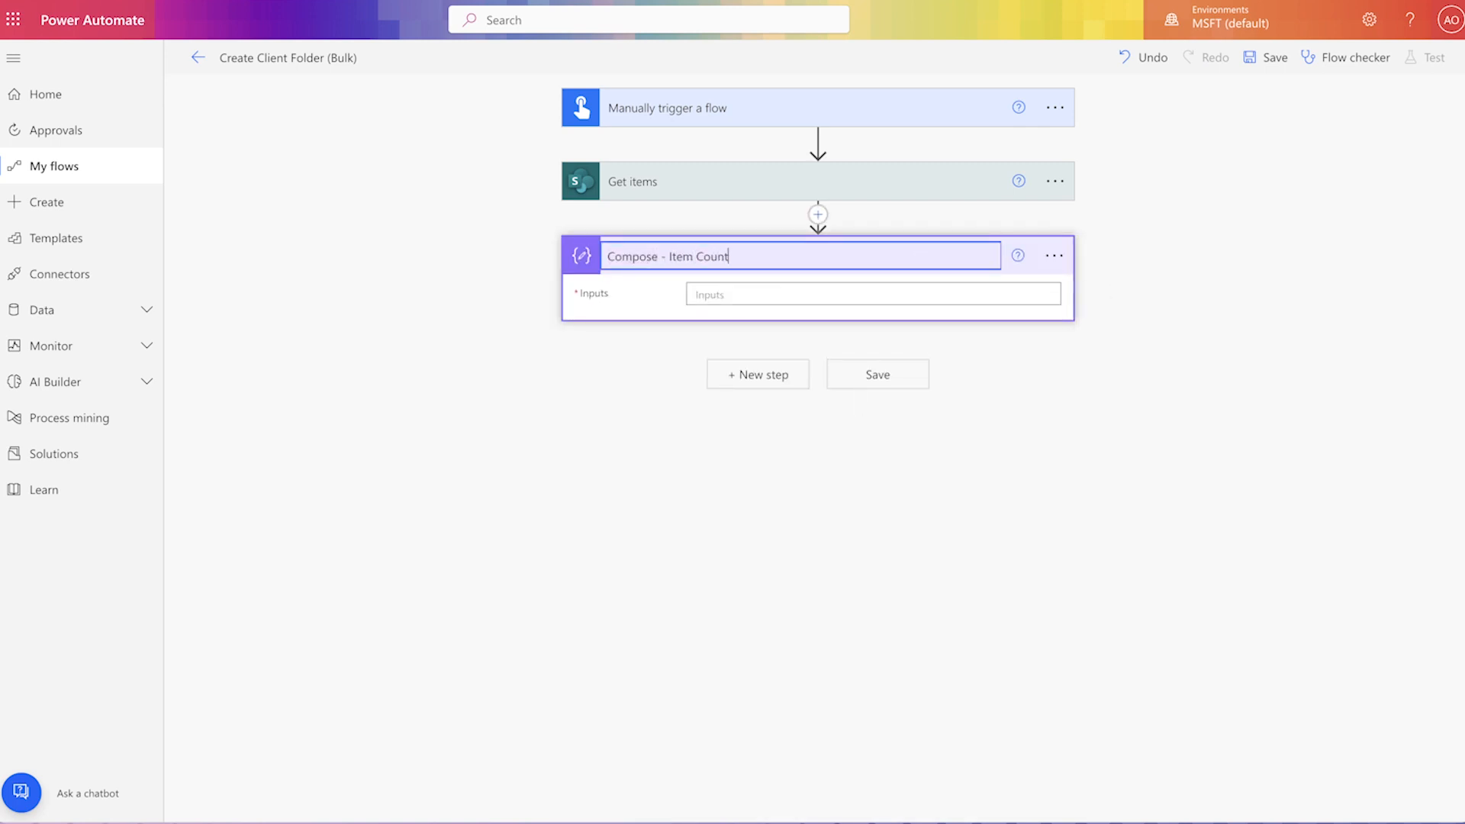
Step: Set the Compose - Item Count input to the expression length(outputs('Get_items')?['body/value'])
click(954, 294)
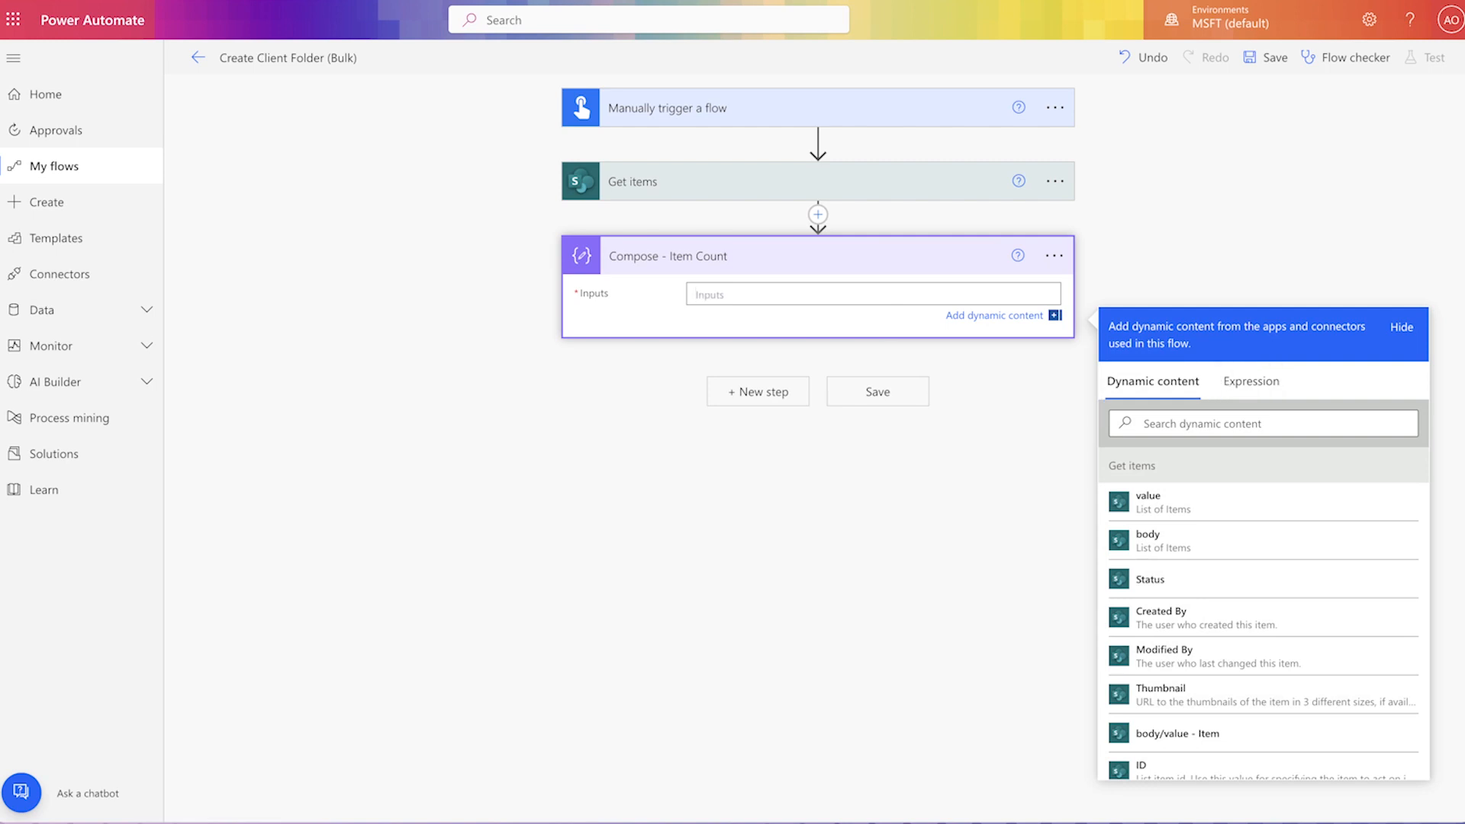
click(1251, 381)
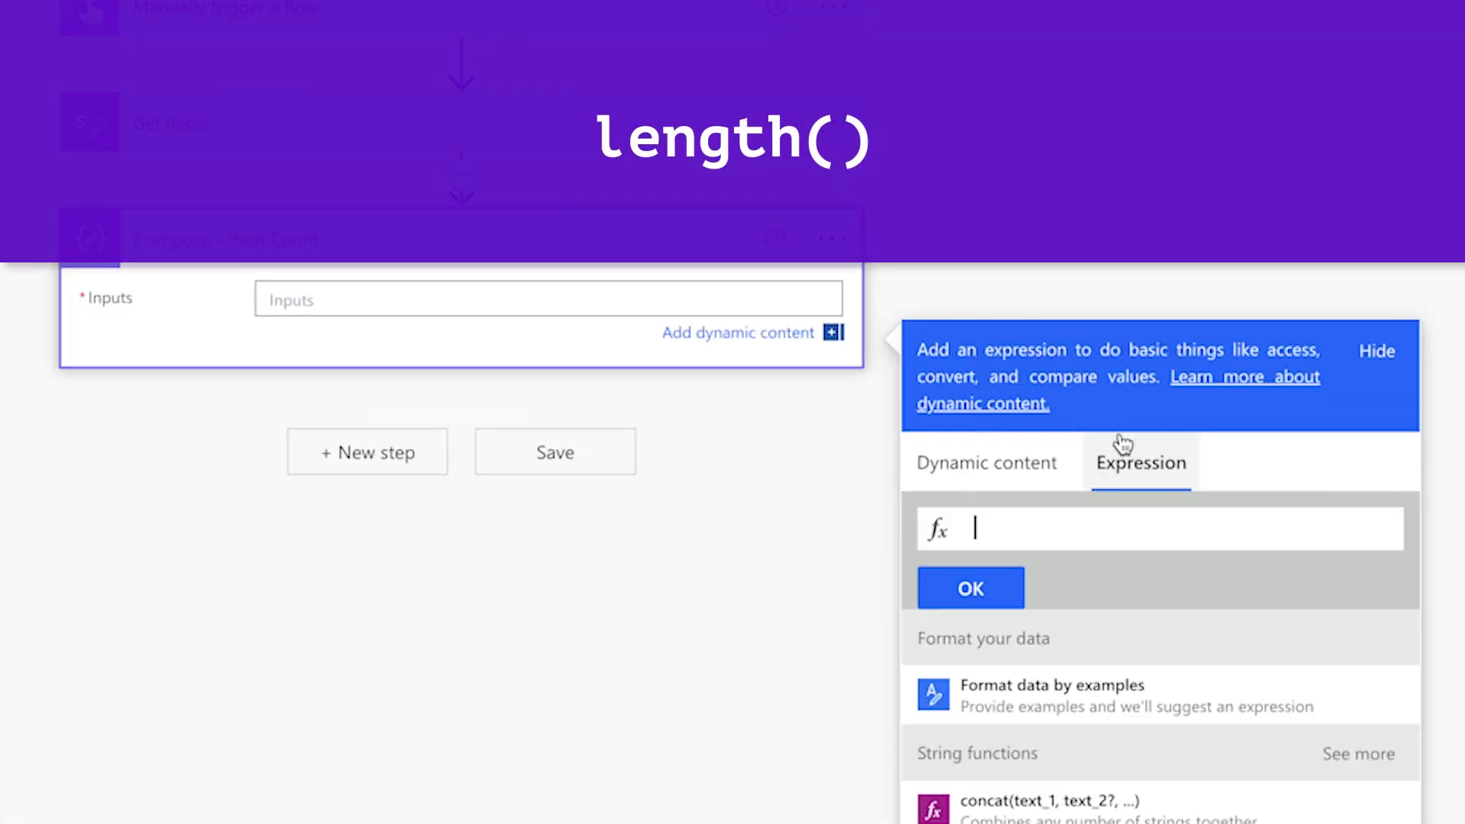
text(length()
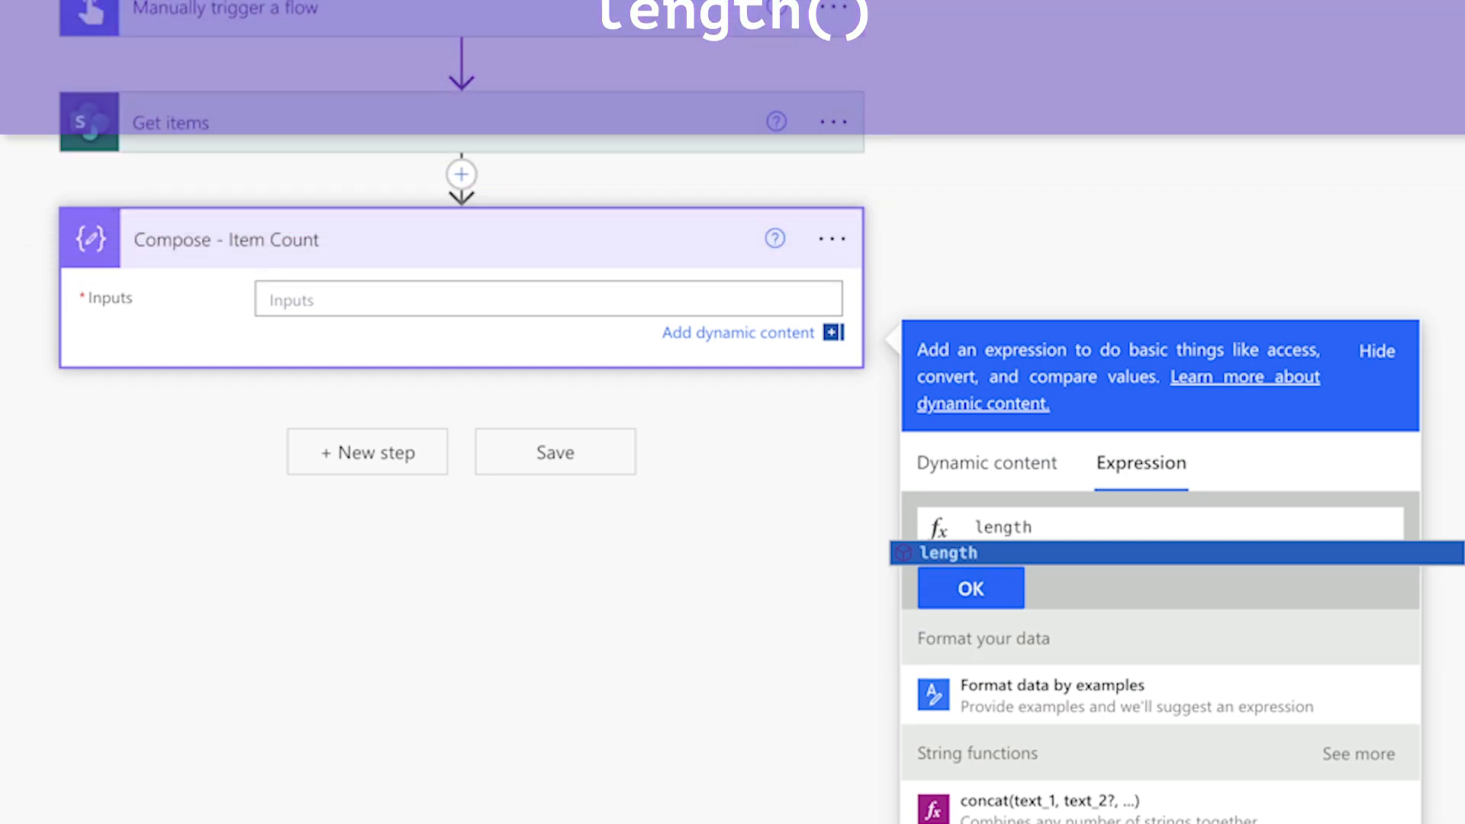
click(946, 482)
click(1115, 697)
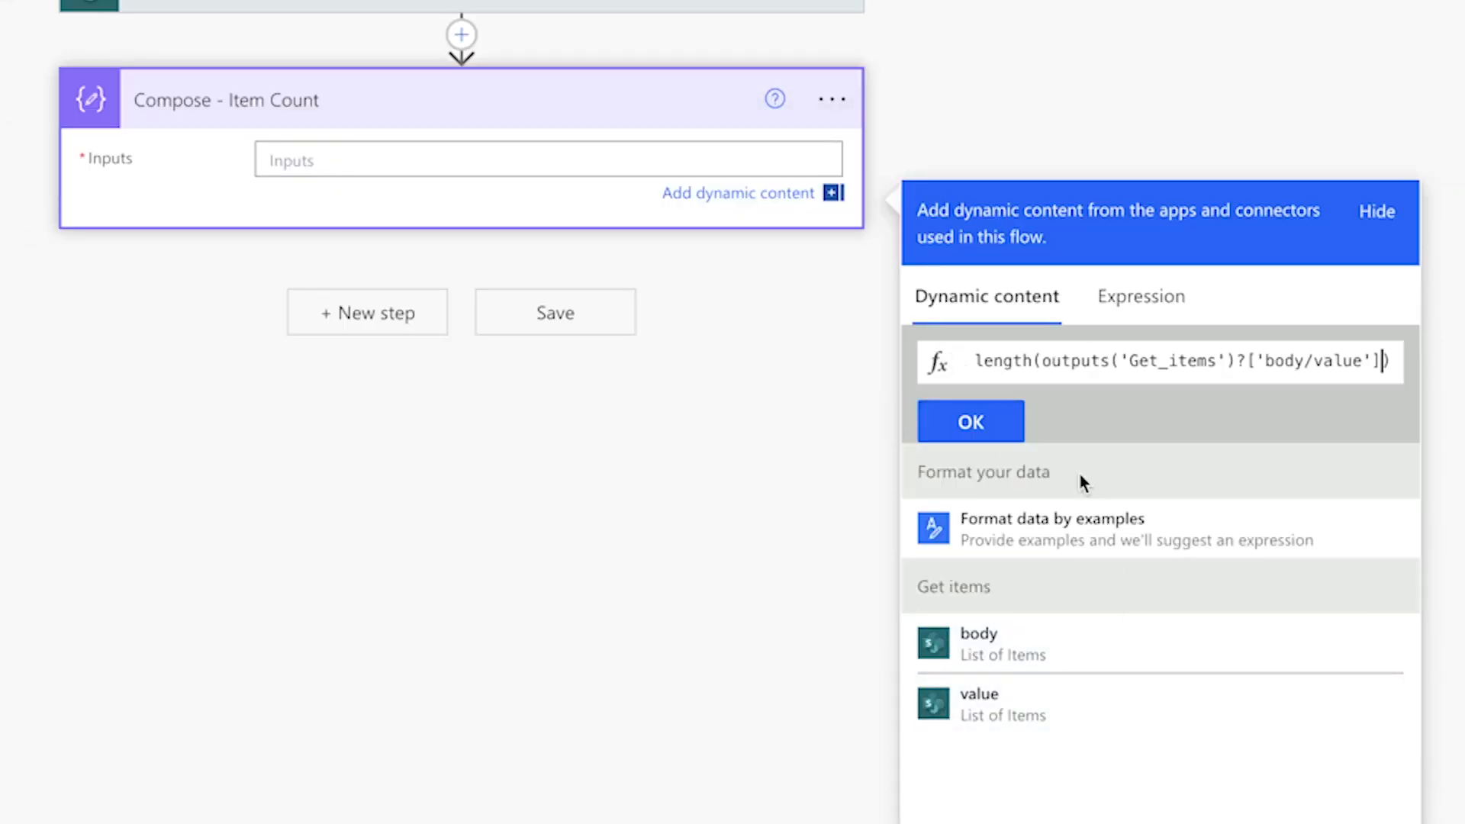
click(1015, 427)
Step: Save the flow and run it as a manual test
click(579, 325)
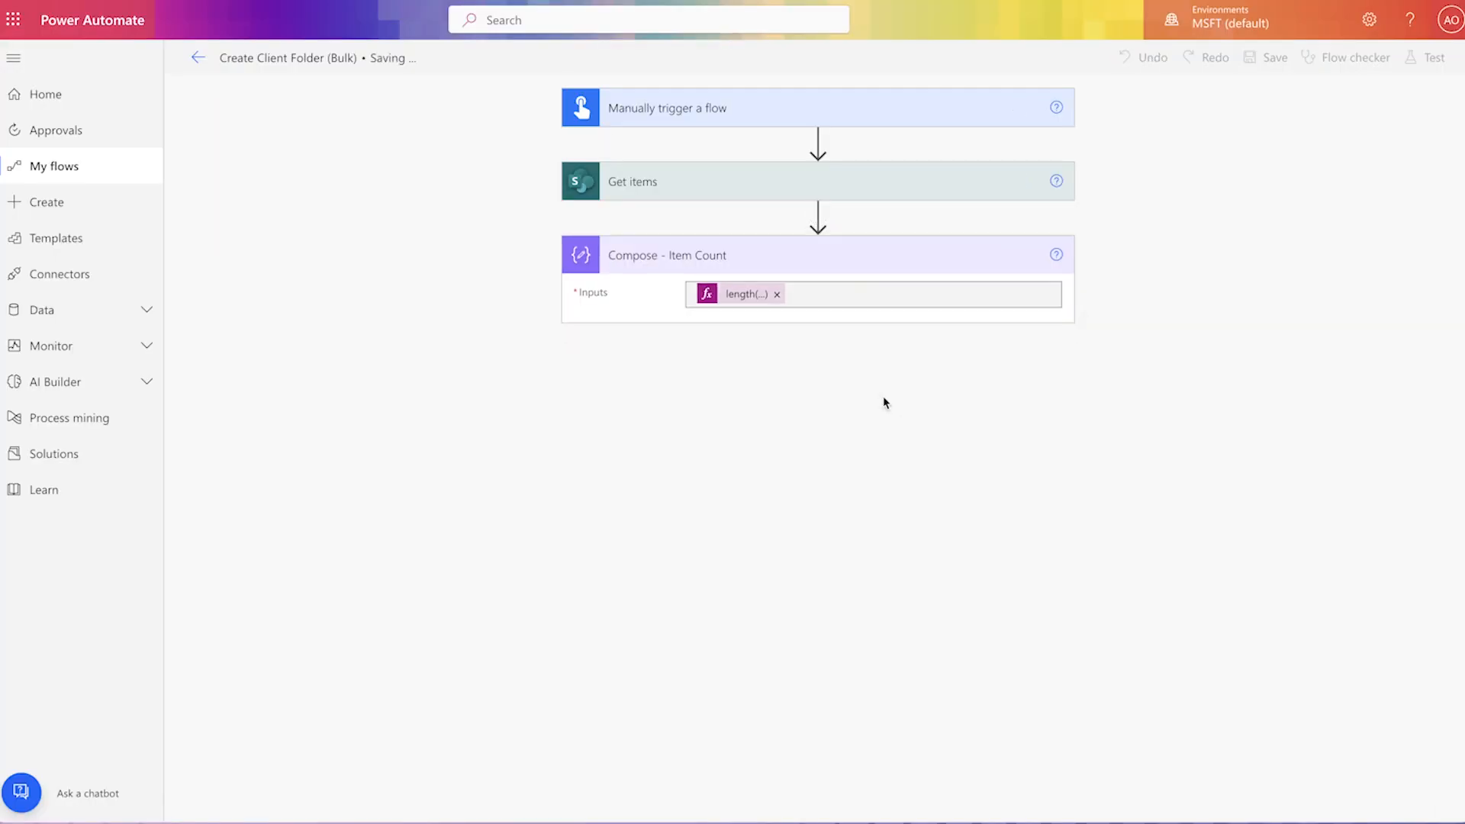
click(1429, 58)
click(1168, 103)
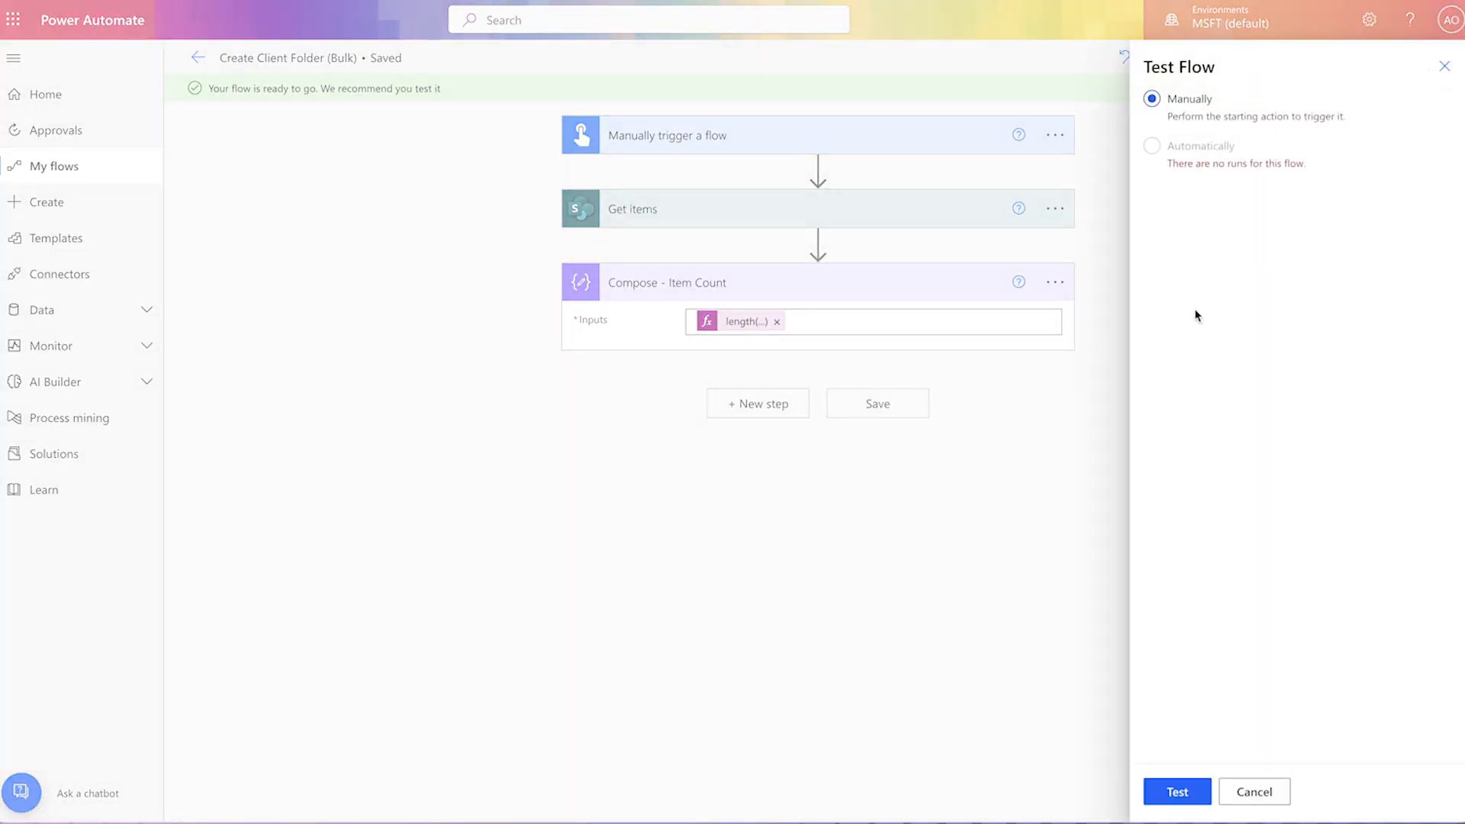
click(1172, 790)
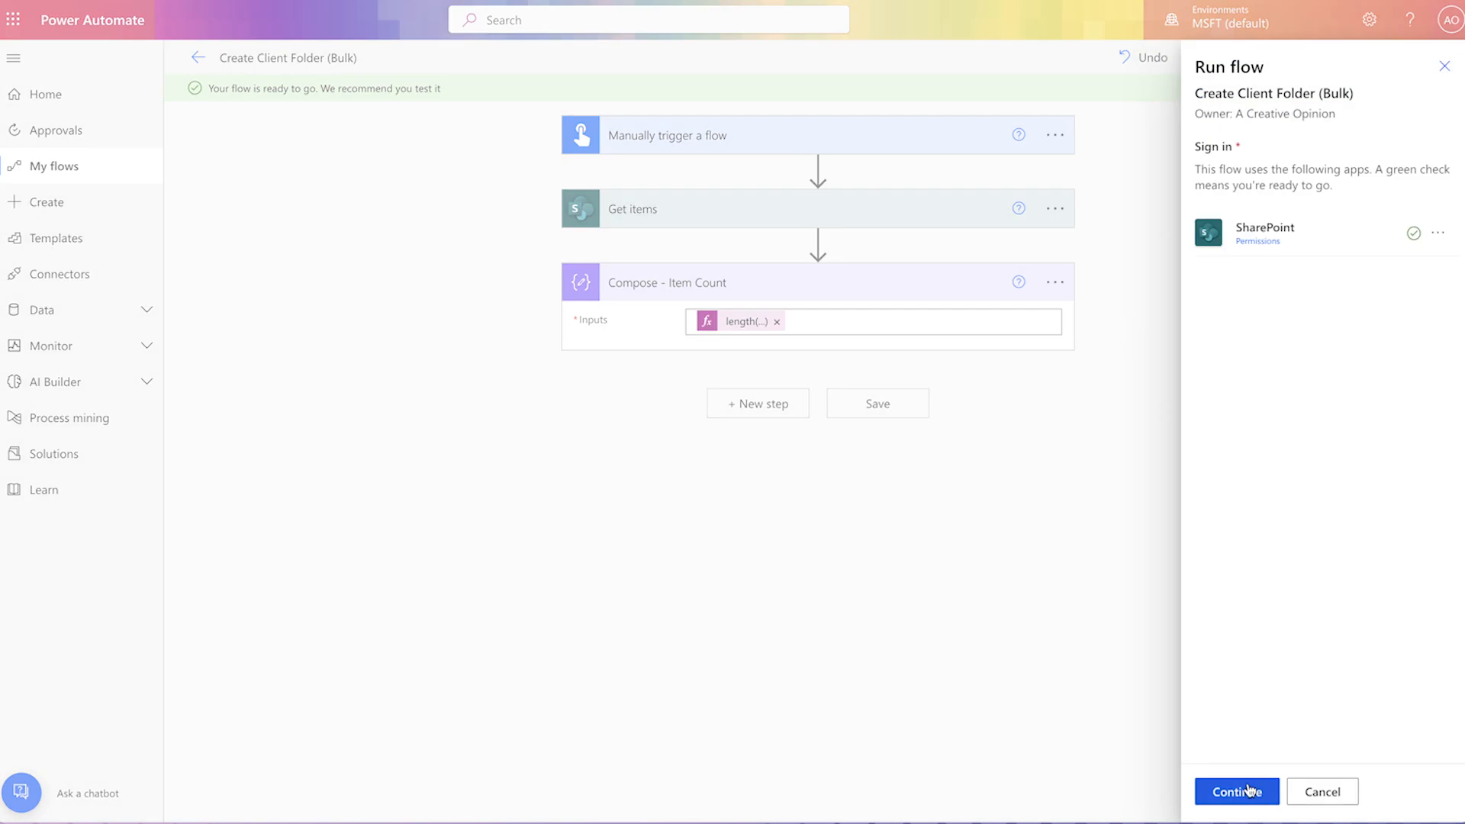
click(1236, 792)
click(1237, 792)
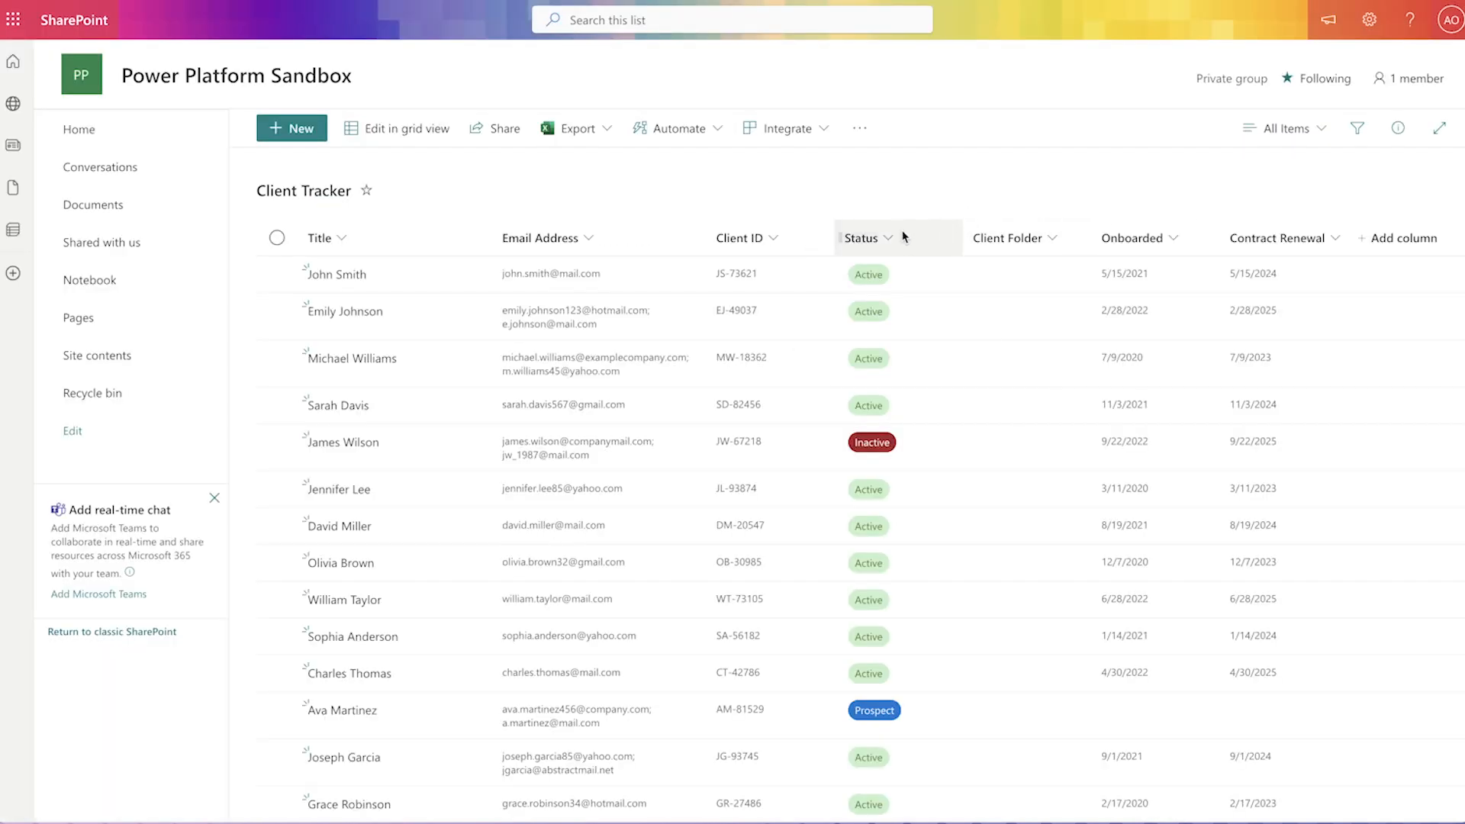
Step: Add a Count total to the Status column of the Client Tracker list in SharePoint
click(902, 237)
mouse_move(938, 433)
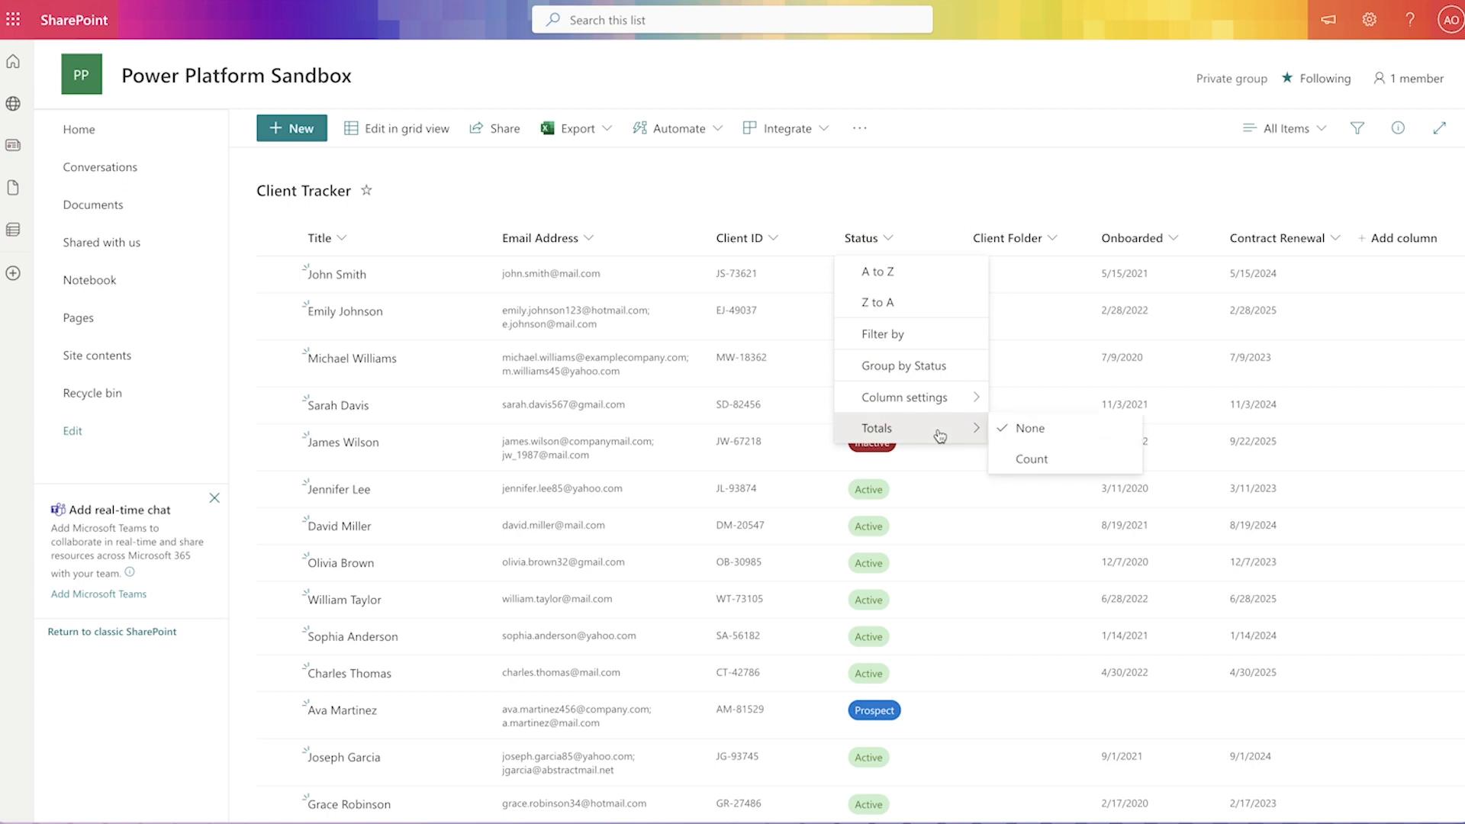
click(1031, 460)
Step: Filter the Client Tracker list by Status to show only Active, Pending and Prospect items
click(889, 235)
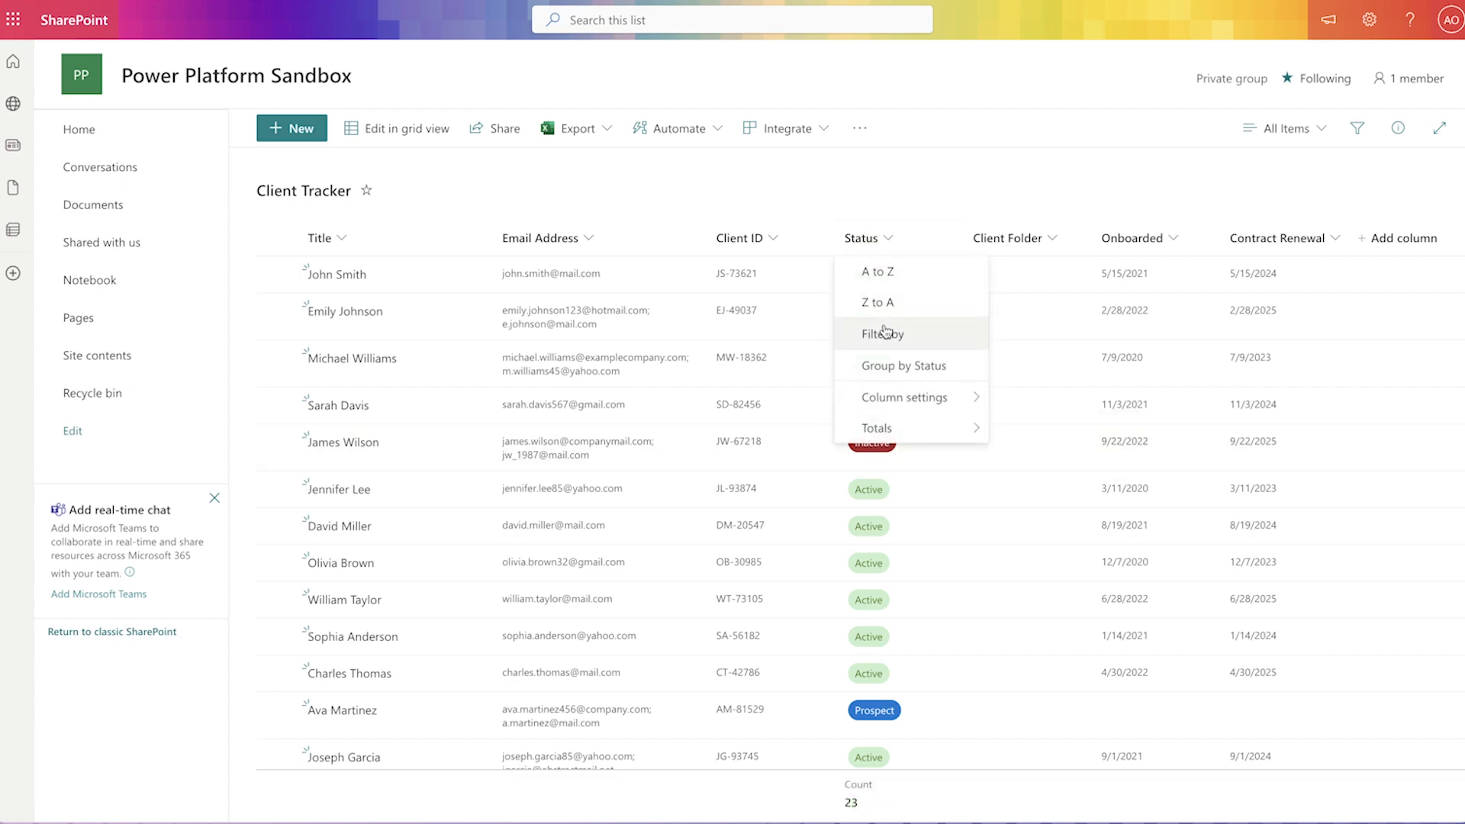
click(885, 334)
click(1210, 57)
click(1210, 119)
click(1210, 150)
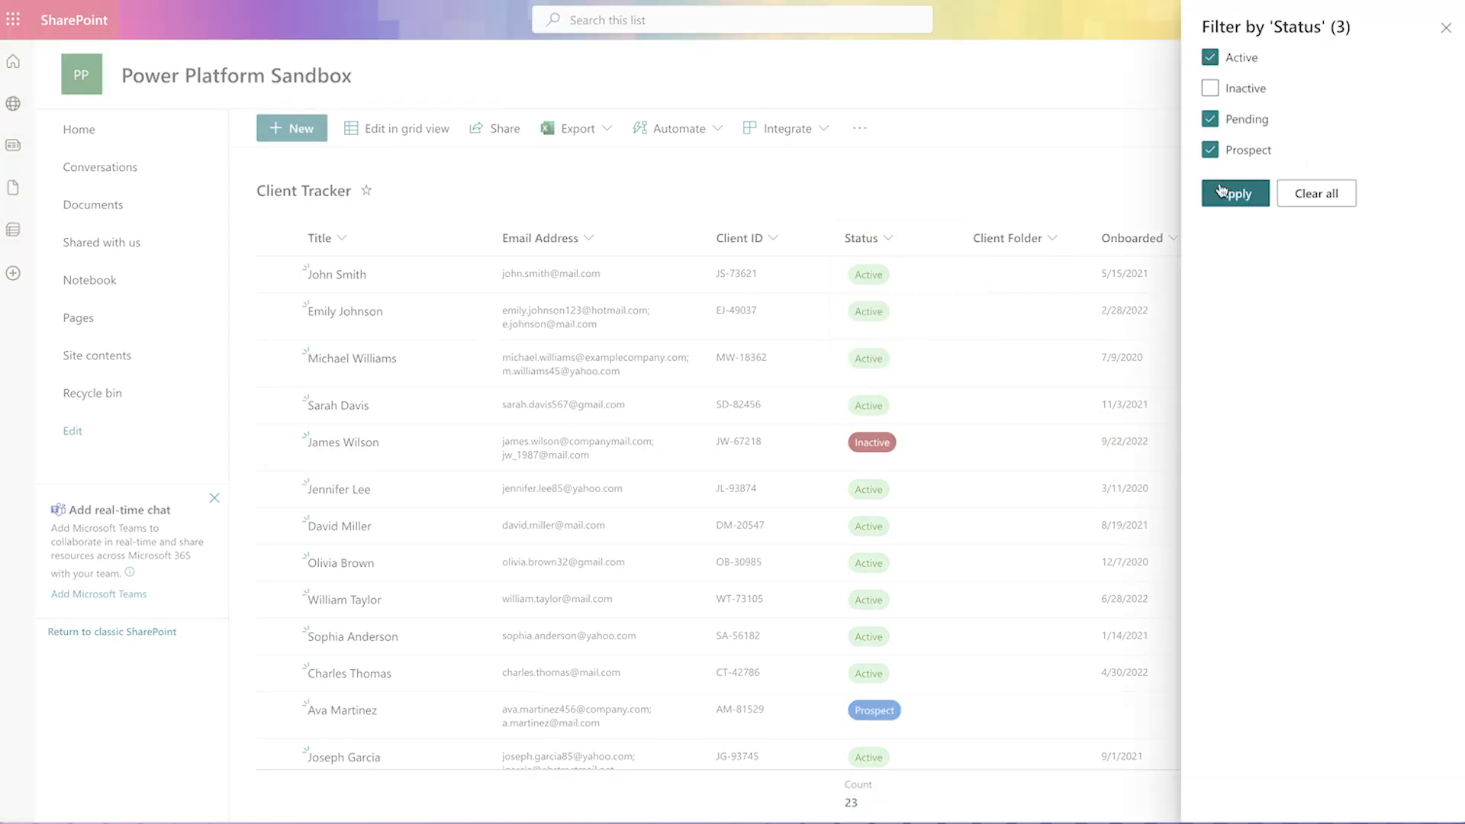
click(1229, 193)
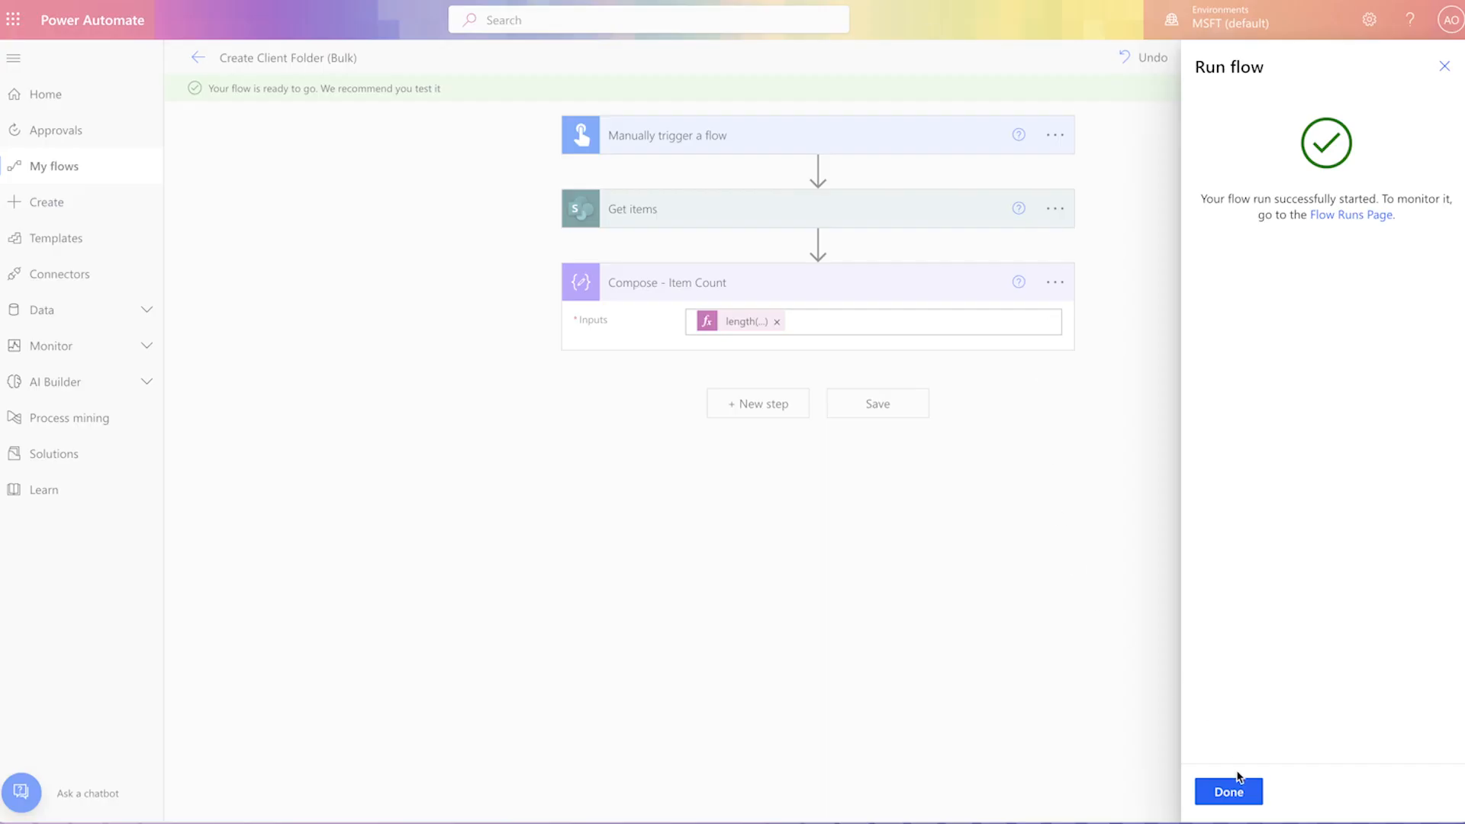
Step: Switch to the Power Automate test run and inspect the Compose - Item Count result
click(1232, 792)
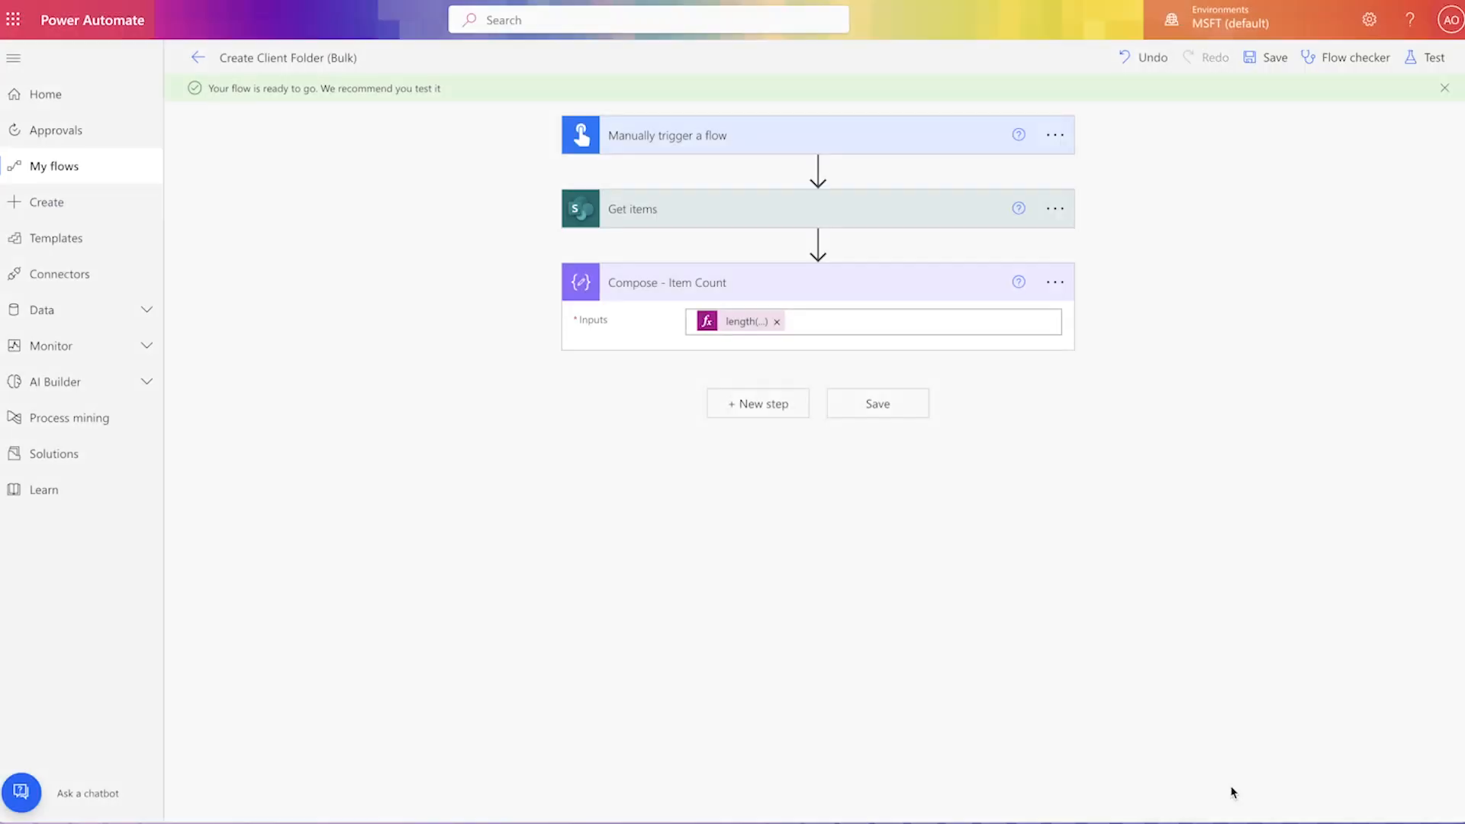
click(829, 296)
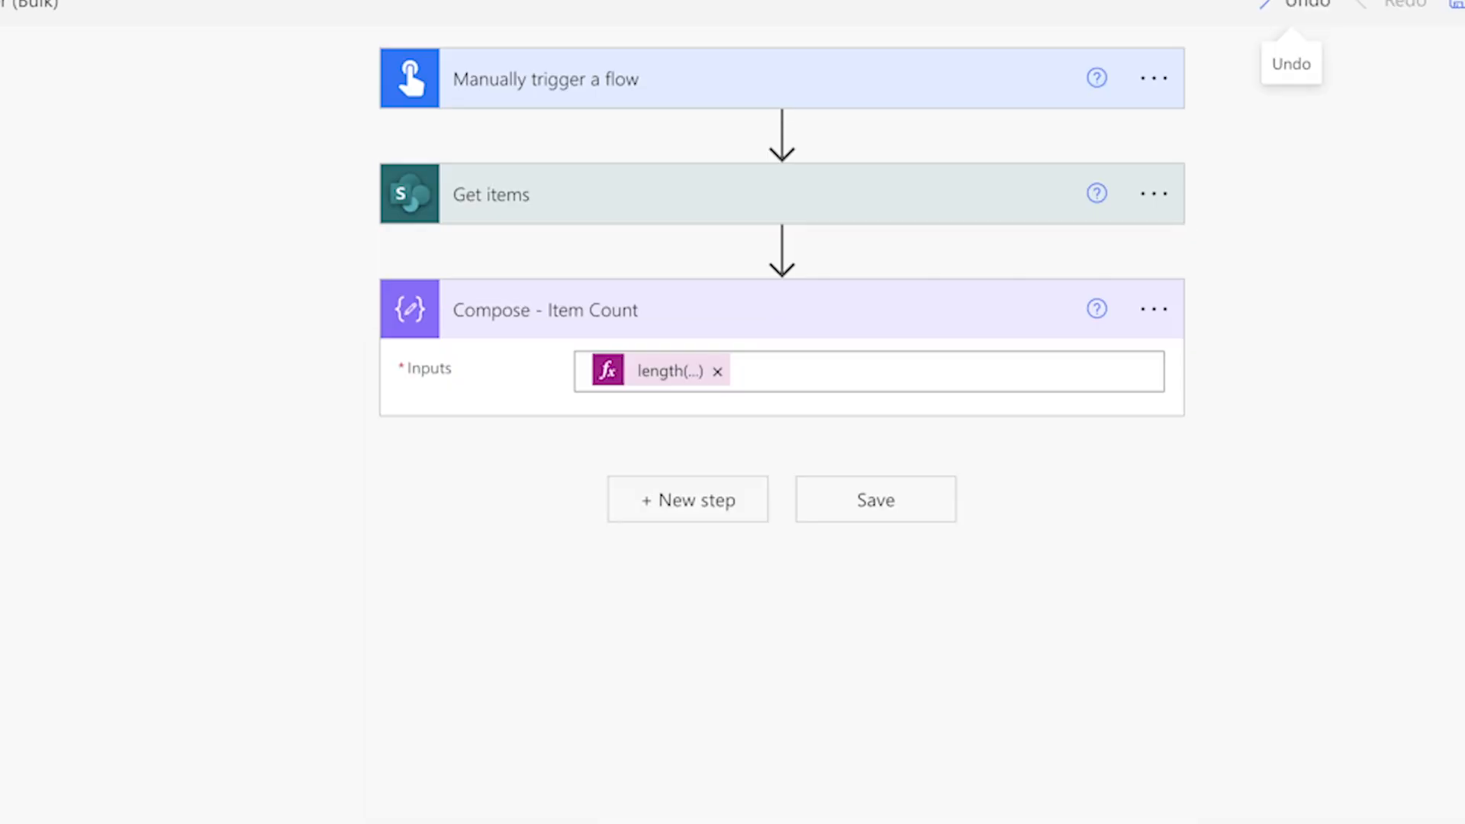
Step: Set the Top Count of the Get items action to 3
click(899, 203)
click(637, 571)
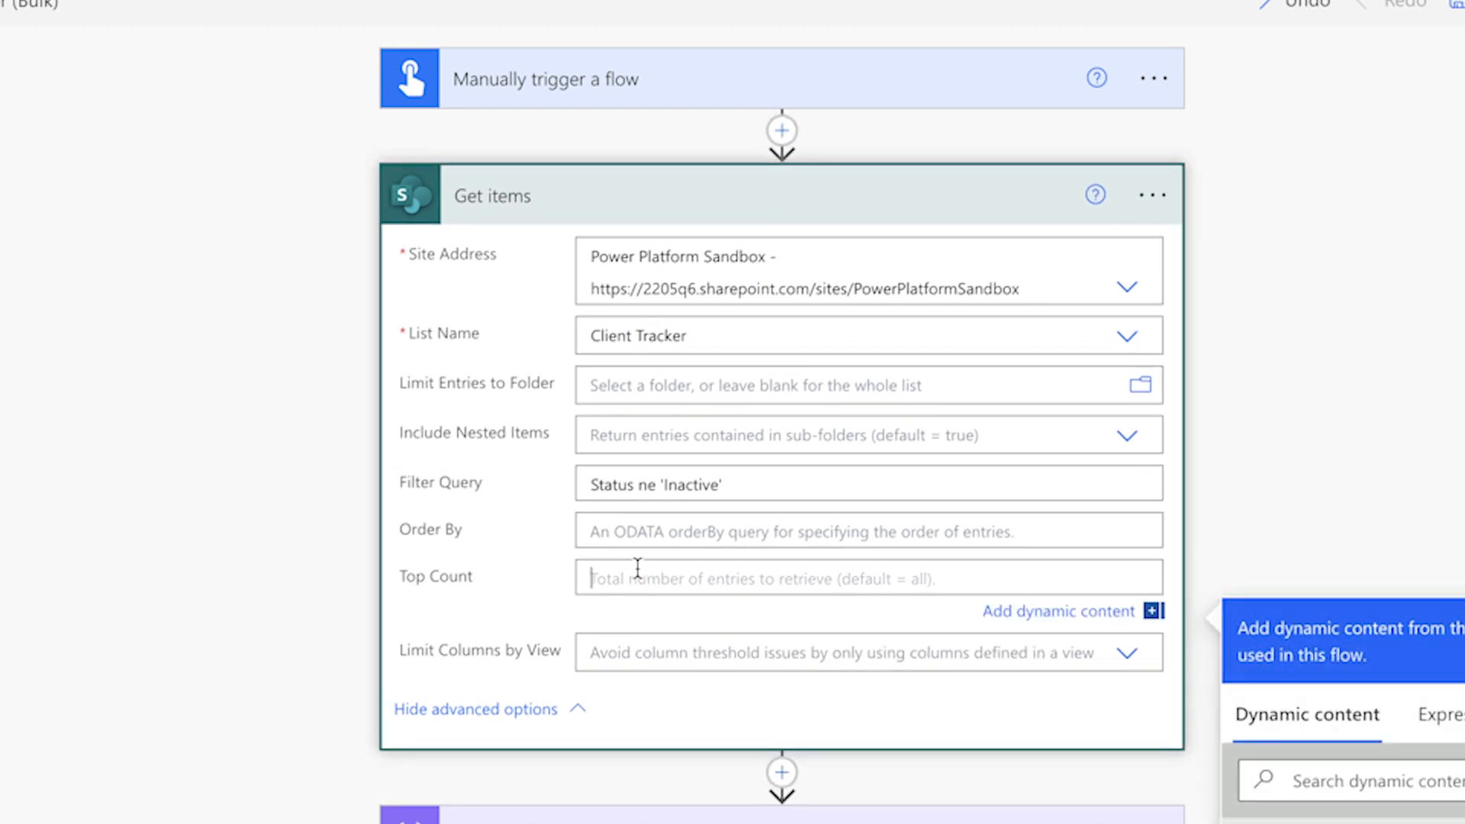
text(3)
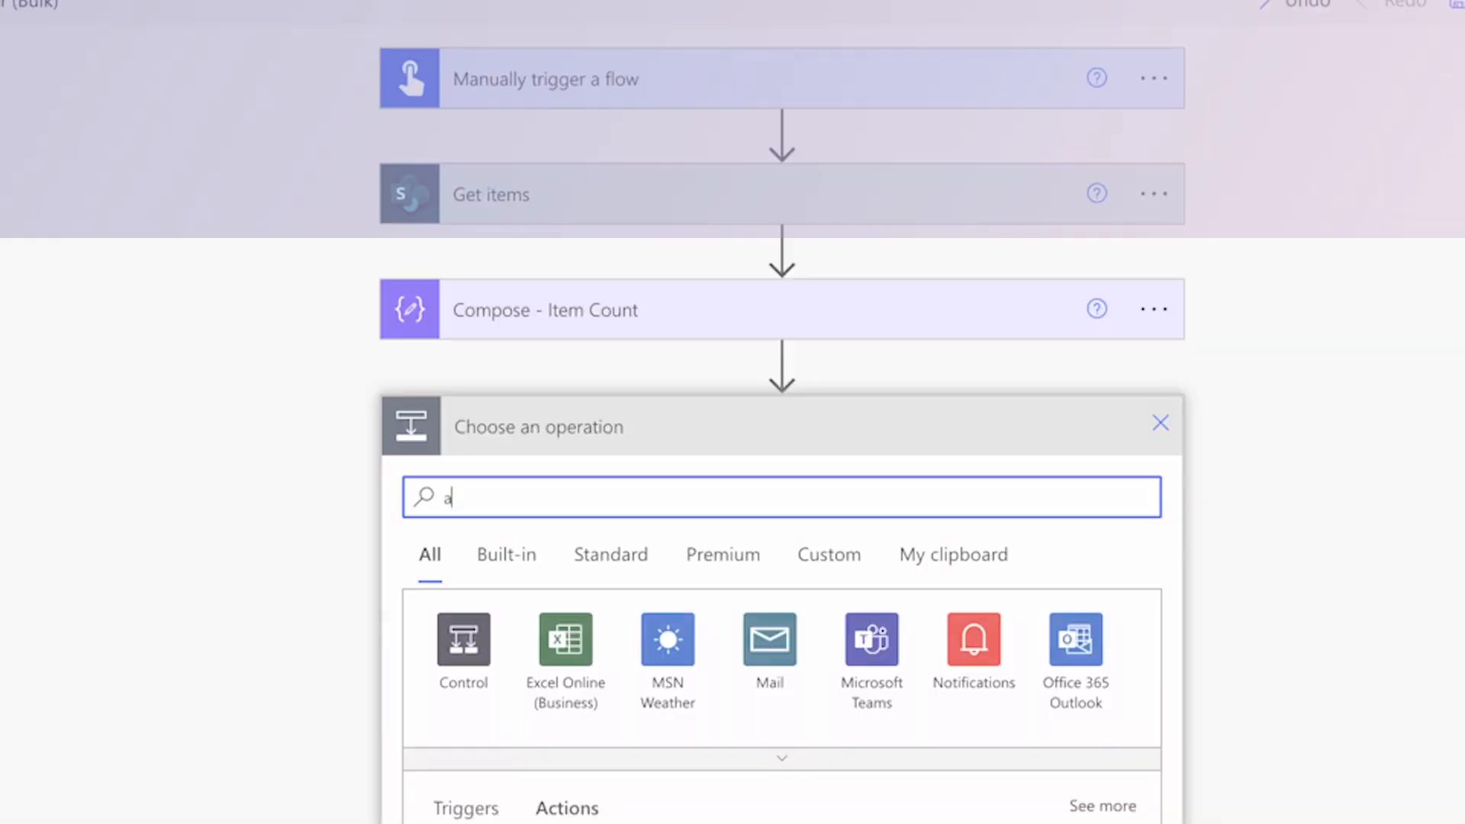
Step: Add an Apply to each control after Compose - Item Count that loops through the value output of Get items
text(pply)
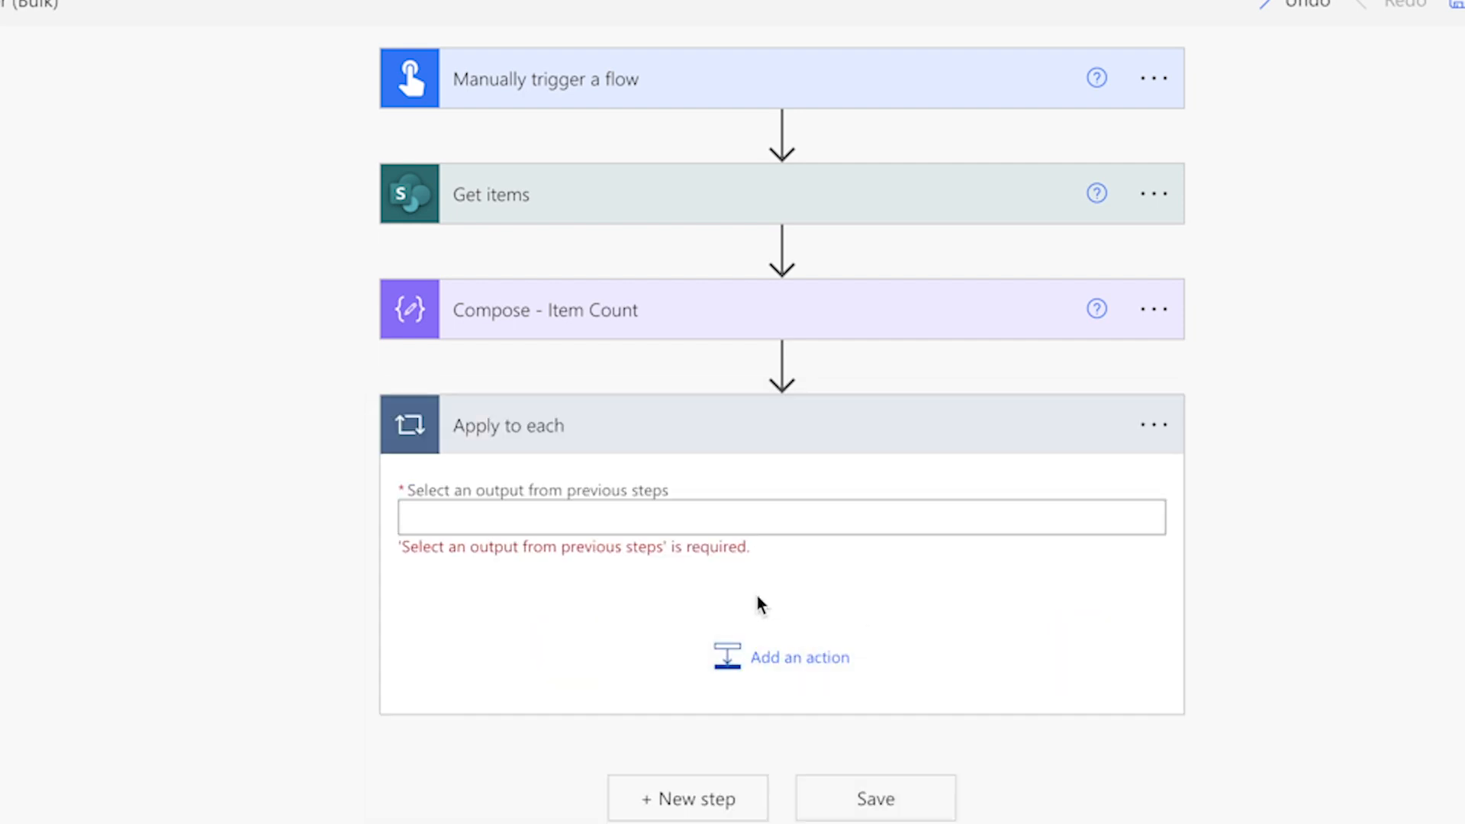
click(690, 523)
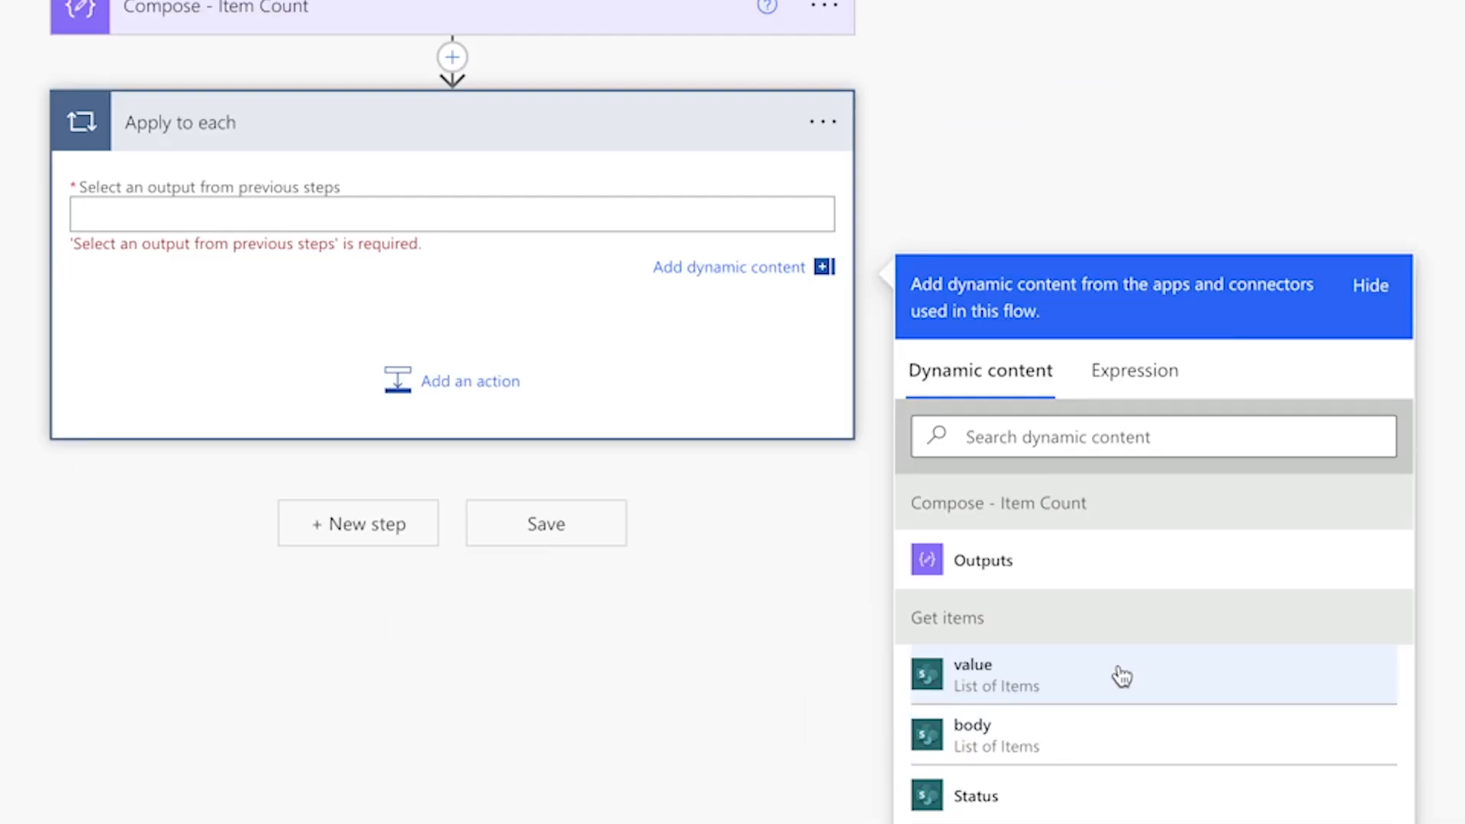
click(1121, 676)
Step: Add a Compose action inside Apply to each and rename it Compose - Folder Name
click(465, 374)
text(compose)
click(932, 795)
click(1153, 344)
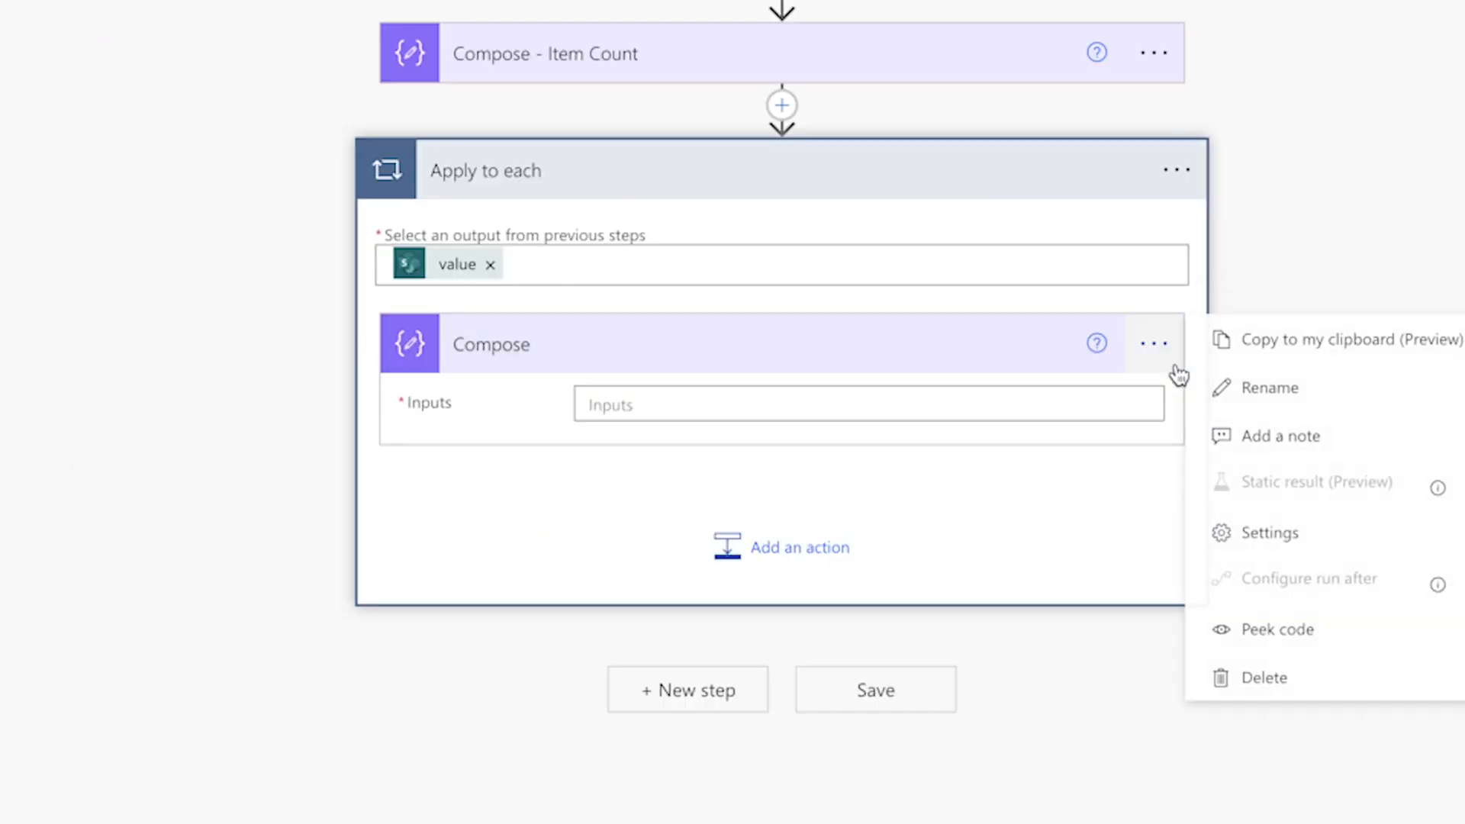
click(1206, 387)
key(End)
text(- Folder Name)
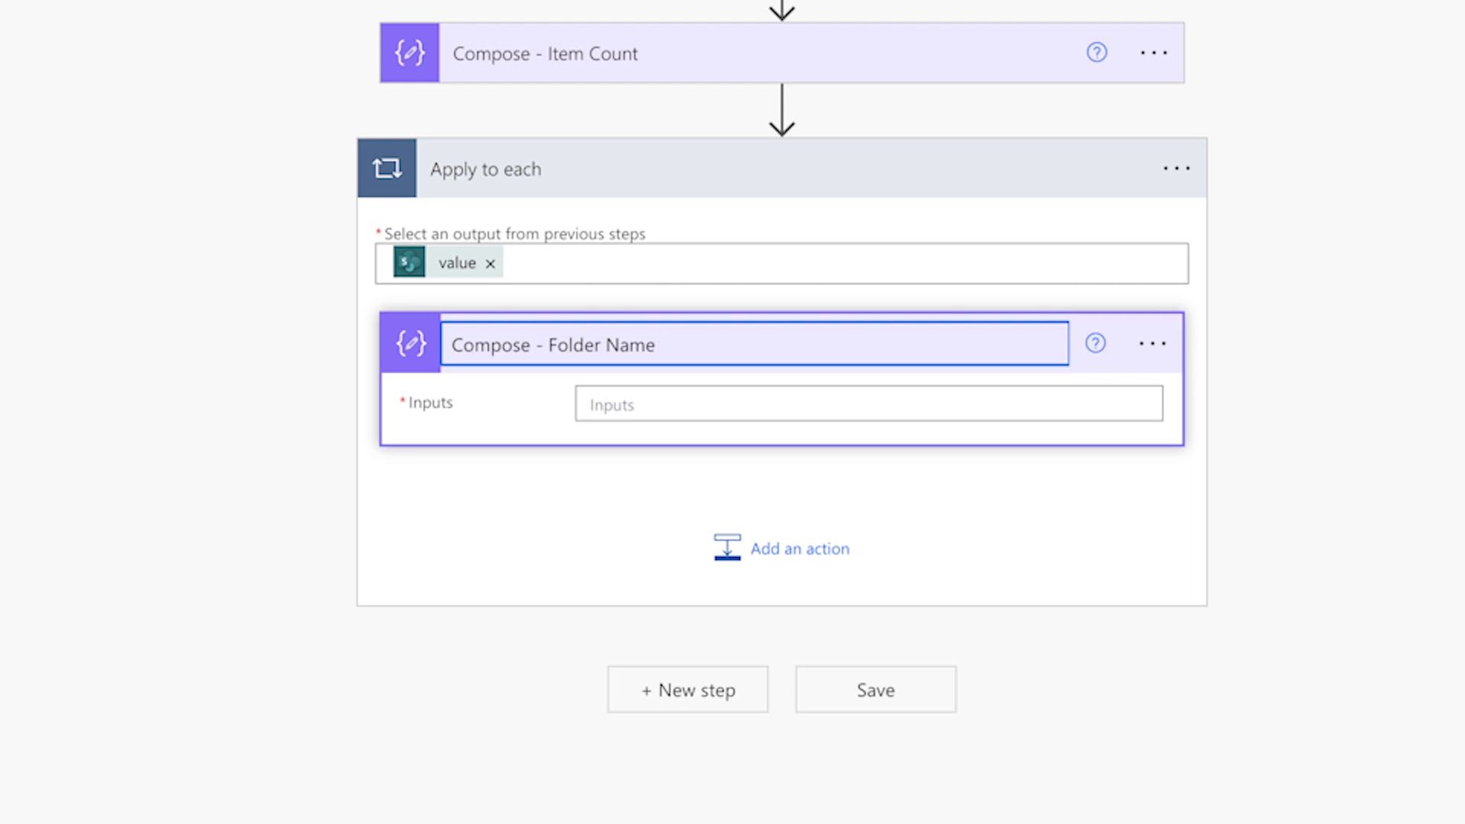
Step: Set the Compose - Folder Name input to the Client ID and Title dynamic content from Get items, separated by a space
click(997, 406)
text(client)
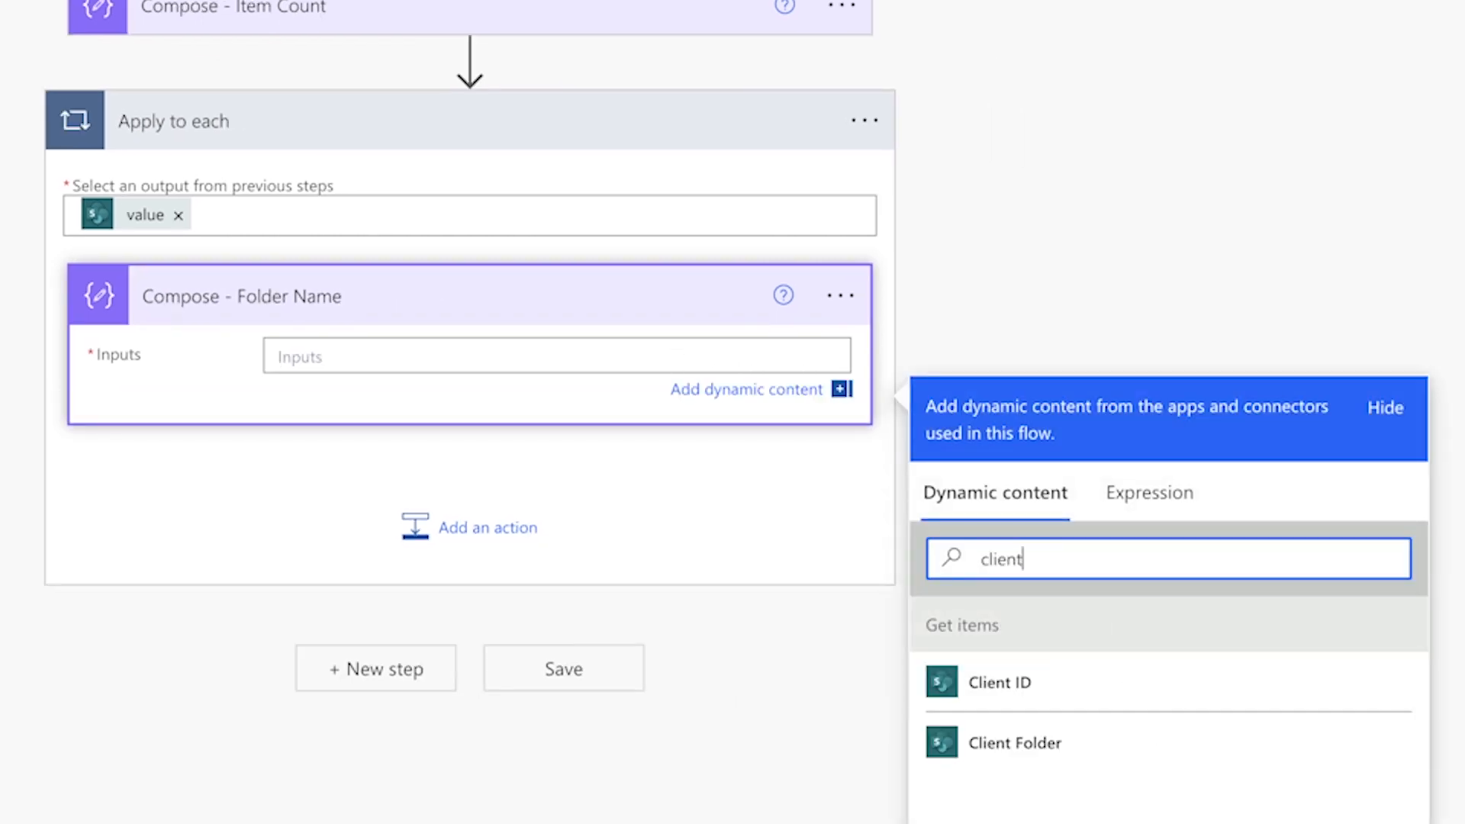
click(1063, 680)
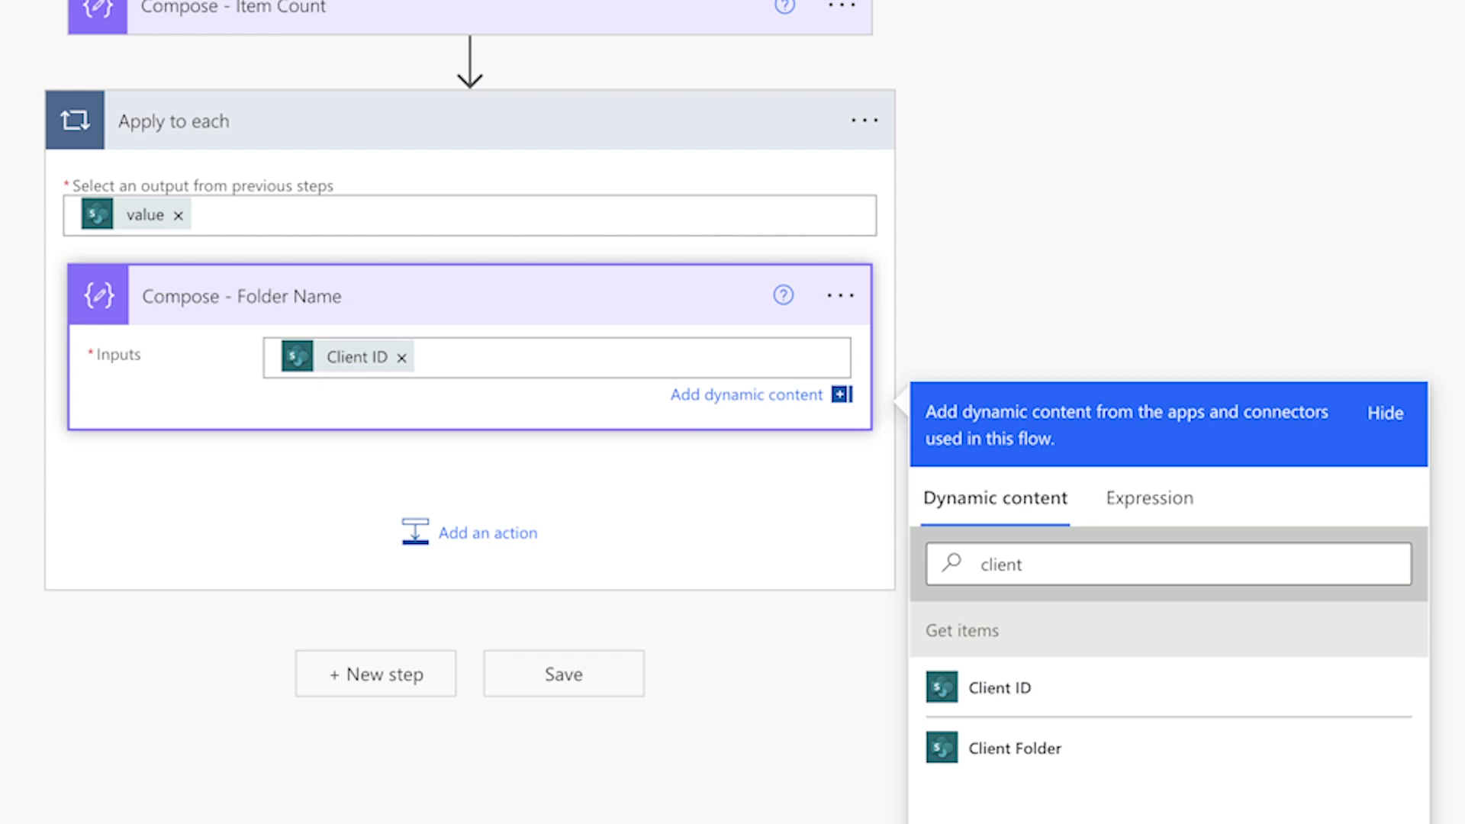
double_click(1089, 569)
text(title)
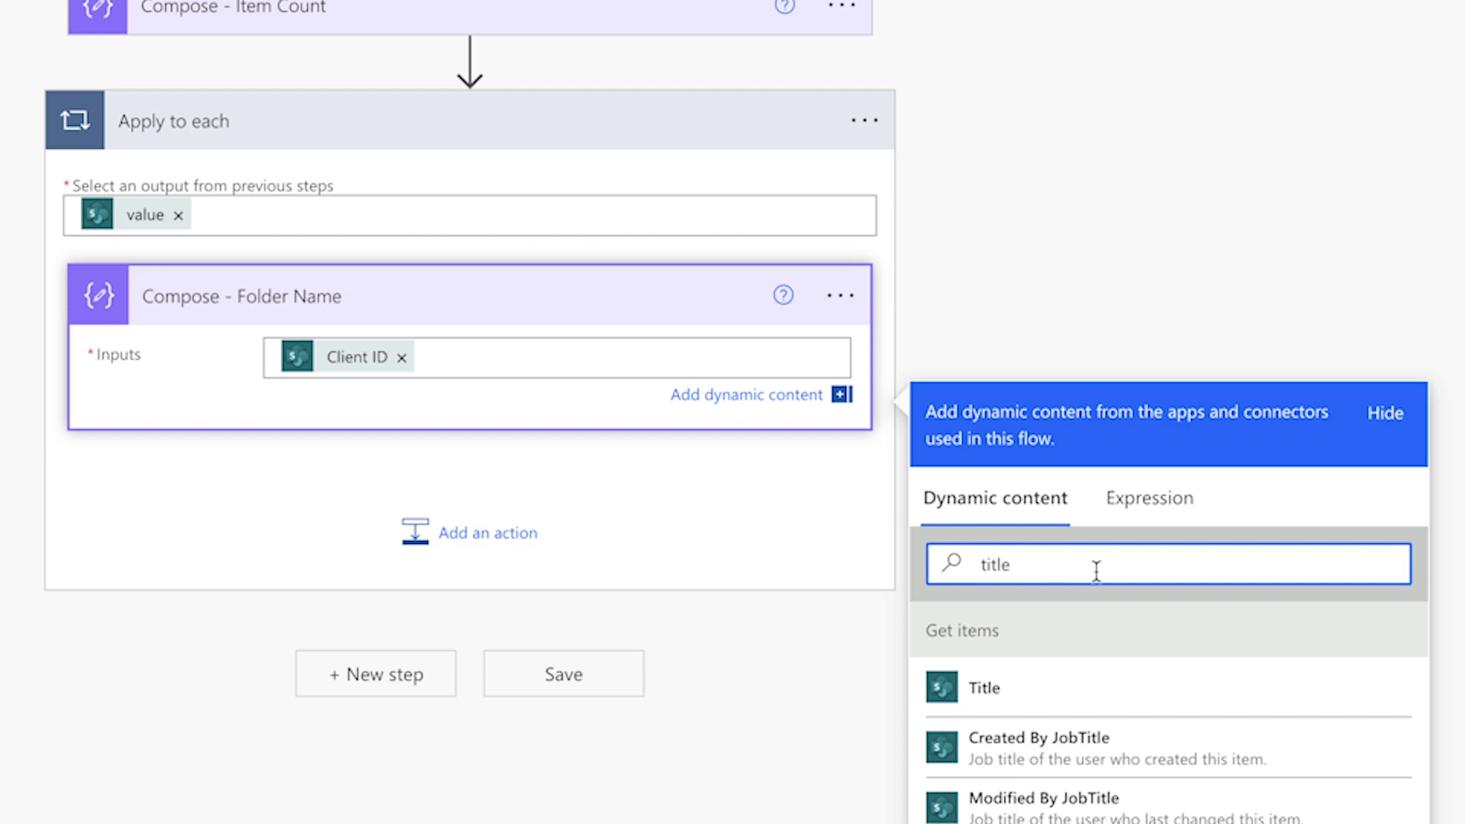
click(1091, 690)
Step: Save the flow with the new Compose - Folder Name action and run a manual test
click(564, 673)
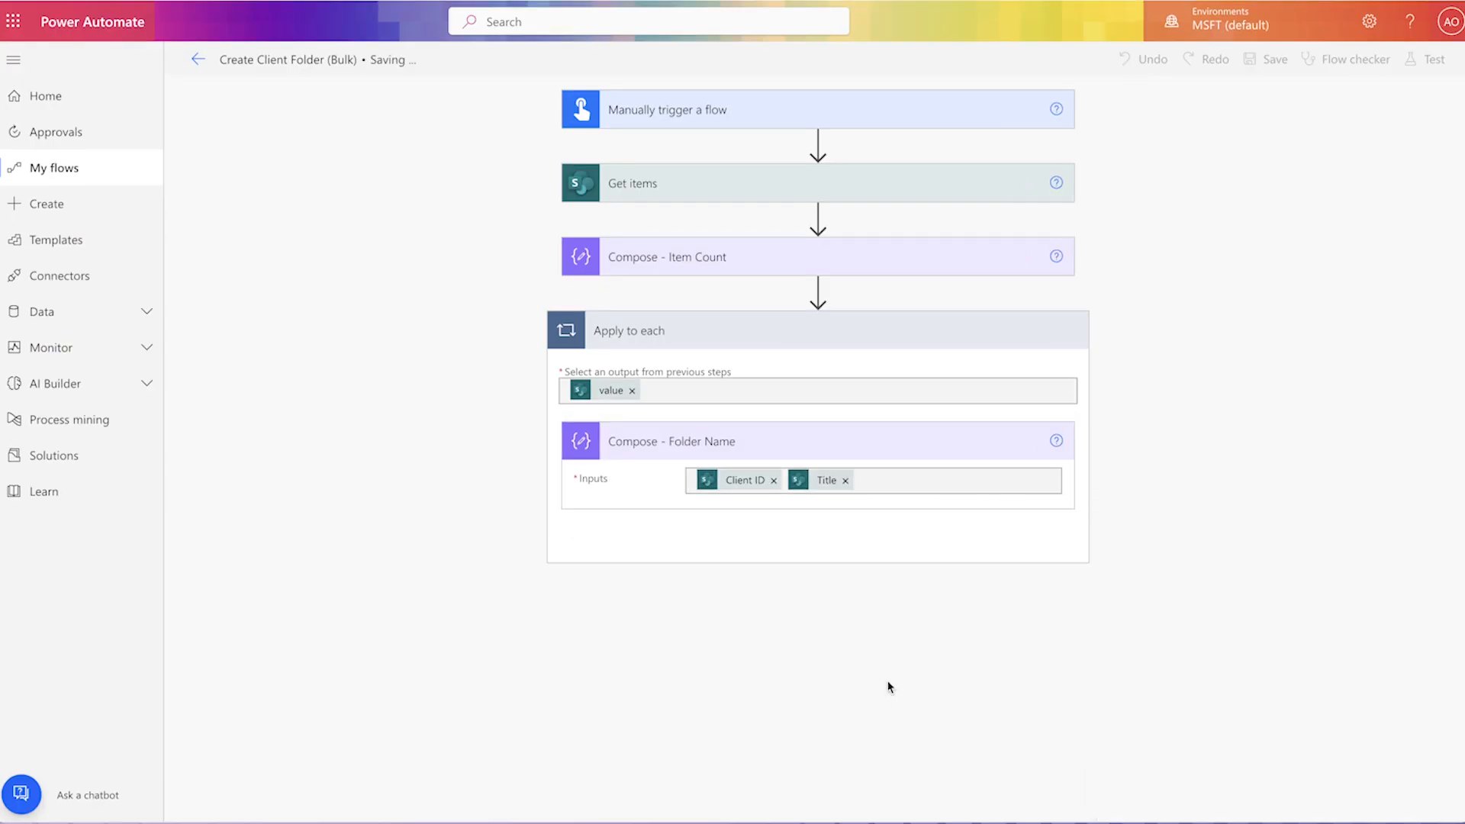
click(1418, 59)
click(1175, 790)
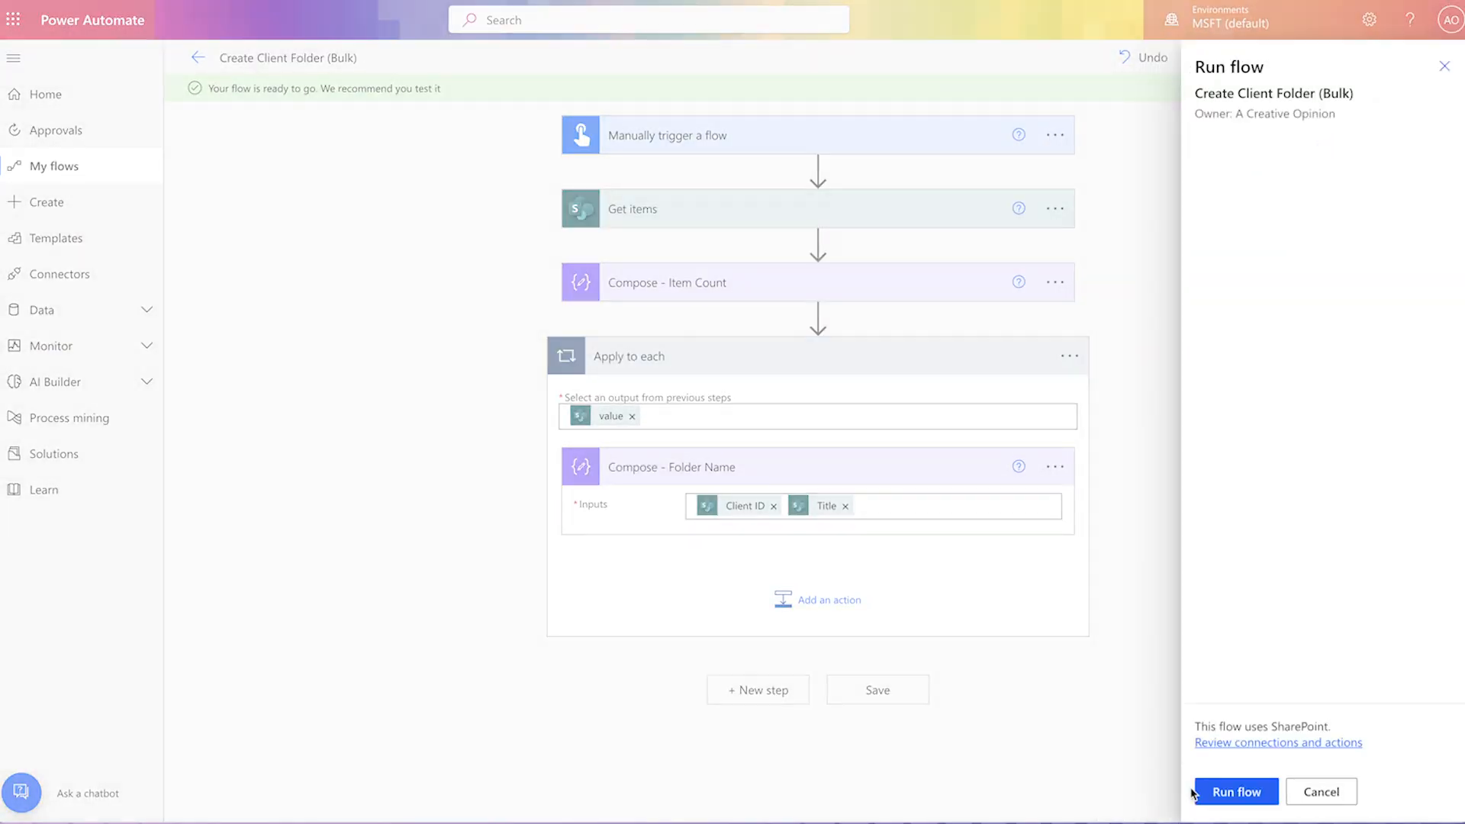
click(1221, 792)
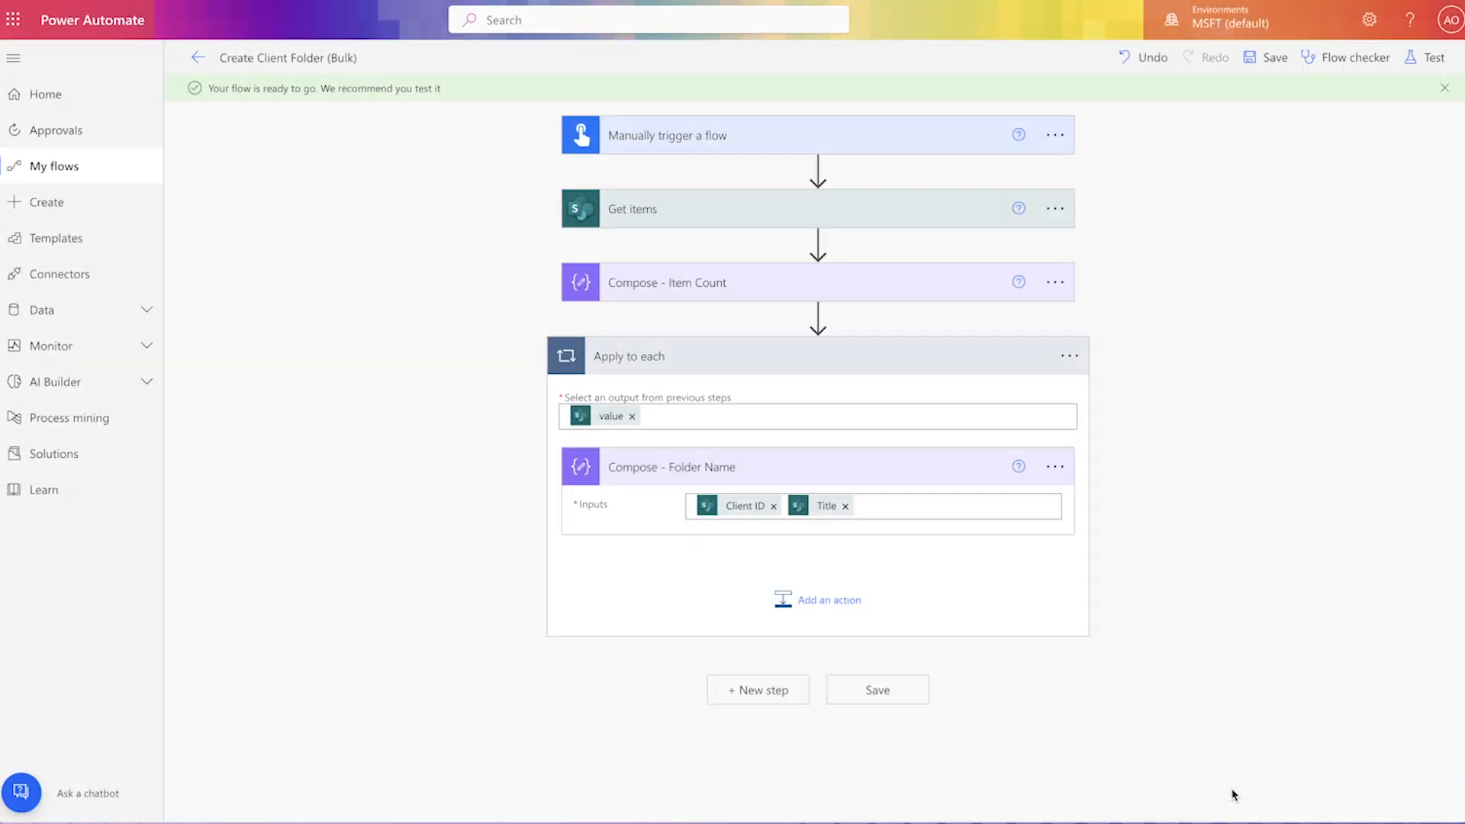
Step: Inspect the Compose - Folder Name output for each iteration of the Apply to each loop
click(826, 370)
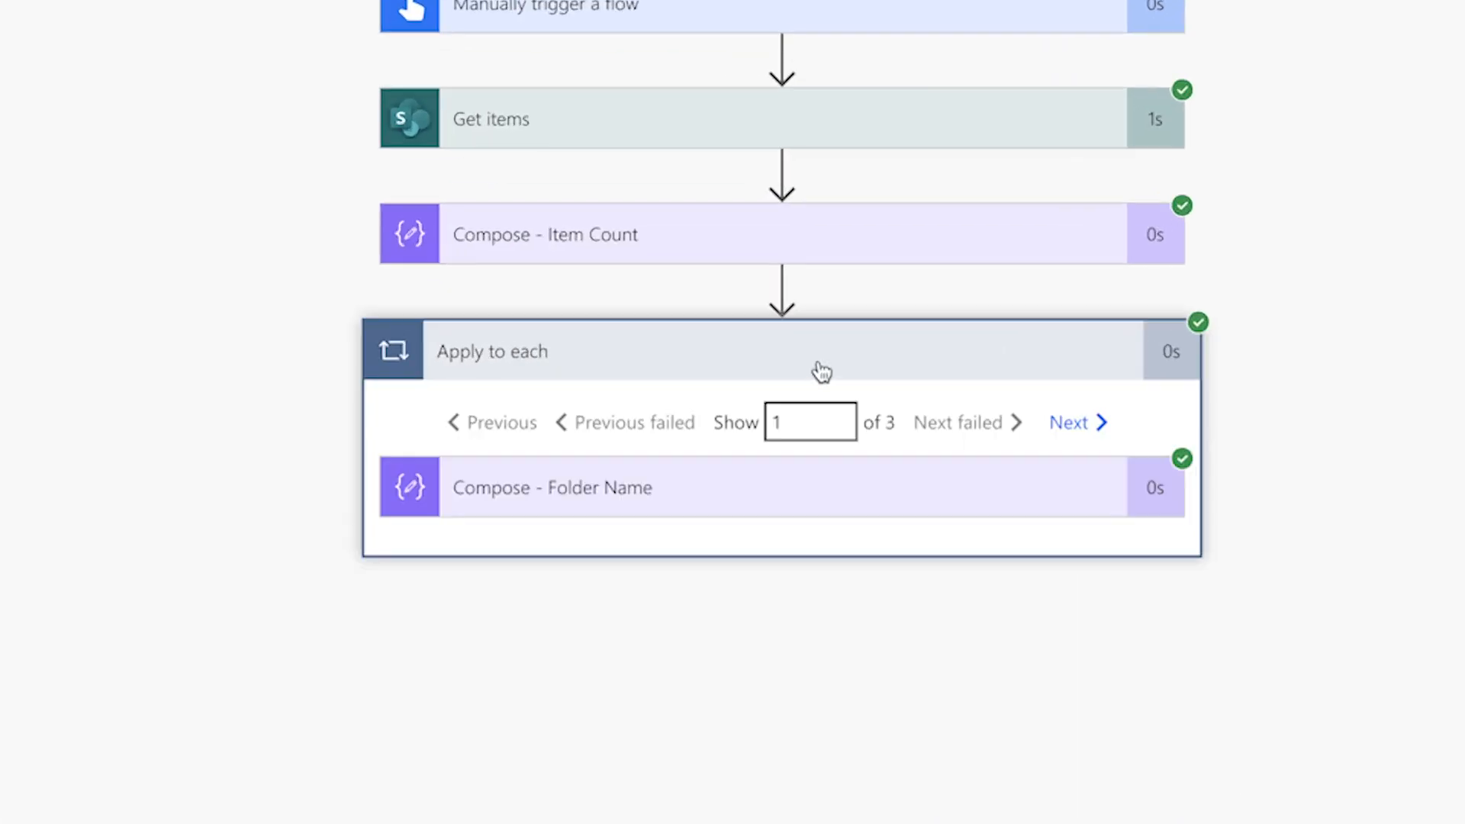
click(951, 499)
click(1076, 421)
click(1079, 424)
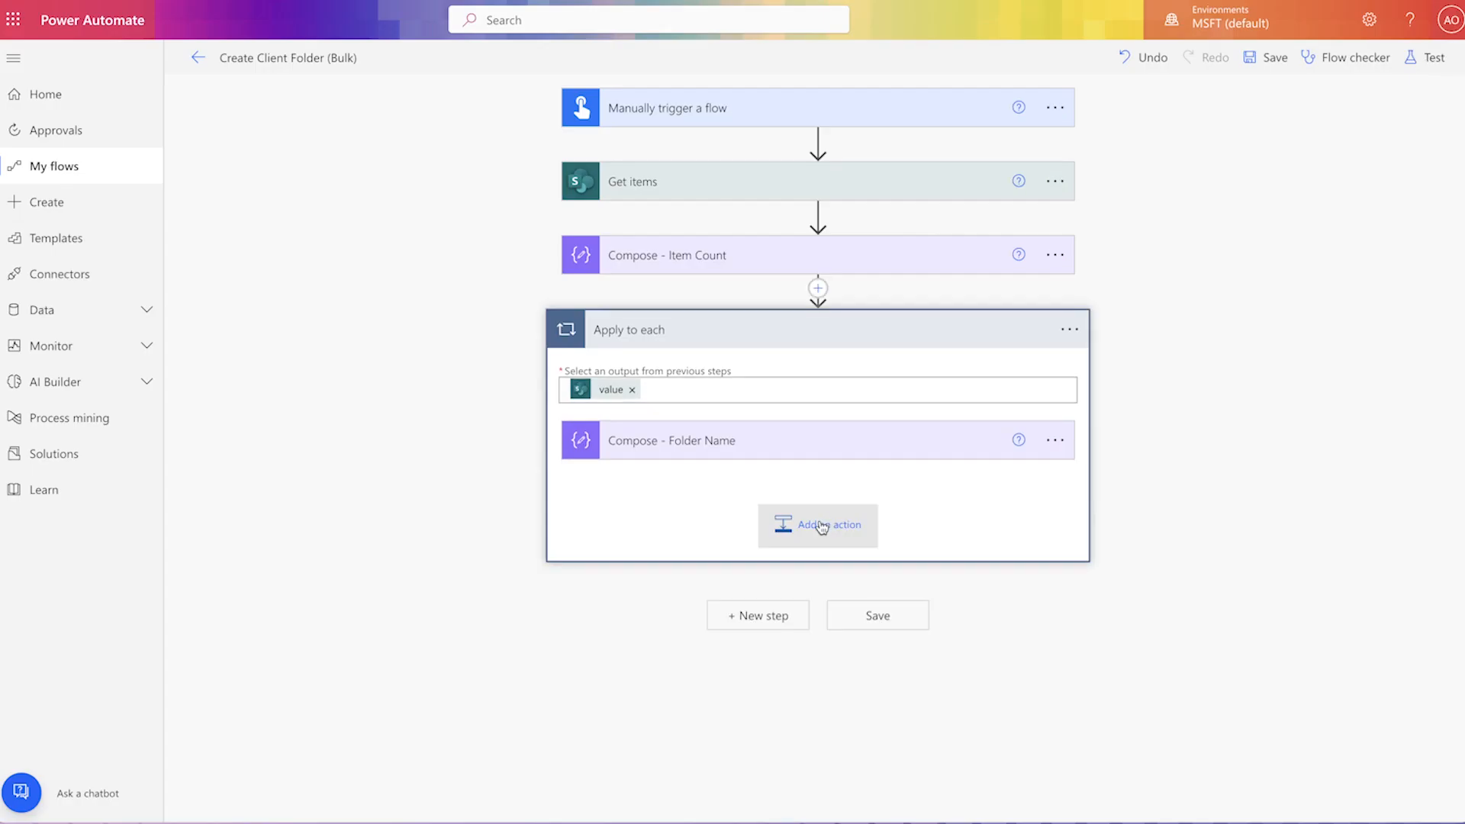
Step: Add the SharePoint Create new folder action inside Apply to each, below Compose - Folder Name
click(821, 527)
text(create new)
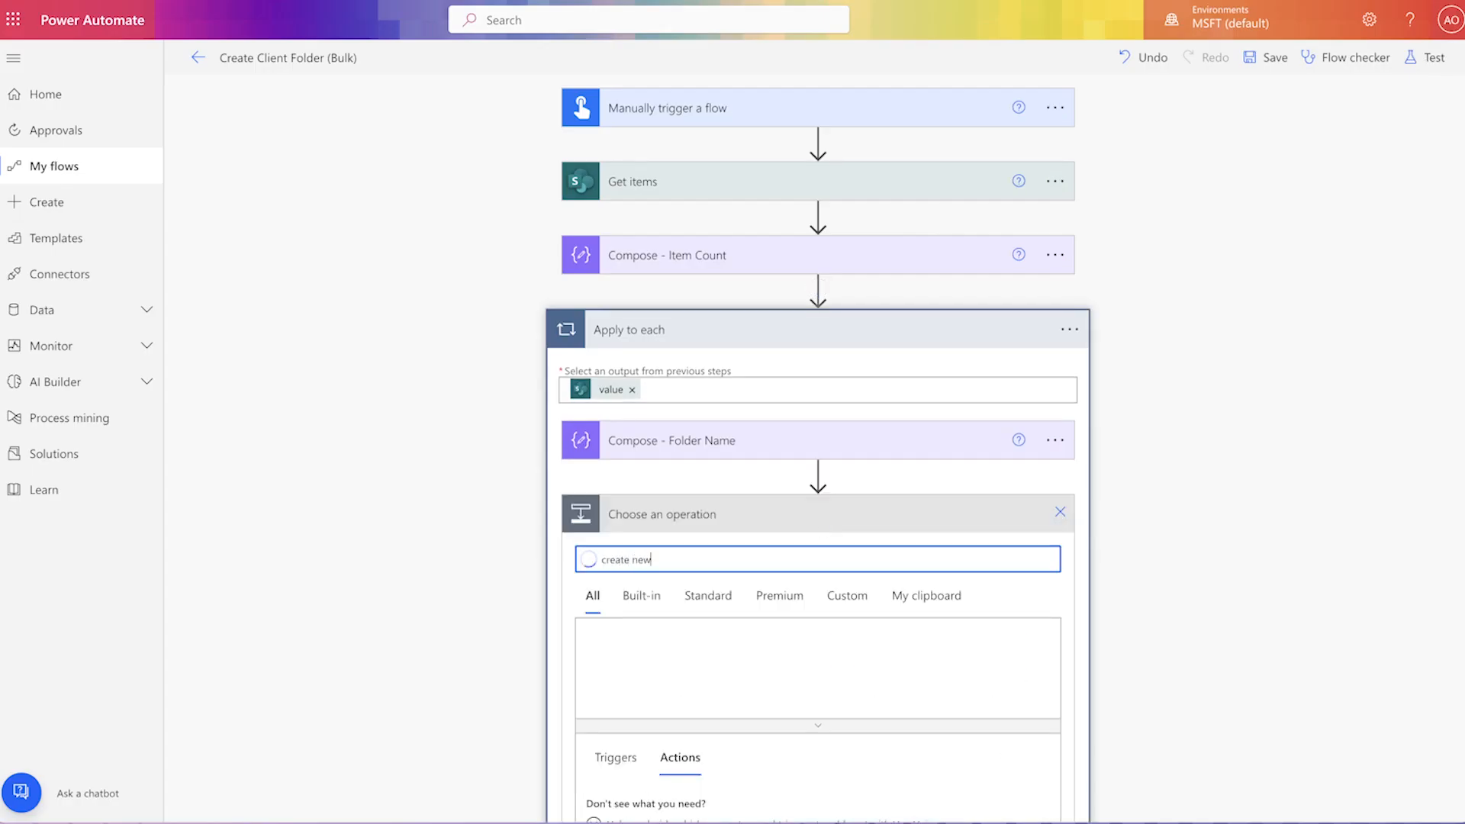
scroll(689, 635, down, 3)
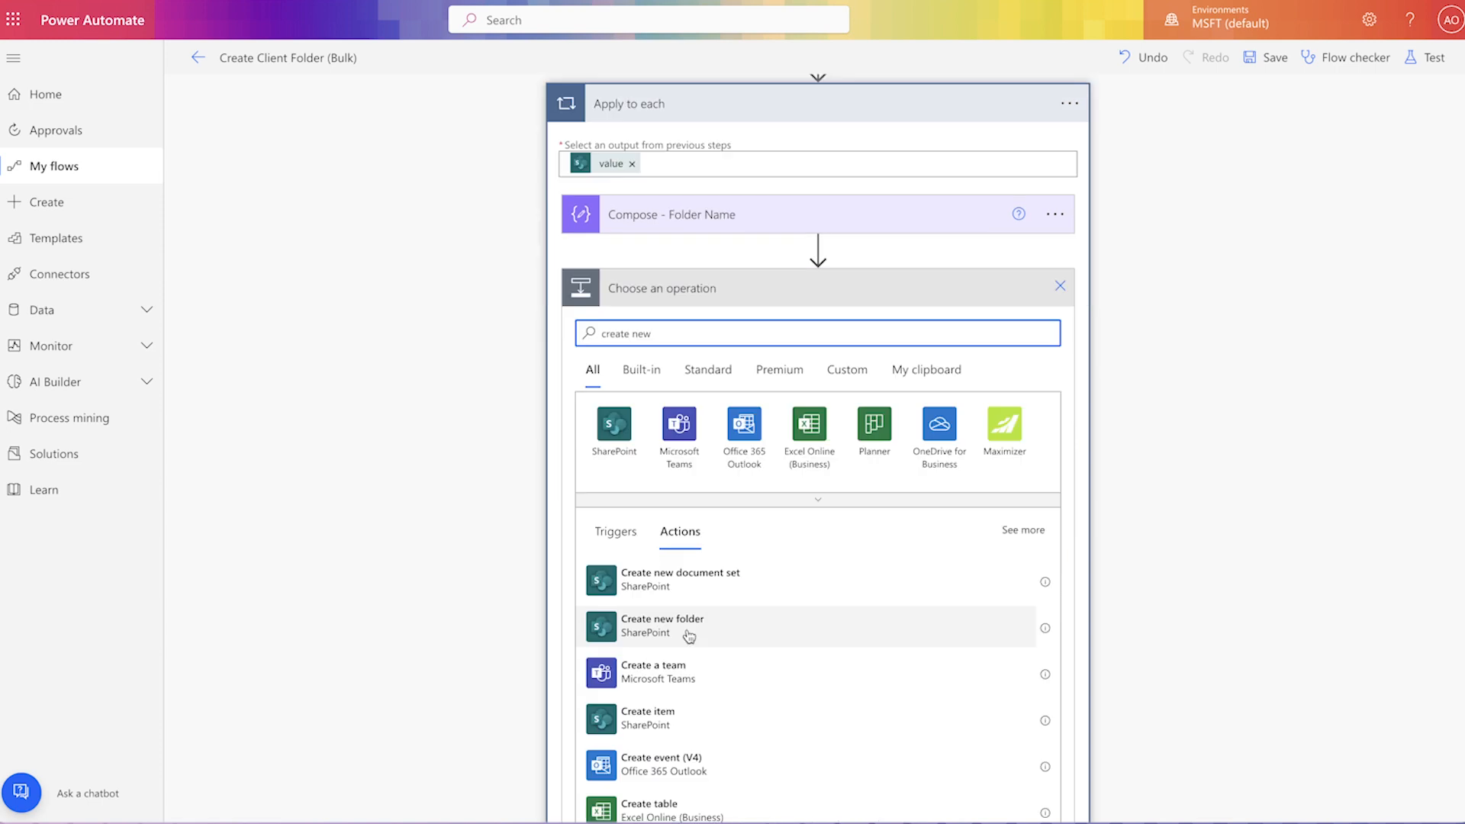
click(689, 636)
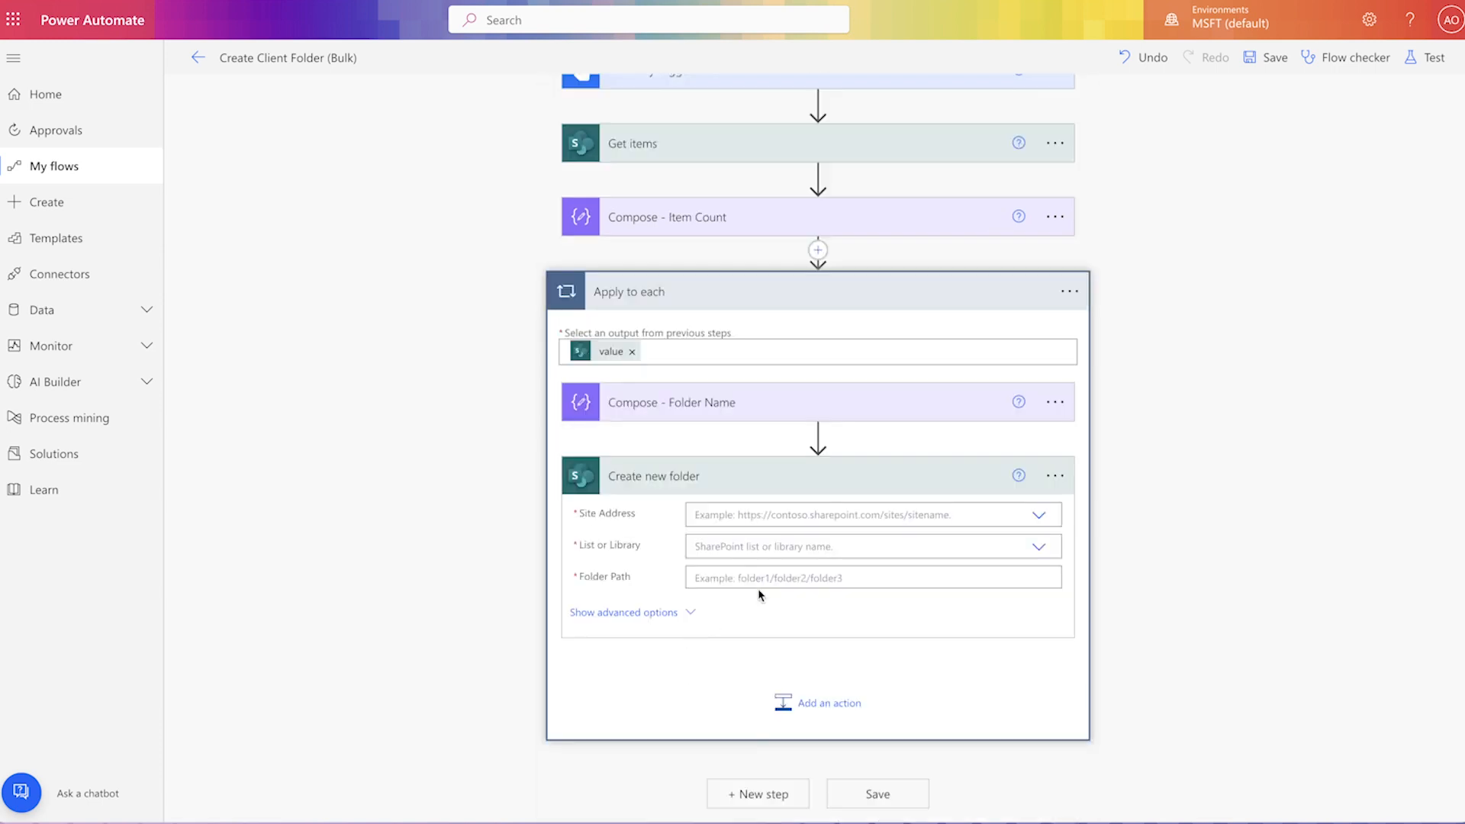
Step: Configure Create new folder with the Power Platform Sandbox site, the Clients library and the Compose - Folder Name output as Folder Path
click(1039, 515)
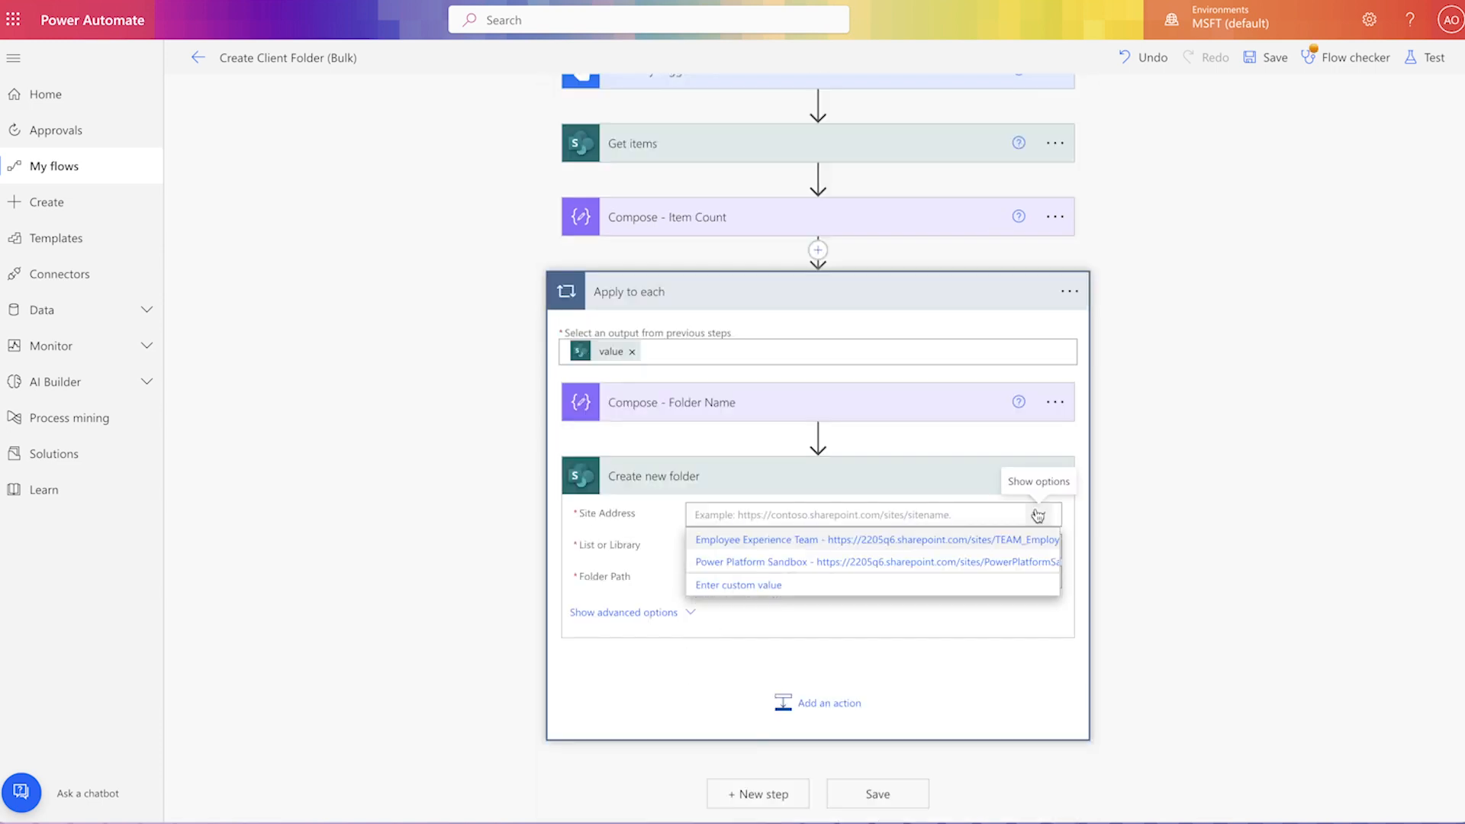
click(1000, 557)
click(1039, 568)
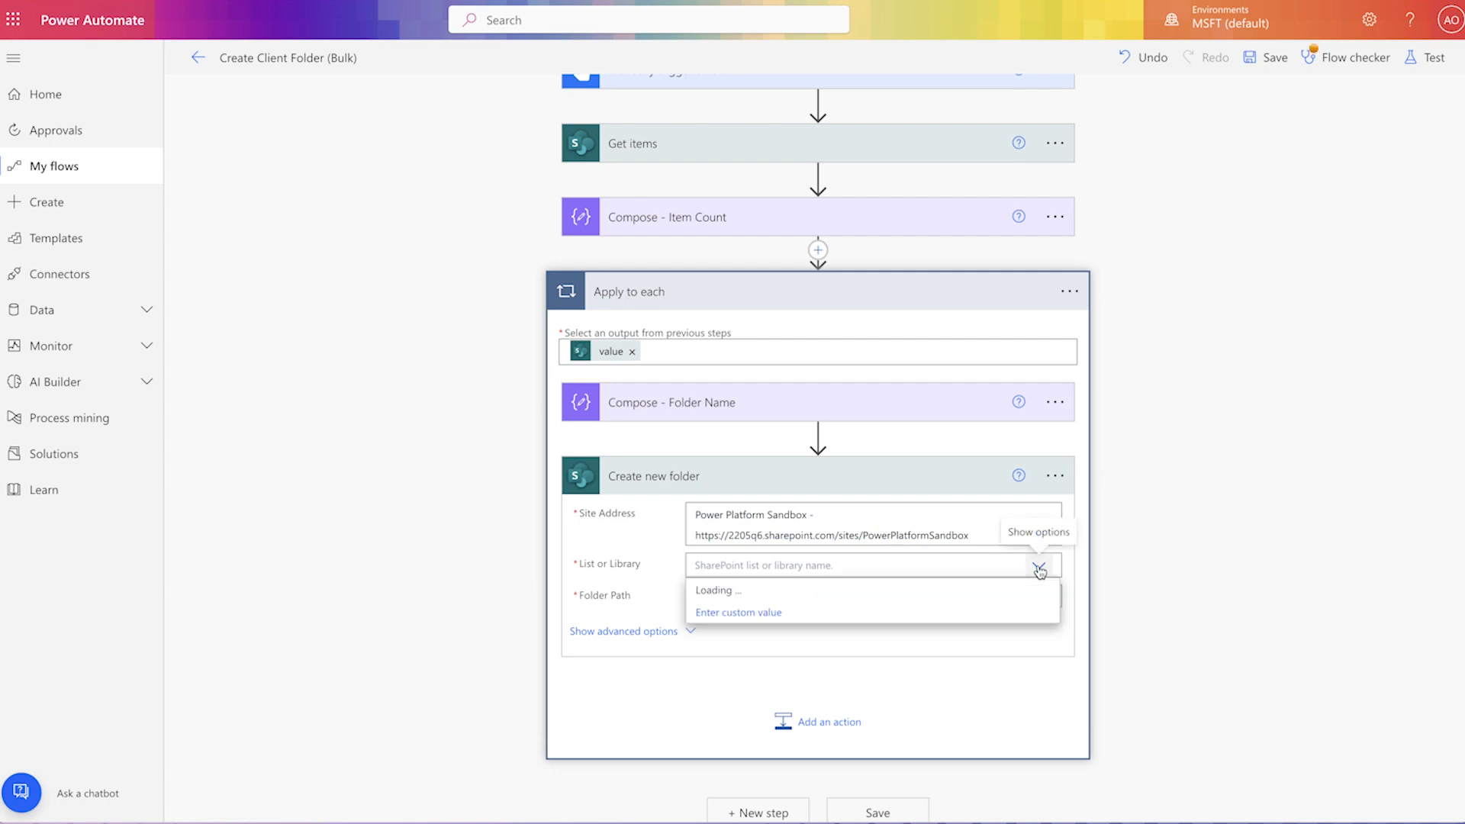
click(744, 661)
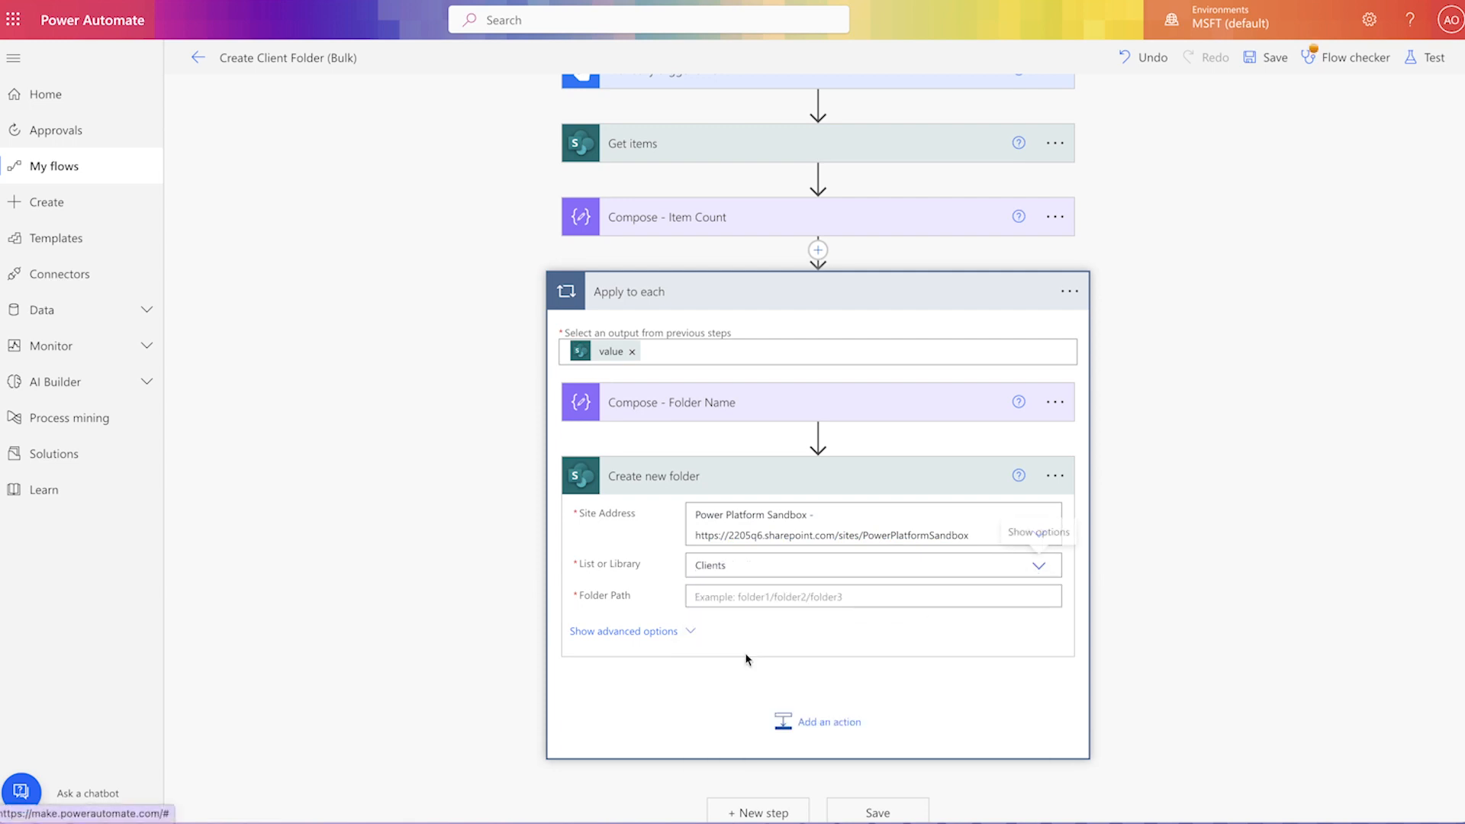
click(727, 600)
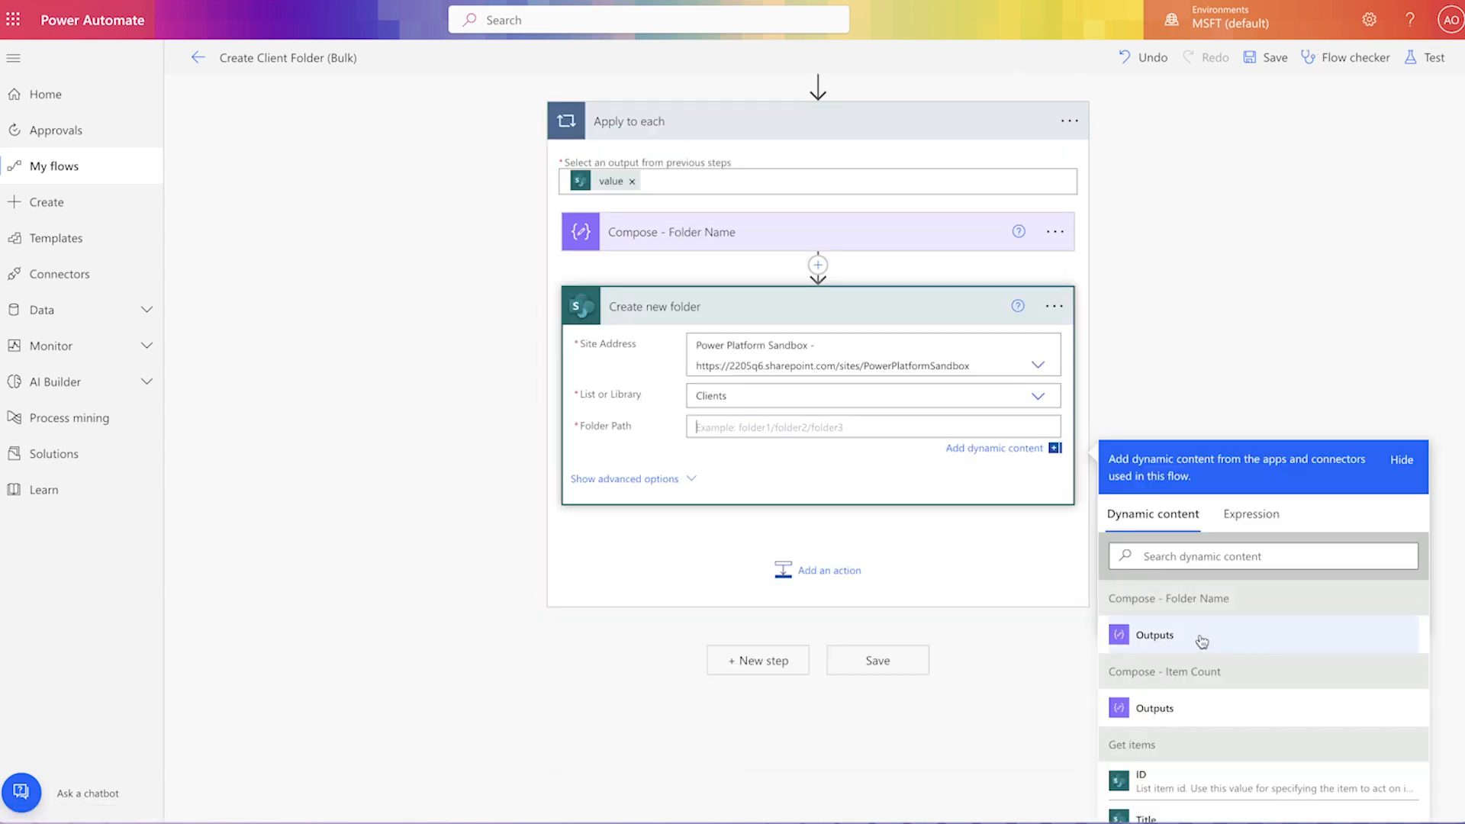
click(1201, 641)
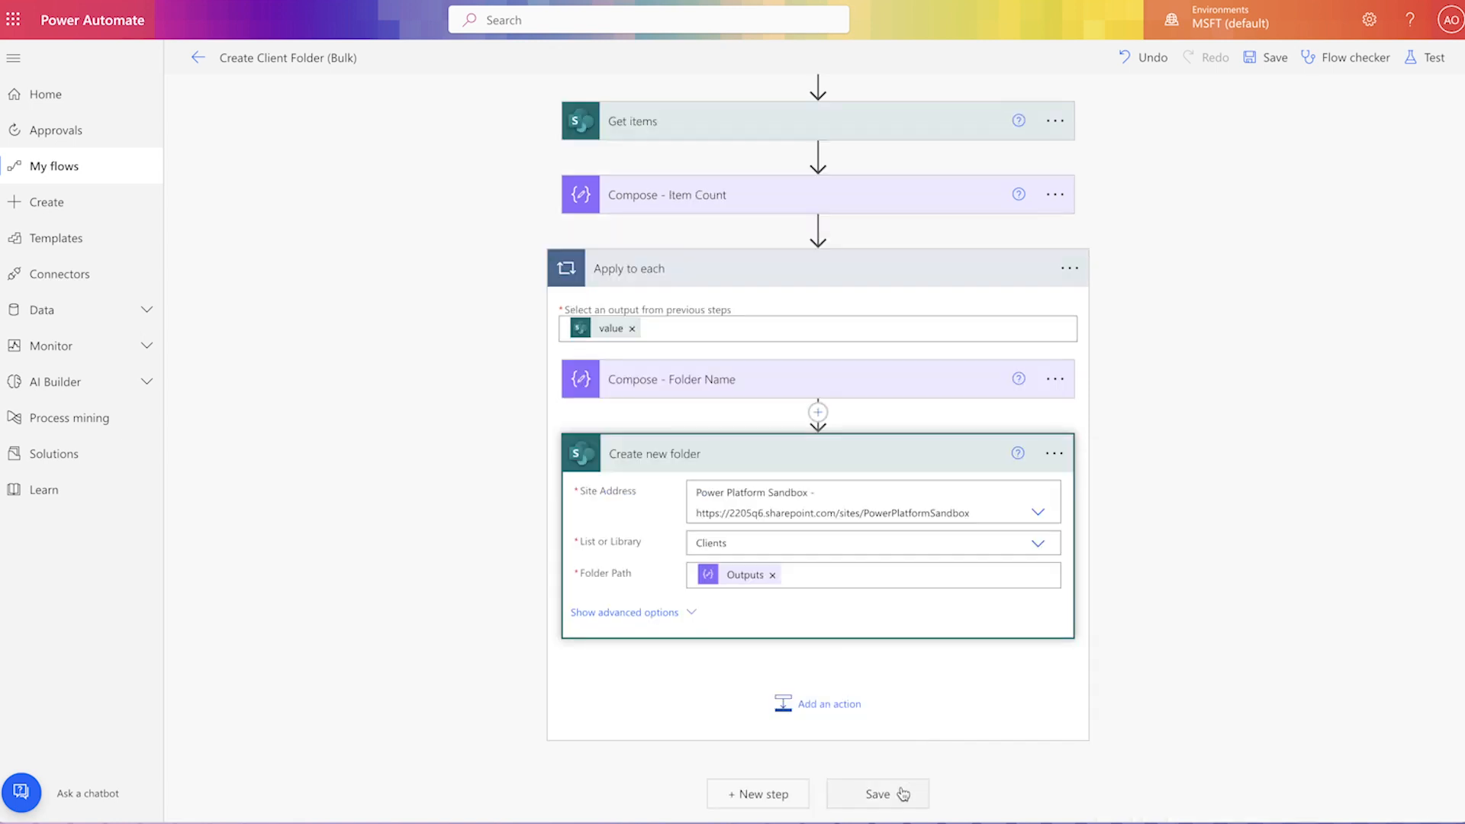
Step: Save the flow with the Create new folder action and run it as a manual test
click(906, 791)
click(1423, 57)
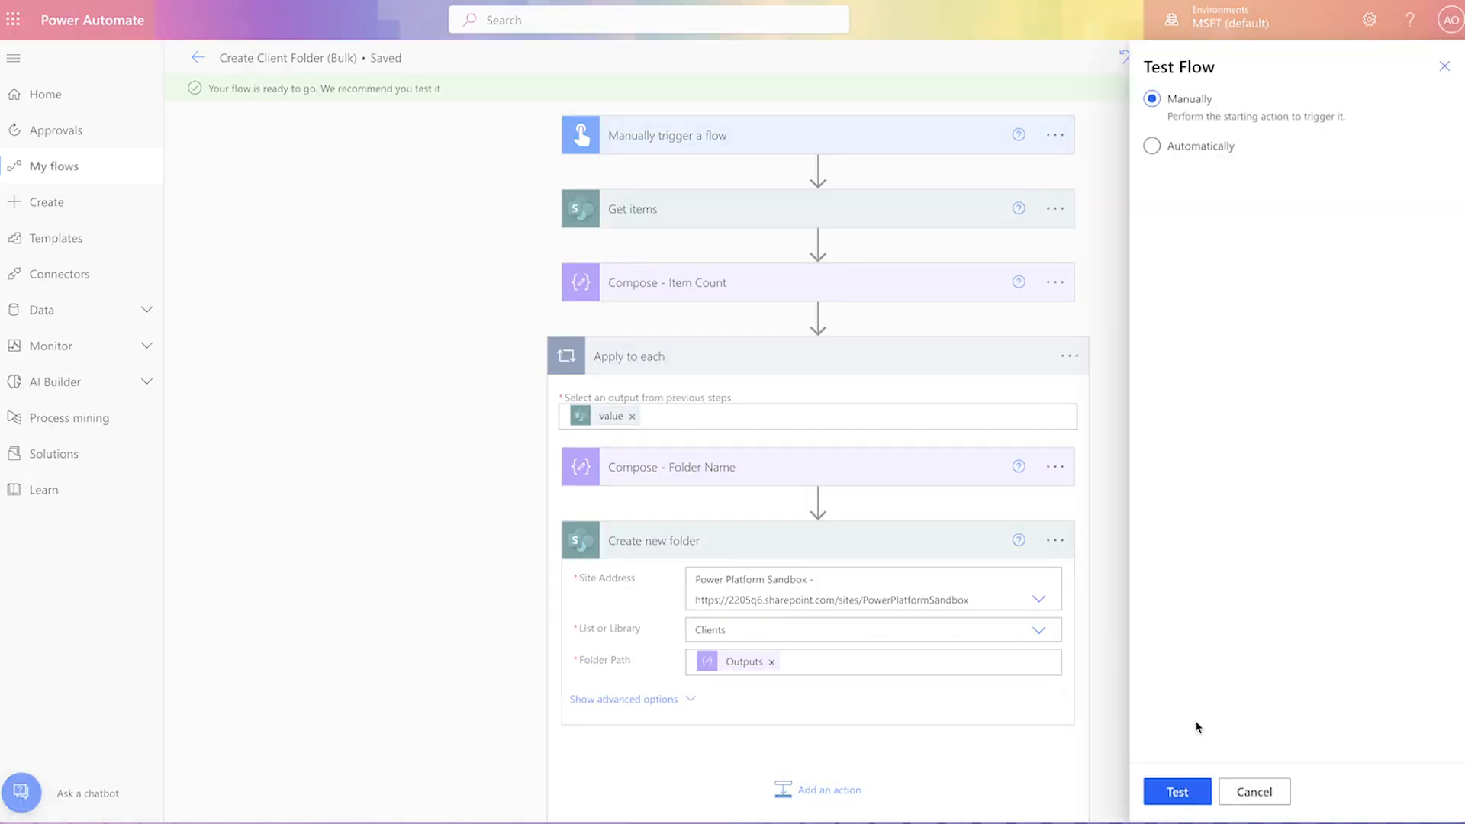
click(1197, 788)
click(1224, 791)
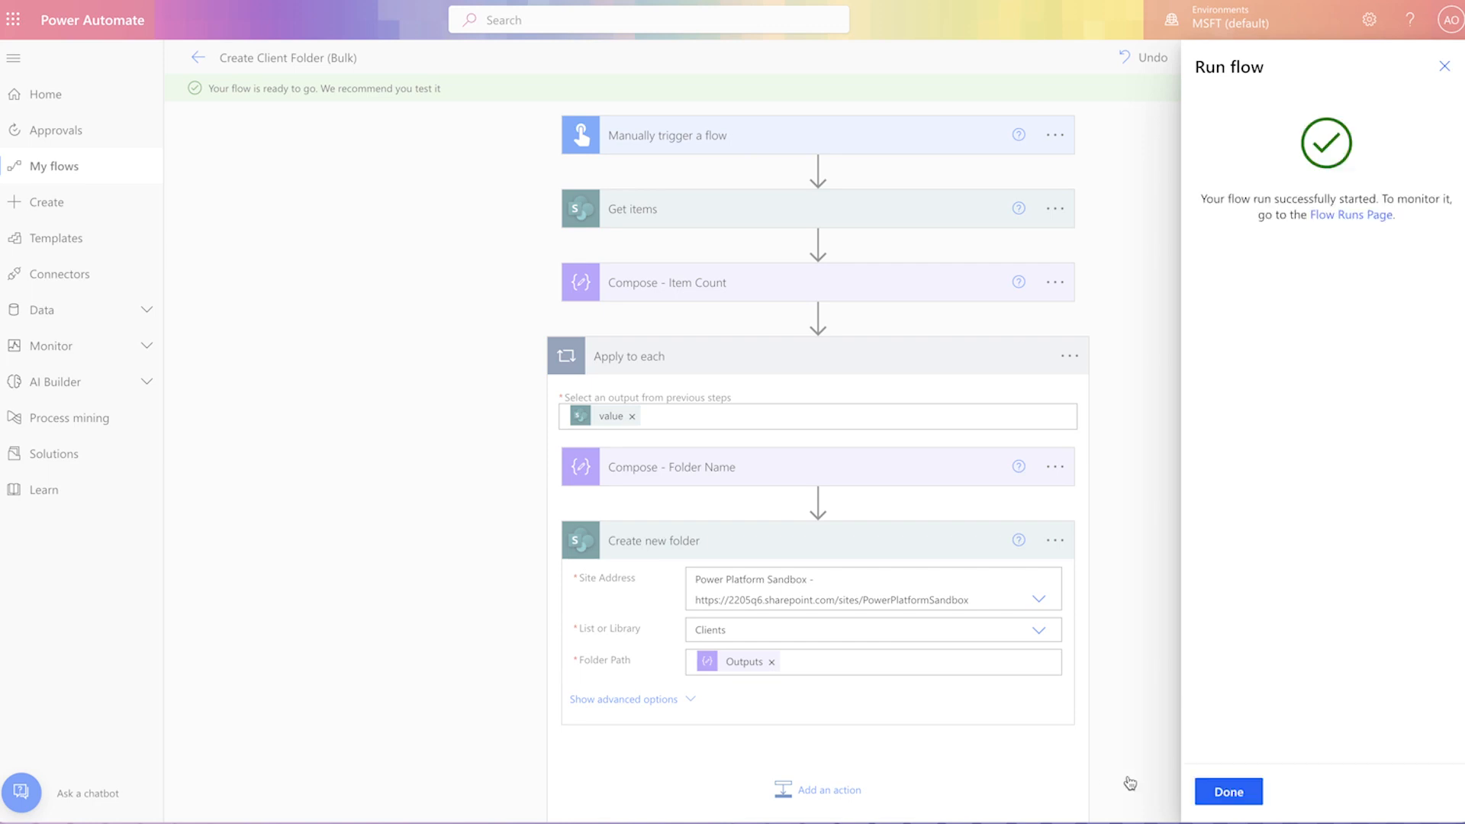
click(1234, 794)
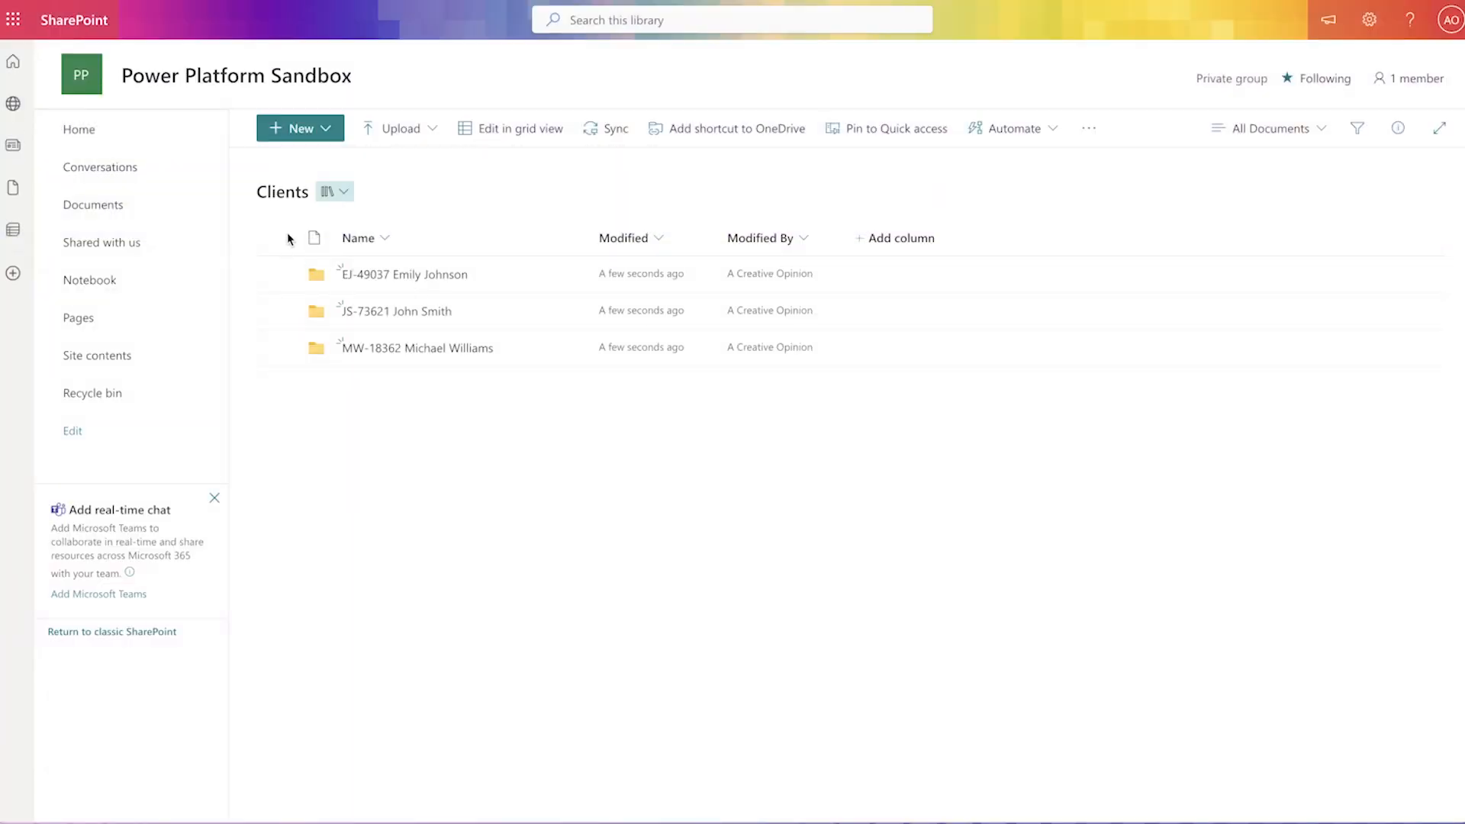
Step: Delete all test folders from the Clients library in SharePoint
click(277, 237)
click(524, 129)
click(783, 479)
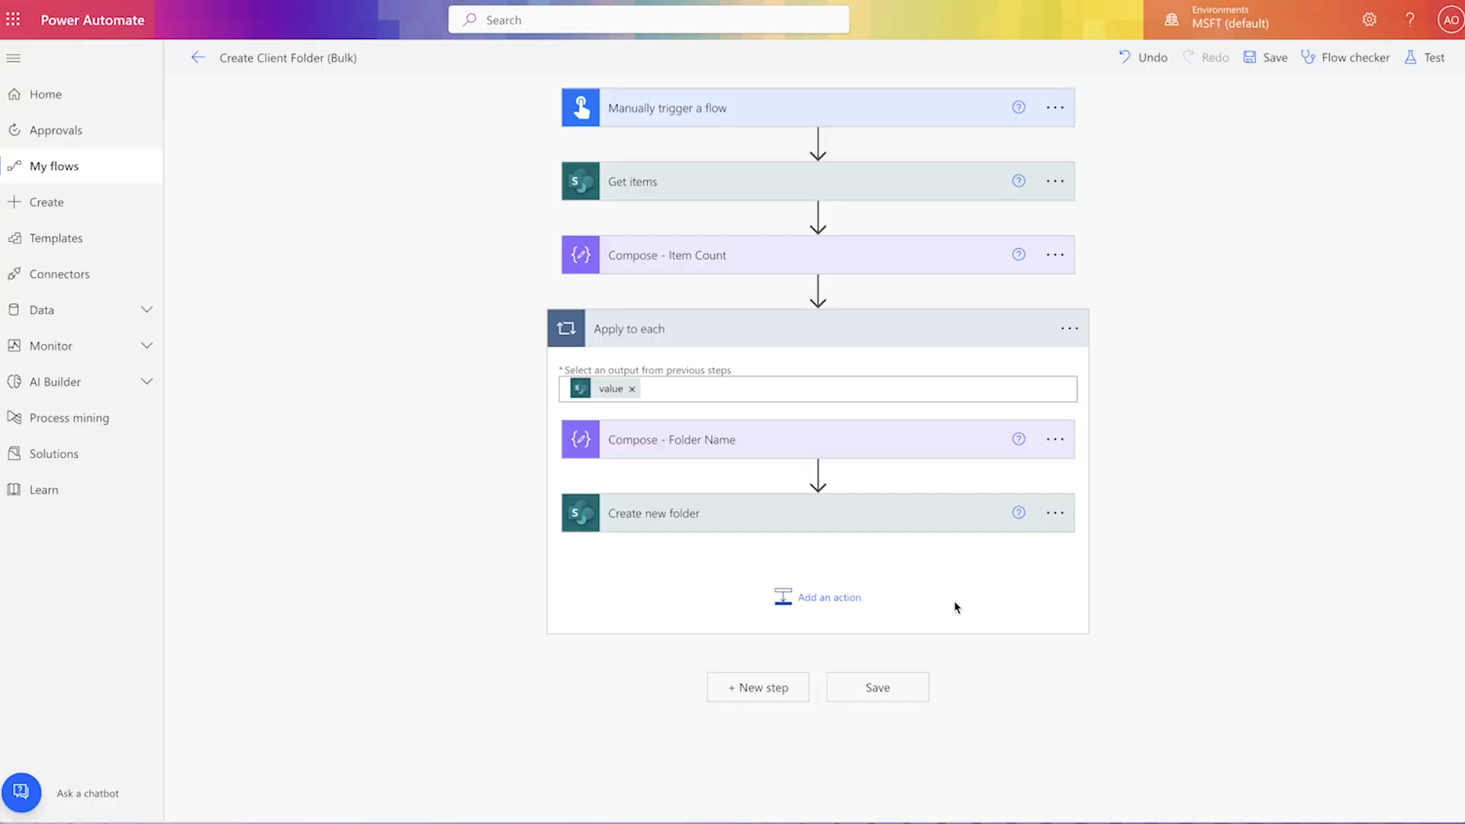
Step: Add a Send an HTTP request to SharePoint action inside Apply to each, below Create new folder
click(852, 604)
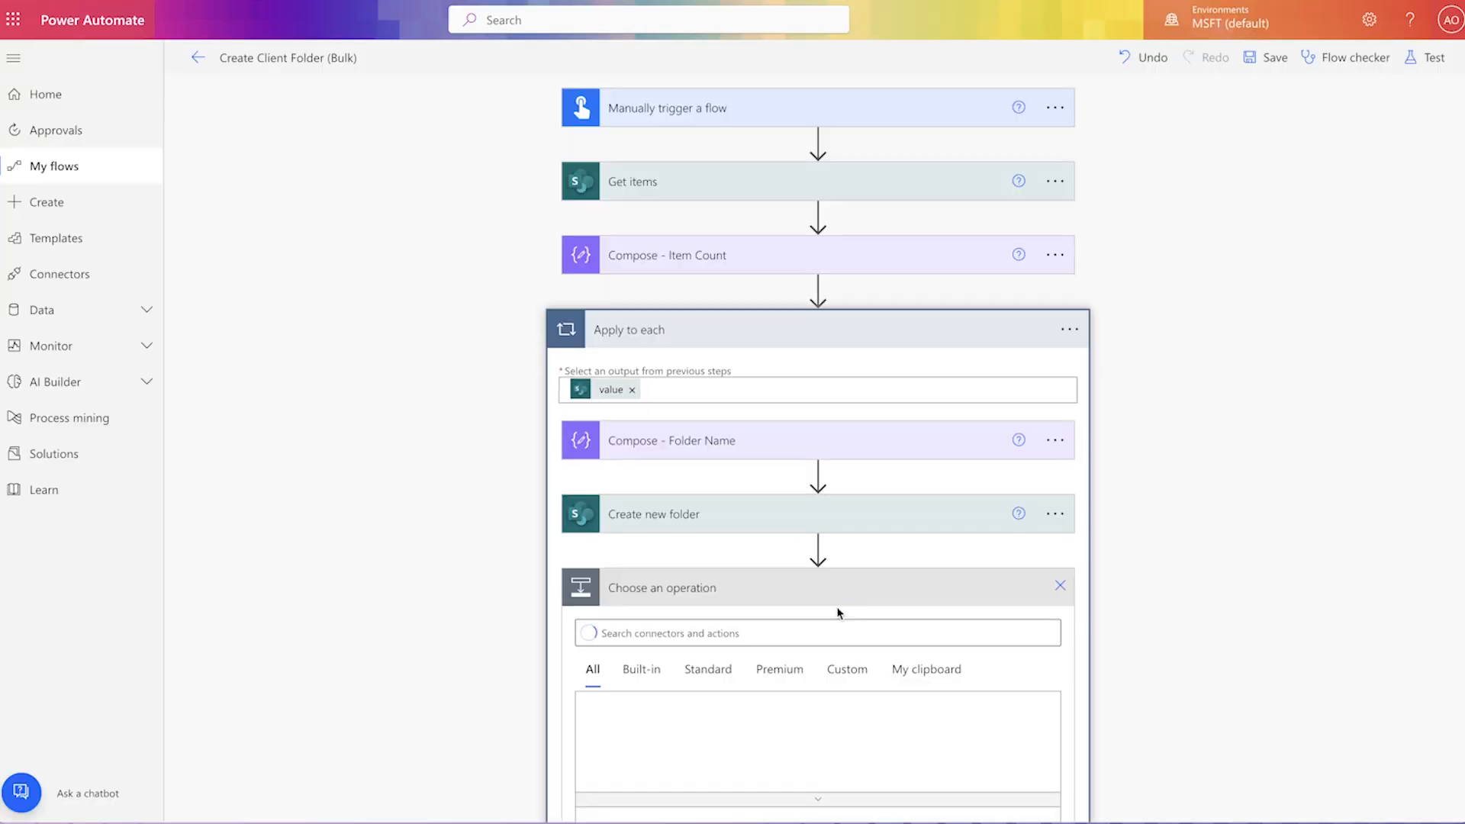
text(se)
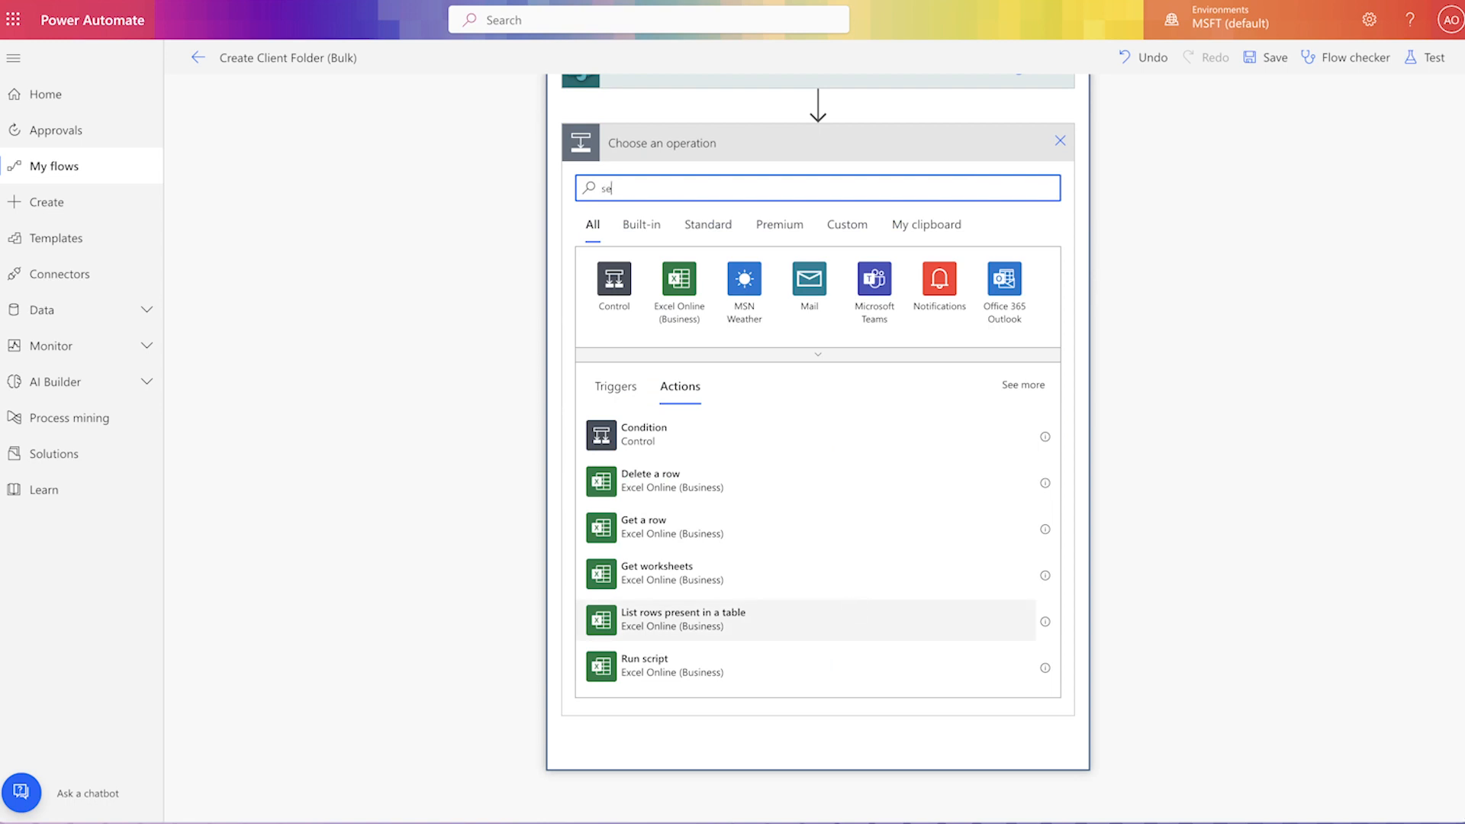
text(nd http request)
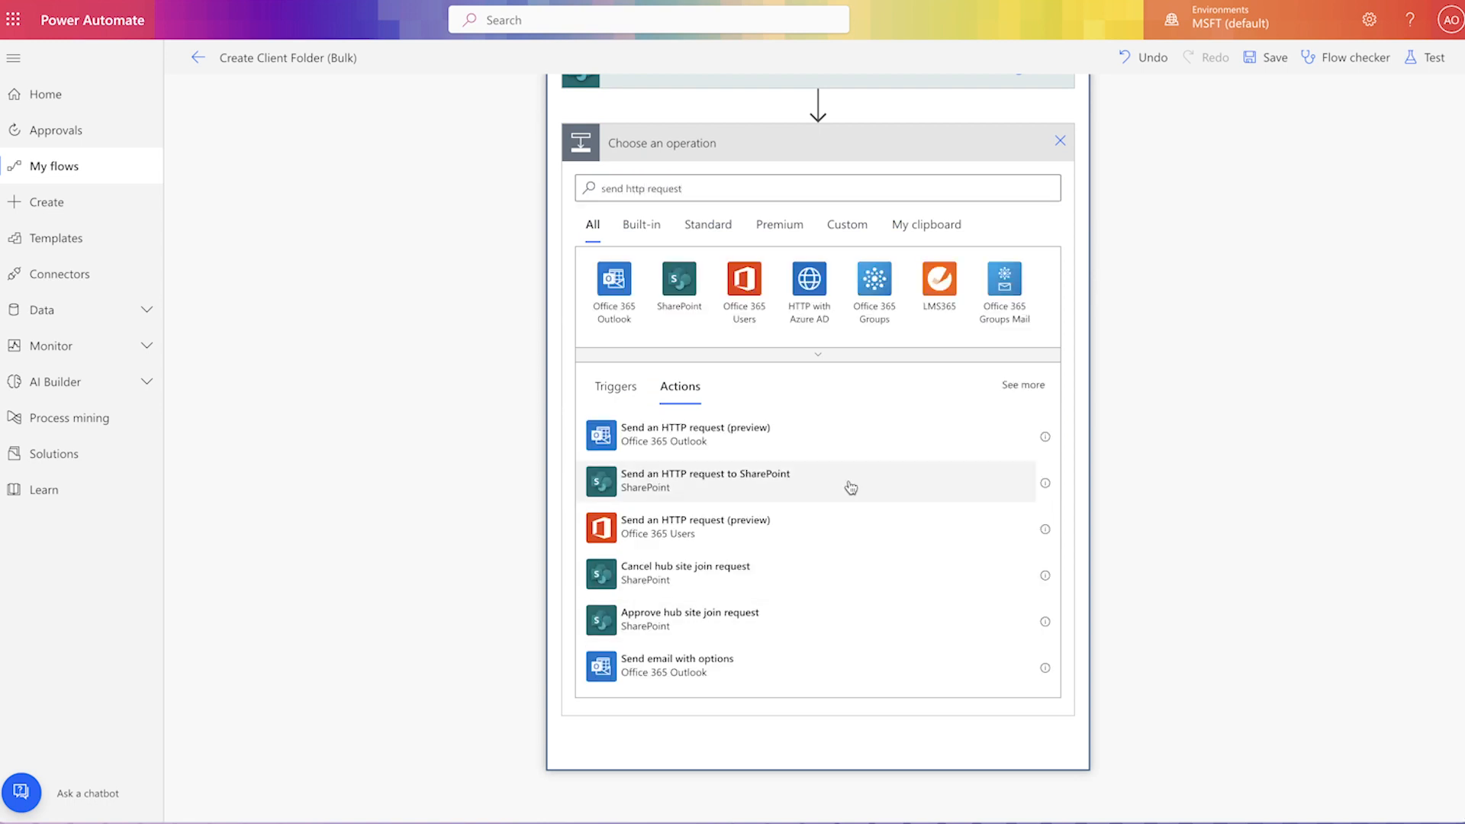
click(847, 486)
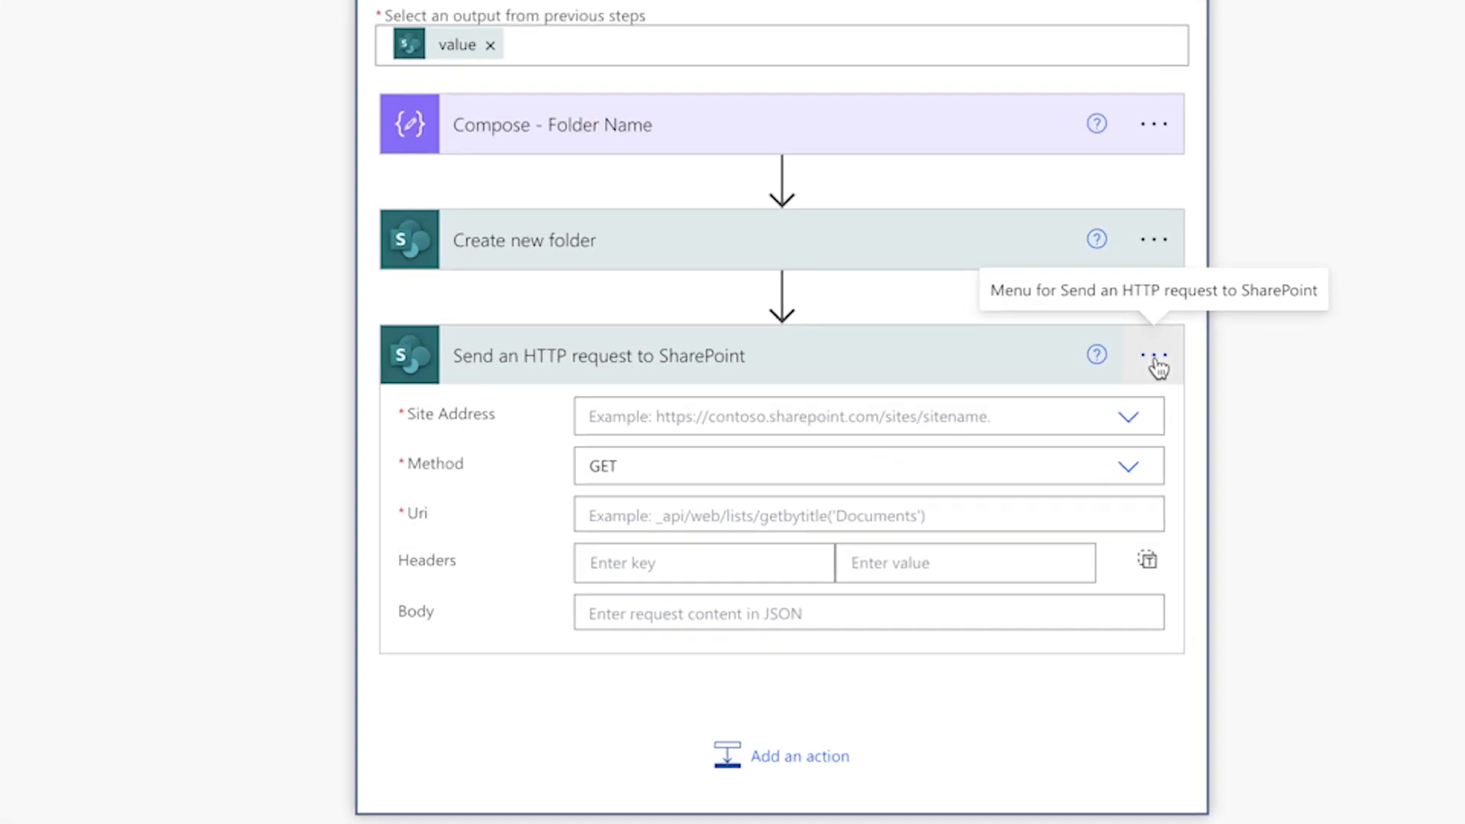
Step: Rename the new HTTP action to "Send an HTTP request to SharePoint - Get Type"
click(1158, 368)
click(1238, 396)
click(847, 354)
text(- Get Type)
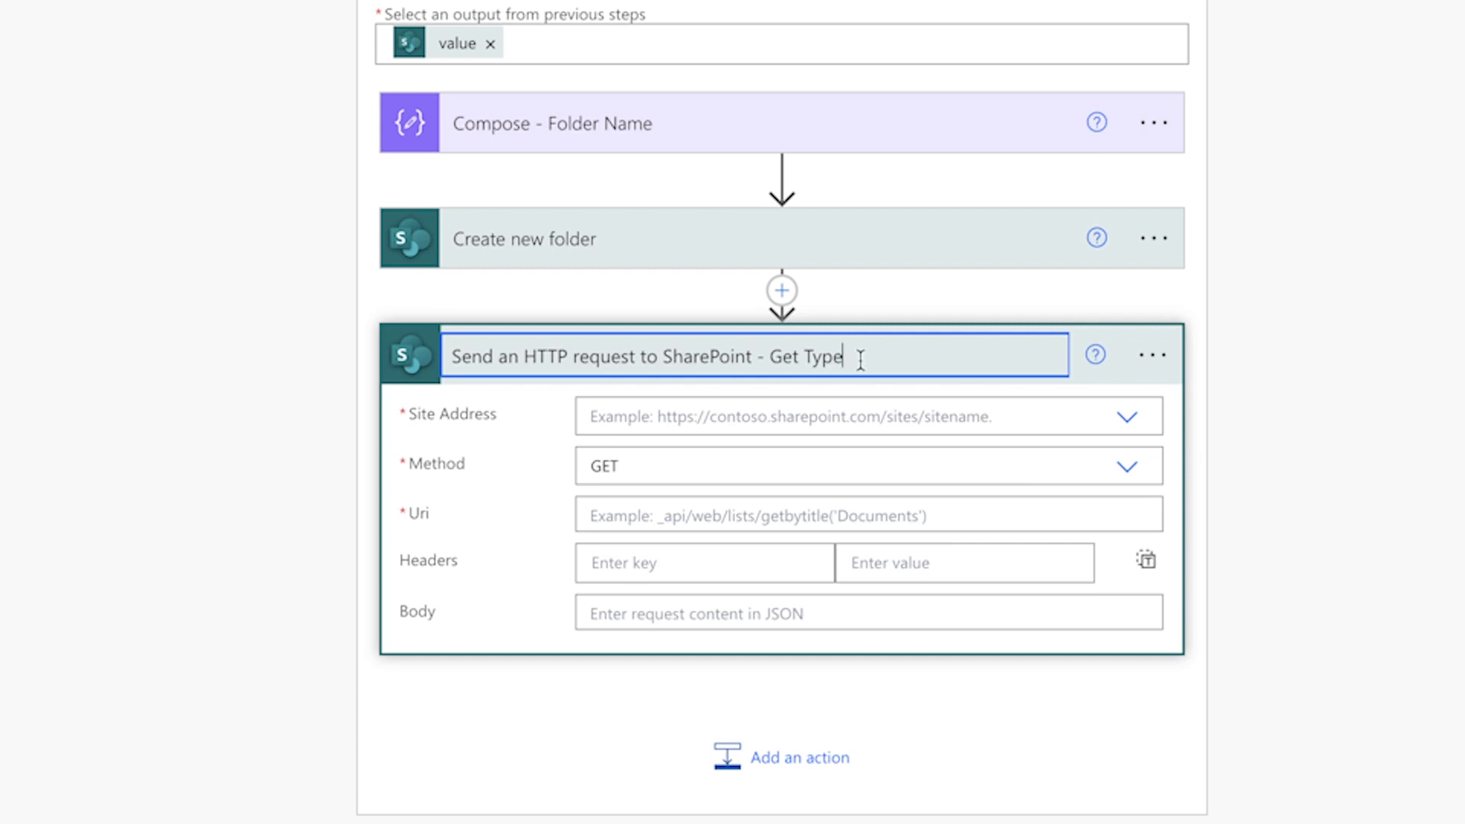
Step: Set the Get Type request to the Power Platform Sandbox site with the Uri _api/web/lists/getbytitle('Client Tracker')
click(1127, 418)
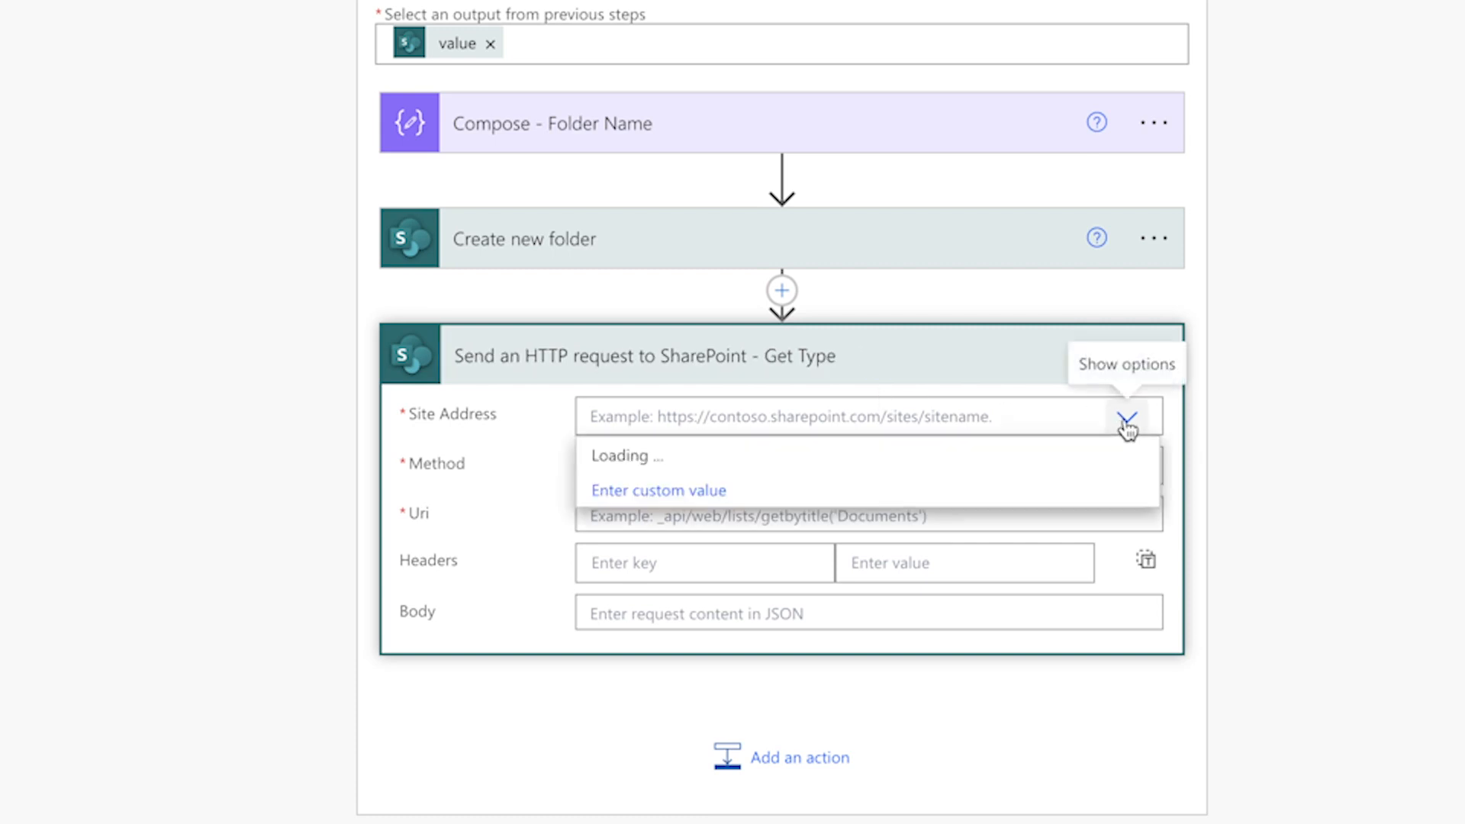
click(763, 455)
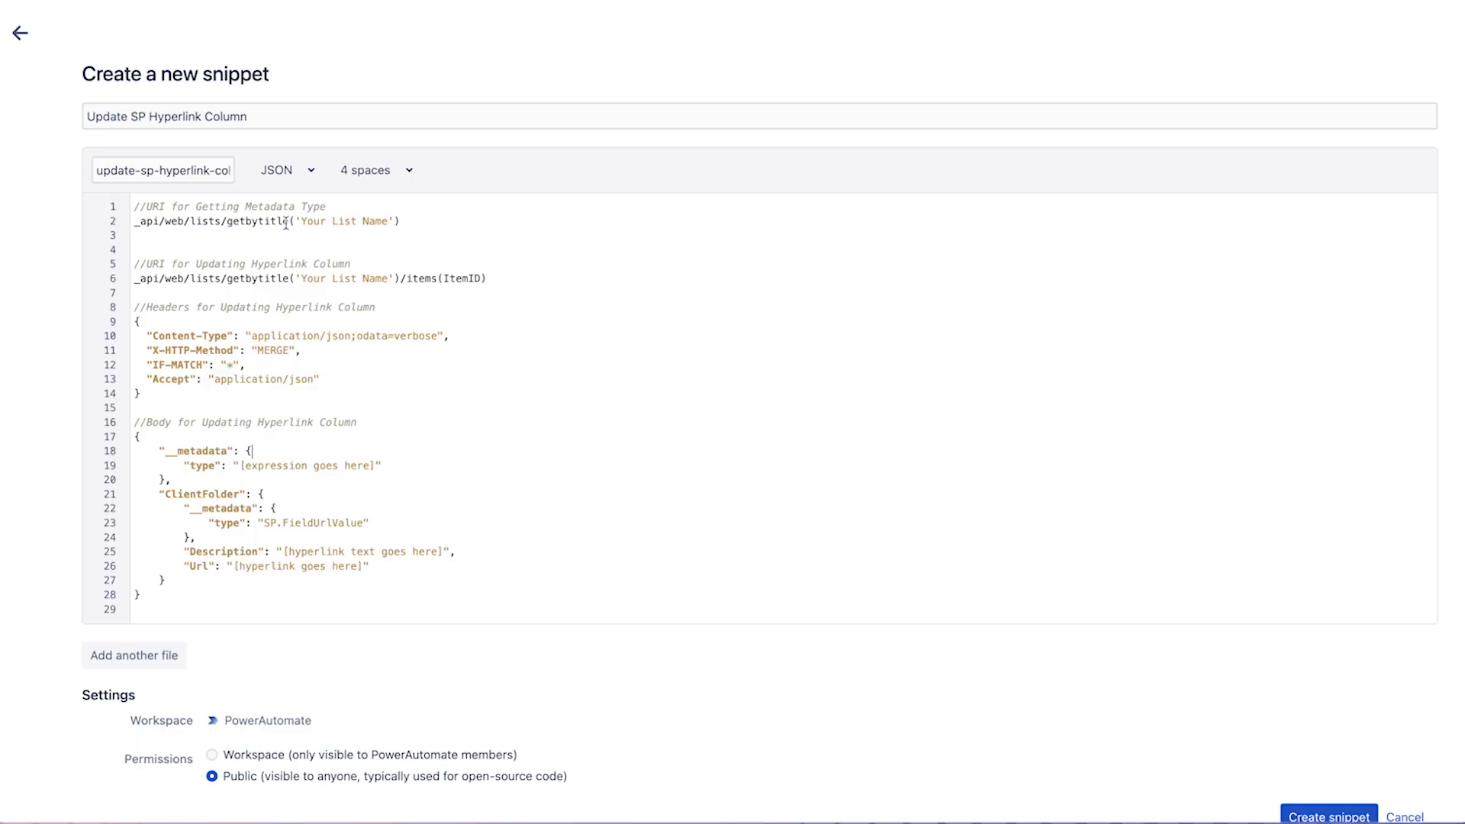
double_click(286, 221)
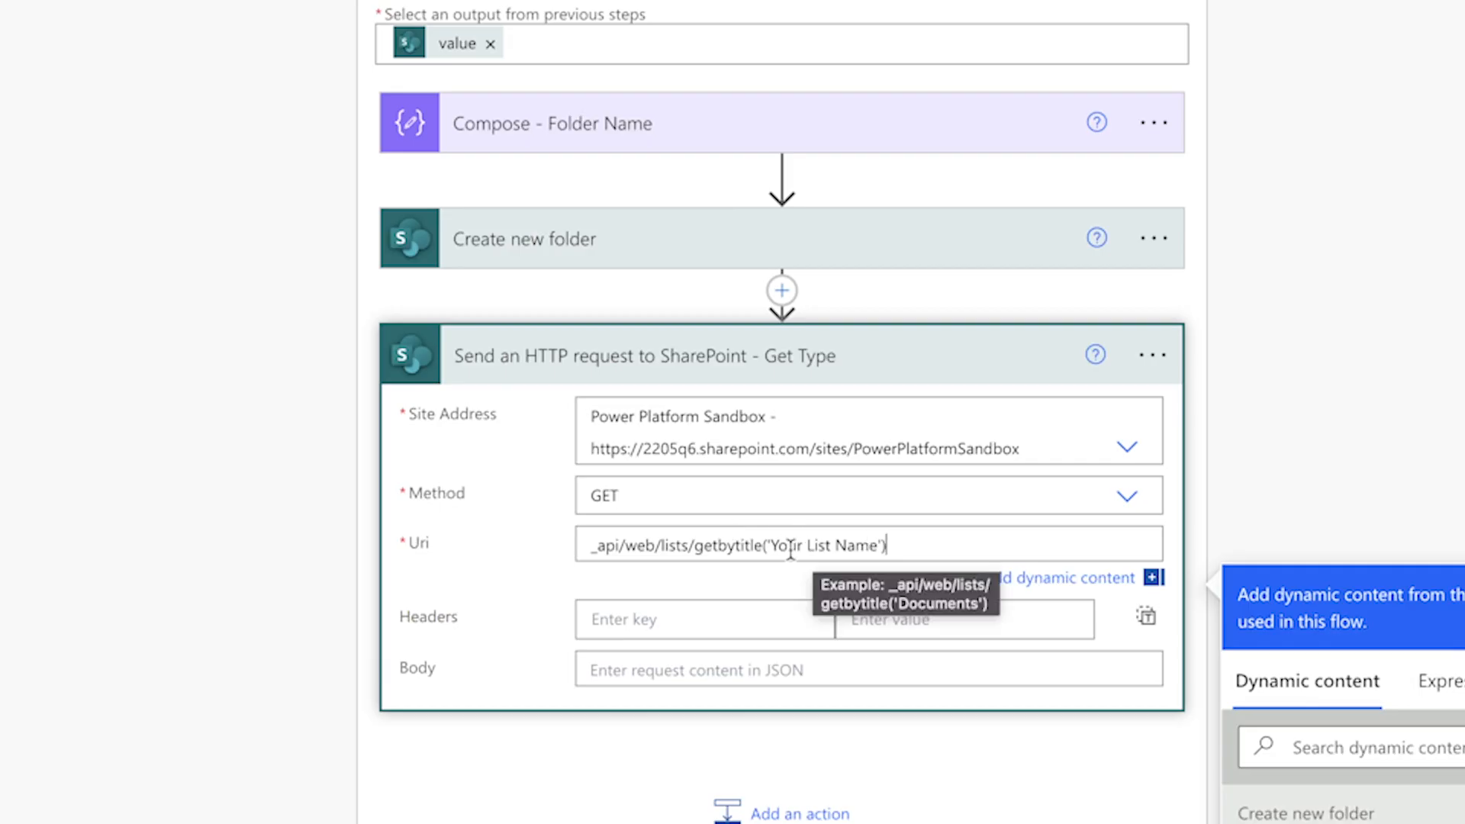
drag(788, 546, 855, 545)
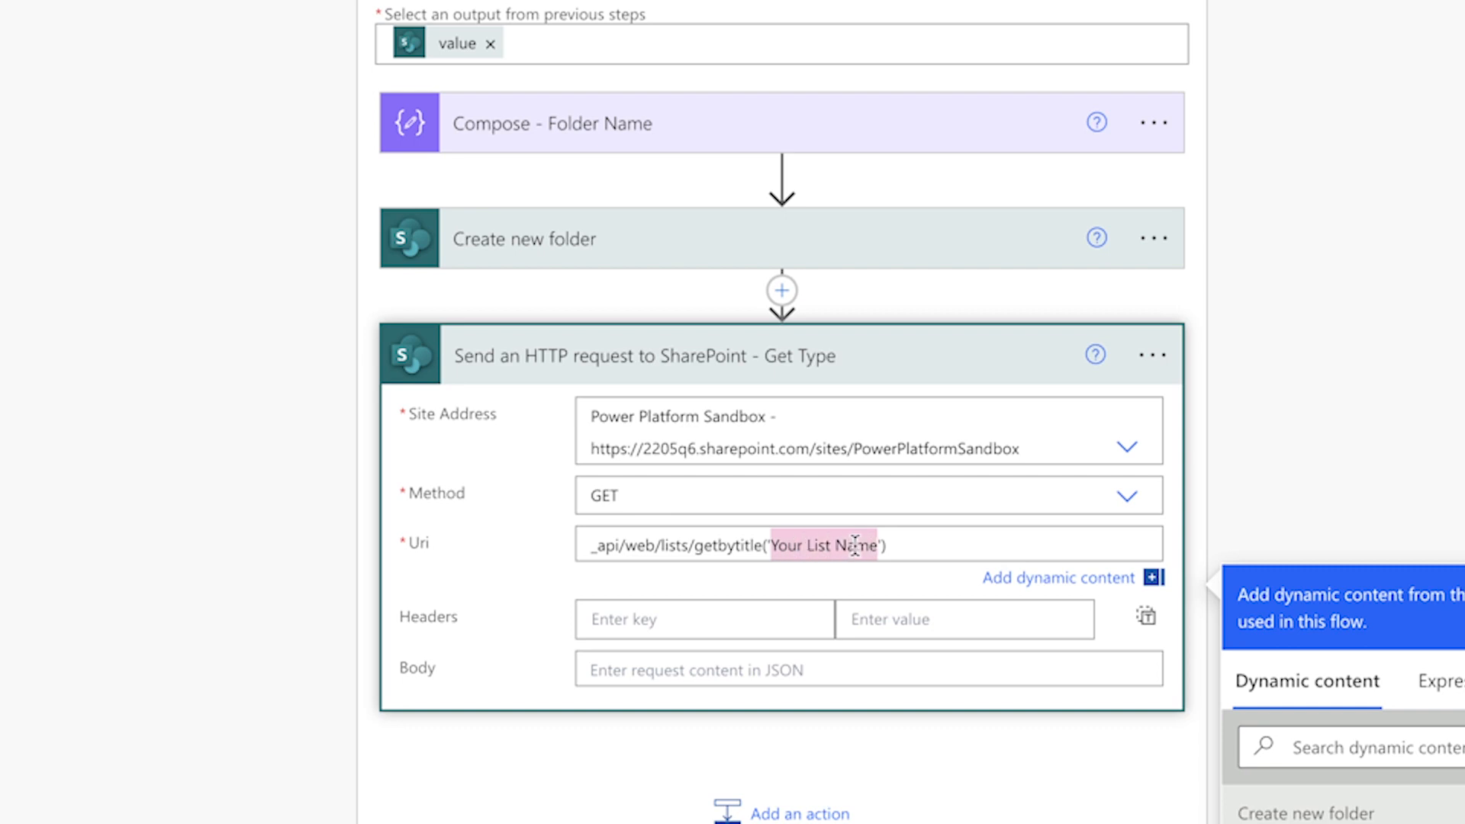
text(Client Tracke)
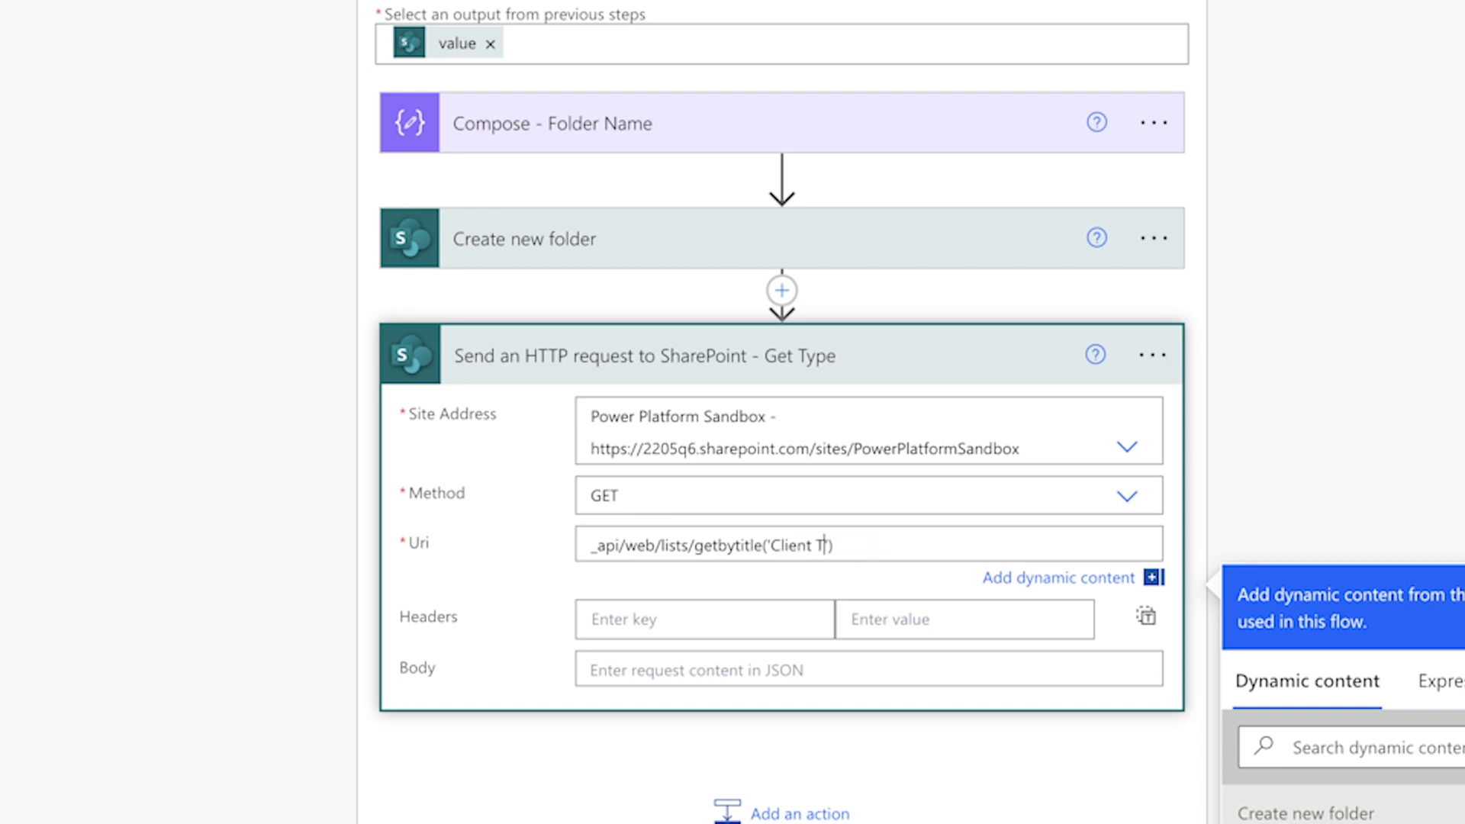
text(r)
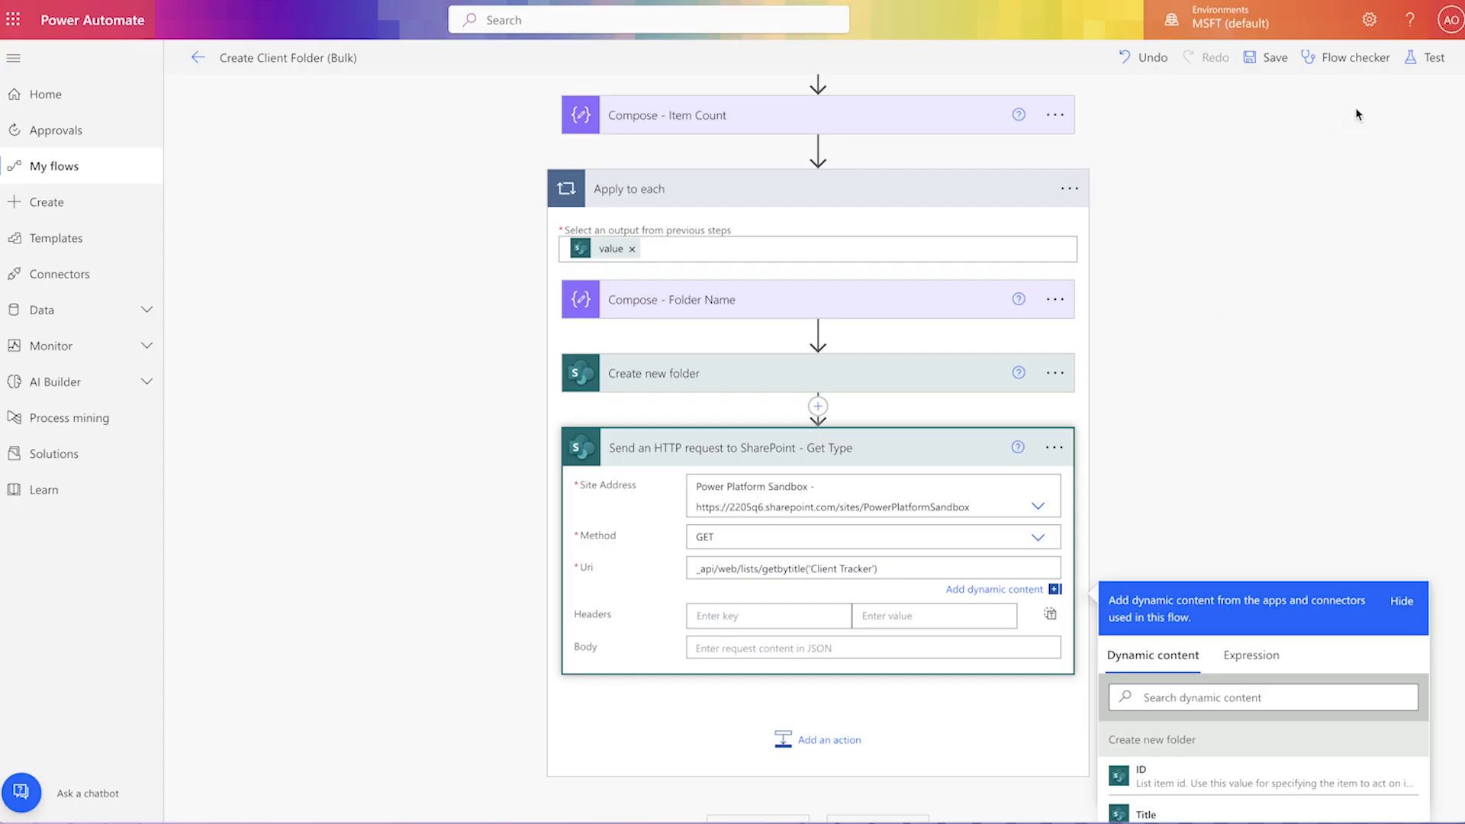
Step: Save and manually test the flow, and open the Get Type action's run details inside Apply to each
click(1401, 75)
click(1189, 787)
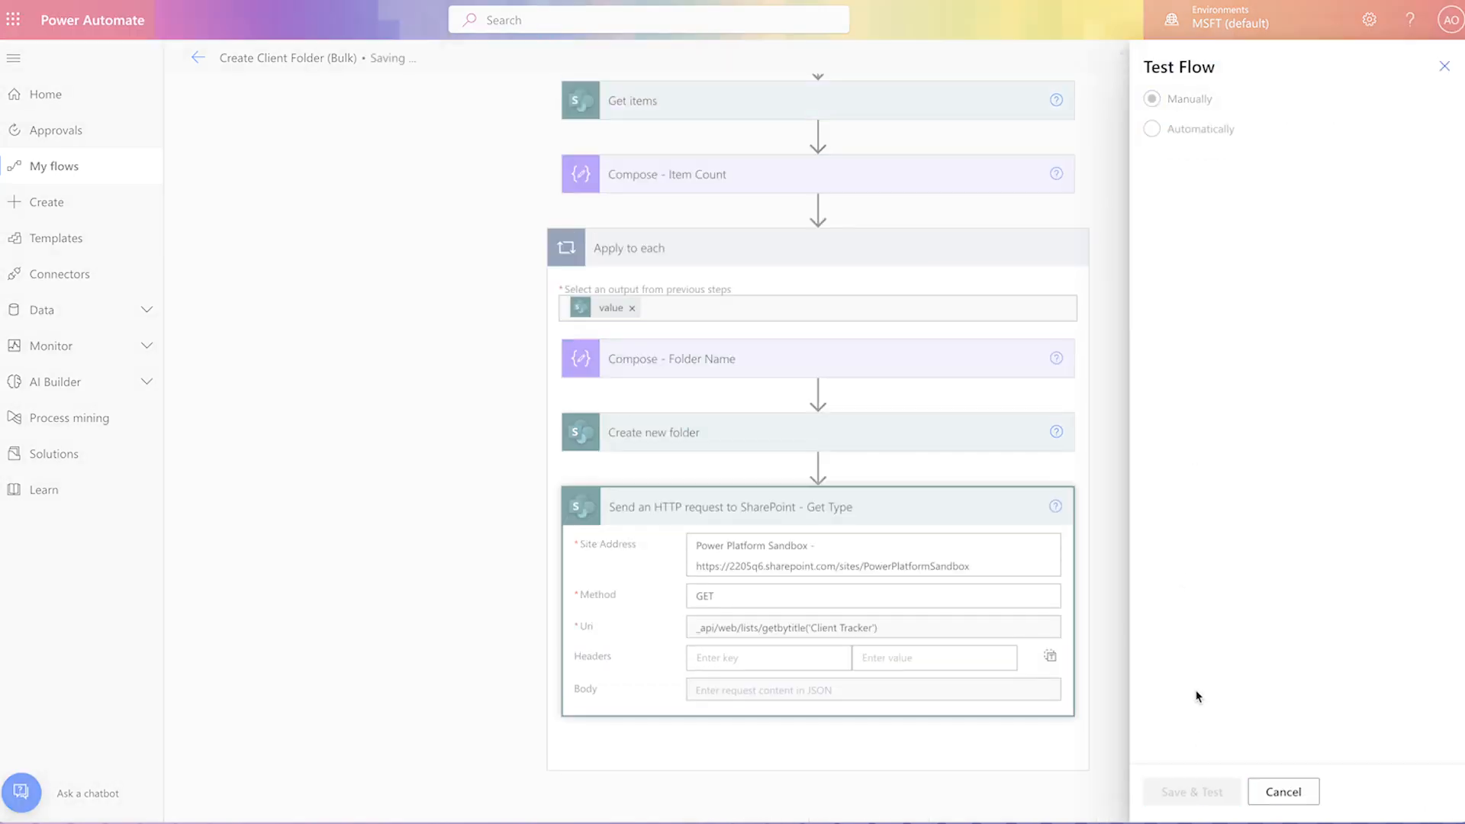
click(1225, 791)
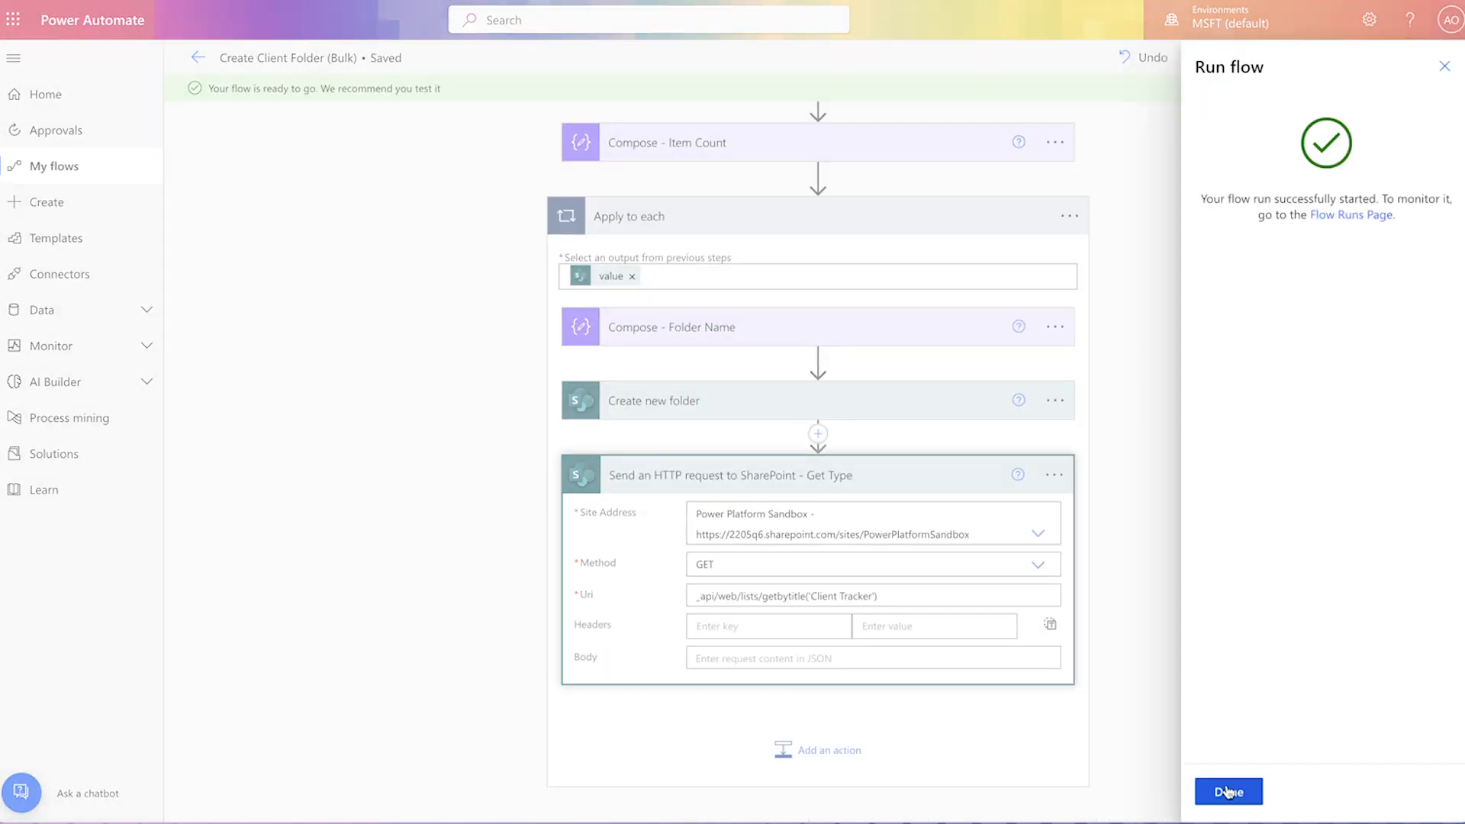
click(1228, 790)
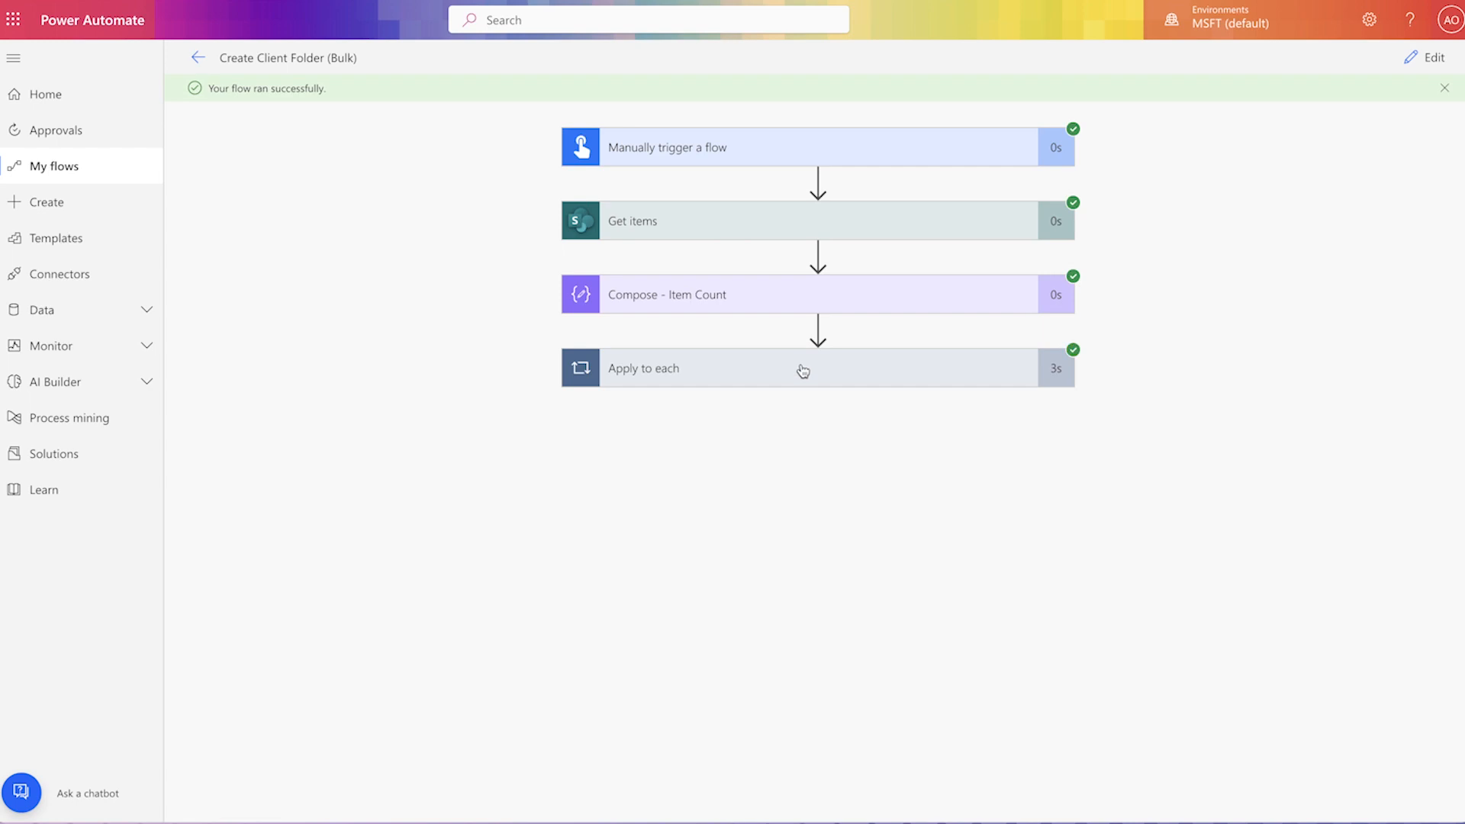
click(803, 369)
click(833, 612)
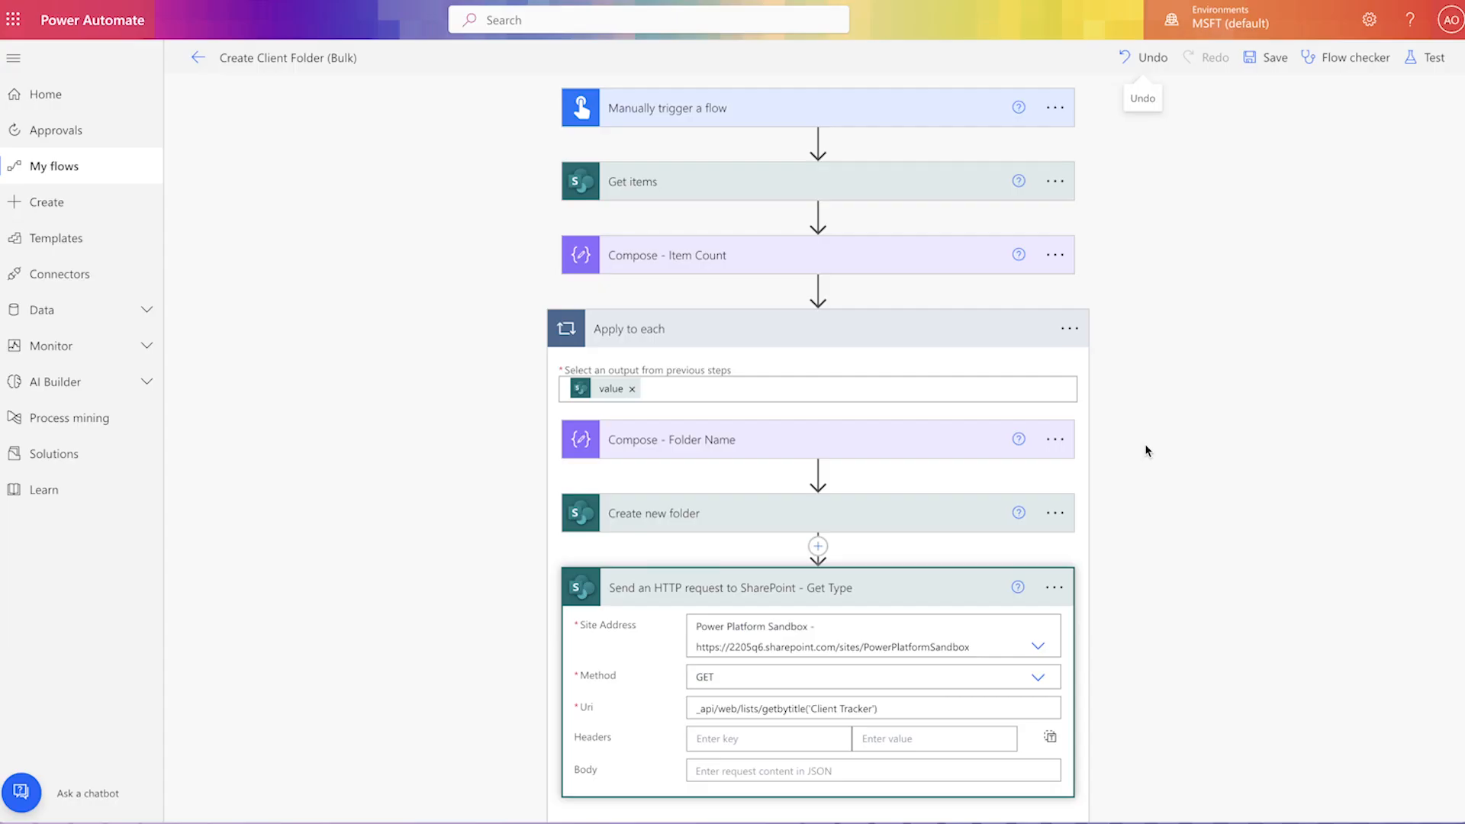
Step: Add another Send an HTTP request to SharePoint action below Get Type, with the name suffix "- Update Hyperlink Column"
scroll(1141, 458, down, 5)
click(820, 789)
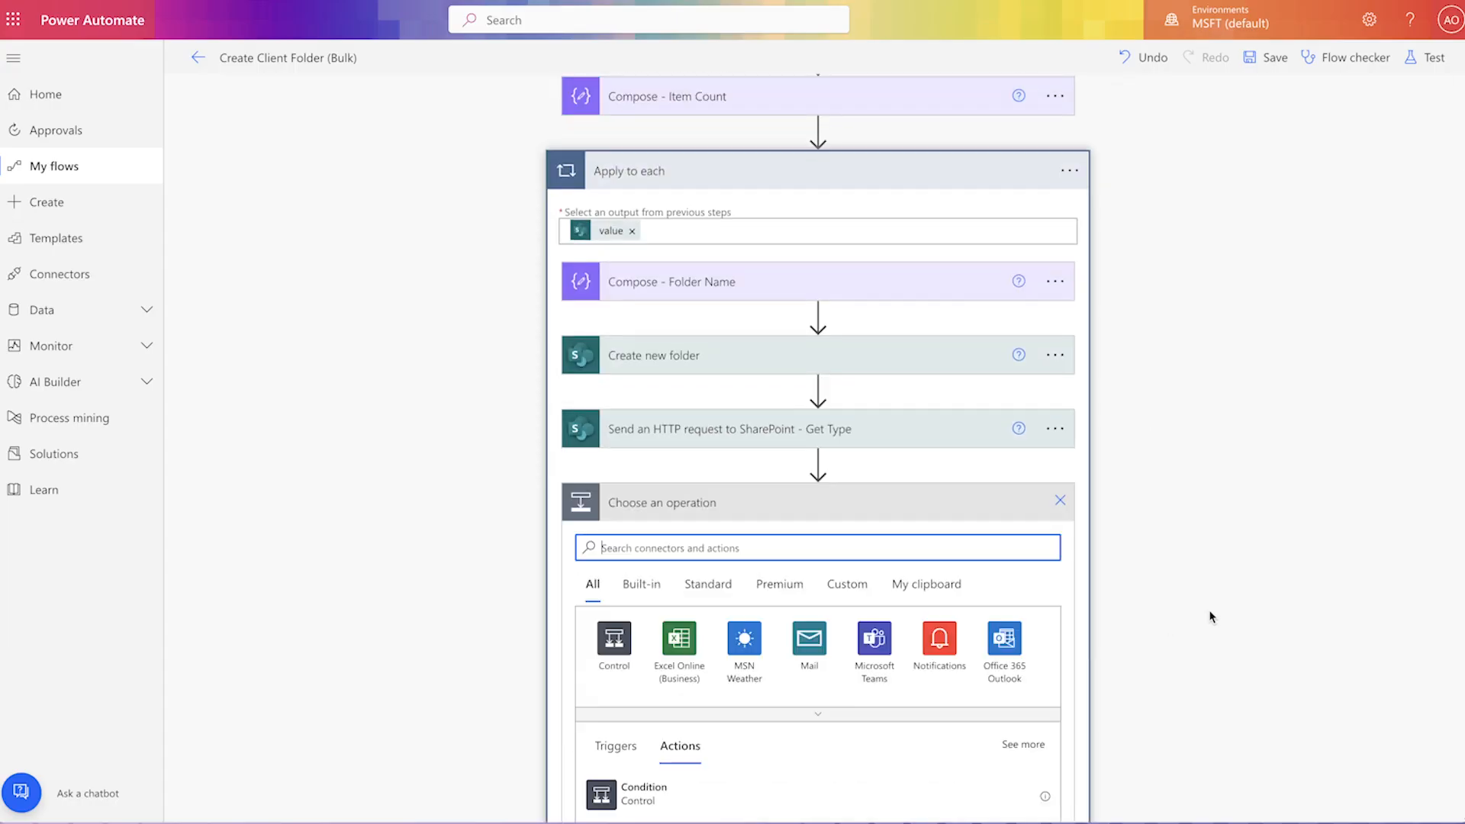
text(sendhttp)
click(801, 608)
click(1055, 447)
click(1122, 475)
text(- Update Hyperlink)
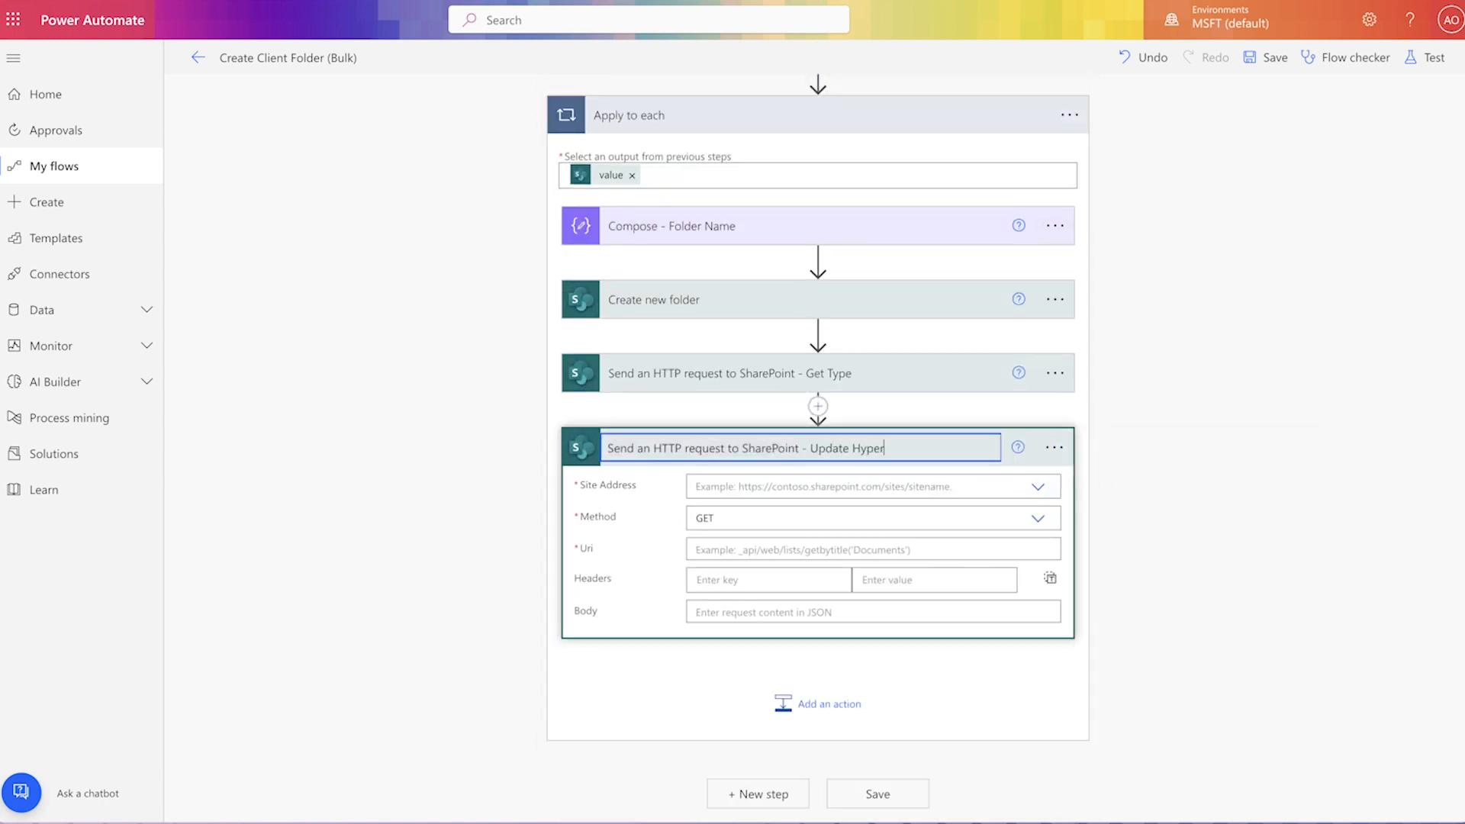
text( Column)
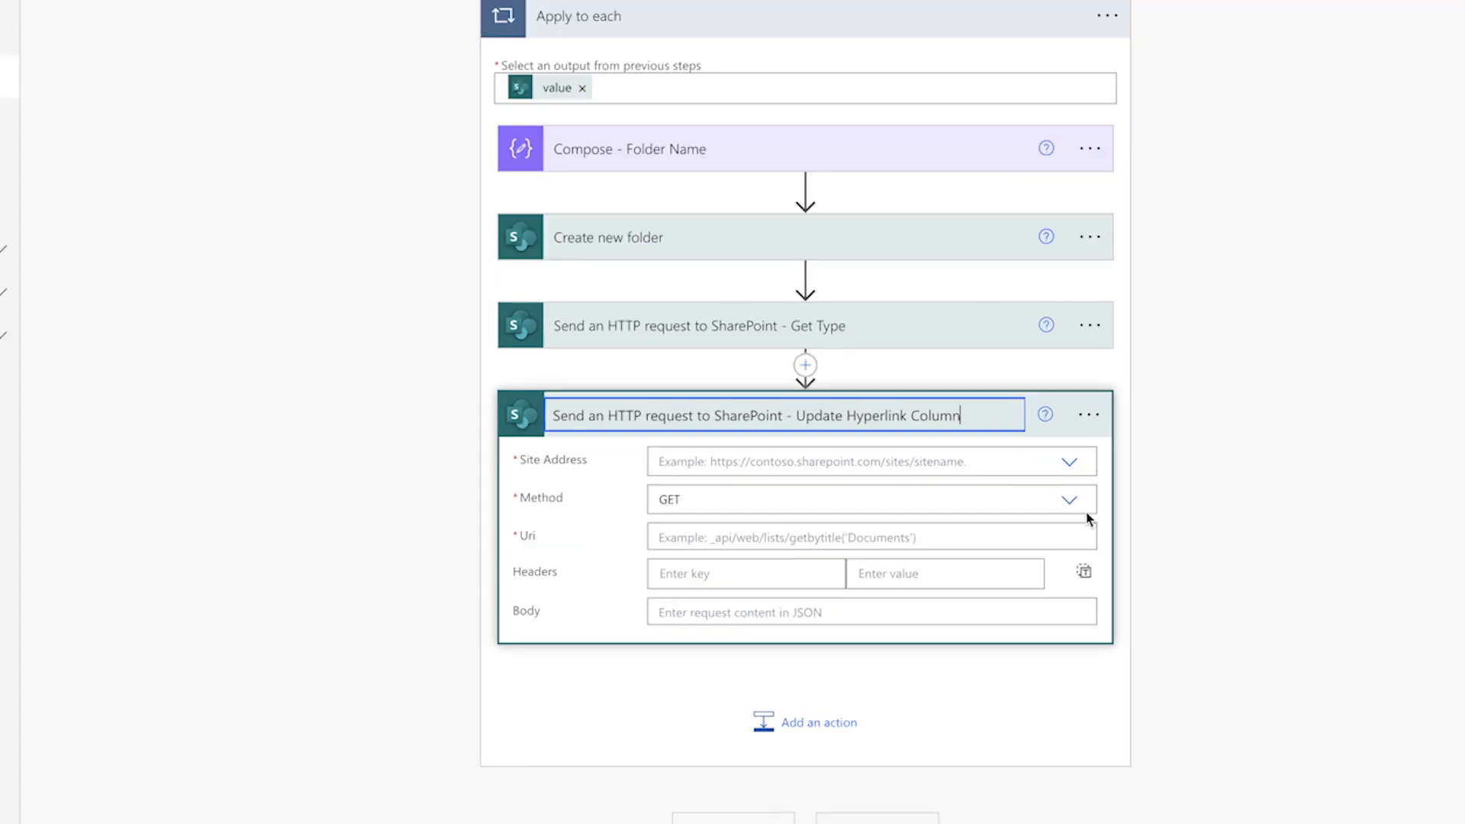
Step: Set the Update Hyperlink Column request to the Power Platform Sandbox site with the POST method
click(1127, 418)
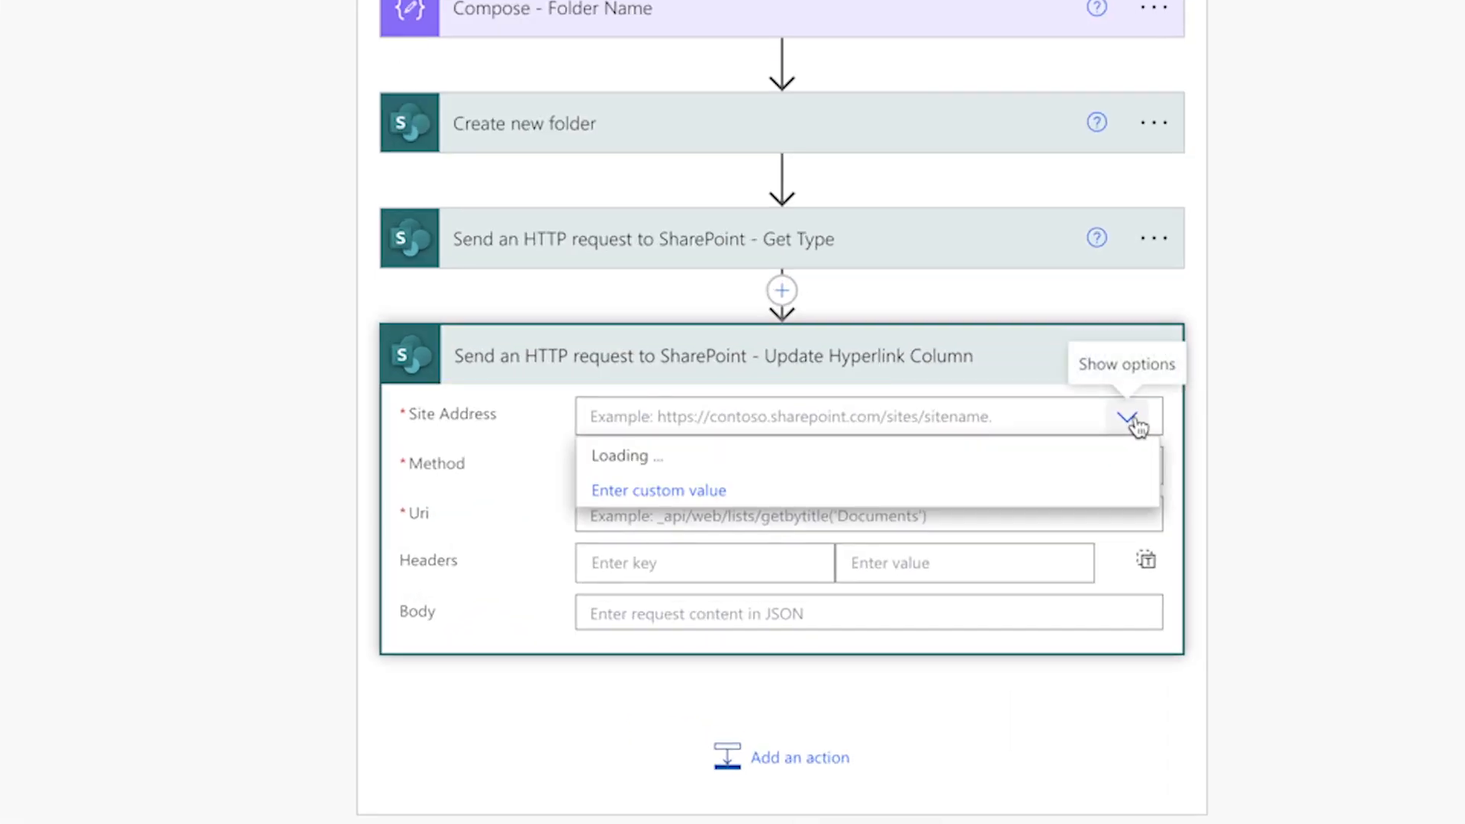
click(1106, 491)
click(1131, 498)
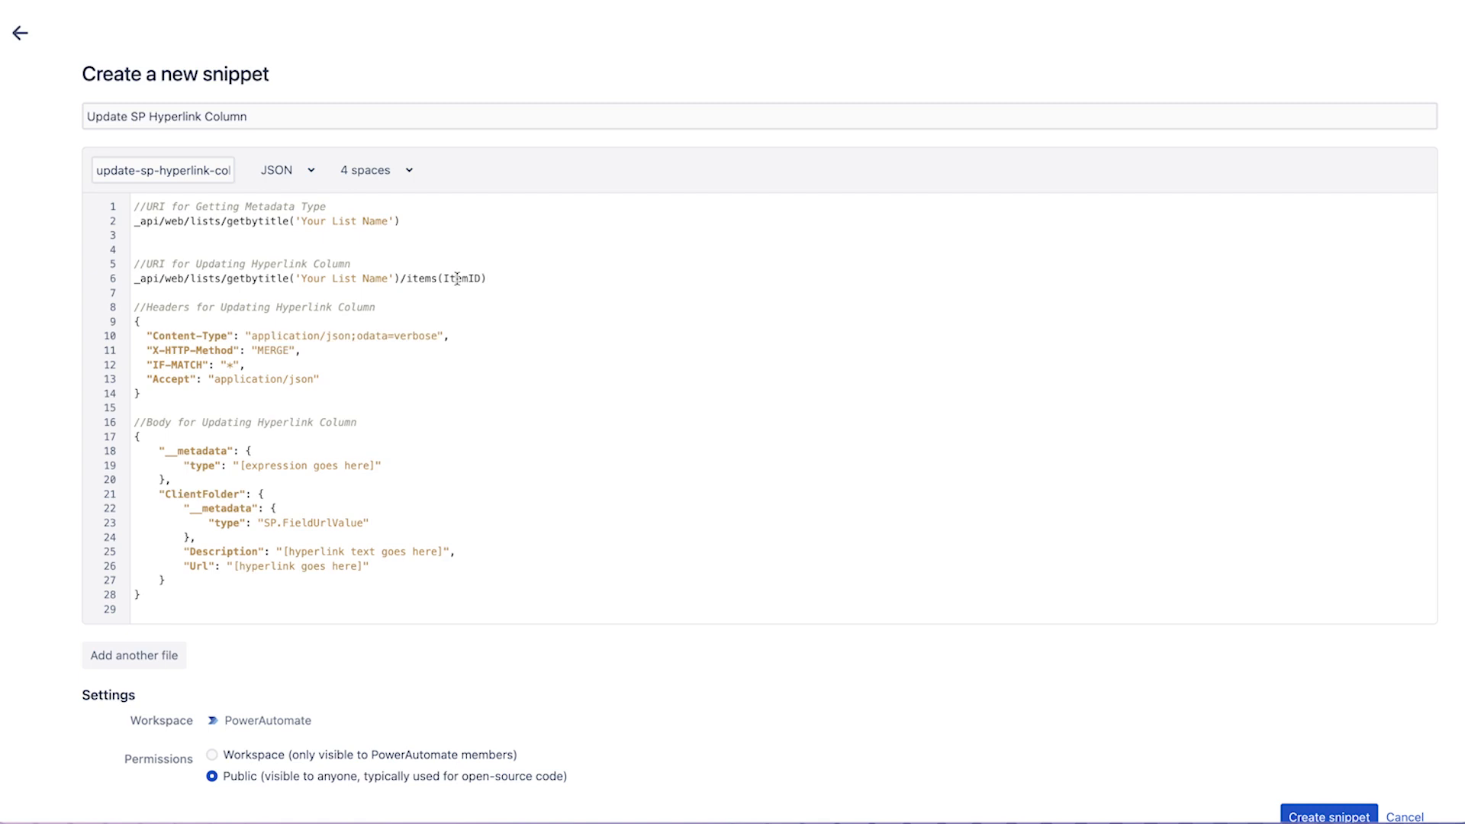
Step: Set the update request's Uri to _api/web/lists/getbytitle('Client Tracker')/items() with the Get items ID inside the final parentheses
click(457, 278)
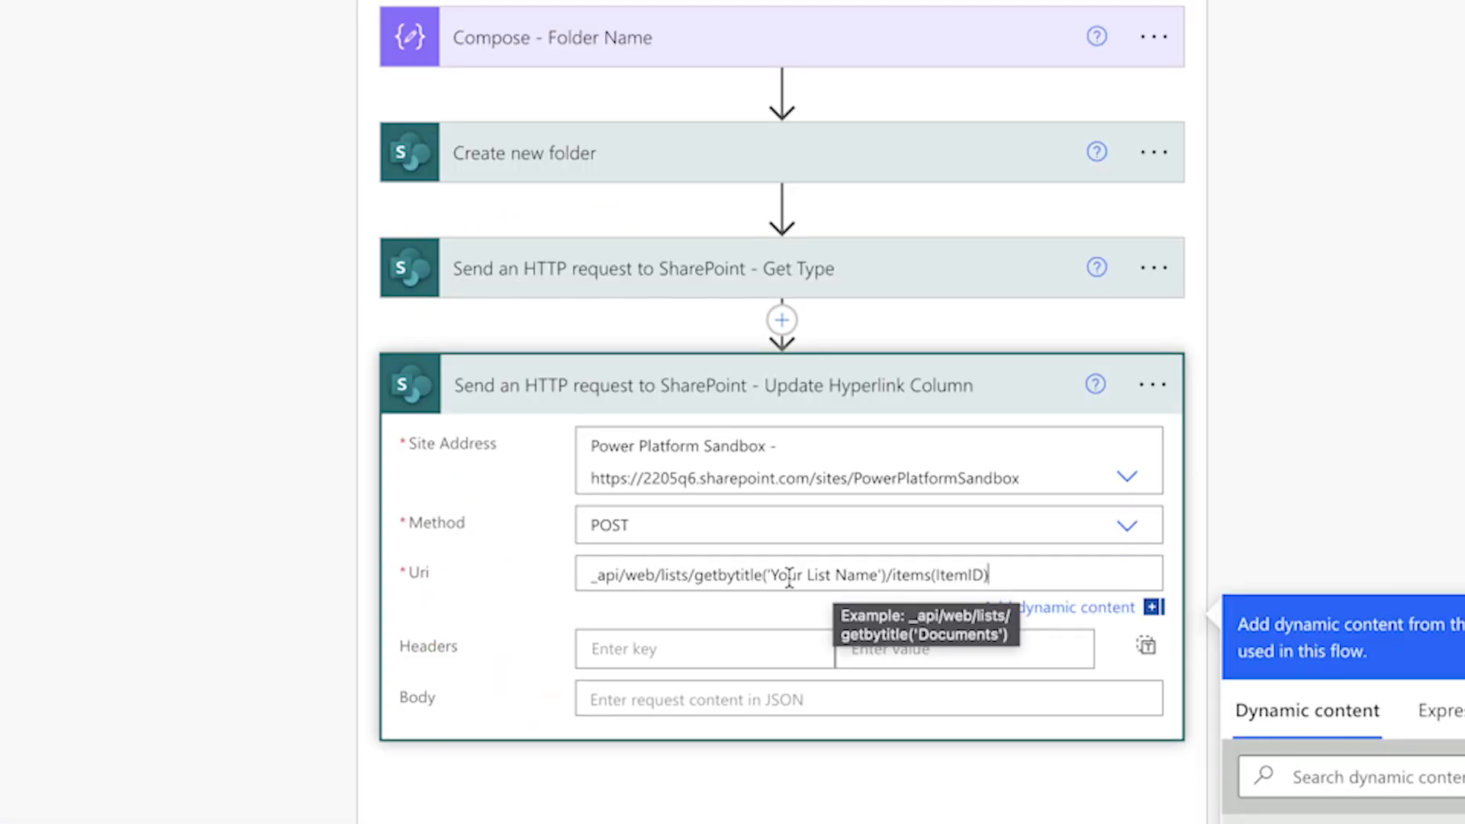
double_click(786, 573)
drag(852, 574, 854, 574)
text(Client Tracker)
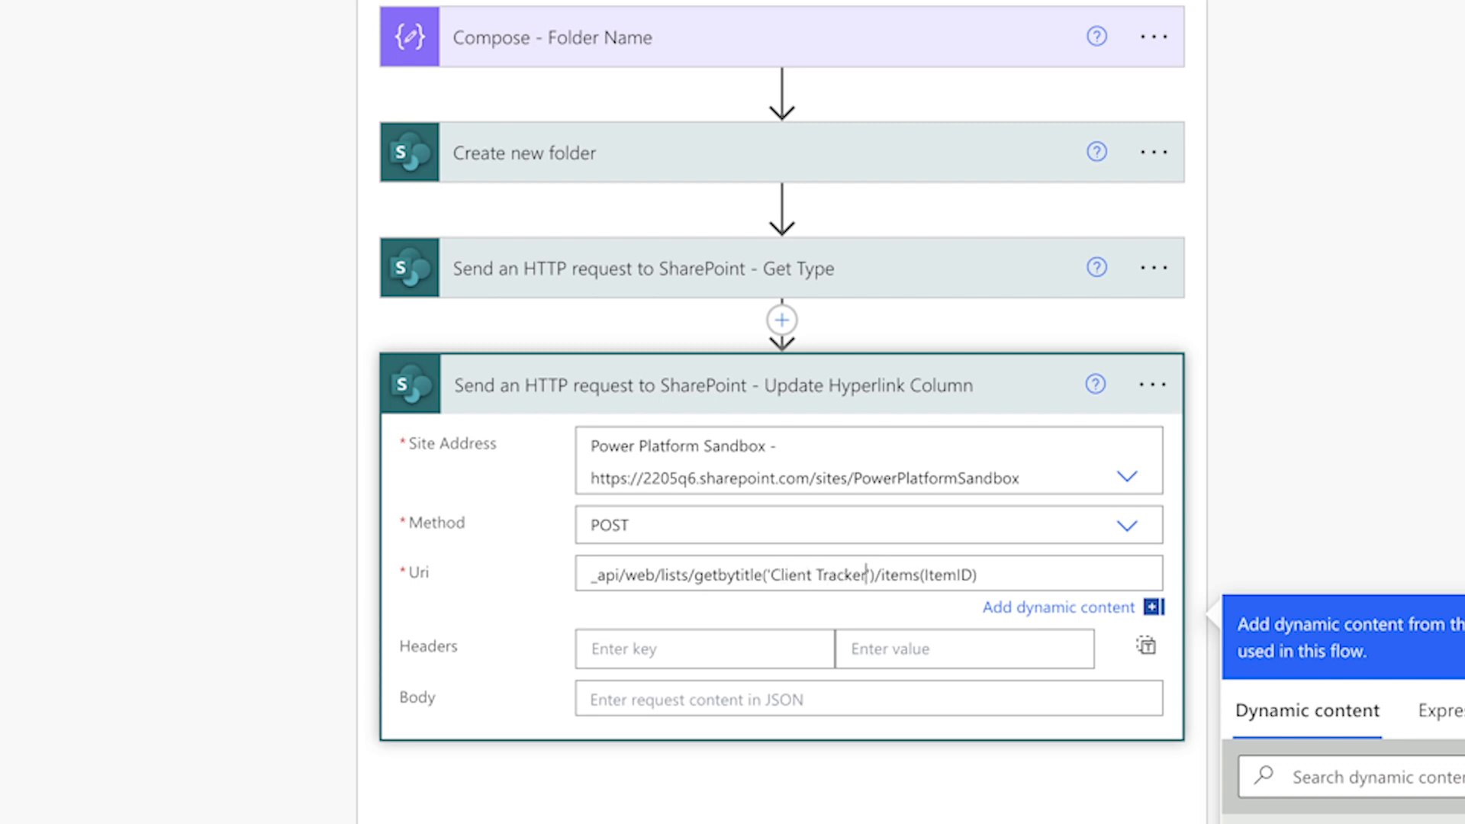
double_click(956, 573)
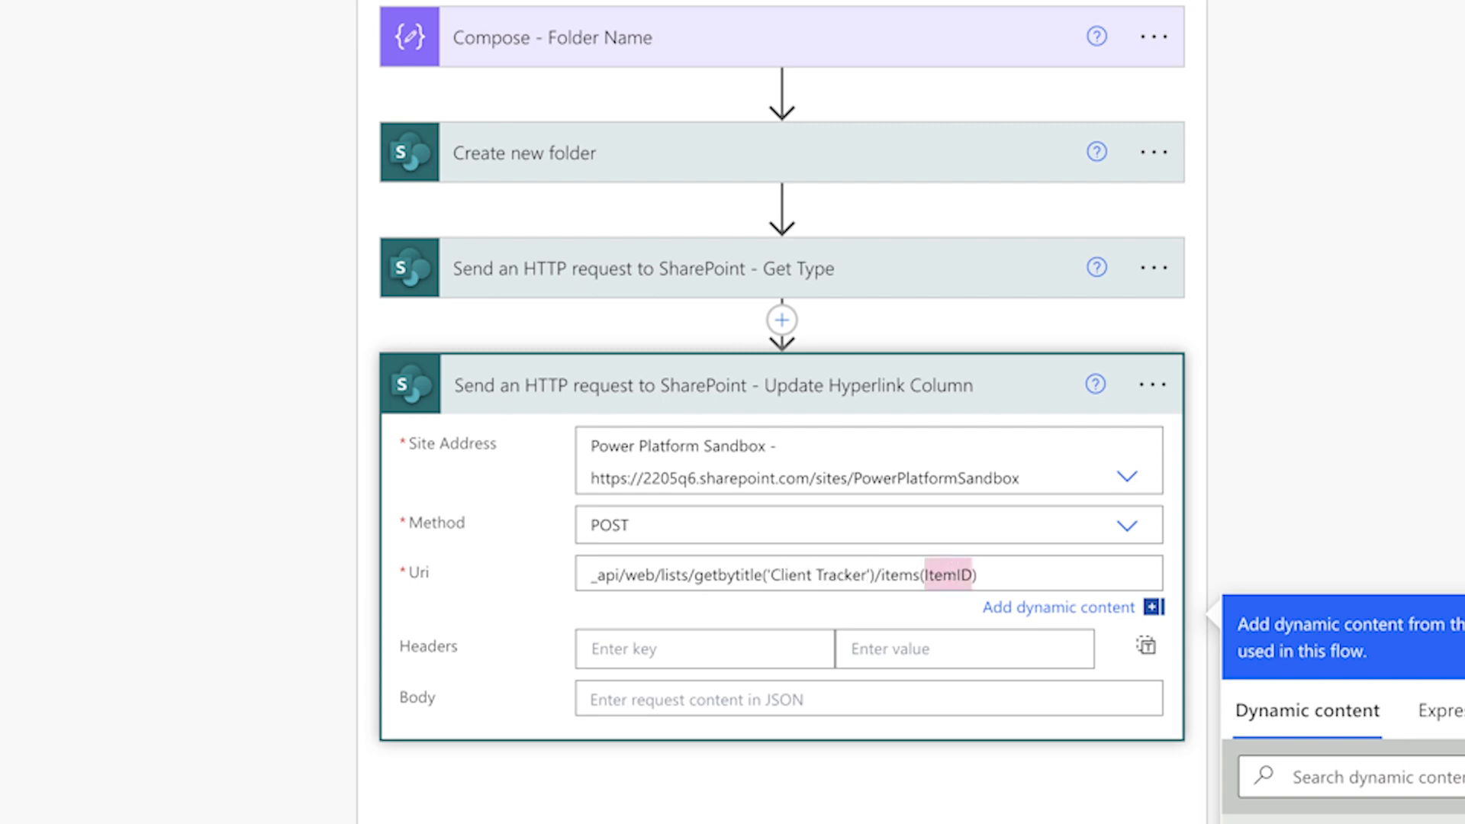
text(id)
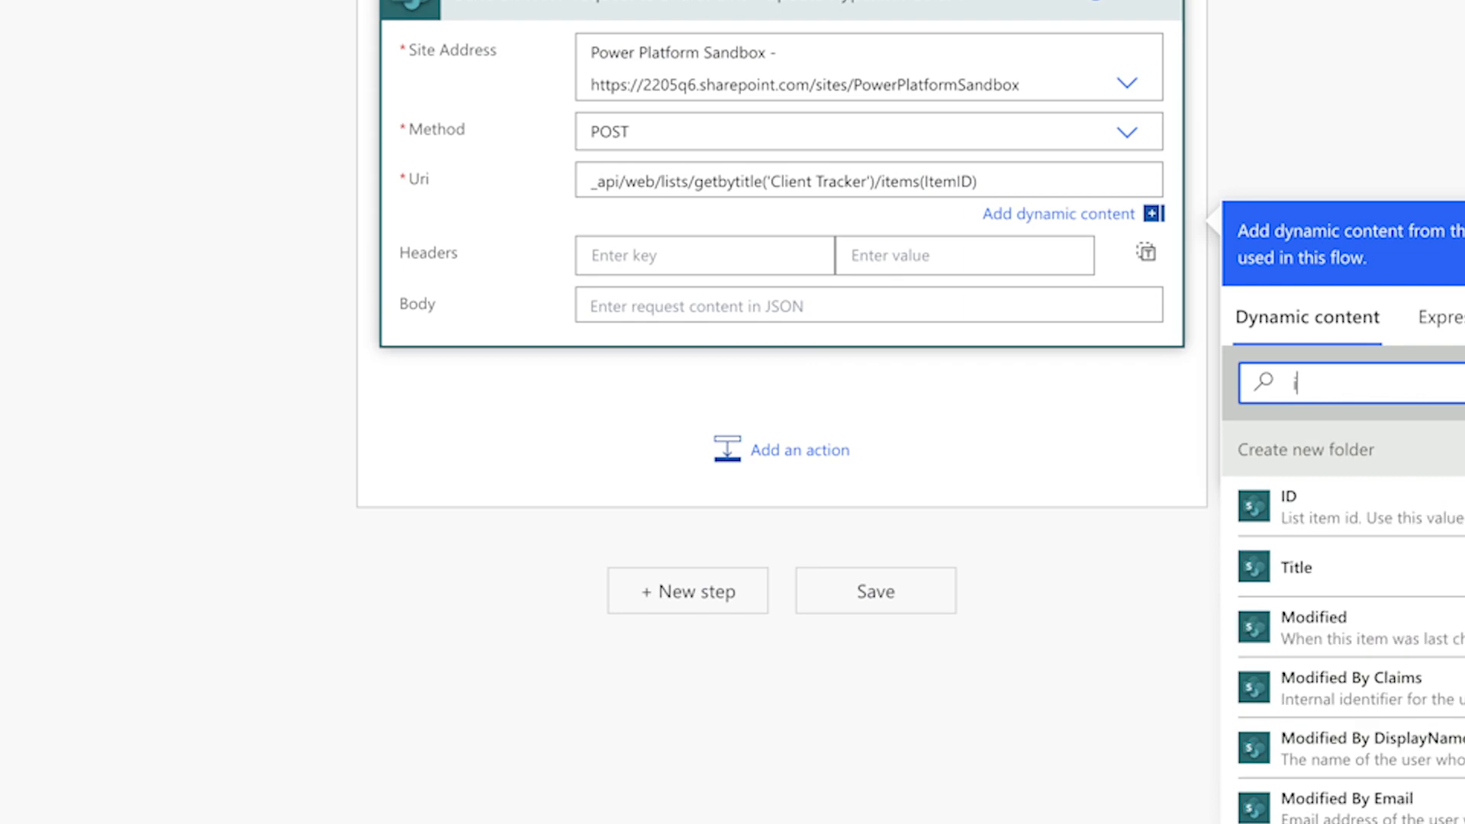
scroll(1343, 622, down, 3)
click(1343, 622)
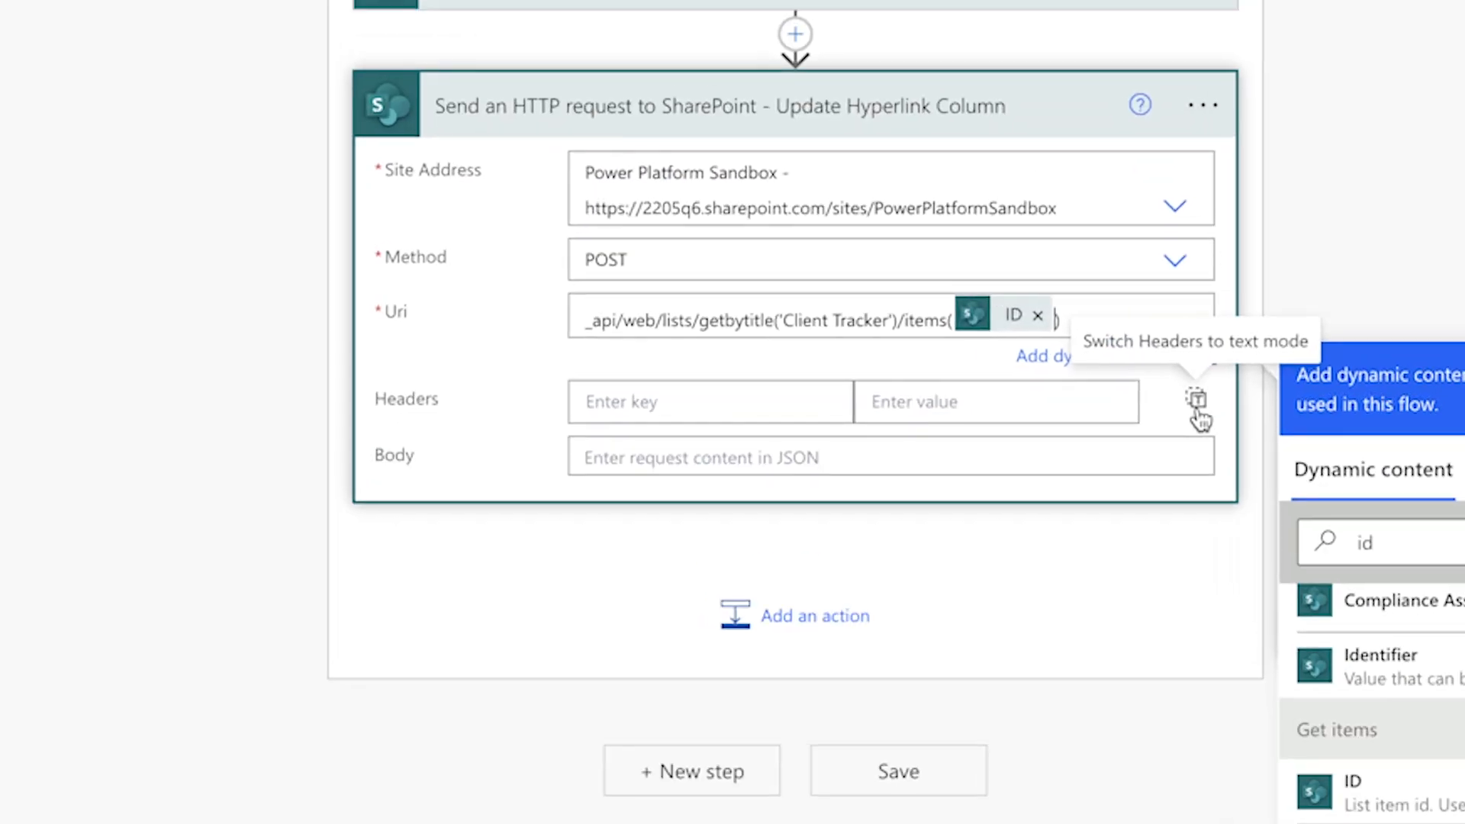
Step: Fill the update request with the snippet's headers (Content-Type, X-HTTP-Method MERGE, IF-MATCH *, Accept application/json) and its JSON body template for the hyperlink column
click(1192, 392)
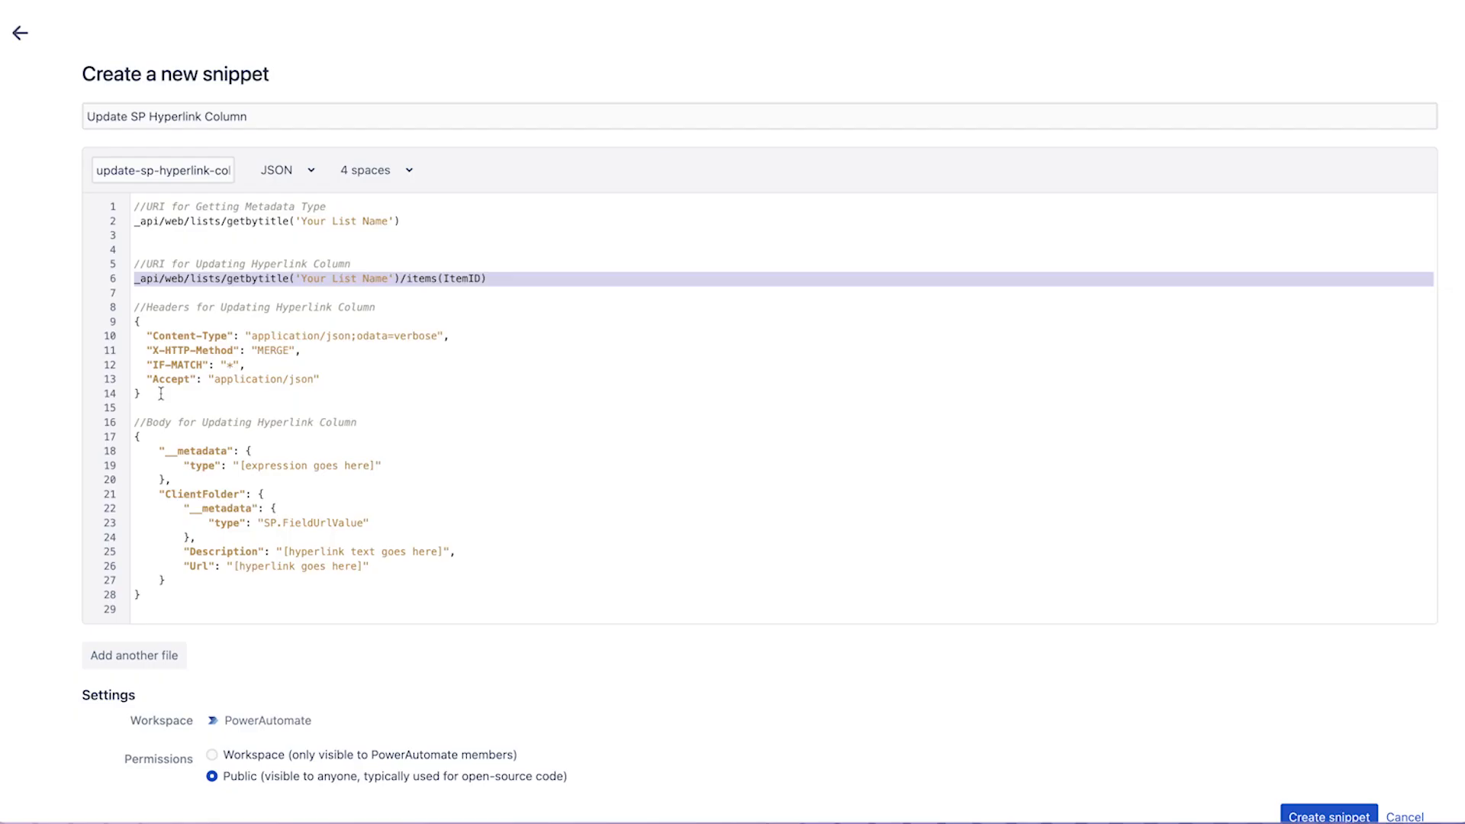
drag(161, 393, 107, 326)
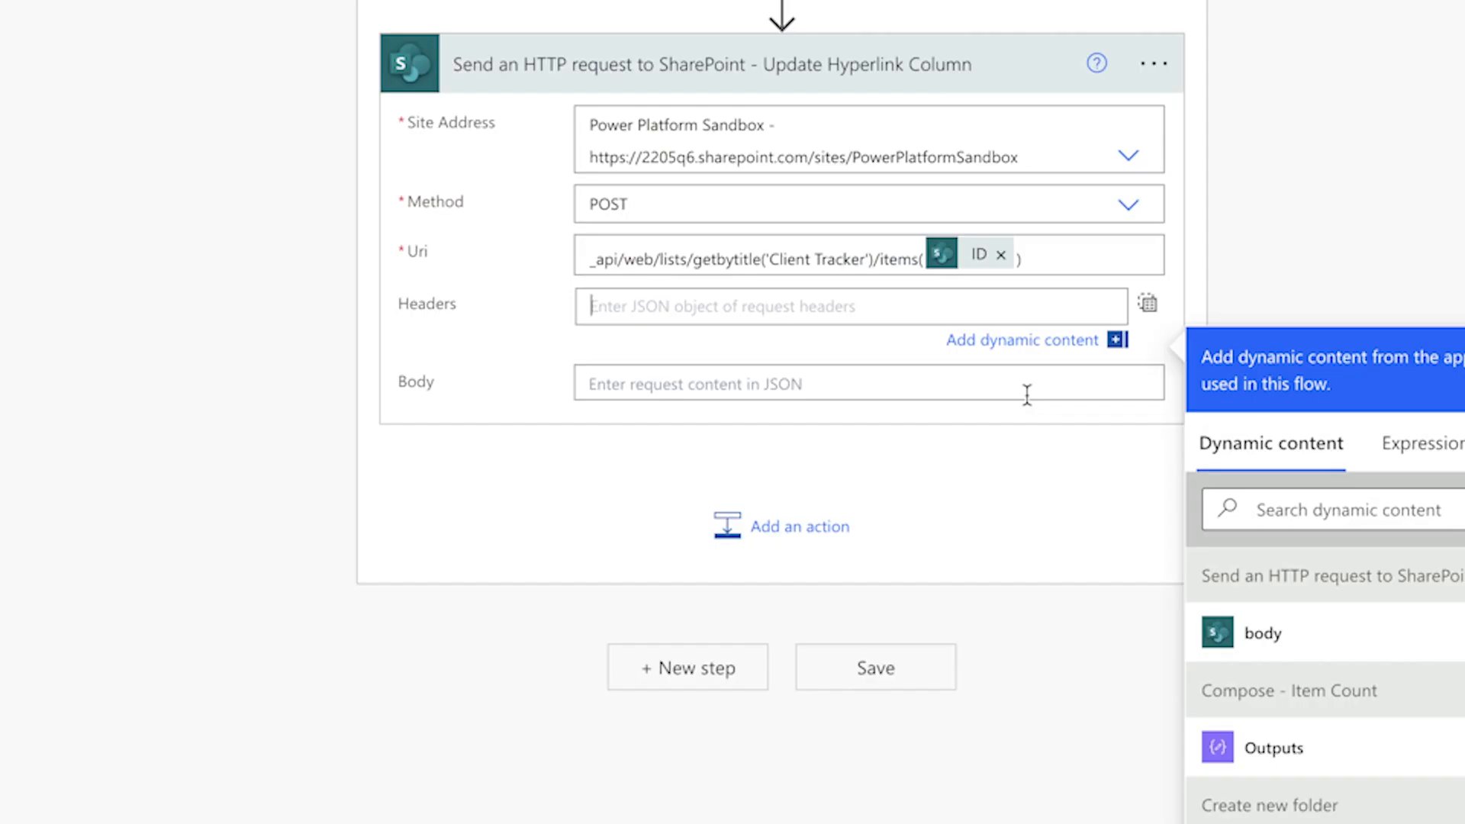
text({   "Content-Type": "application/json;odata=verbose",   "X-HTTP-Method": "MERGE",   "IF-MATCH": "*",   "Accept": "application/json" })
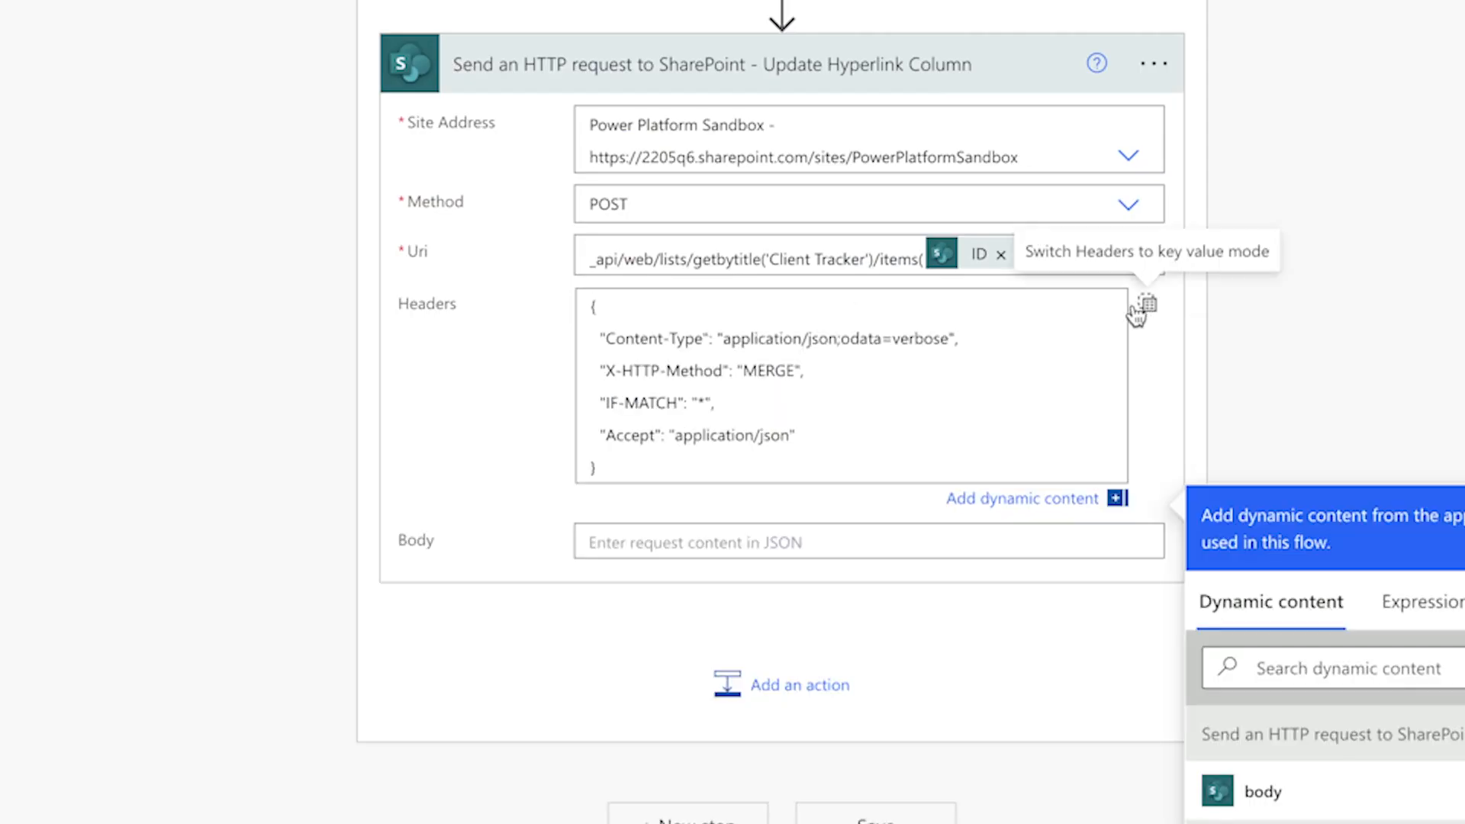
click(1138, 307)
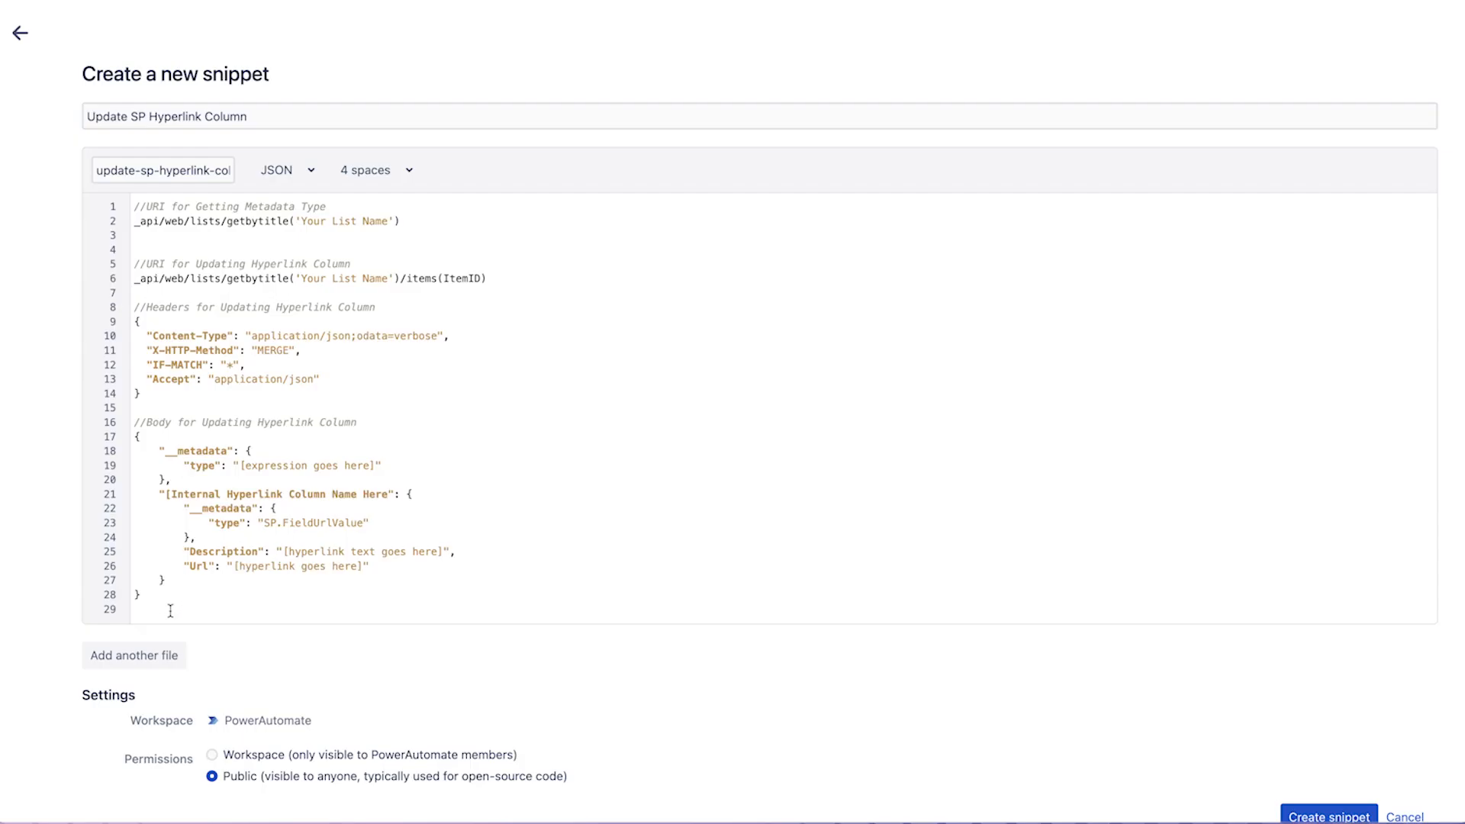
drag(144, 614, 92, 441)
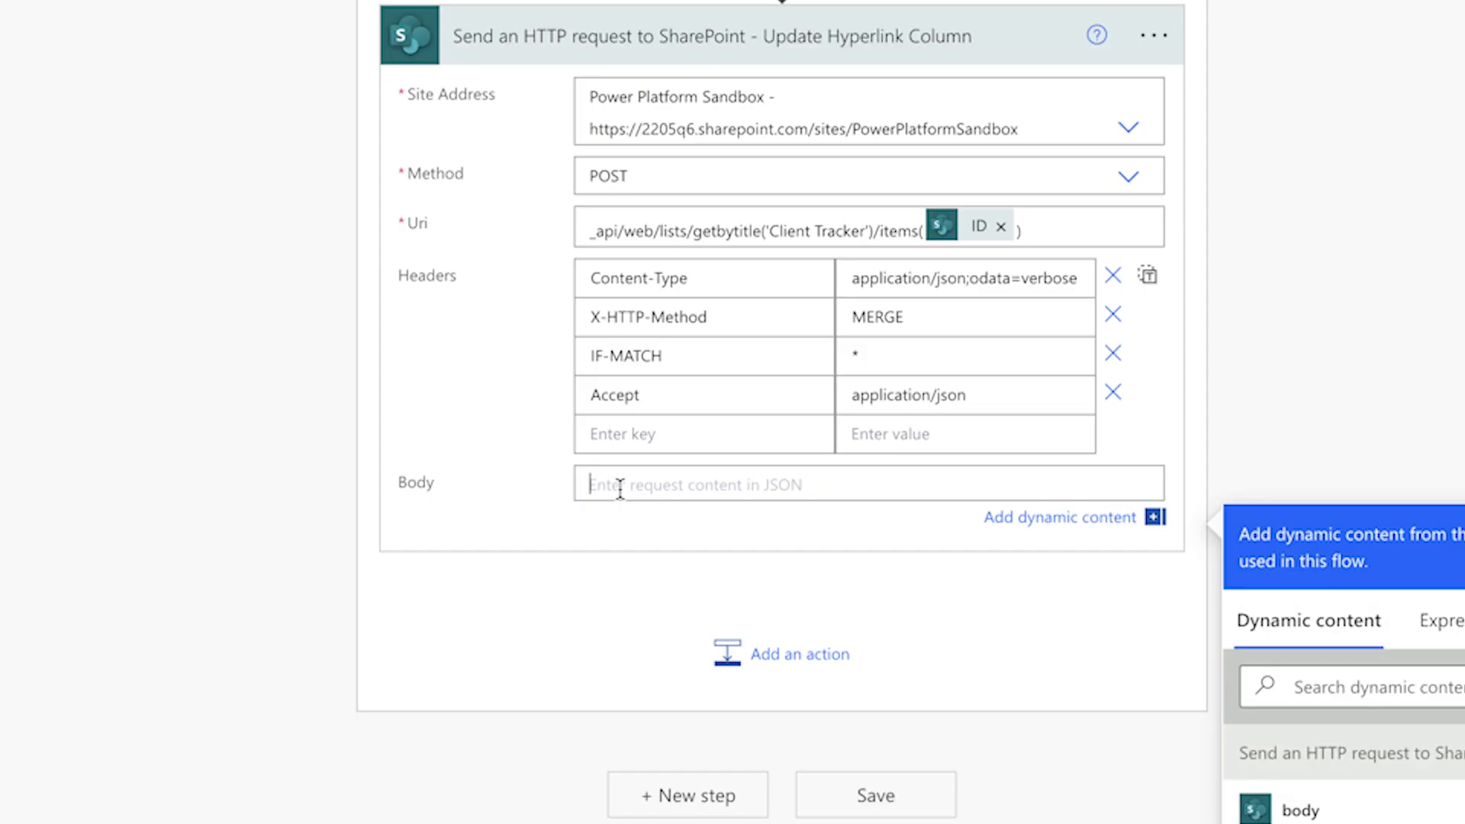
text({     "__metadata": {         "type": "[expression goes here]"     },     "[Internal Hyperlink Column Name Here]": {         "__metadata": {             "type": "SP.FieldUrlValue"         },         "Description": "[hyperlink text goes here]",         "Url": "[hyperlink goes here]"     } })
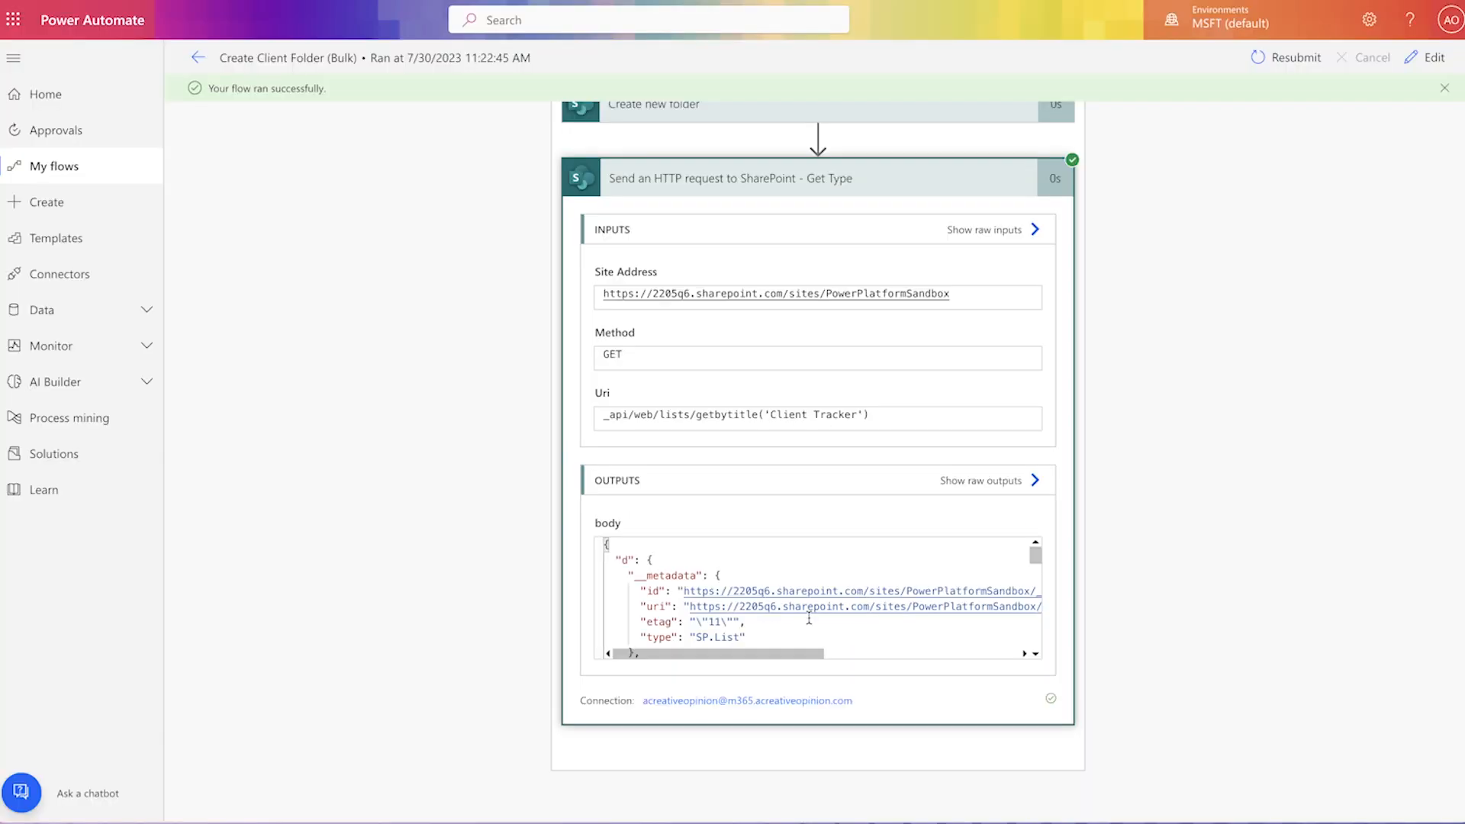
Step: Find the ListItemEntityTypeFullName property in the Get Type action's run output and copy its name
scroll(808, 618, down, 6)
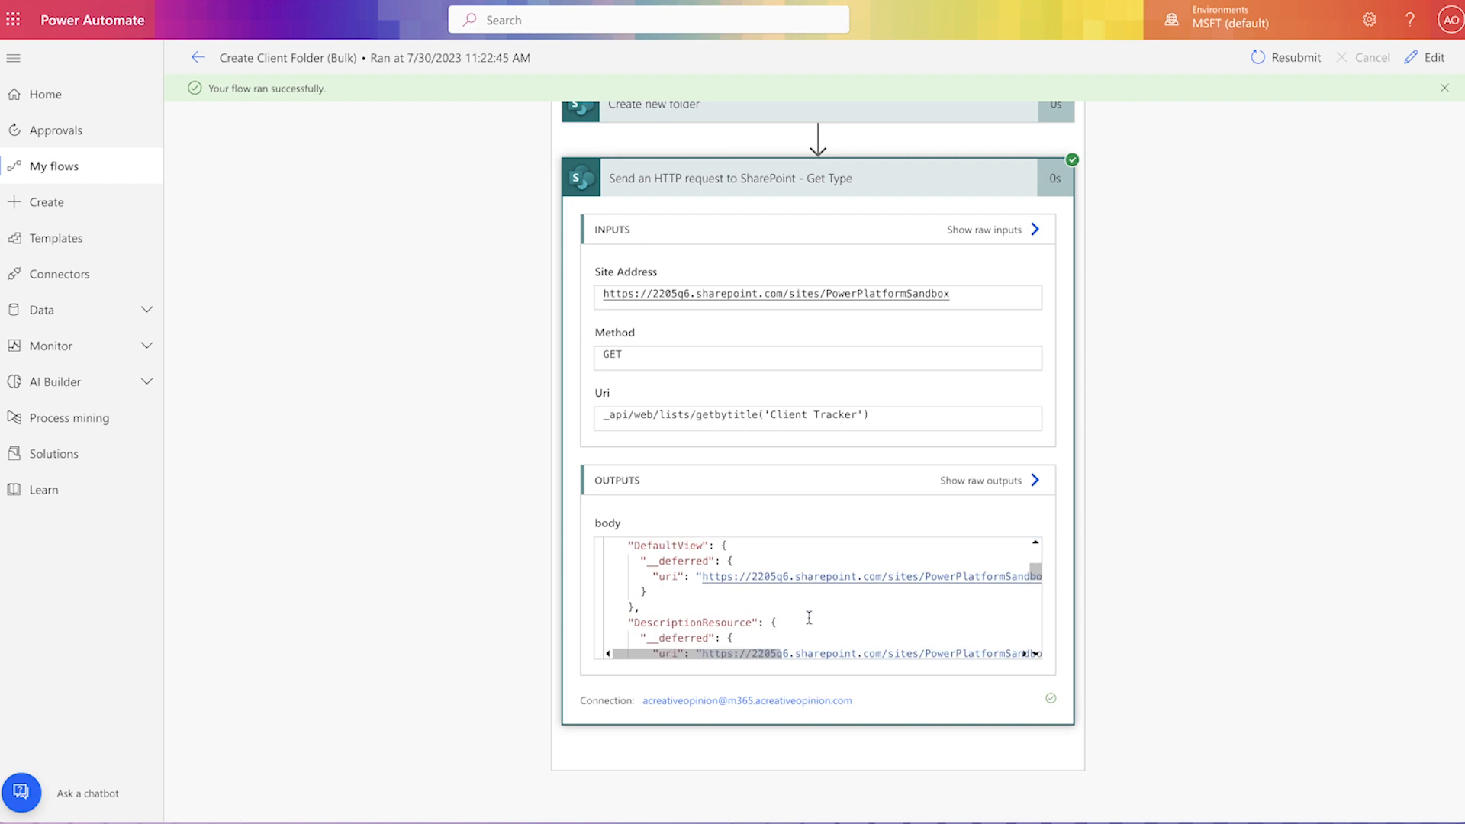
scroll(809, 618, up, 3)
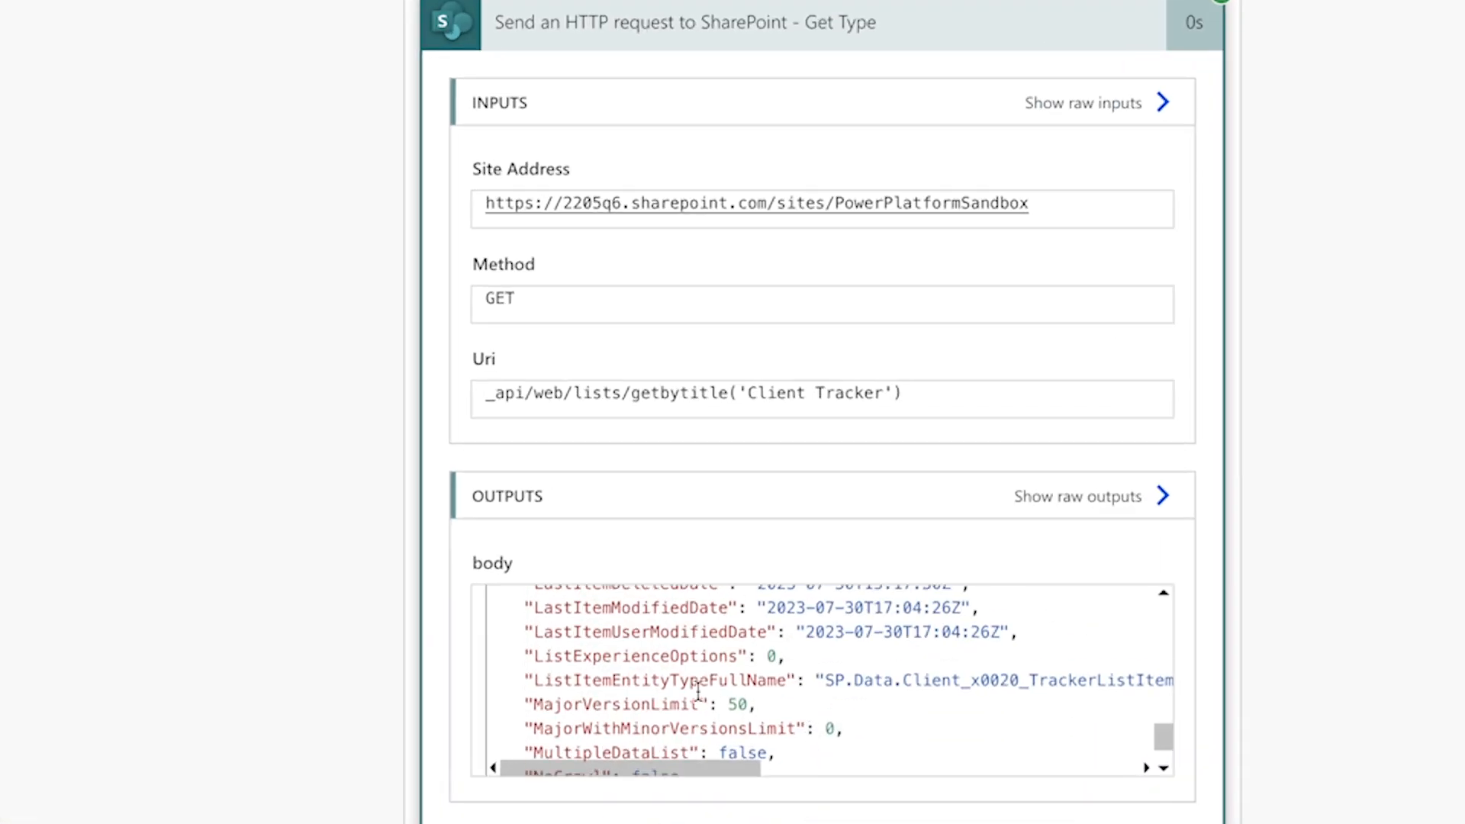
double_click(734, 596)
key(ctrl+c)
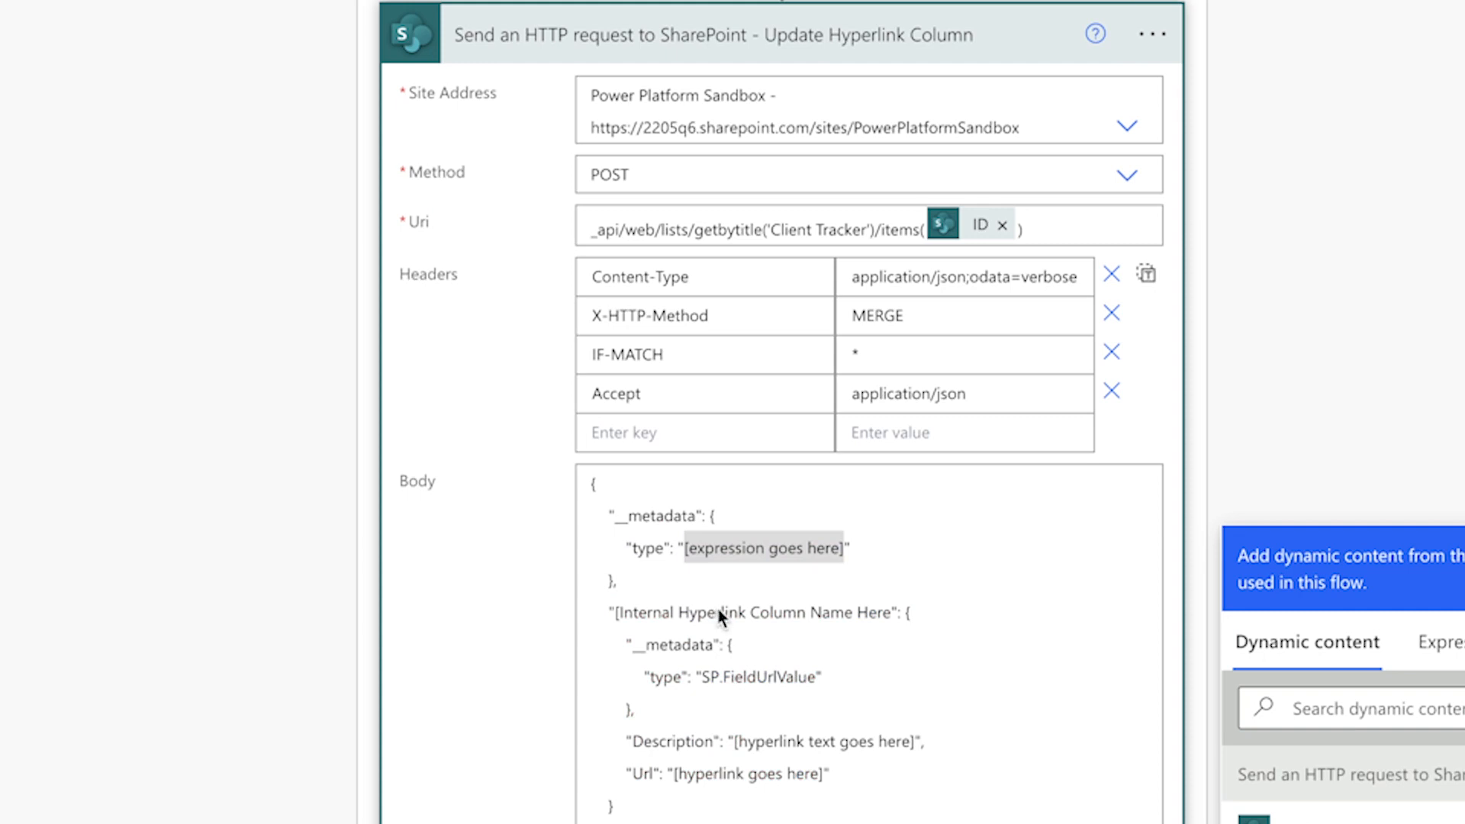
Step: Replace the metadata type placeholder in the body with an expression taking the Get Type output body followed by ?['d']?['ListItemEntityTypeFullName']
click(1455, 643)
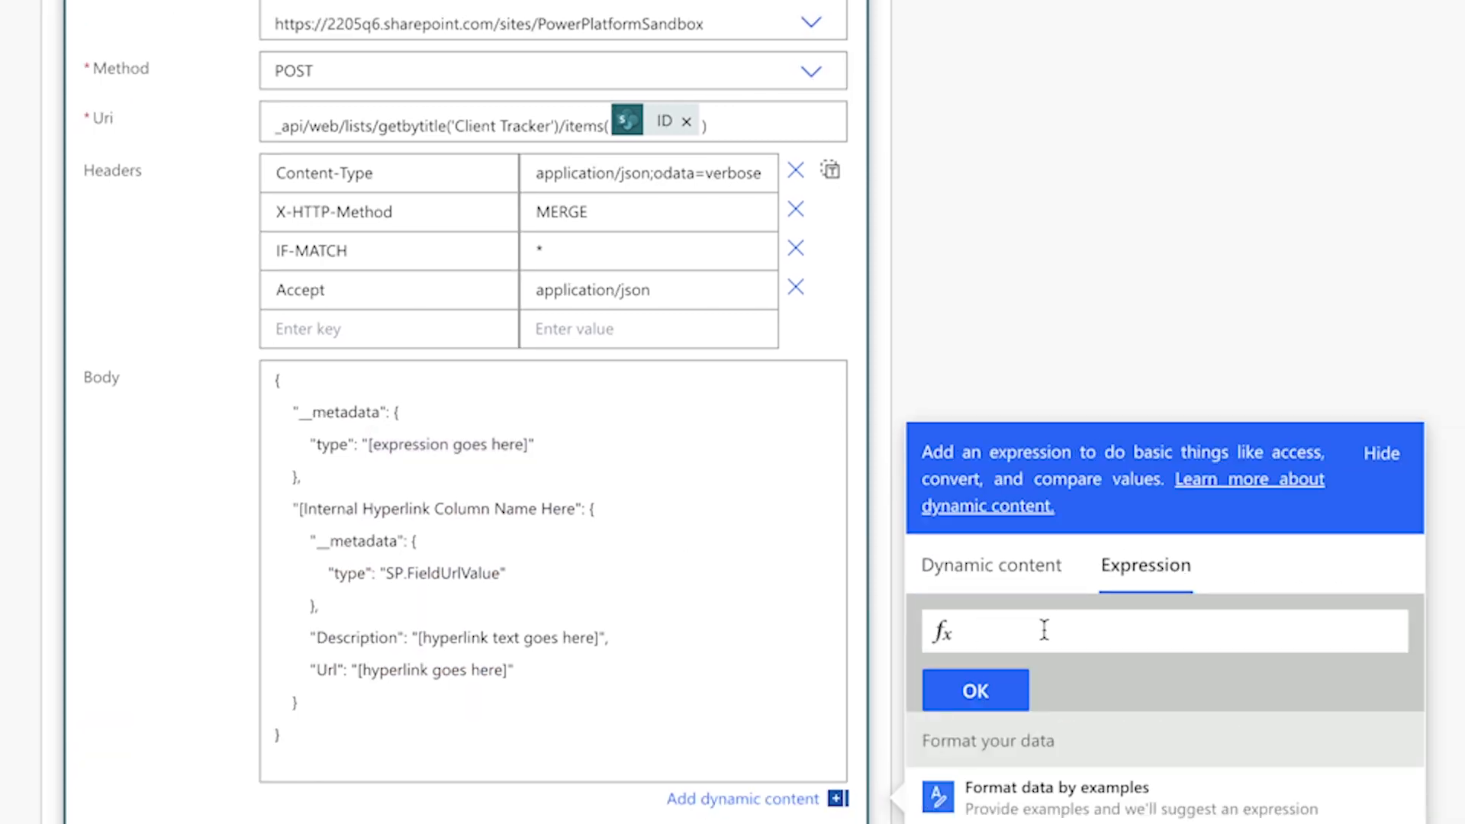
text(?['d)
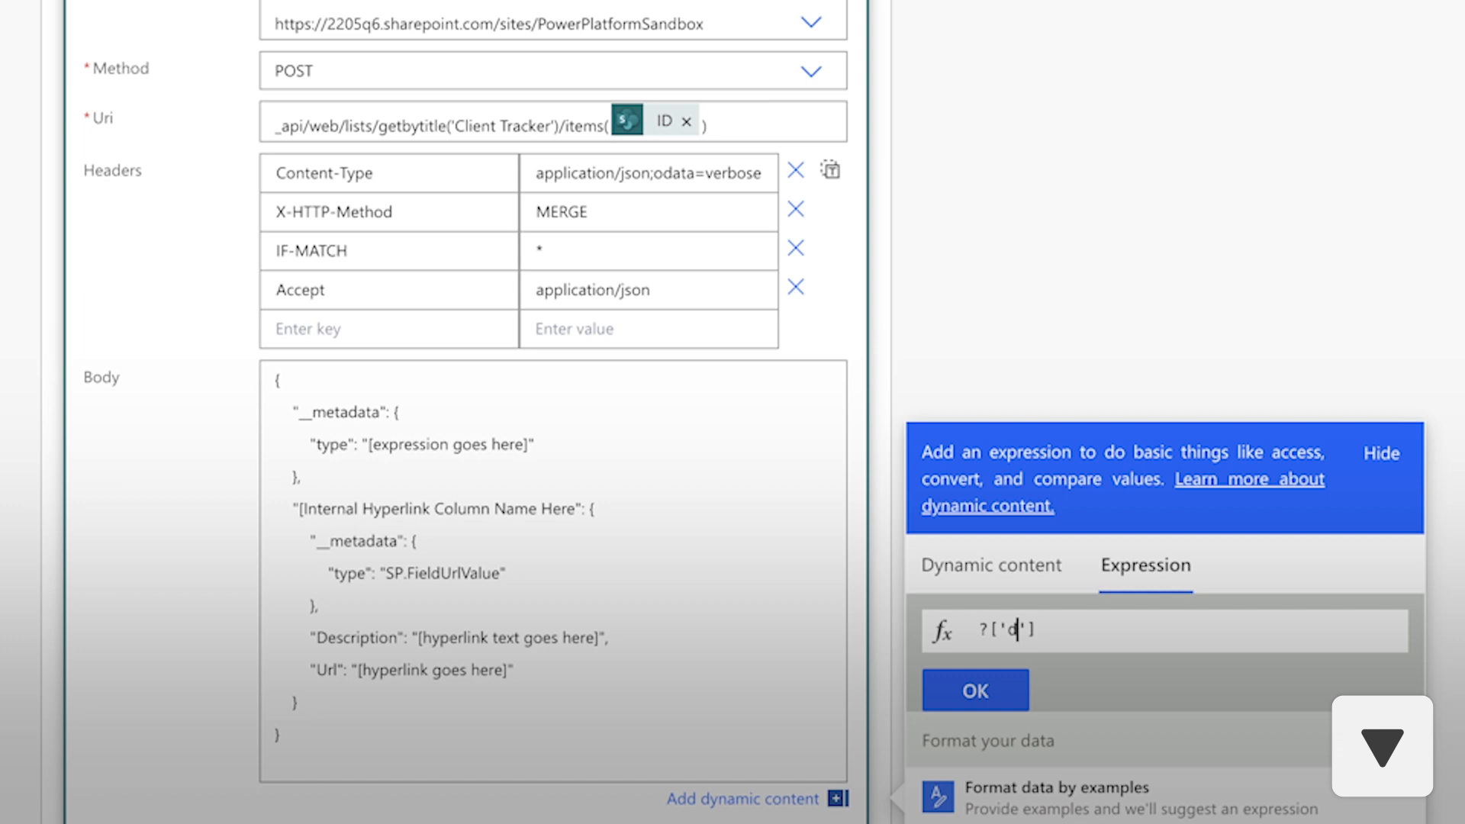
key(Down)
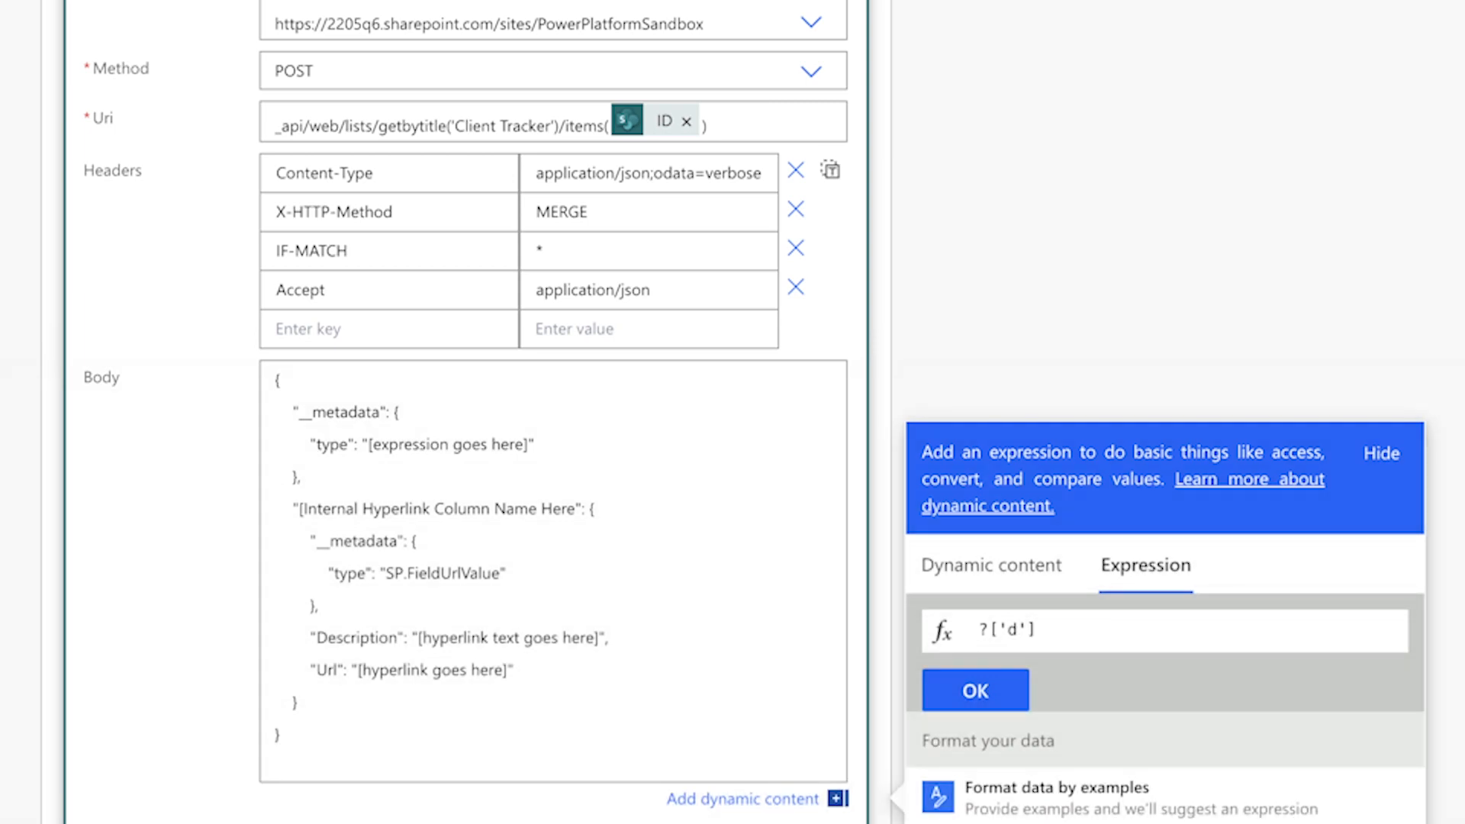
text(?[')
key(ctrl+v)
key(Up)
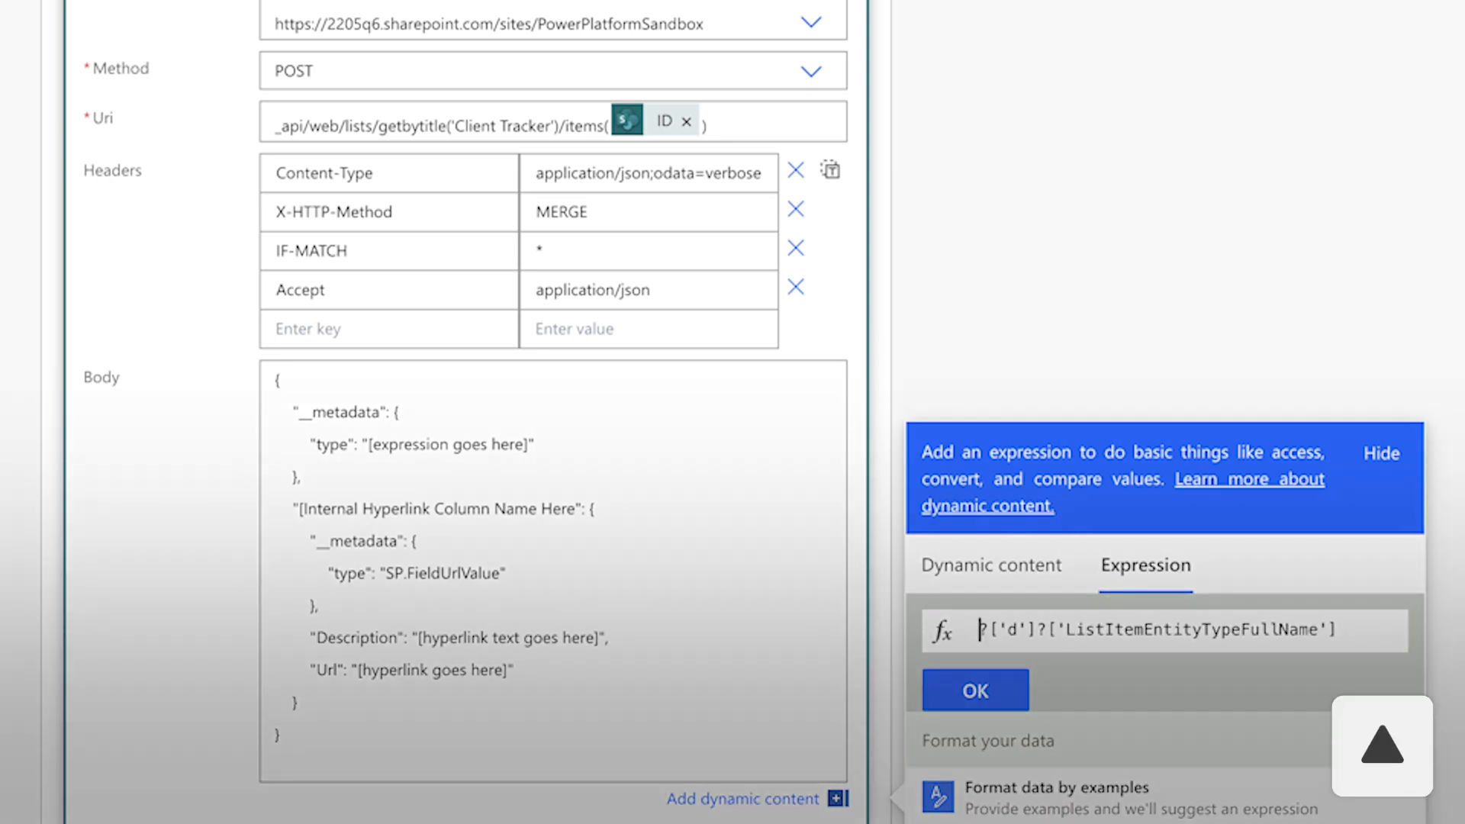
click(1020, 566)
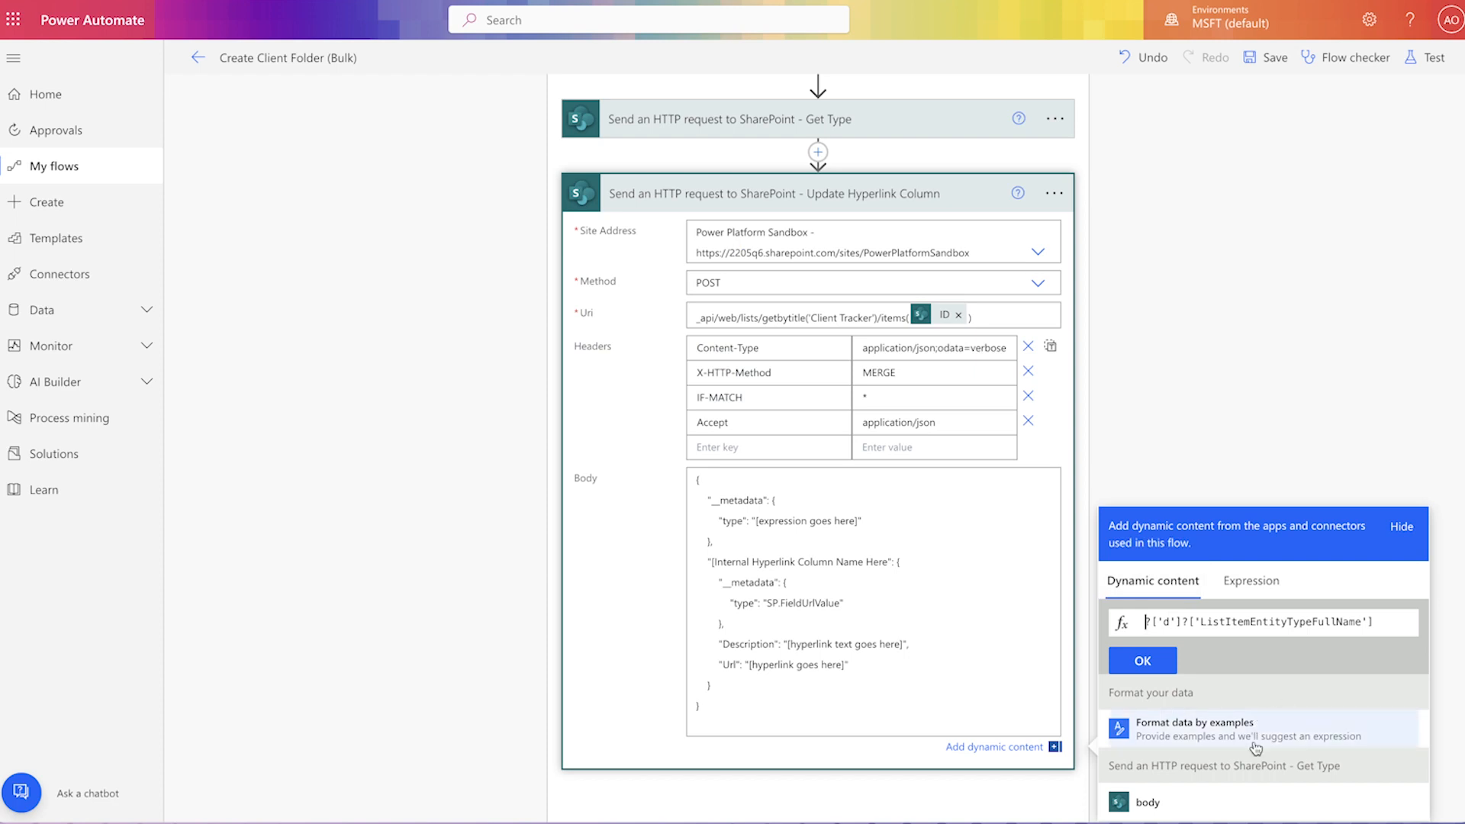
click(1220, 800)
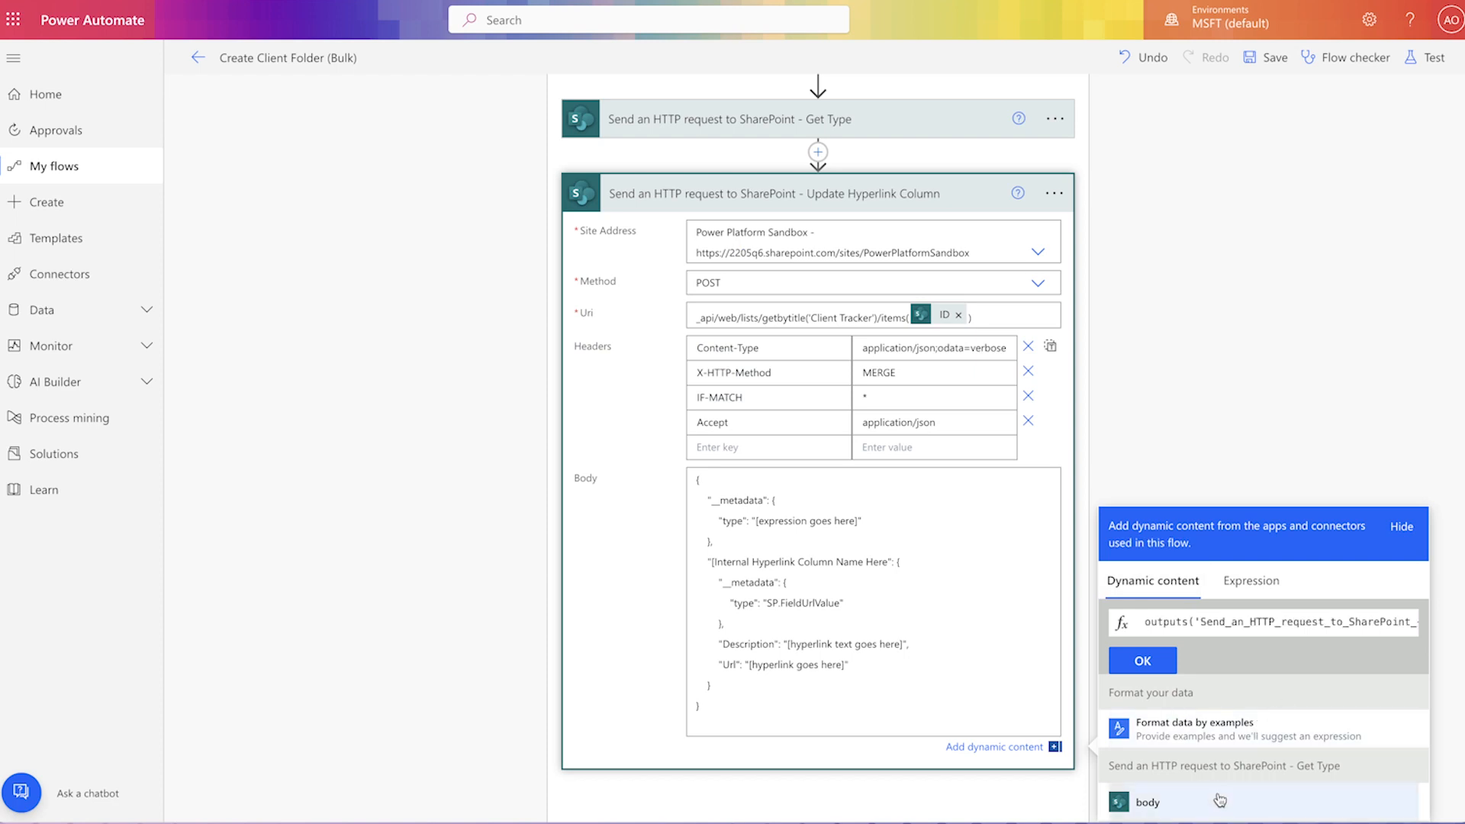
click(1152, 661)
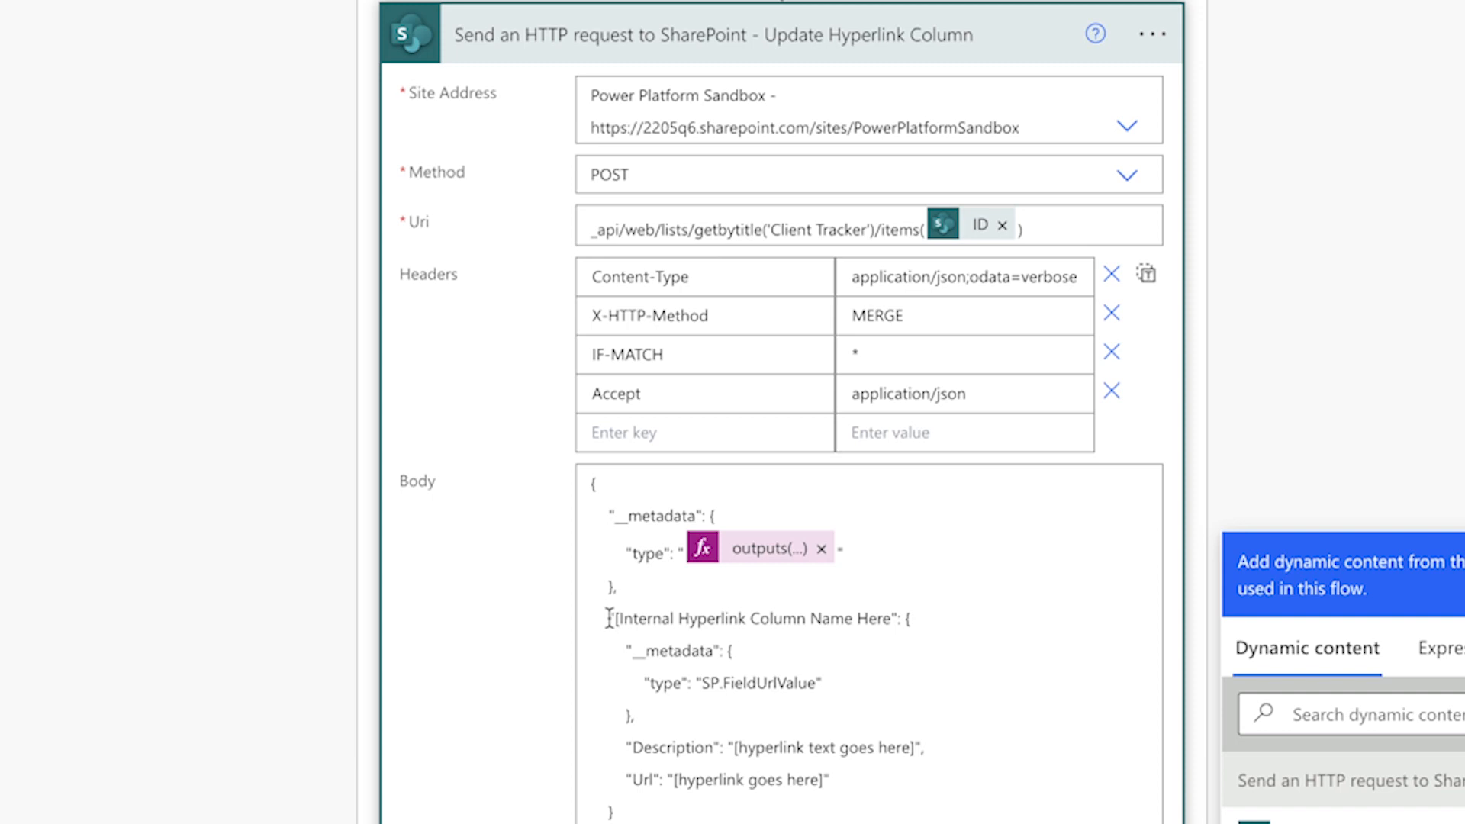
Step: Replace the internal hyperlink column name placeholder in the body with ClientFolder
drag(615, 618, 890, 620)
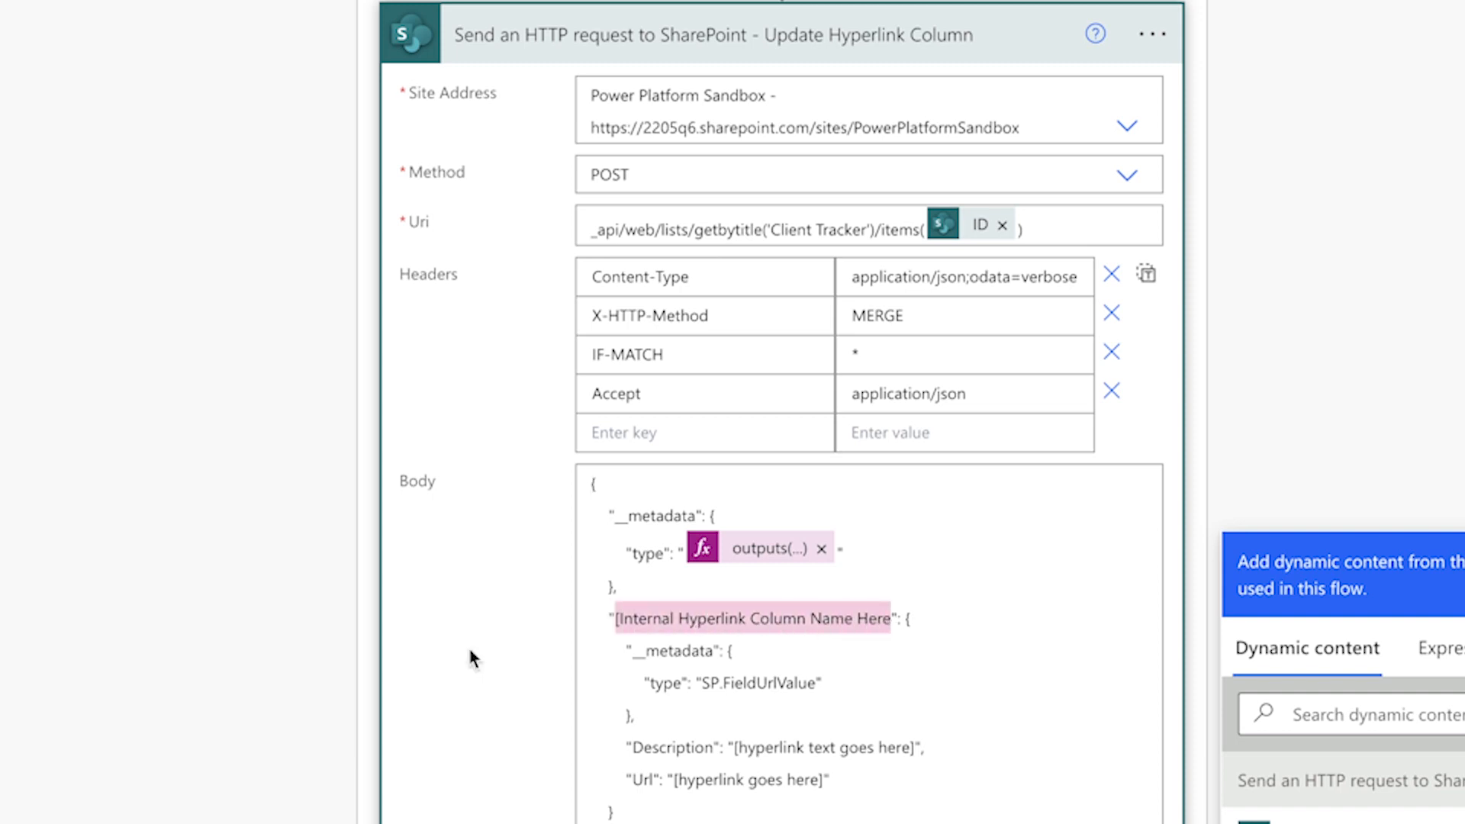
text(ClientFold)
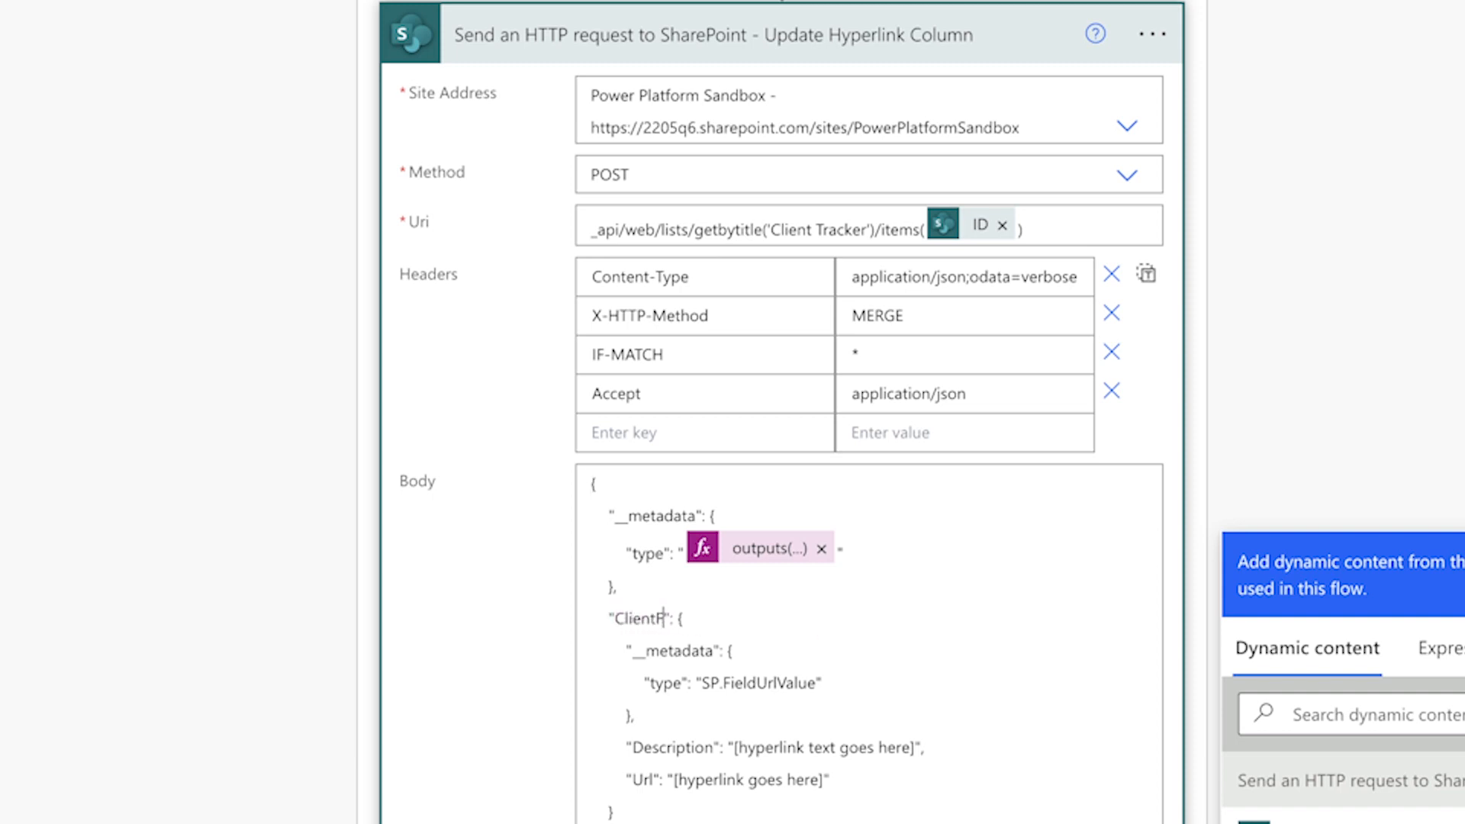
text(er)
Step: Set the body's Description value to the Title from Get items followed by a space and the word Folder
scroll(768, 500, down, 2)
drag(733, 598, 914, 598)
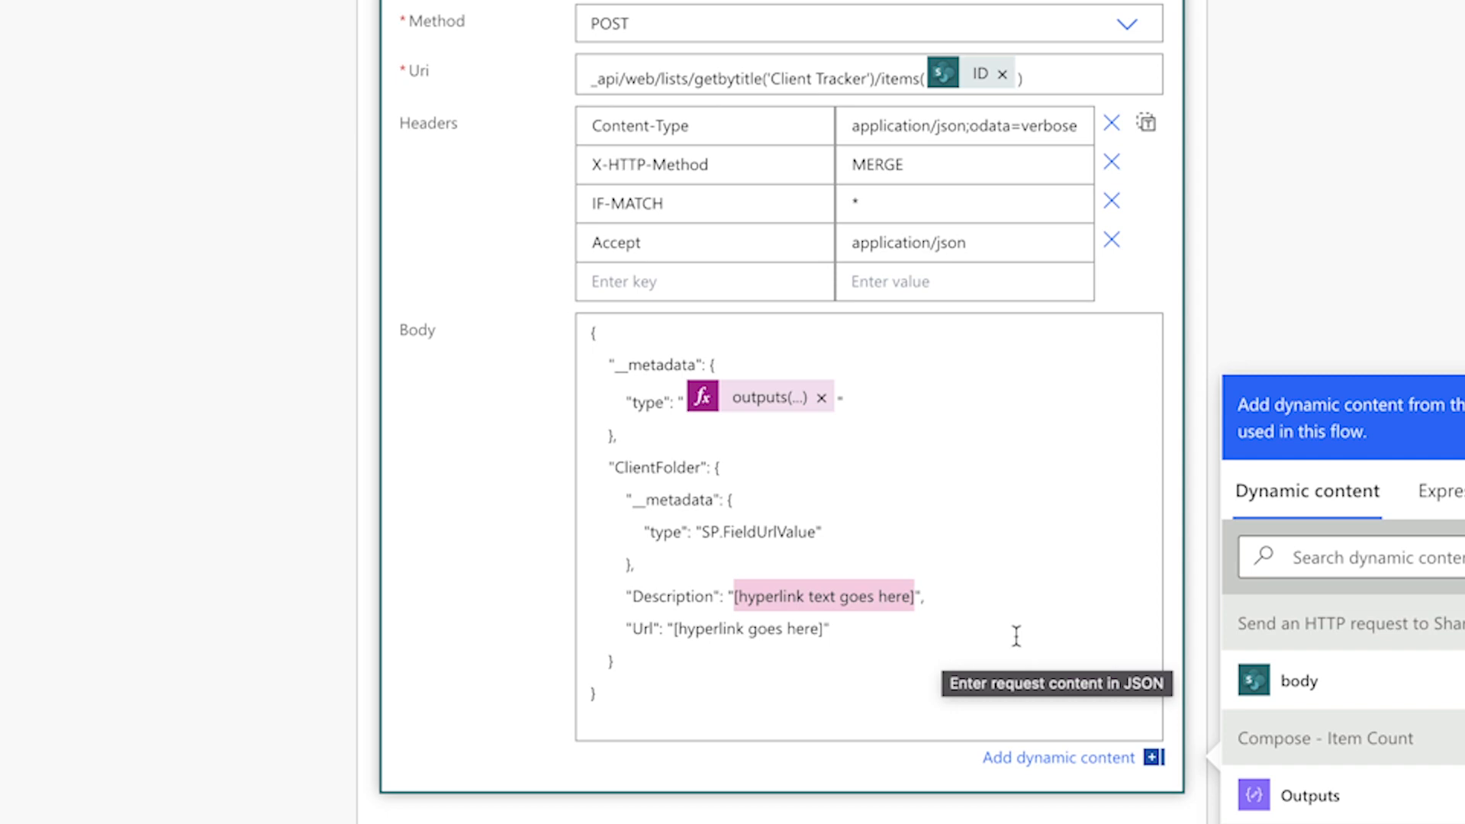
click(1332, 554)
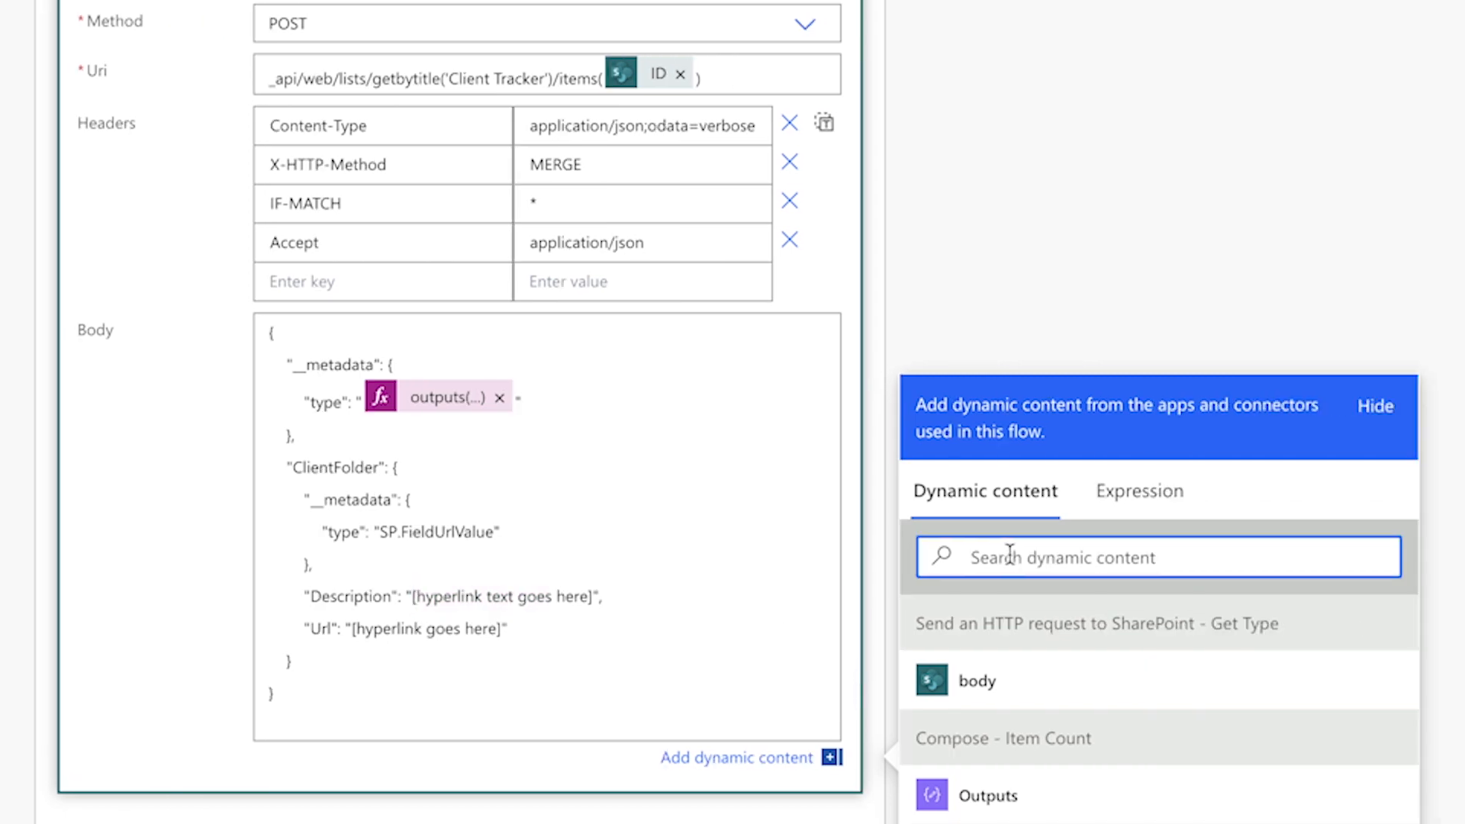
text(title)
scroll(998, 755, down, 3)
click(998, 762)
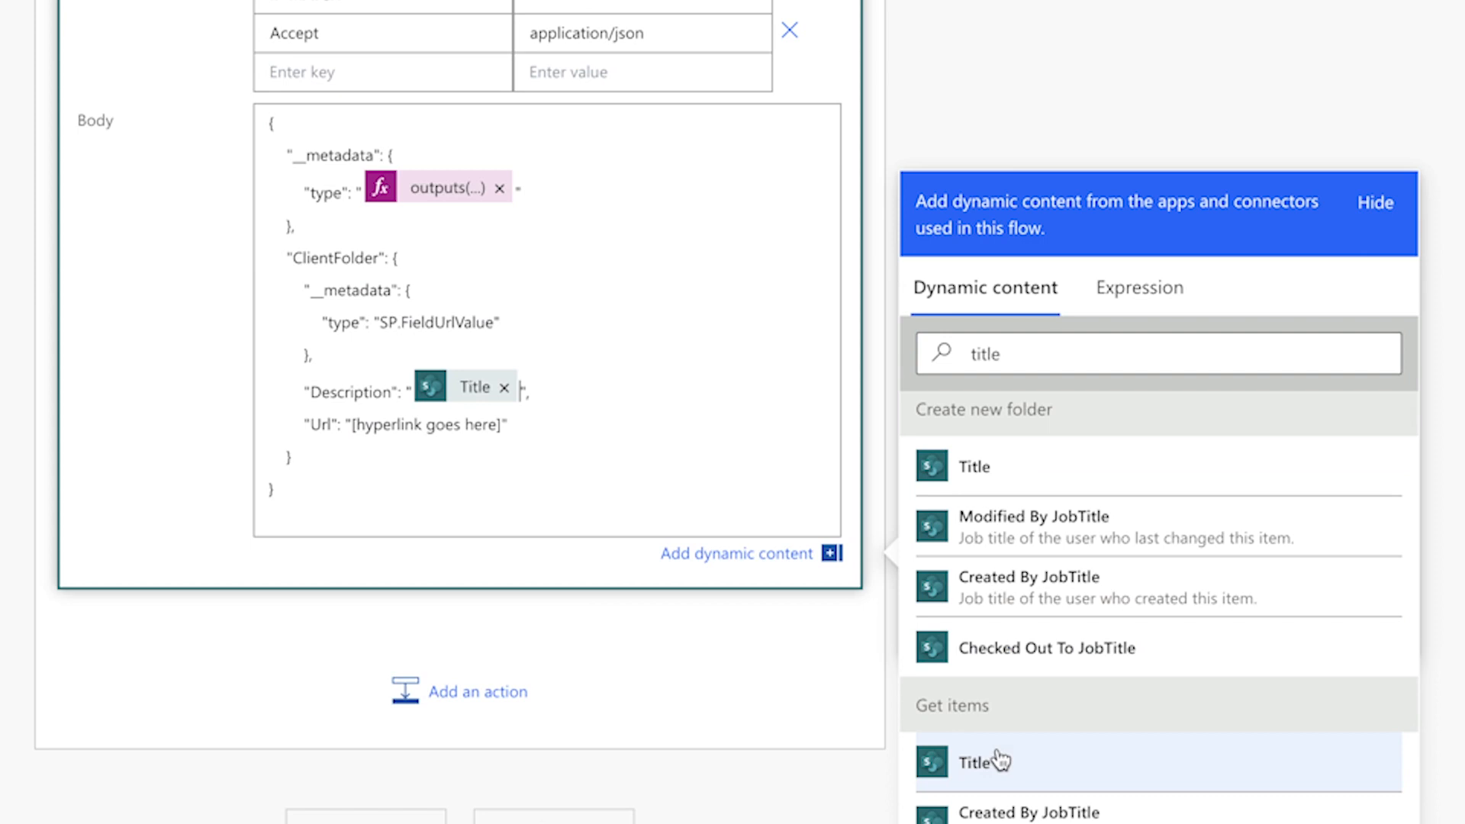
text(Folder)
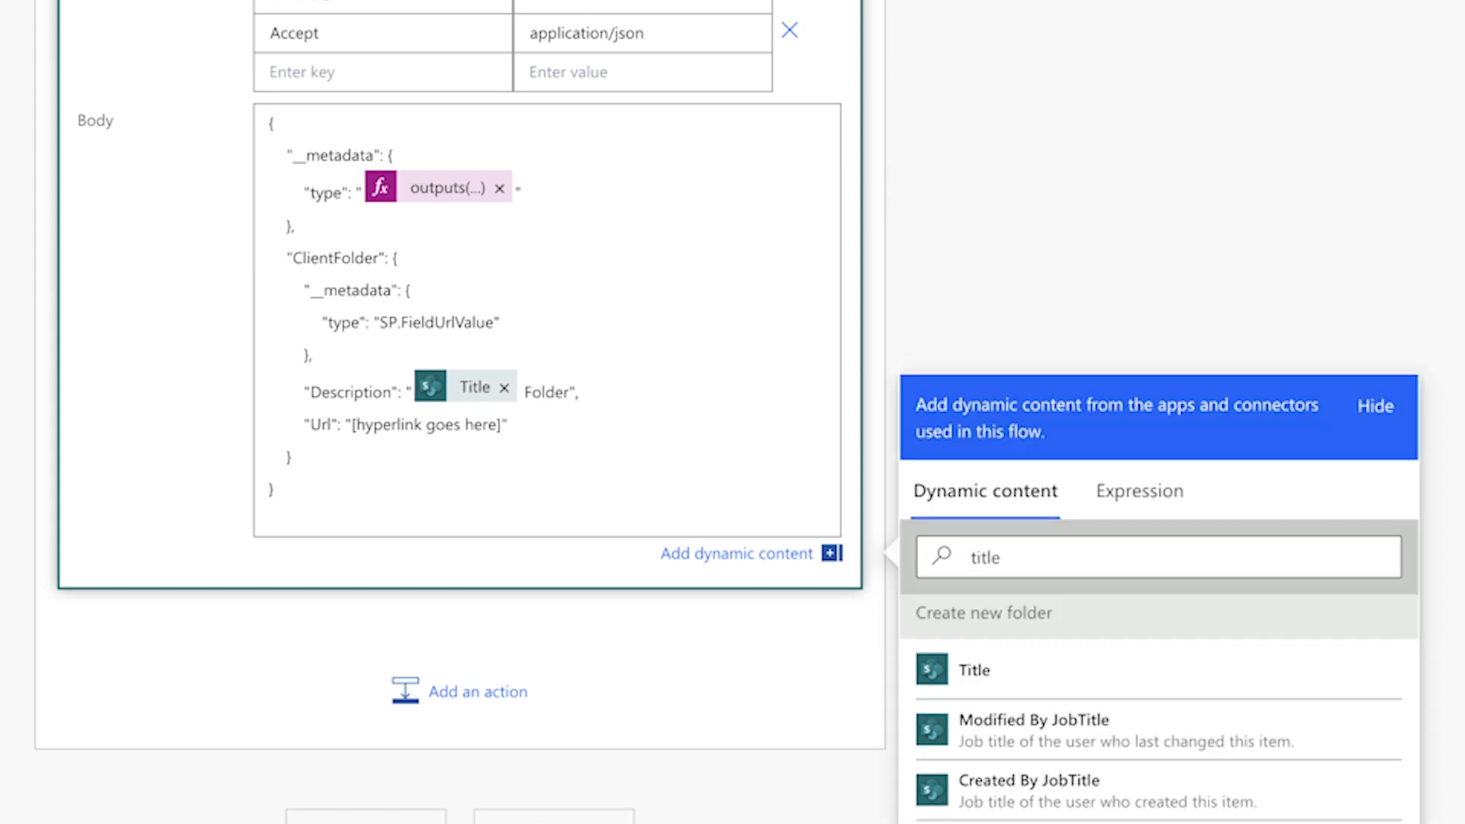
key(BackSpace)
key(BackSpace)
key(BackSpace)
key(BackSpace)
key(BackSpace)
key(BackSpace)
key(BackSpace)
text(Folder)
Step: Replace the Url placeholder in the body with Link to item from the Create new folder action
drag(352, 424, 500, 437)
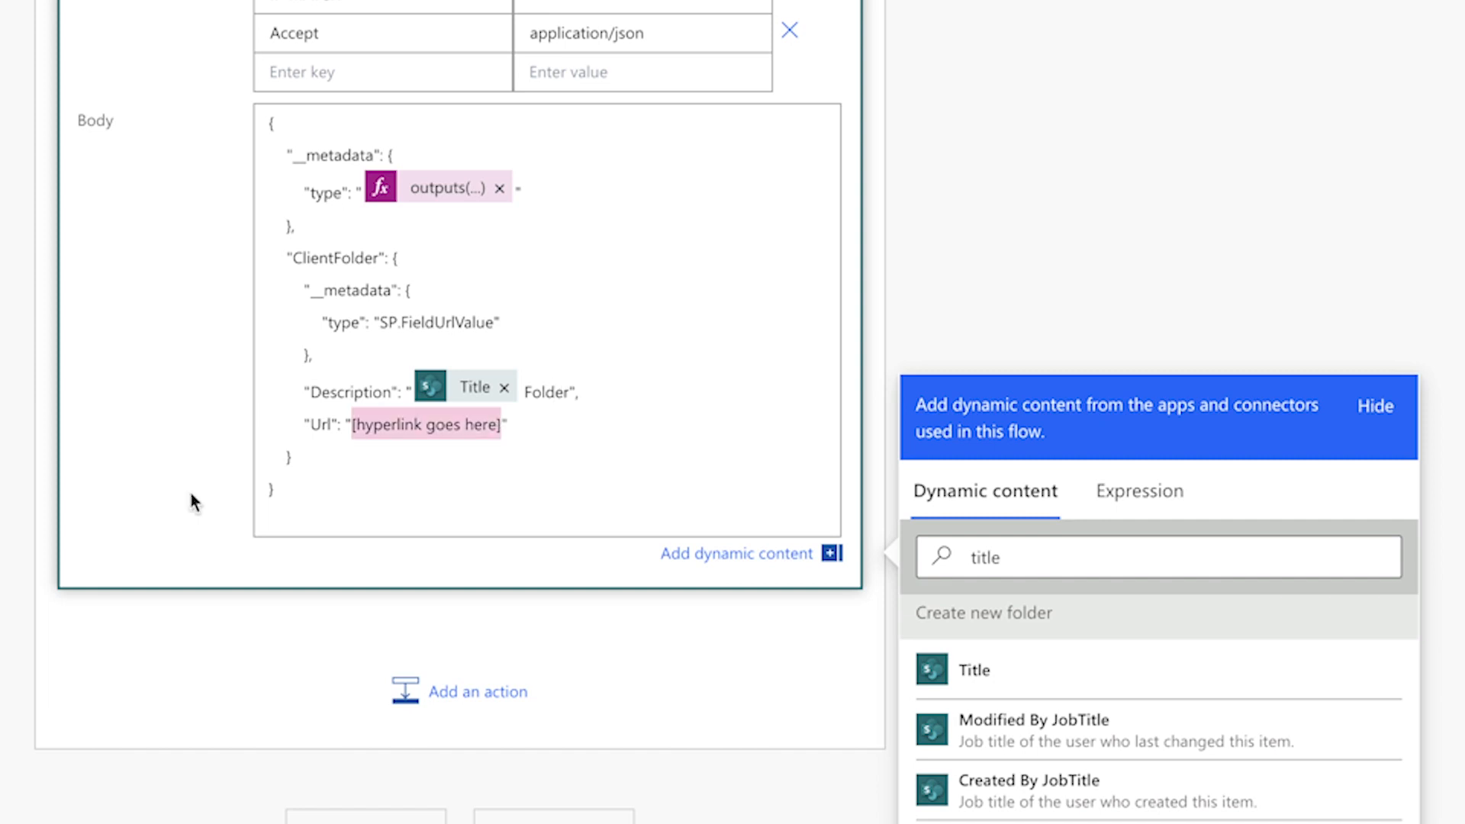
click(918, 565)
key(ctrl+a)
key(BackSpace)
text(link to)
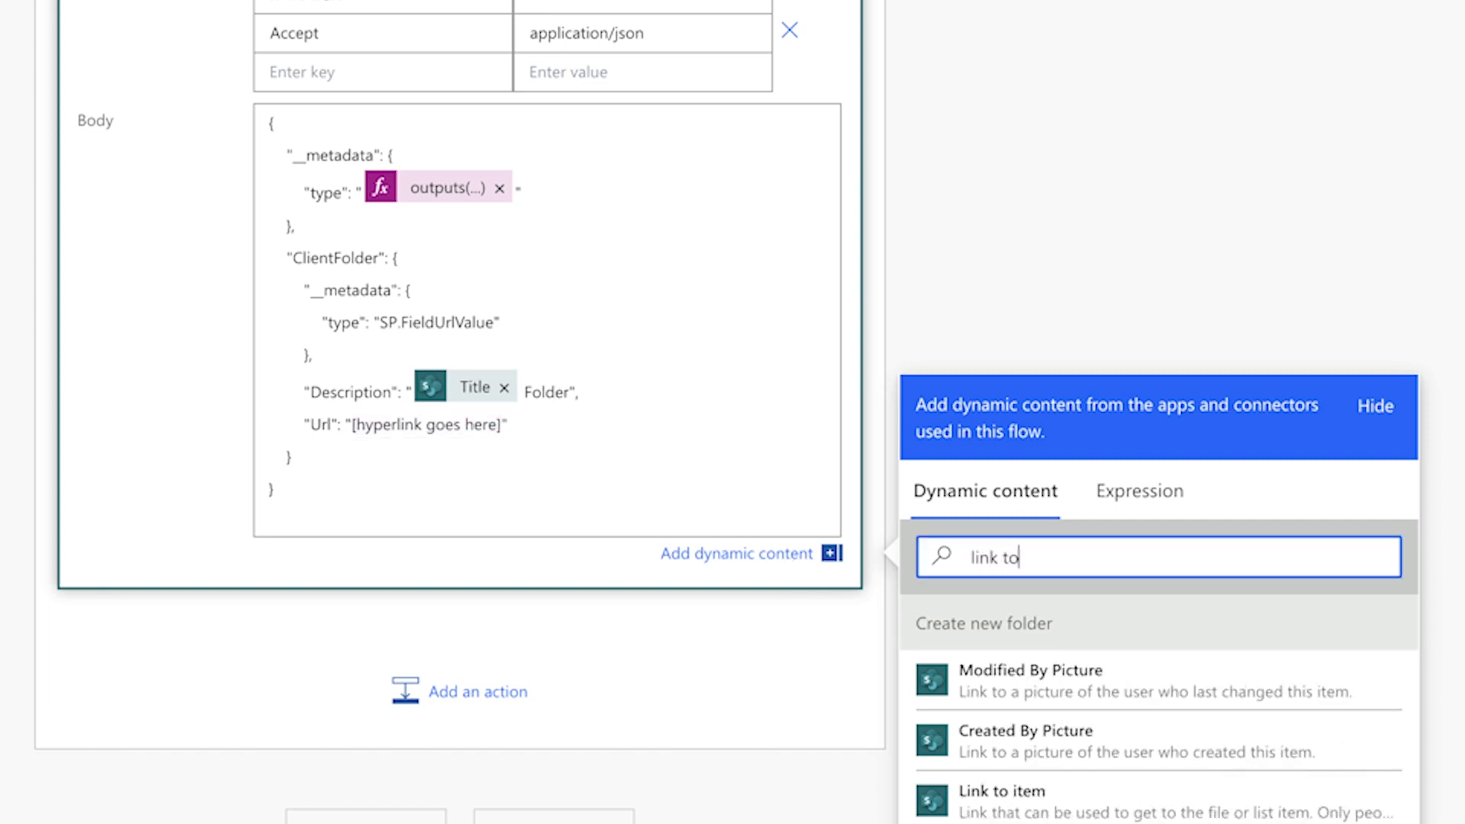
click(1072, 810)
Step: Save and test-run the bulk flow, and open the first client's folder link in the Client Tracker list
click(1282, 58)
click(1413, 58)
click(1152, 790)
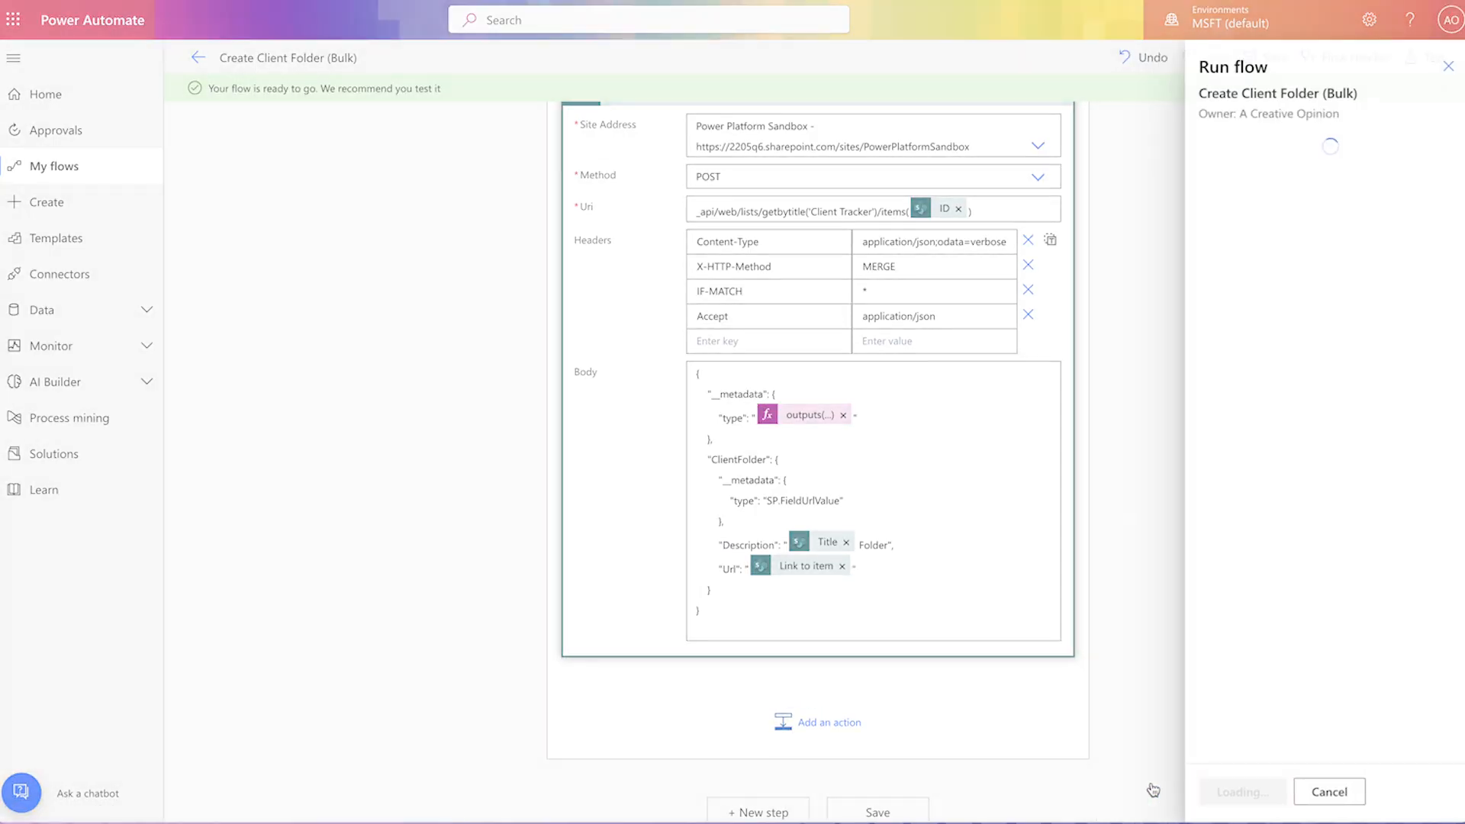
click(1230, 794)
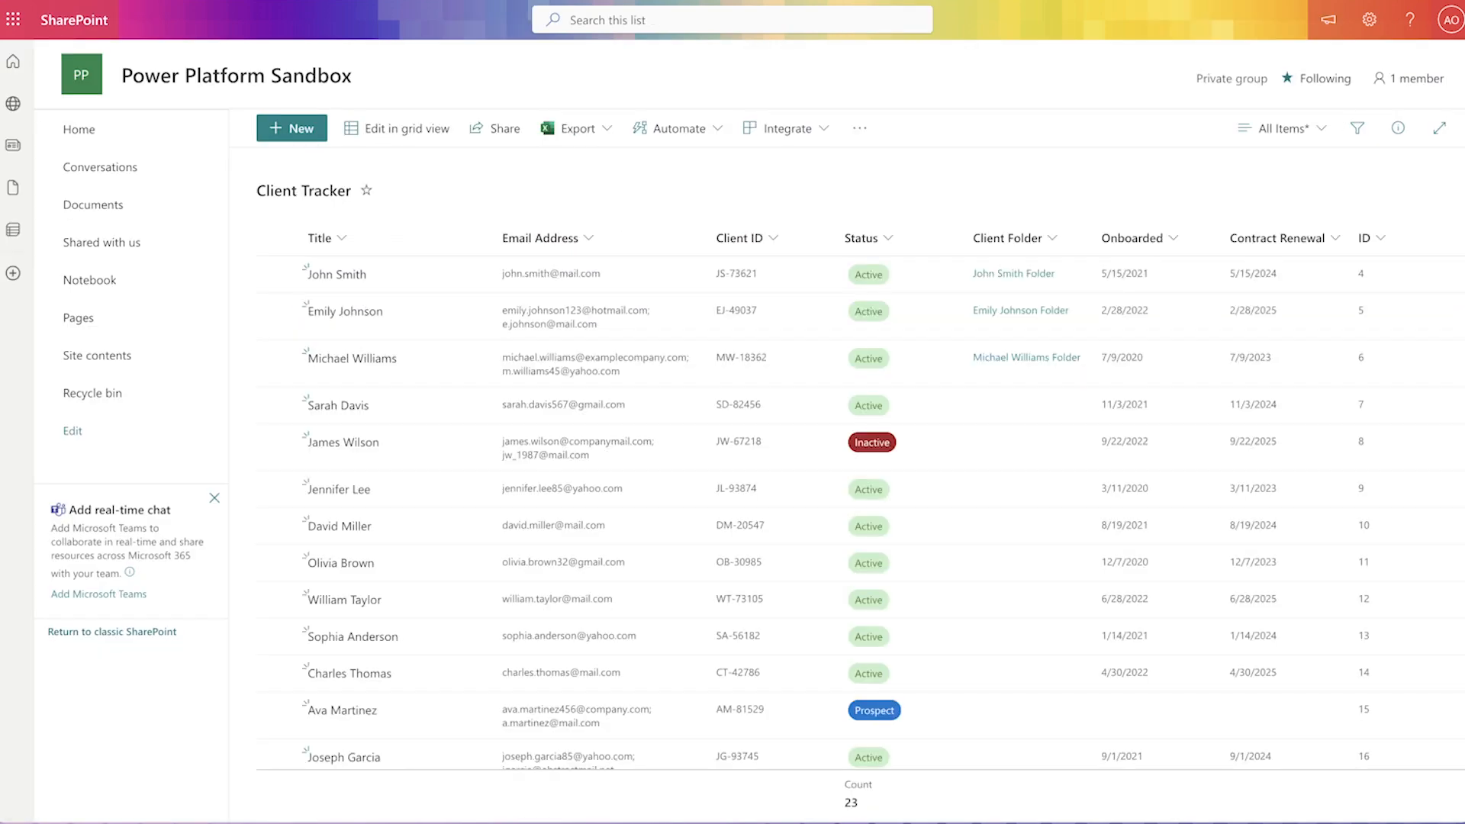
click(1020, 274)
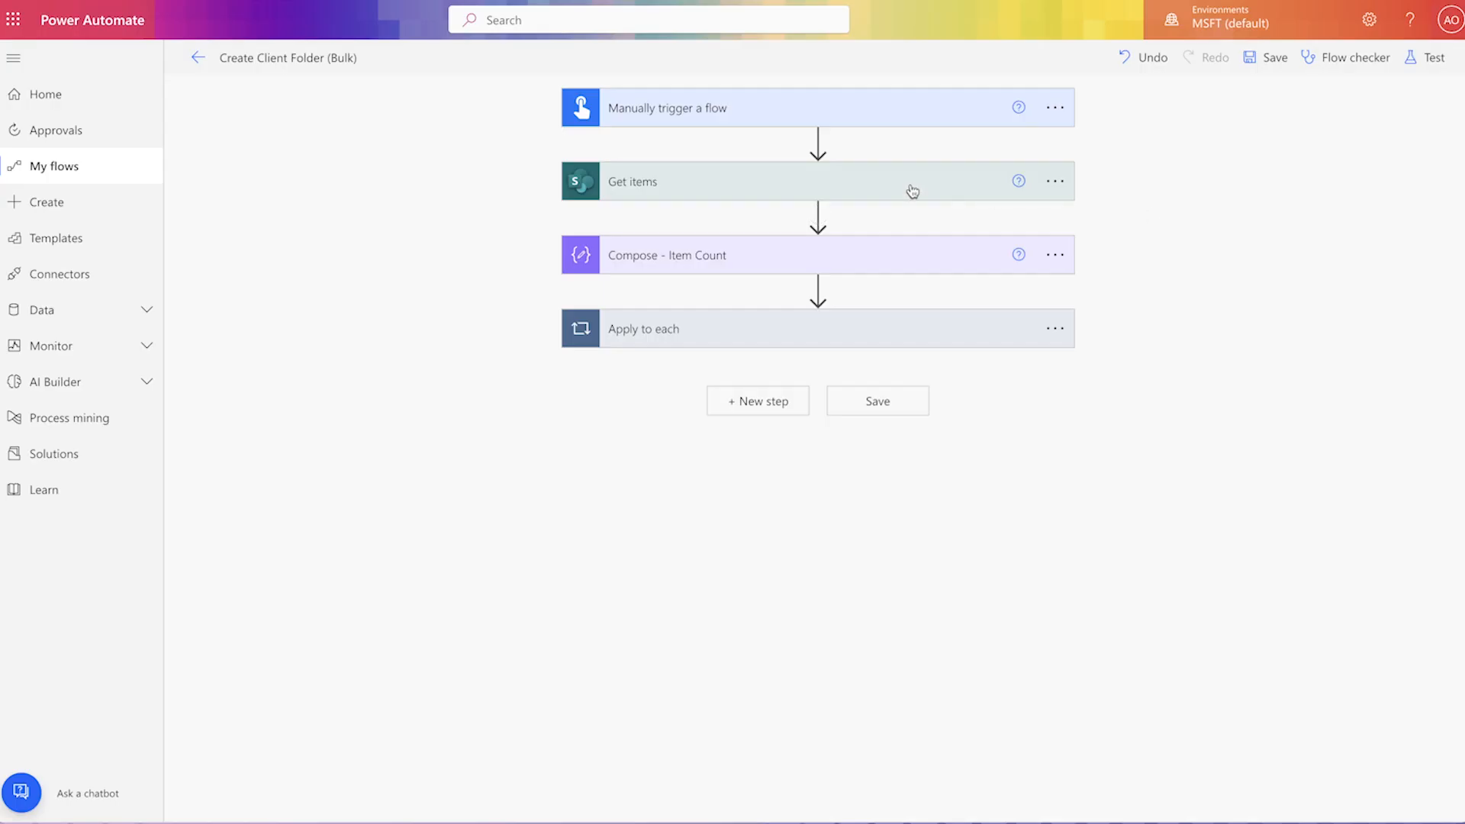
Step: Clear the Top Count limit in the Get items action
click(909, 193)
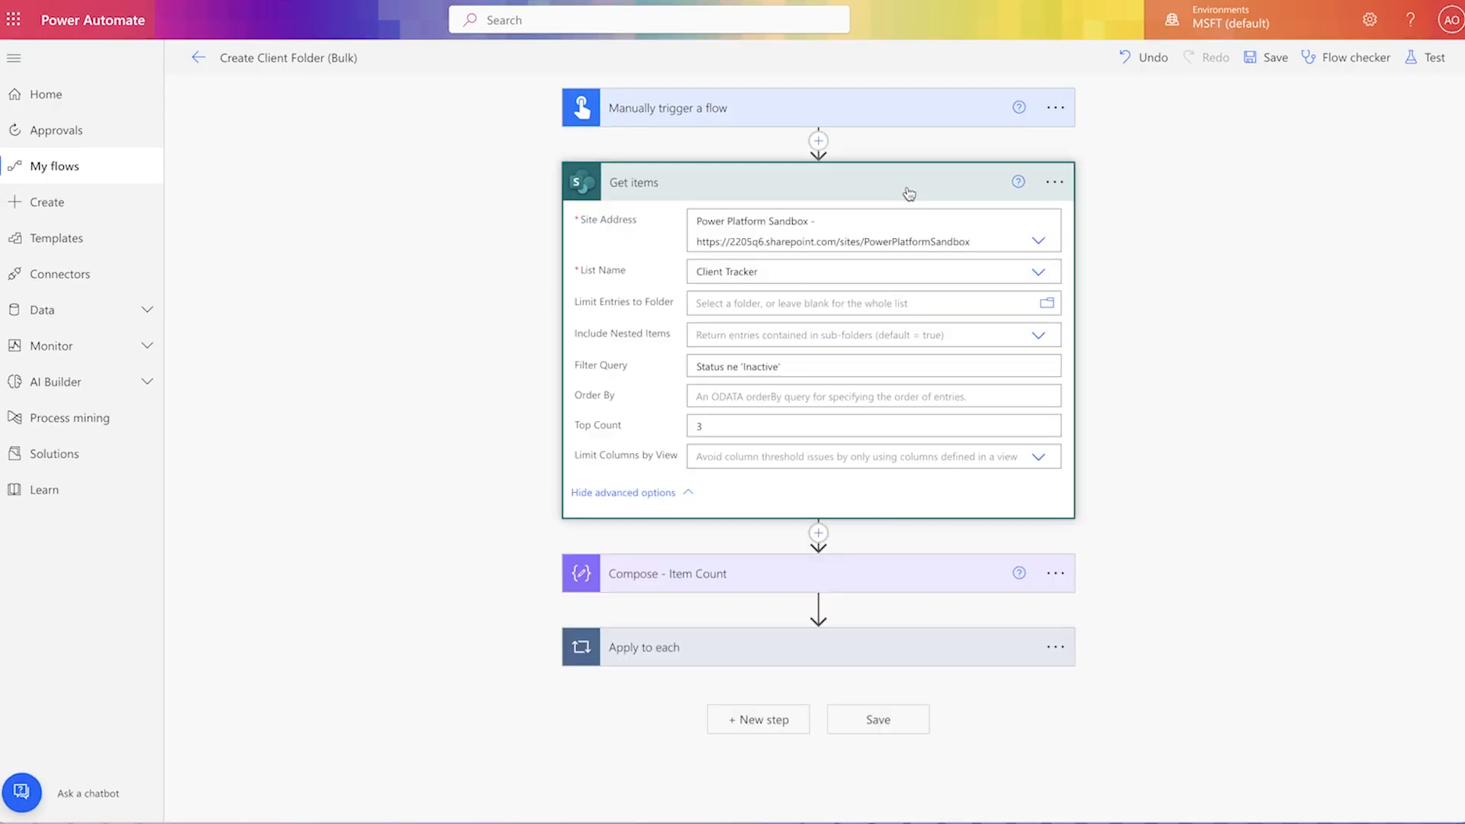
click(797, 426)
key(BackSpace)
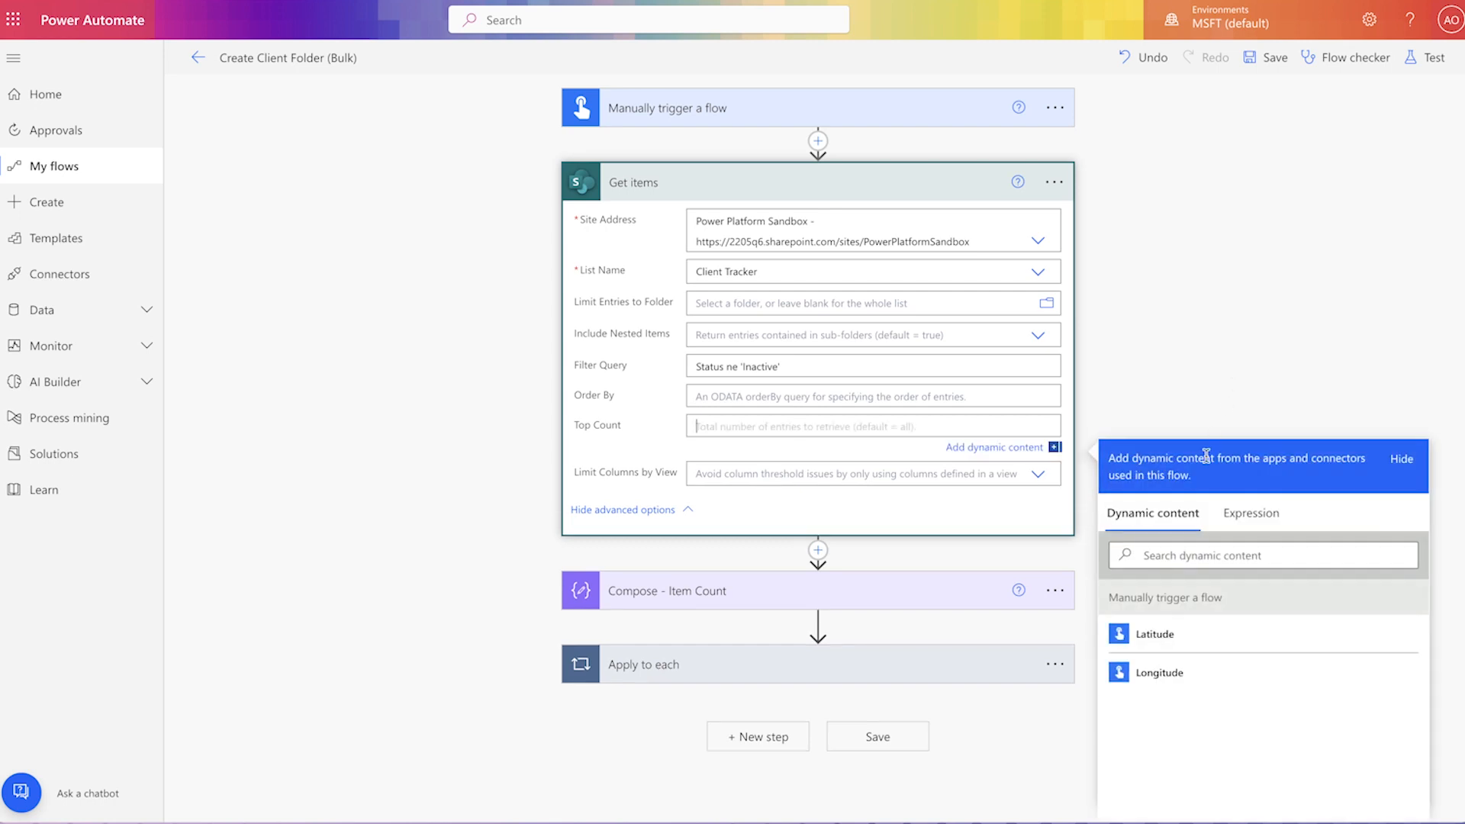
Step: Turn on Concurrency Control in the settings of the Apply to each loop
click(1055, 663)
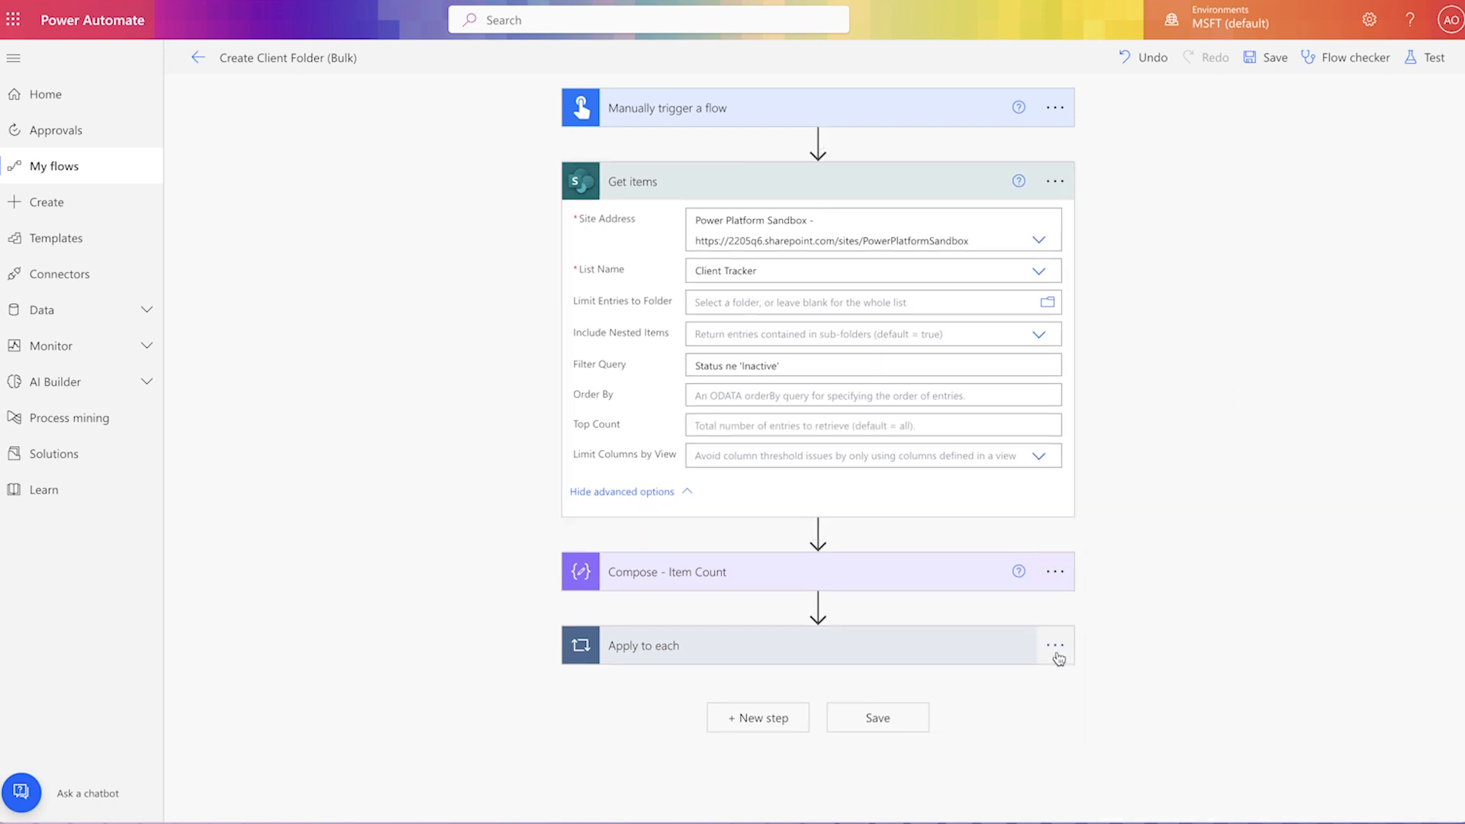
click(1133, 706)
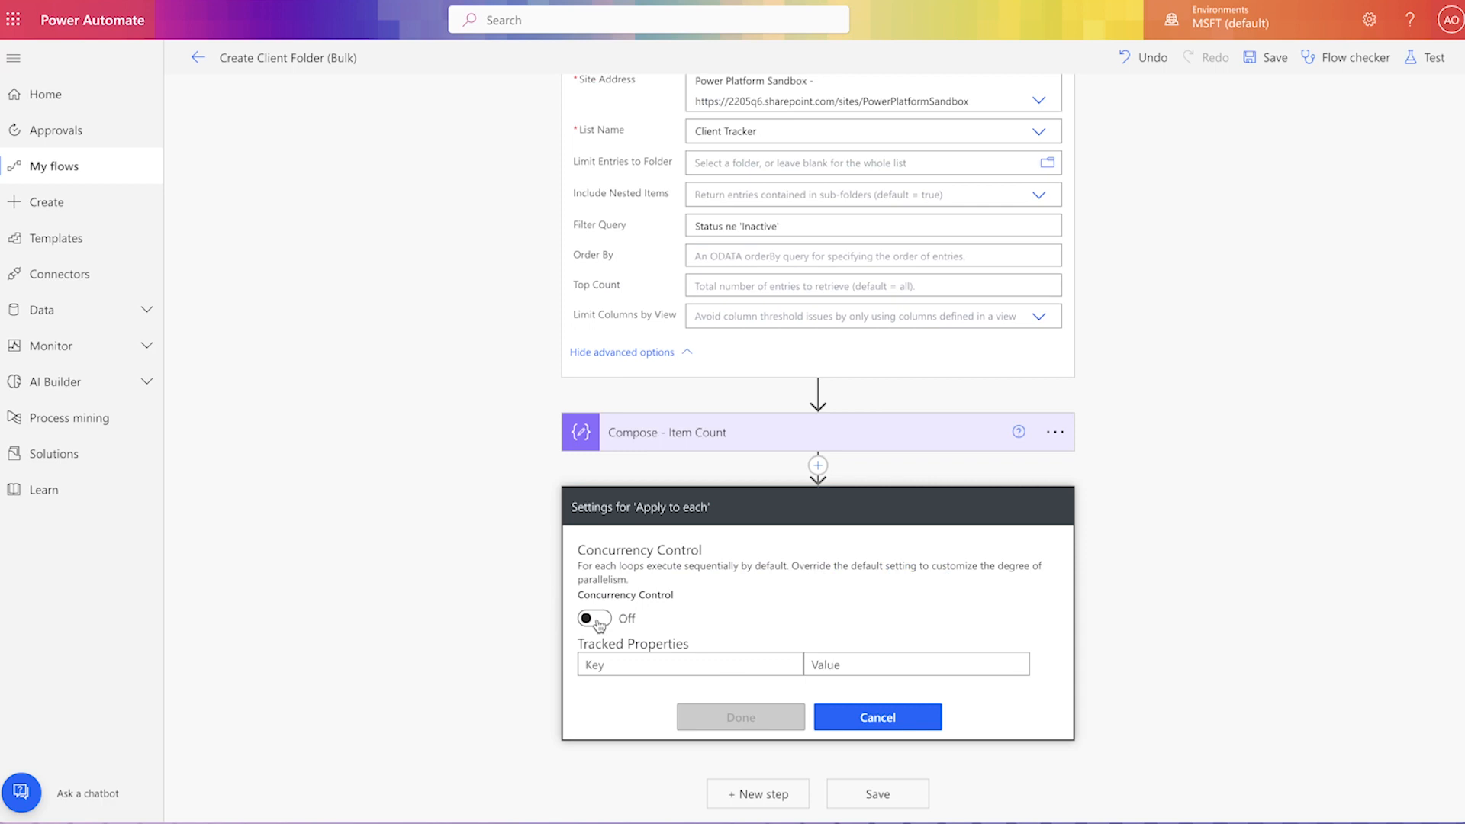
click(599, 619)
click(742, 741)
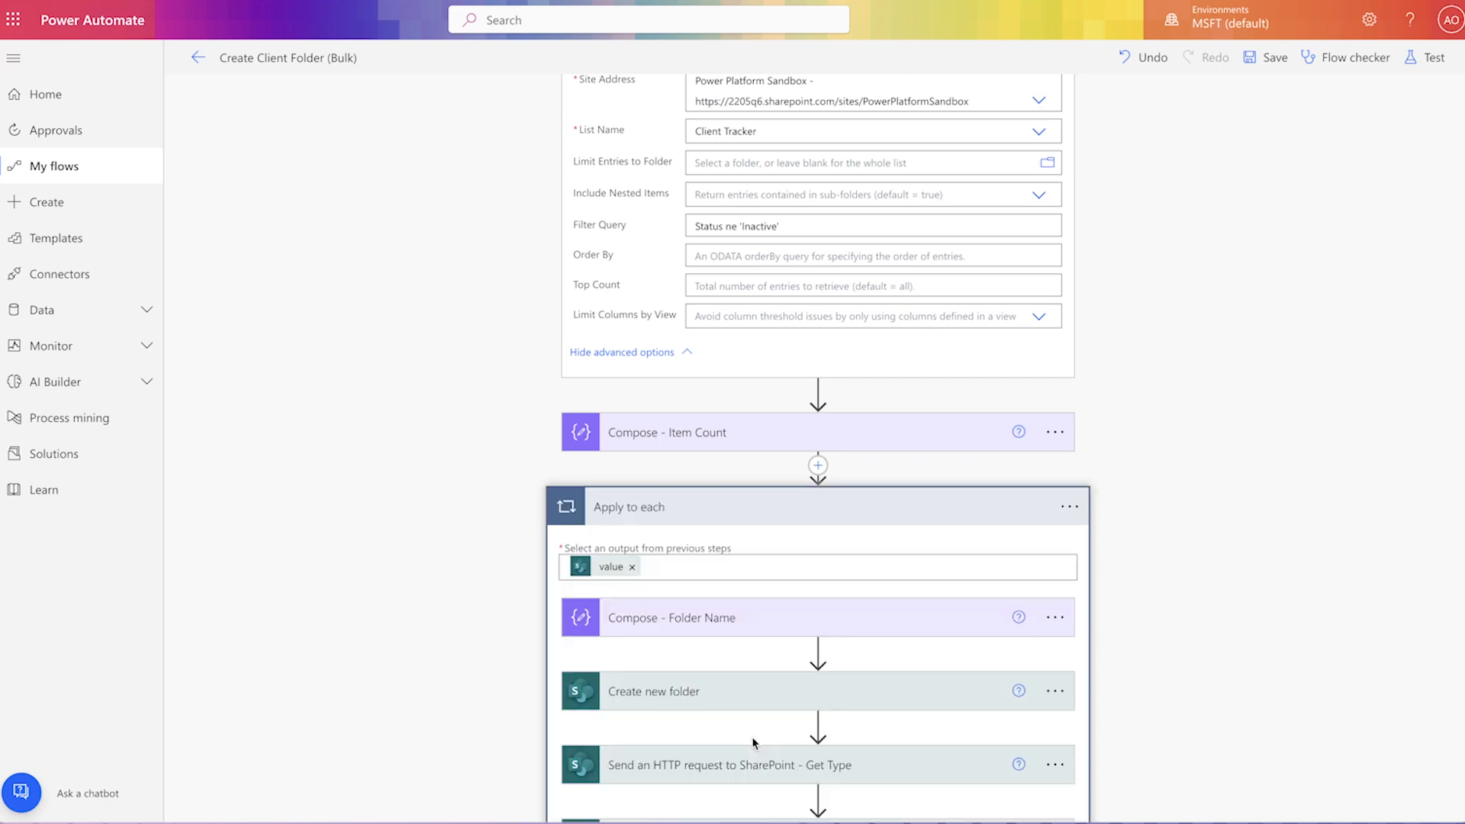
Step: Run the Create Client Folder (Bulk) flow as a manual test without the item limit
click(1424, 58)
click(1200, 98)
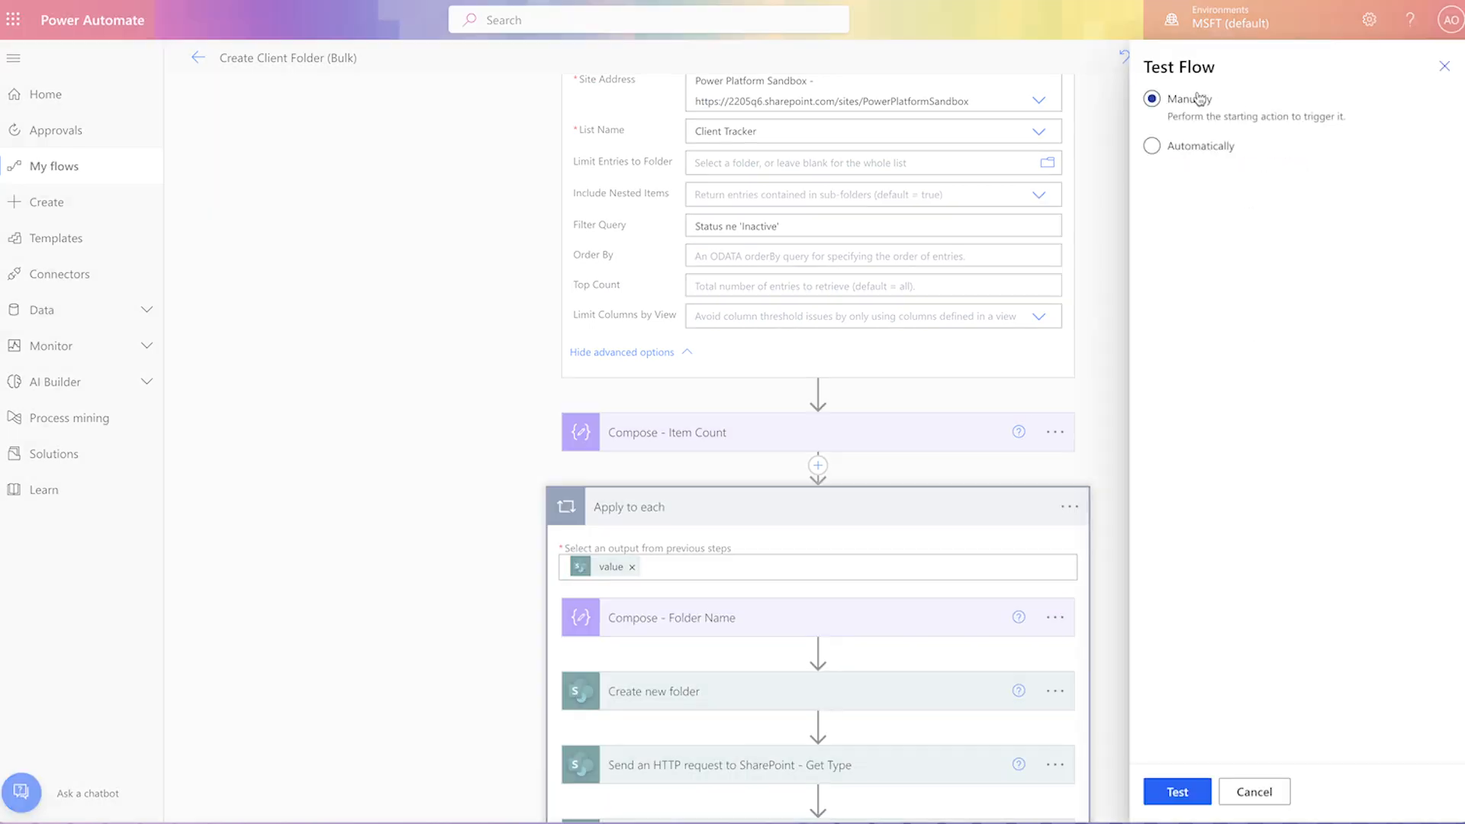
click(1177, 791)
click(1242, 791)
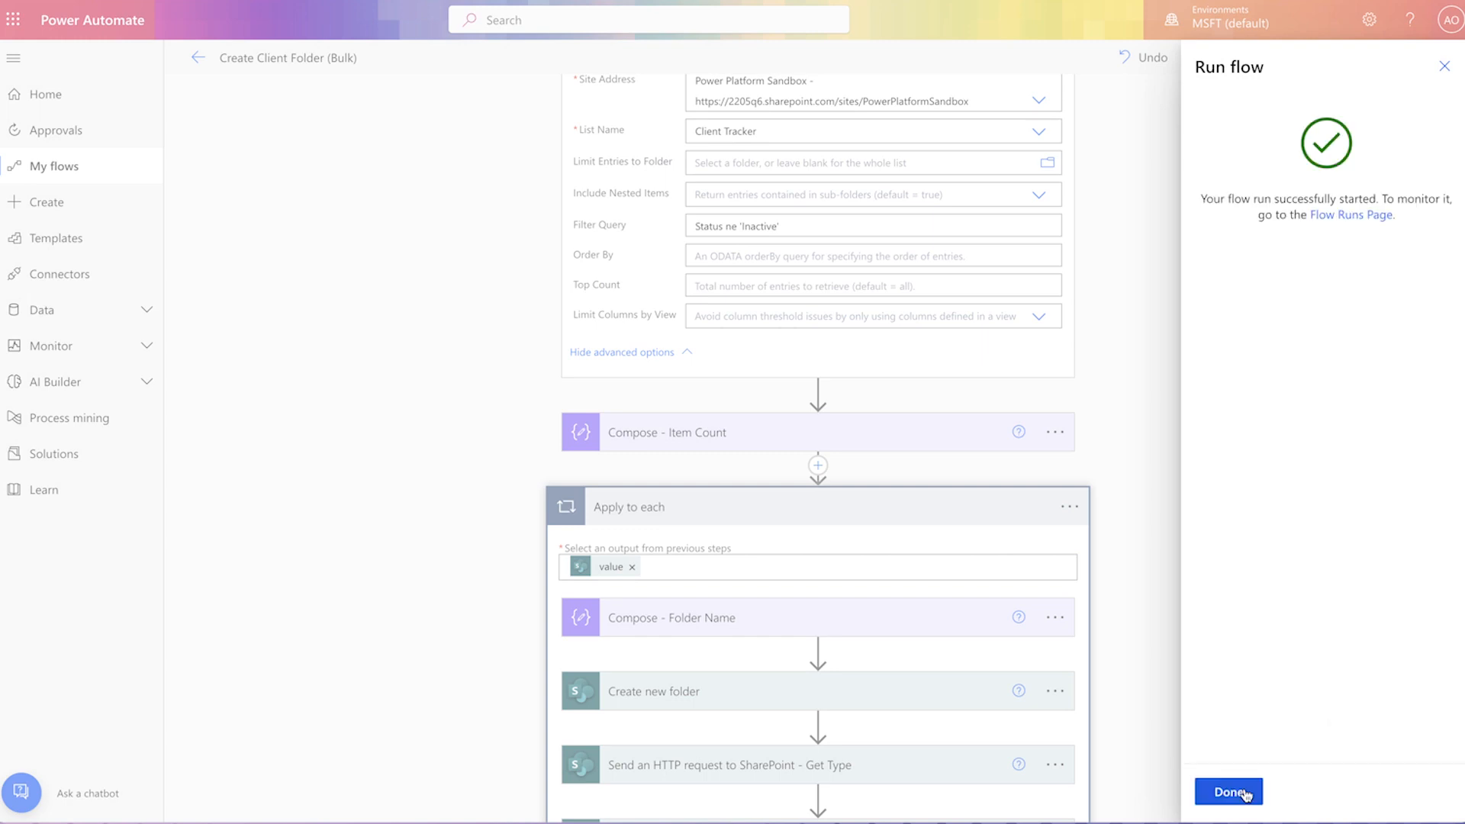
click(1244, 793)
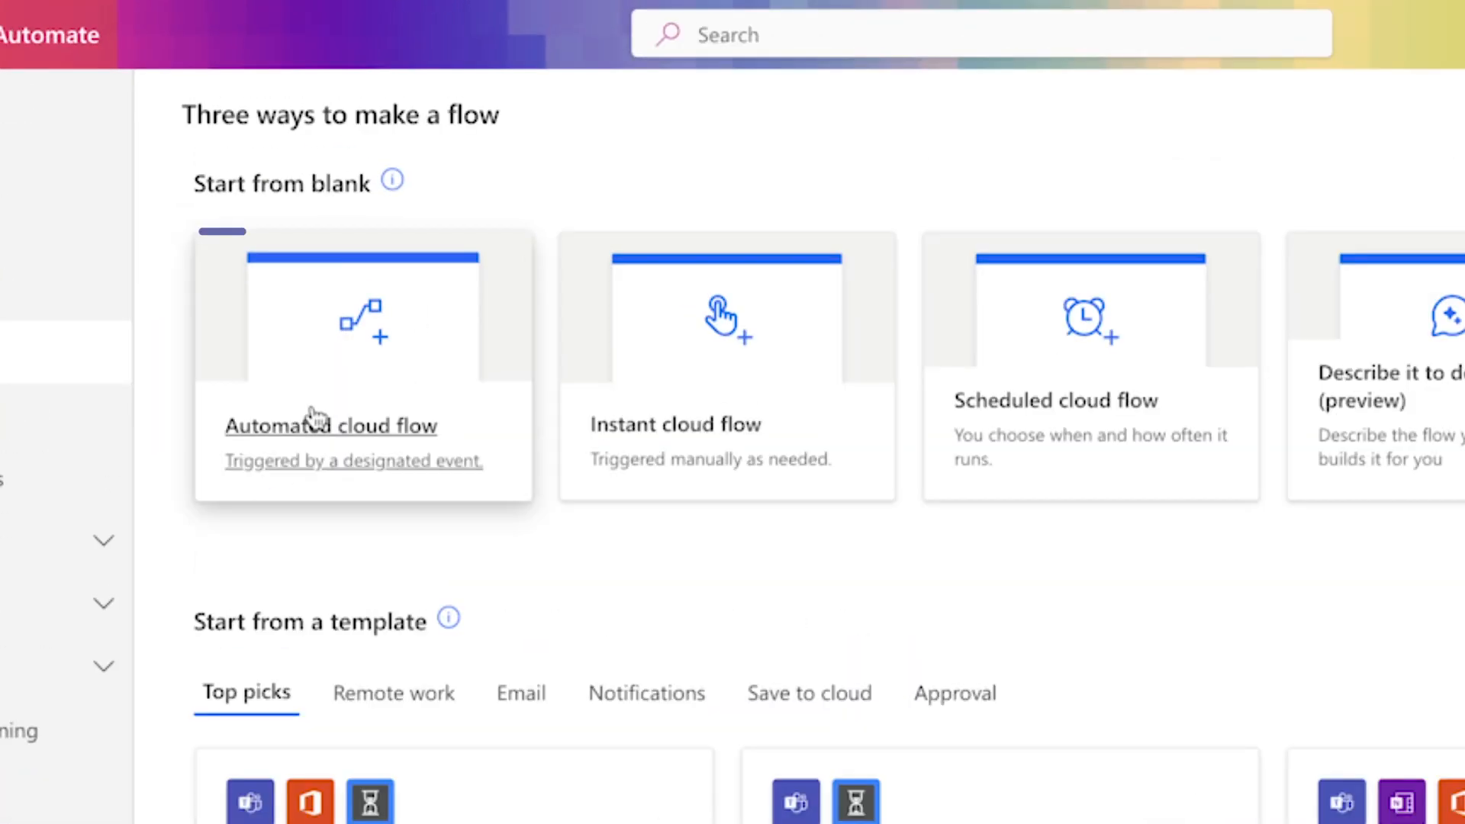
Step: Create an automated cloud flow named Create New Client Folder with SharePoint's When an item is created trigger
click(267, 243)
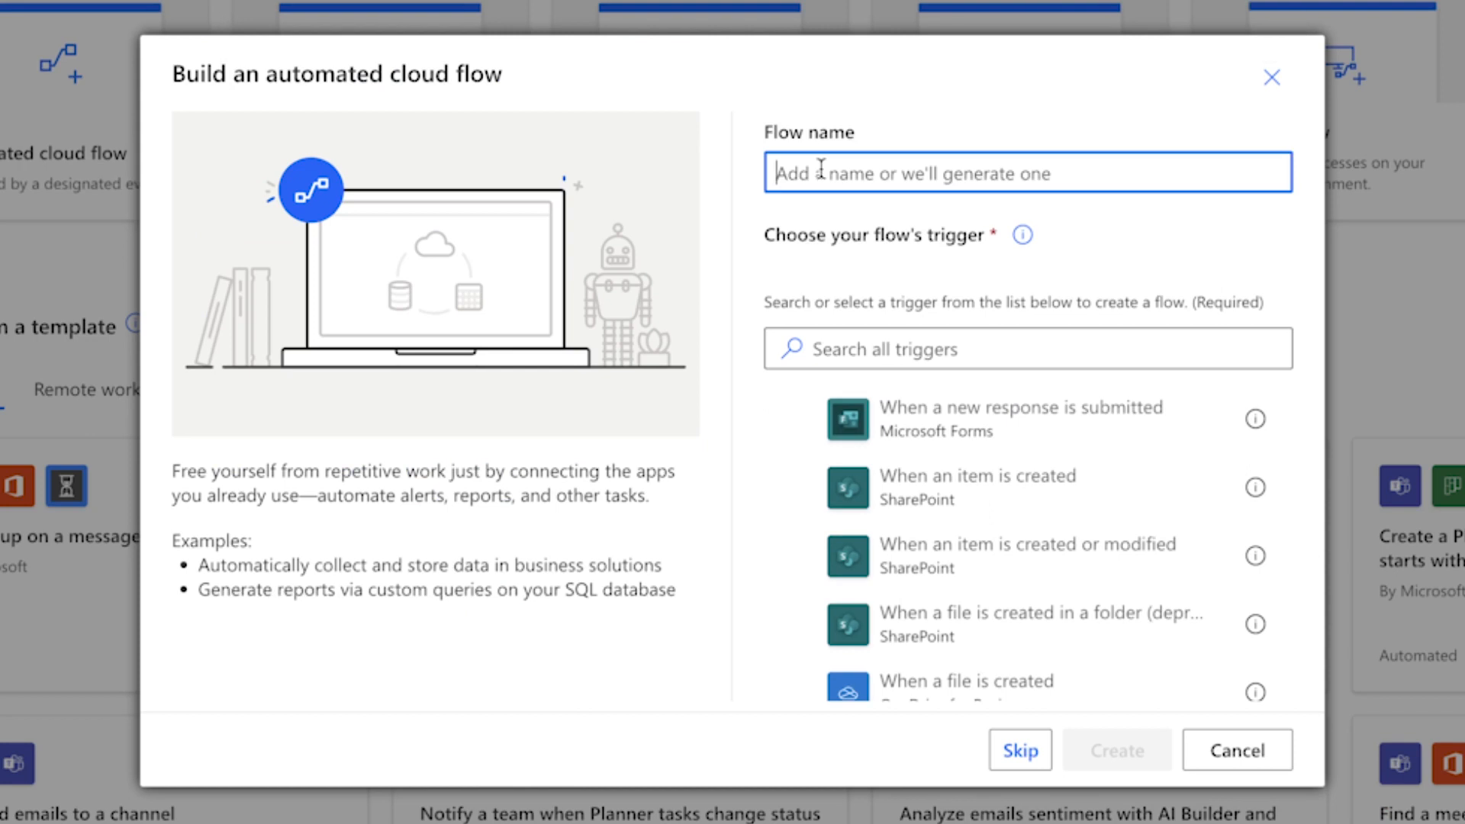
text(Cr)
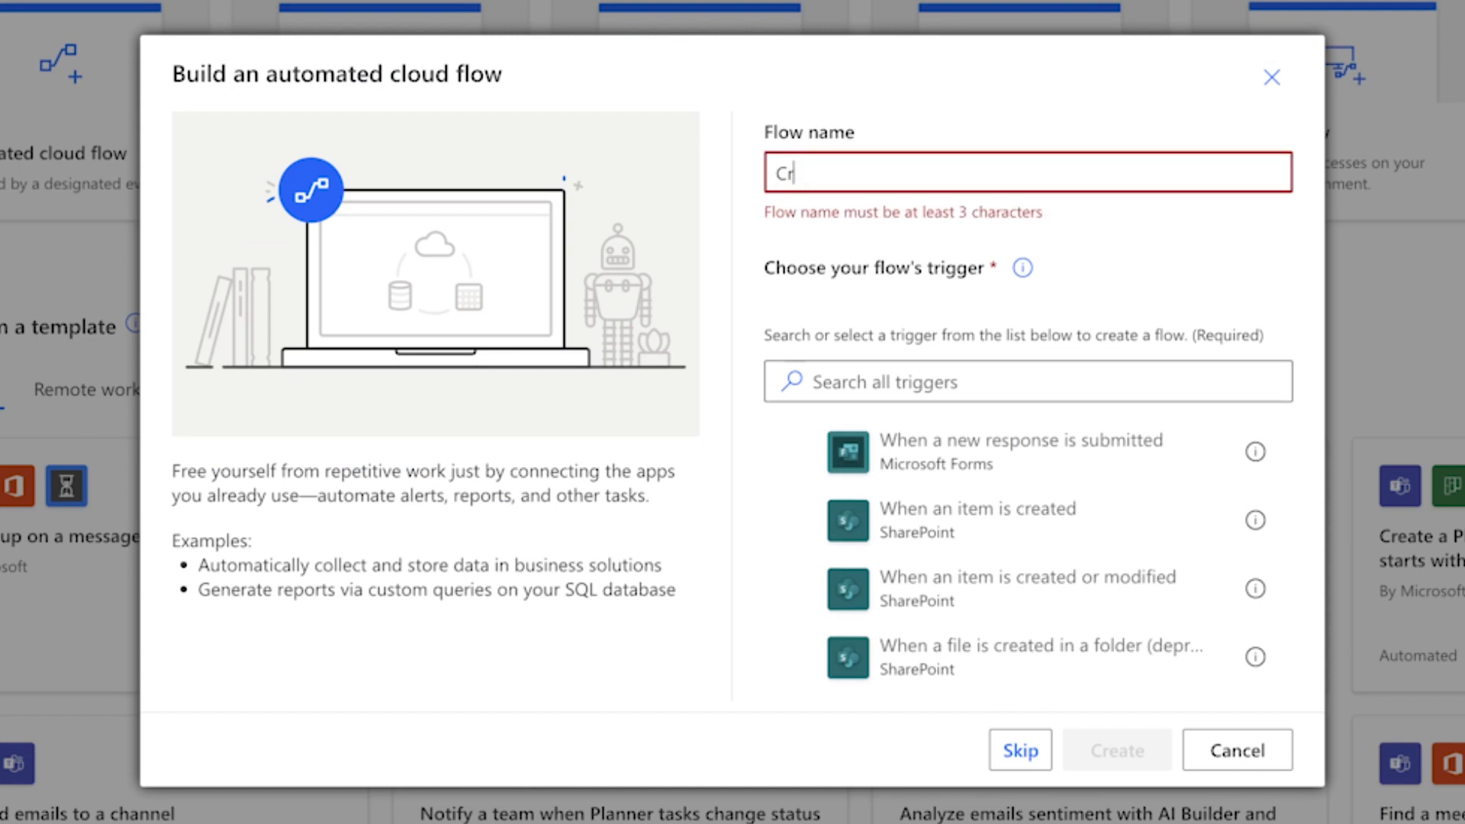
text(eate New Client Folder)
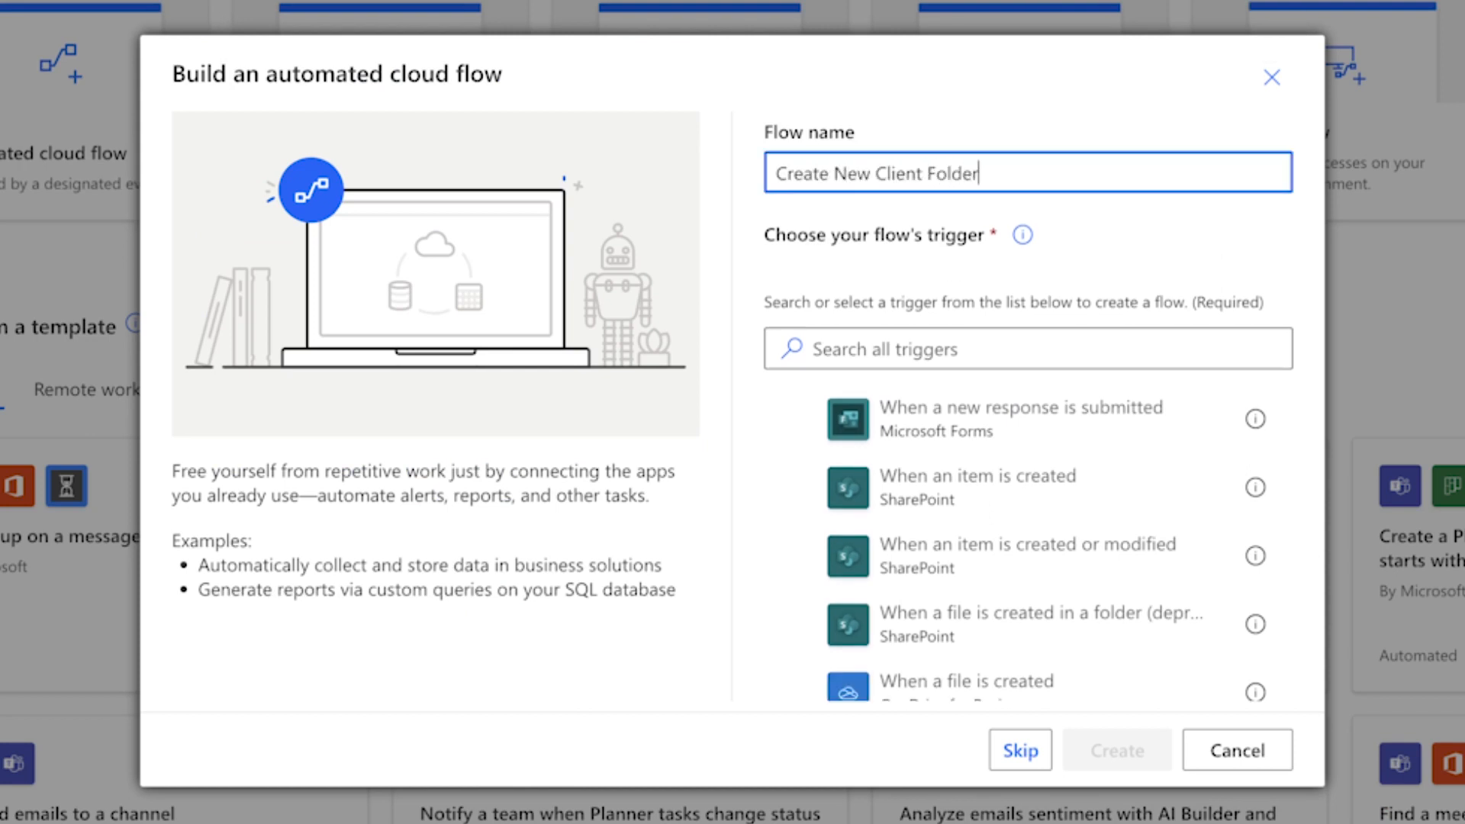
click(964, 491)
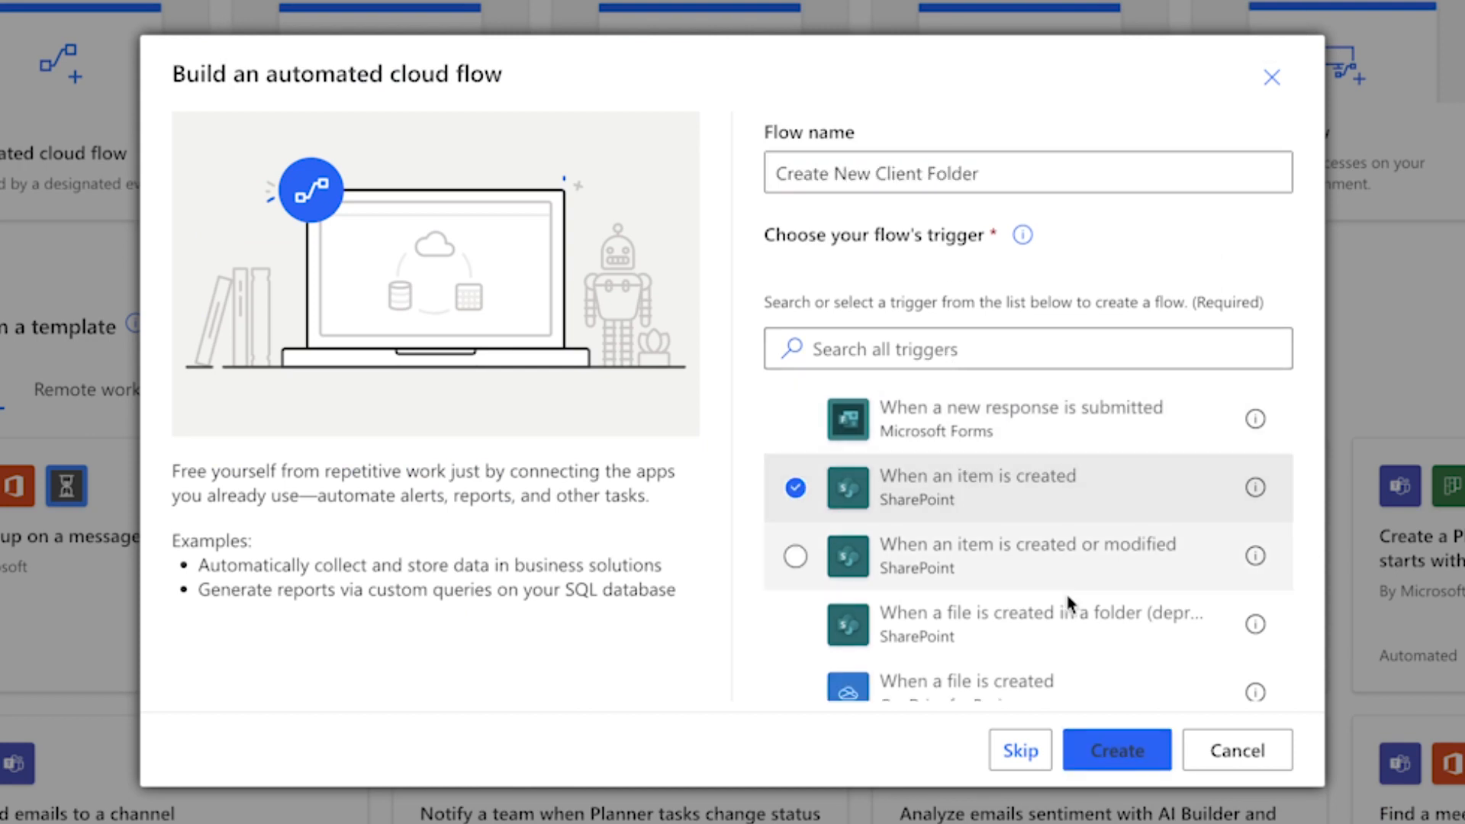
click(1115, 750)
Step: Set the trigger's site address to Power Platform Sandbox and select the client list
click(1038, 149)
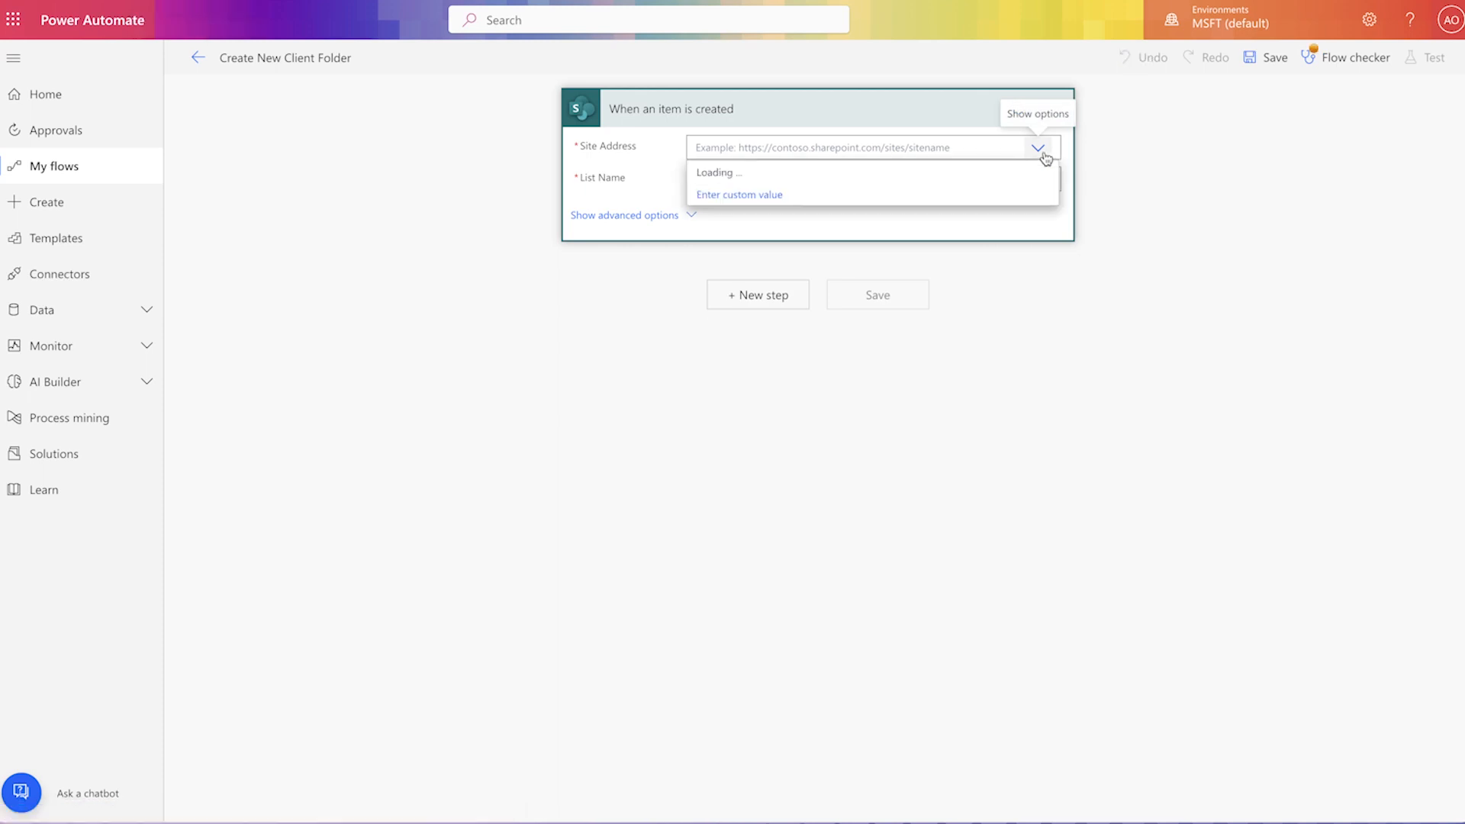
click(1039, 195)
click(1038, 198)
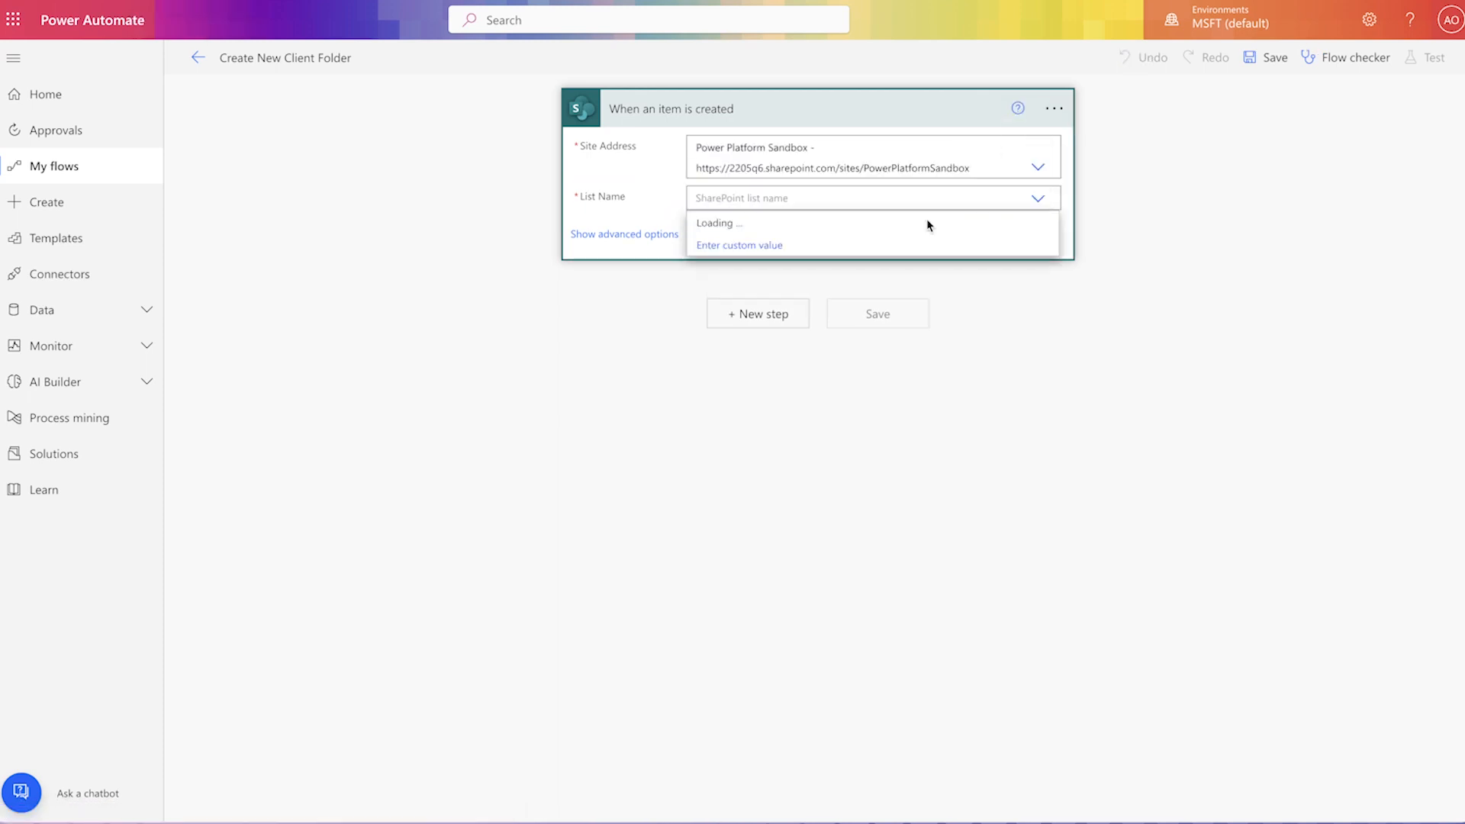
click(886, 244)
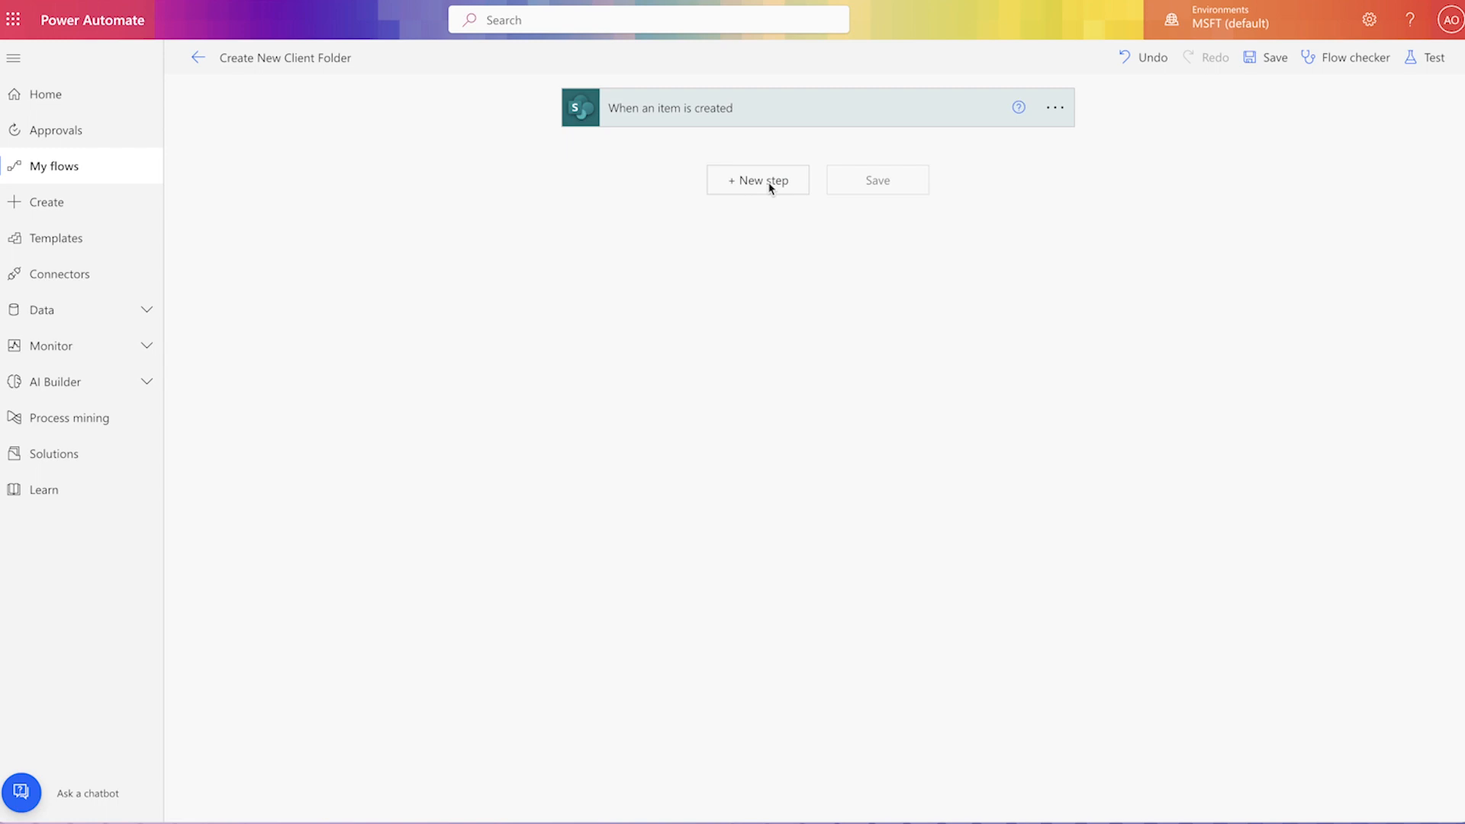
Step: Search the operations for "create folder" and add SharePoint's Create new folder action after the trigger
click(769, 187)
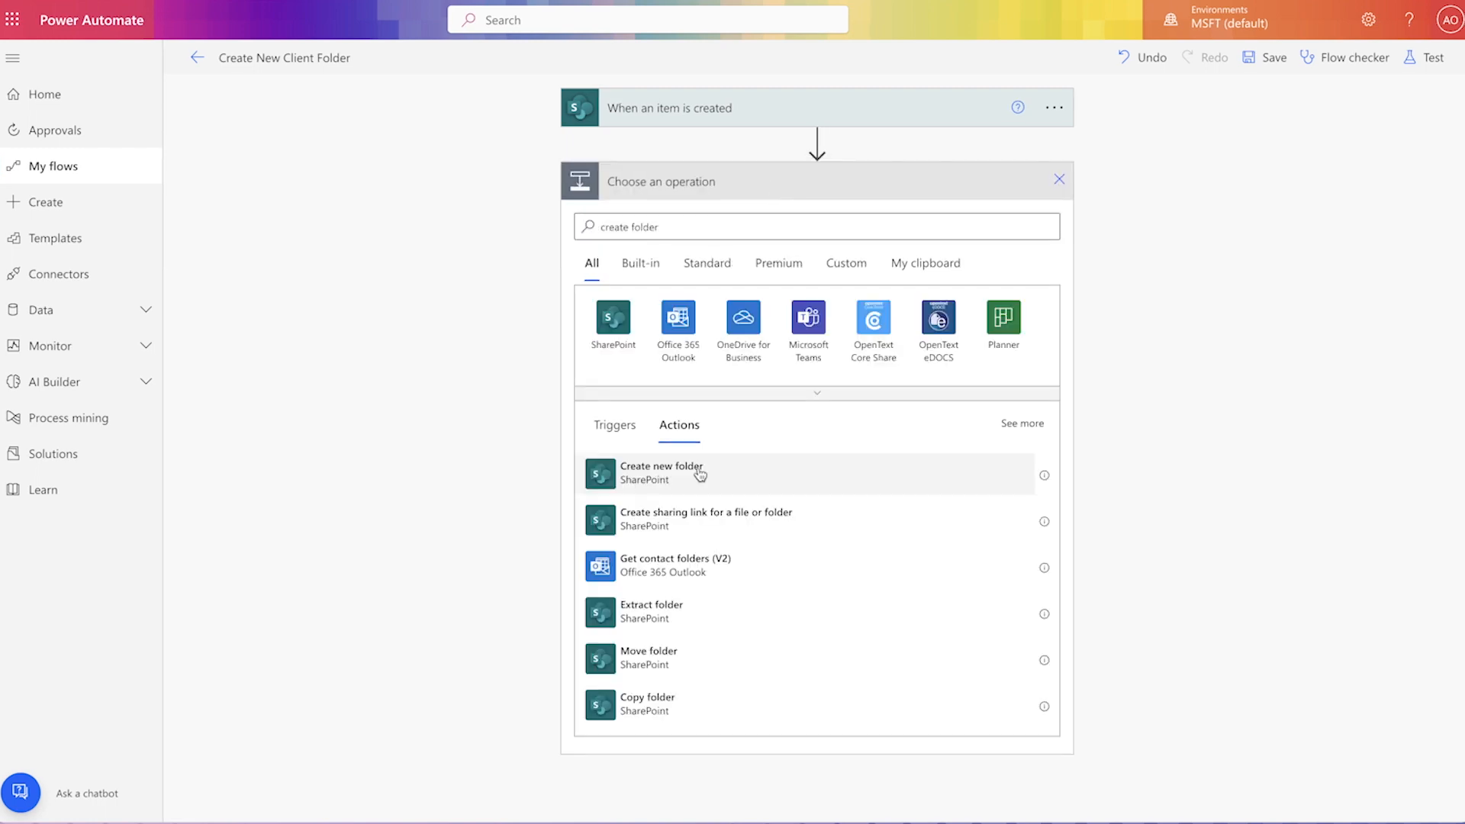
click(788, 474)
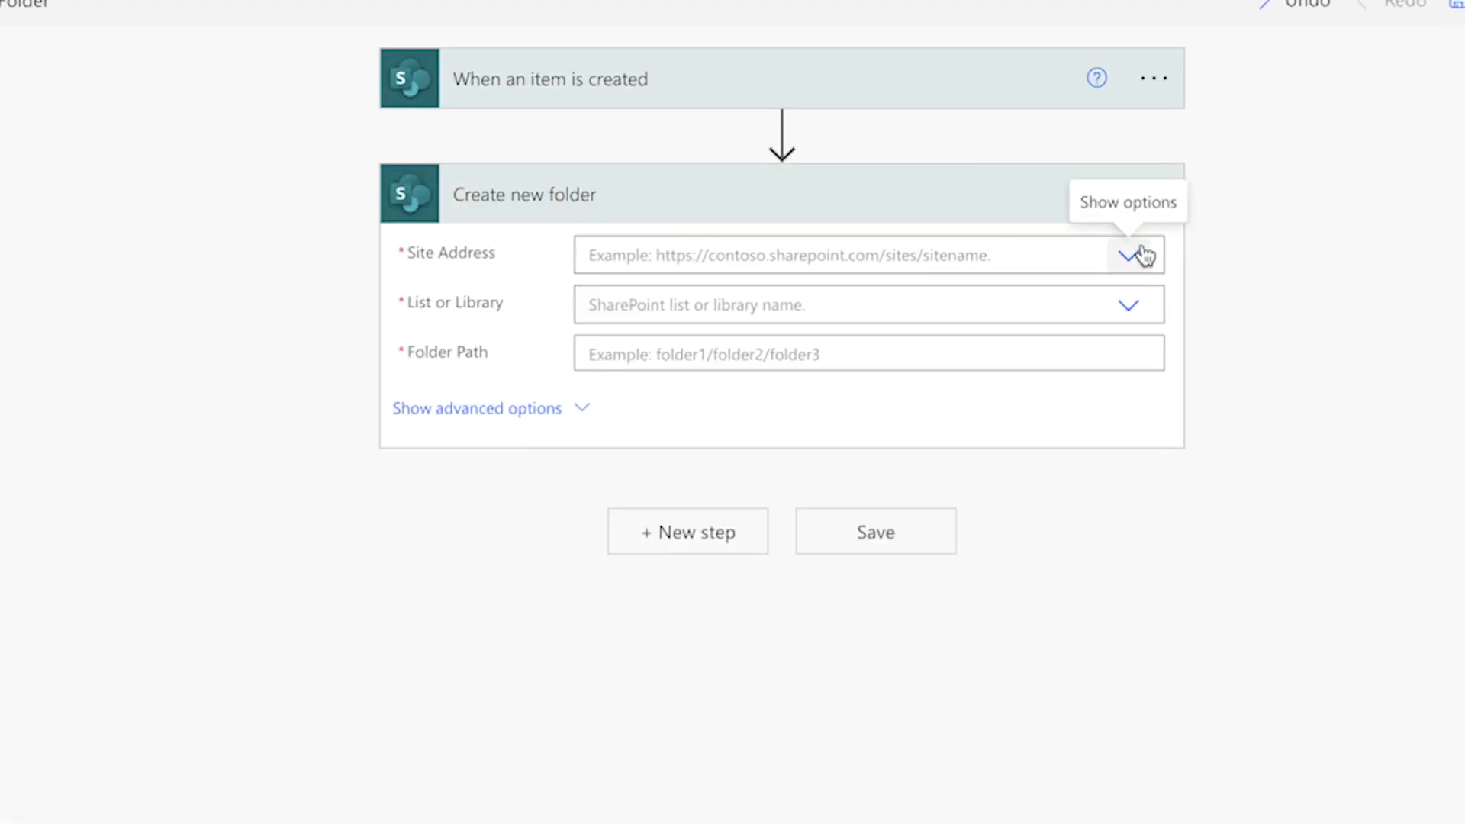
Step: Configure Create new folder with the Power Platform Sandbox site, the Clients library and a folder path combining Client ID and Title
click(1144, 256)
click(1099, 326)
click(1145, 339)
click(696, 375)
click(697, 385)
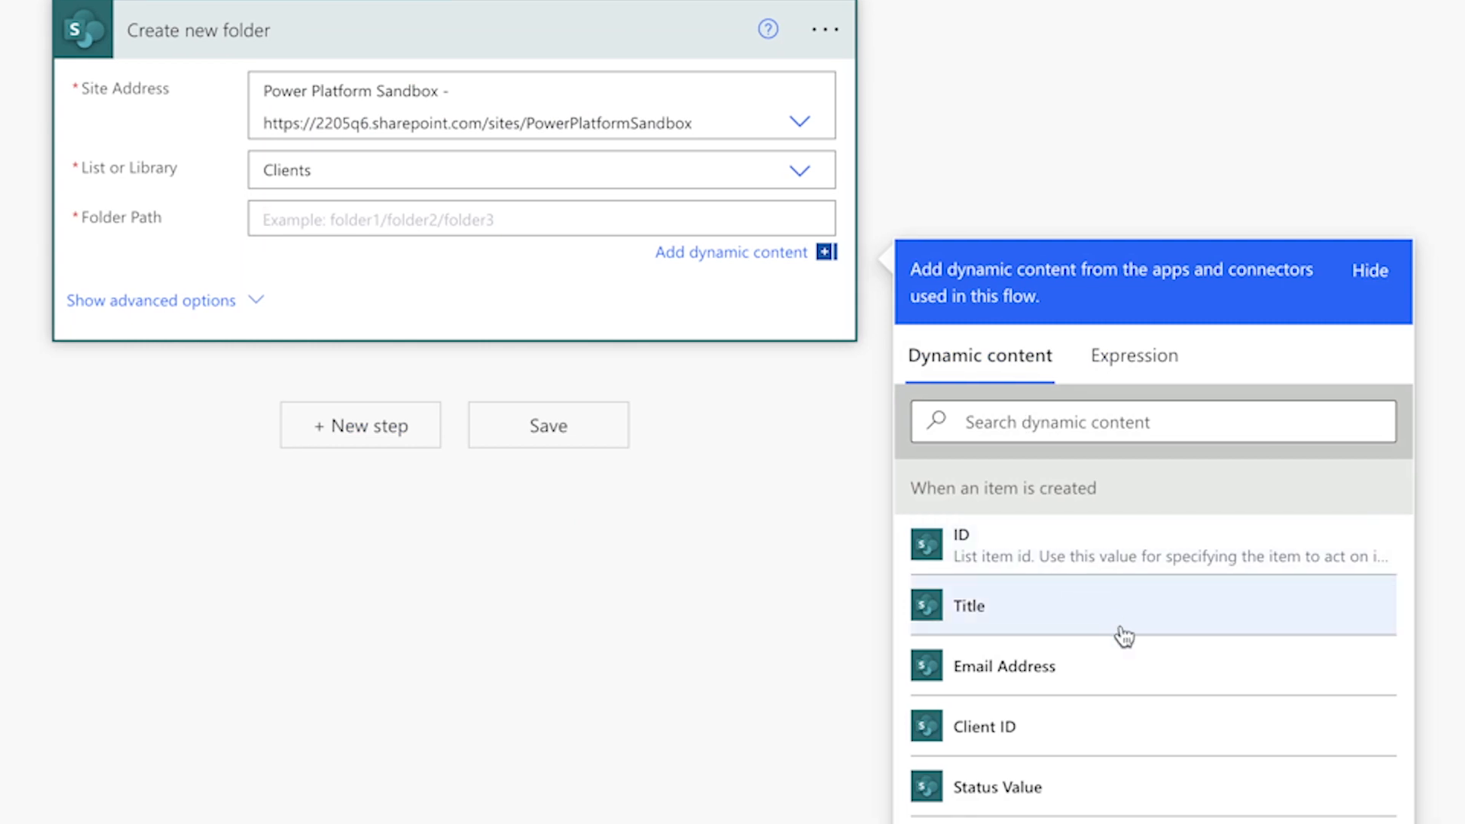
click(1083, 729)
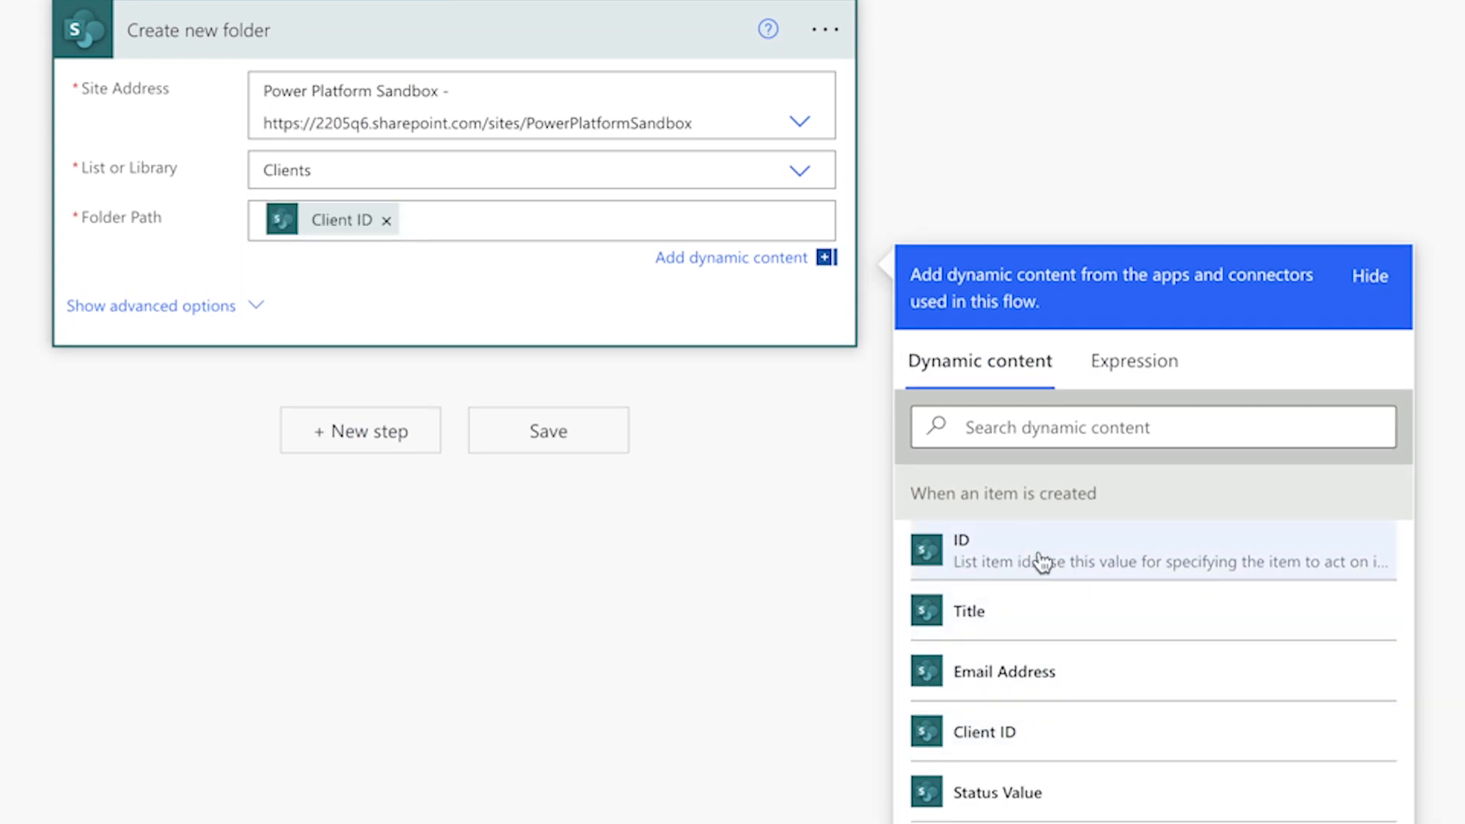
click(1038, 623)
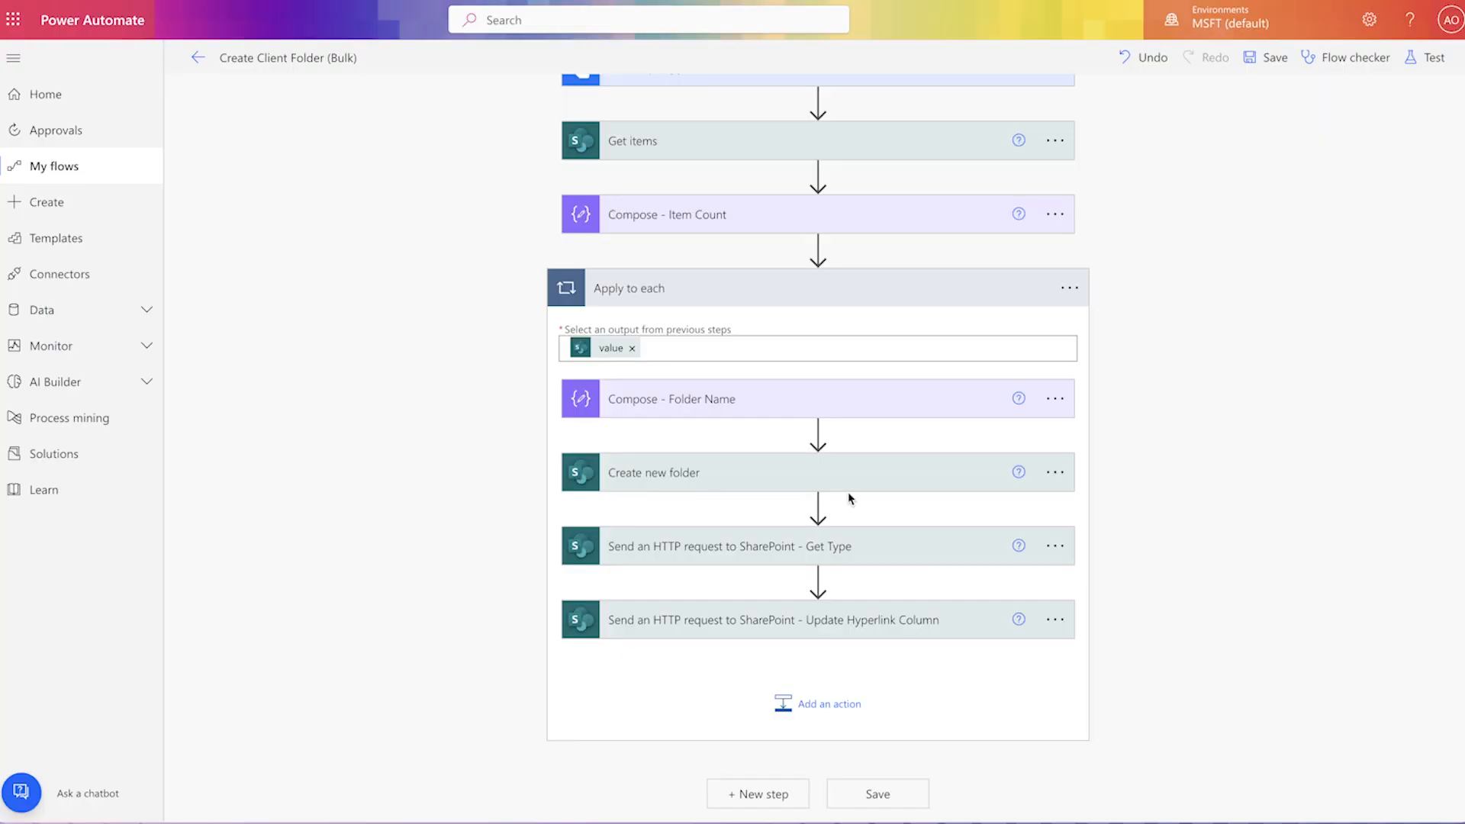
Step: Copy the Update Hyperlink Column and Get Type HTTP request actions from the Create Client Folder (Bulk) flow to the clipboard
click(1055, 620)
click(1179, 496)
click(1056, 546)
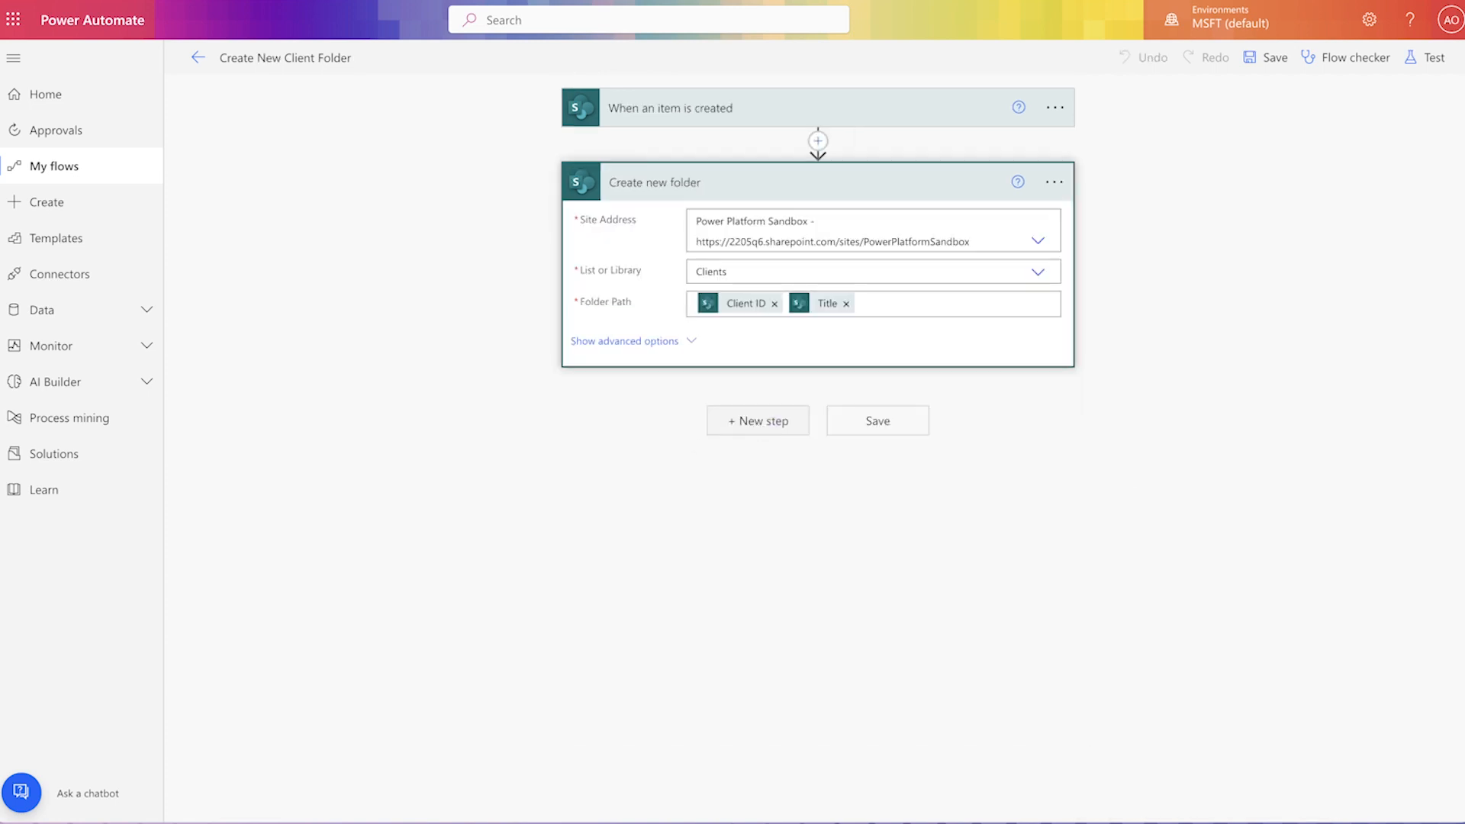
Step: Paste the copied Get Type and Update Hyperlink Column HTTP request actions after Create new folder in the Create New Client Folder flow
click(757, 421)
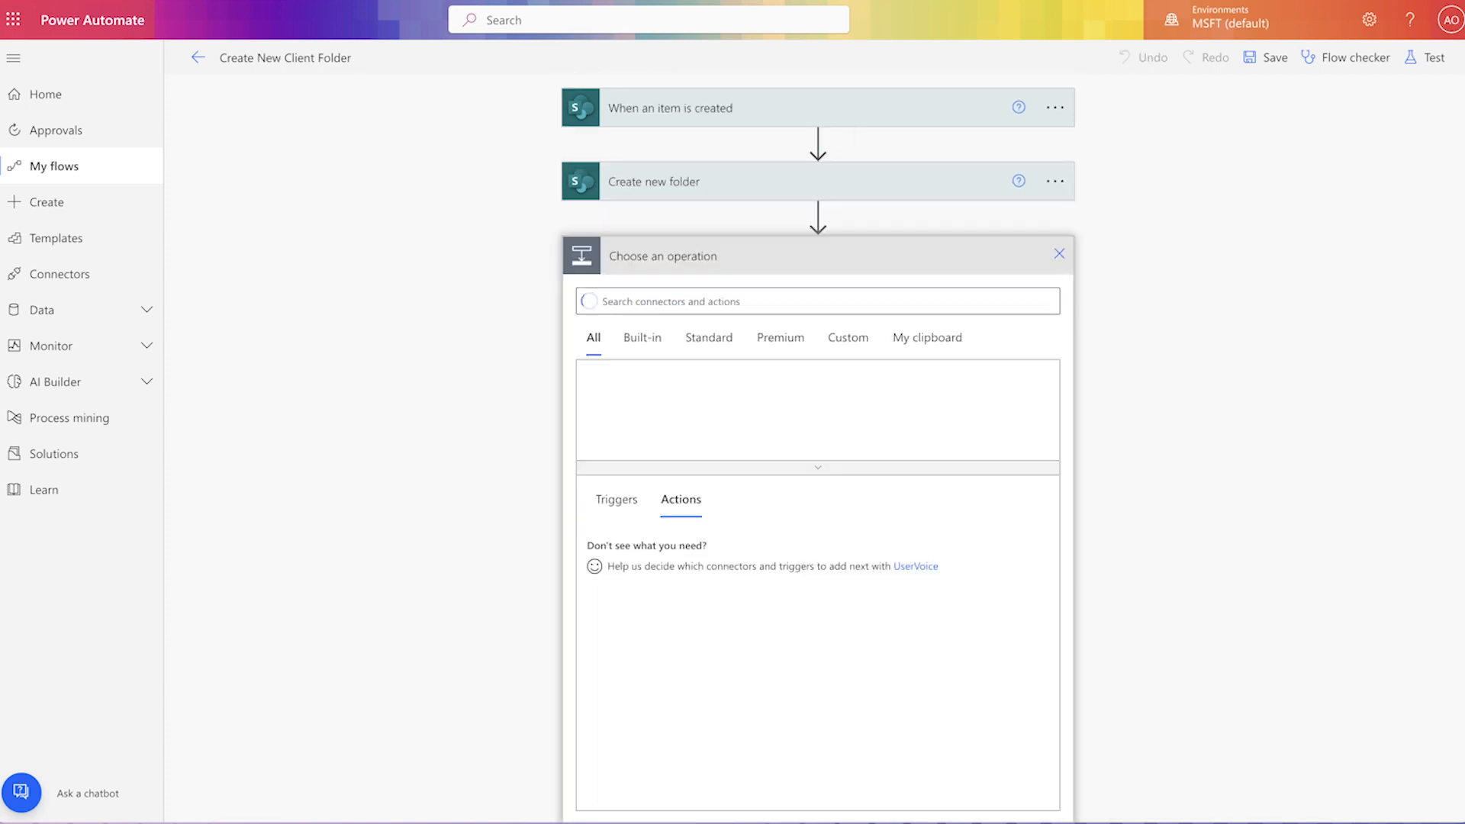
click(927, 337)
click(701, 356)
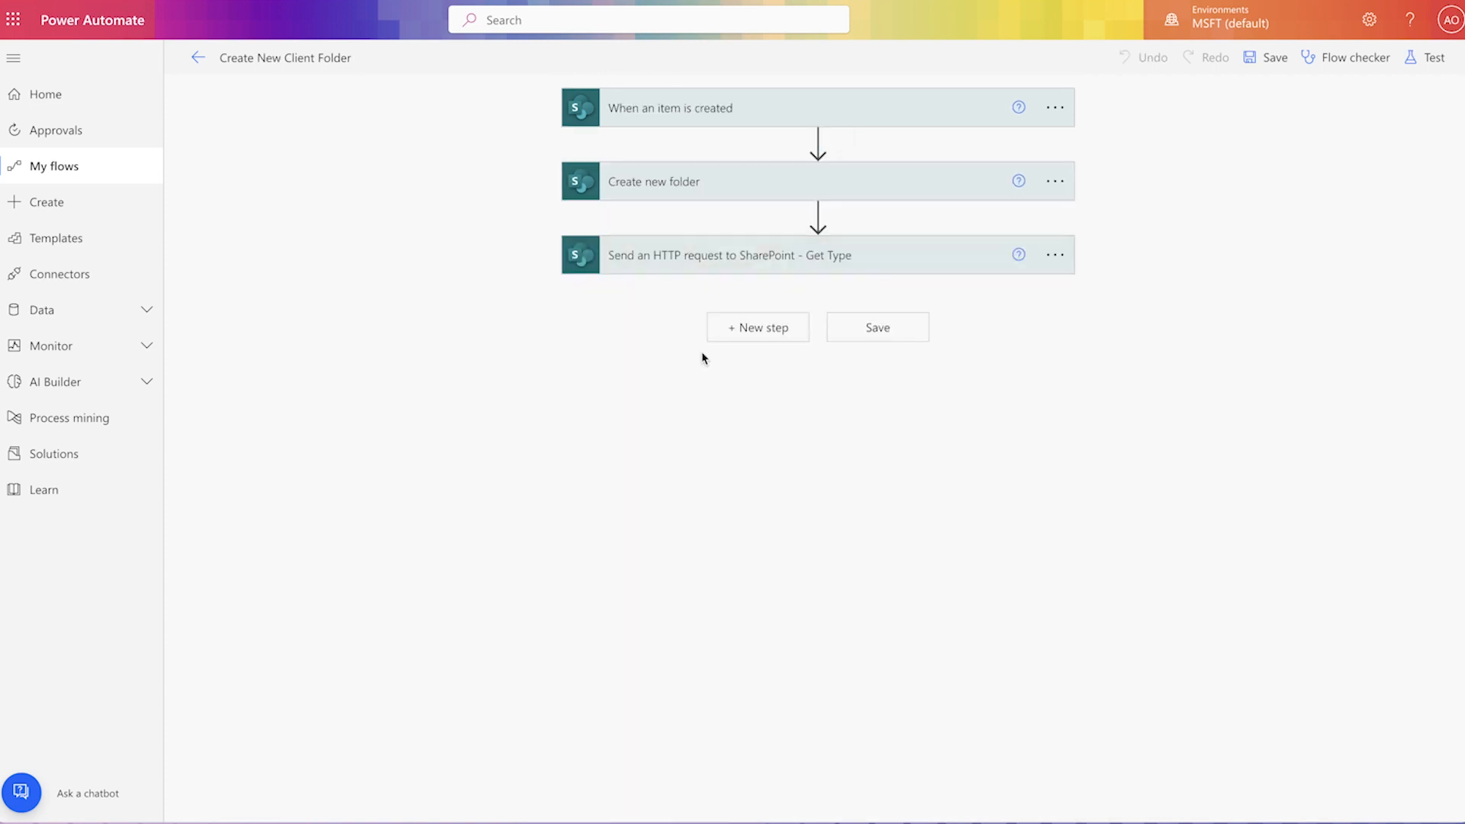
click(752, 336)
click(944, 385)
click(664, 476)
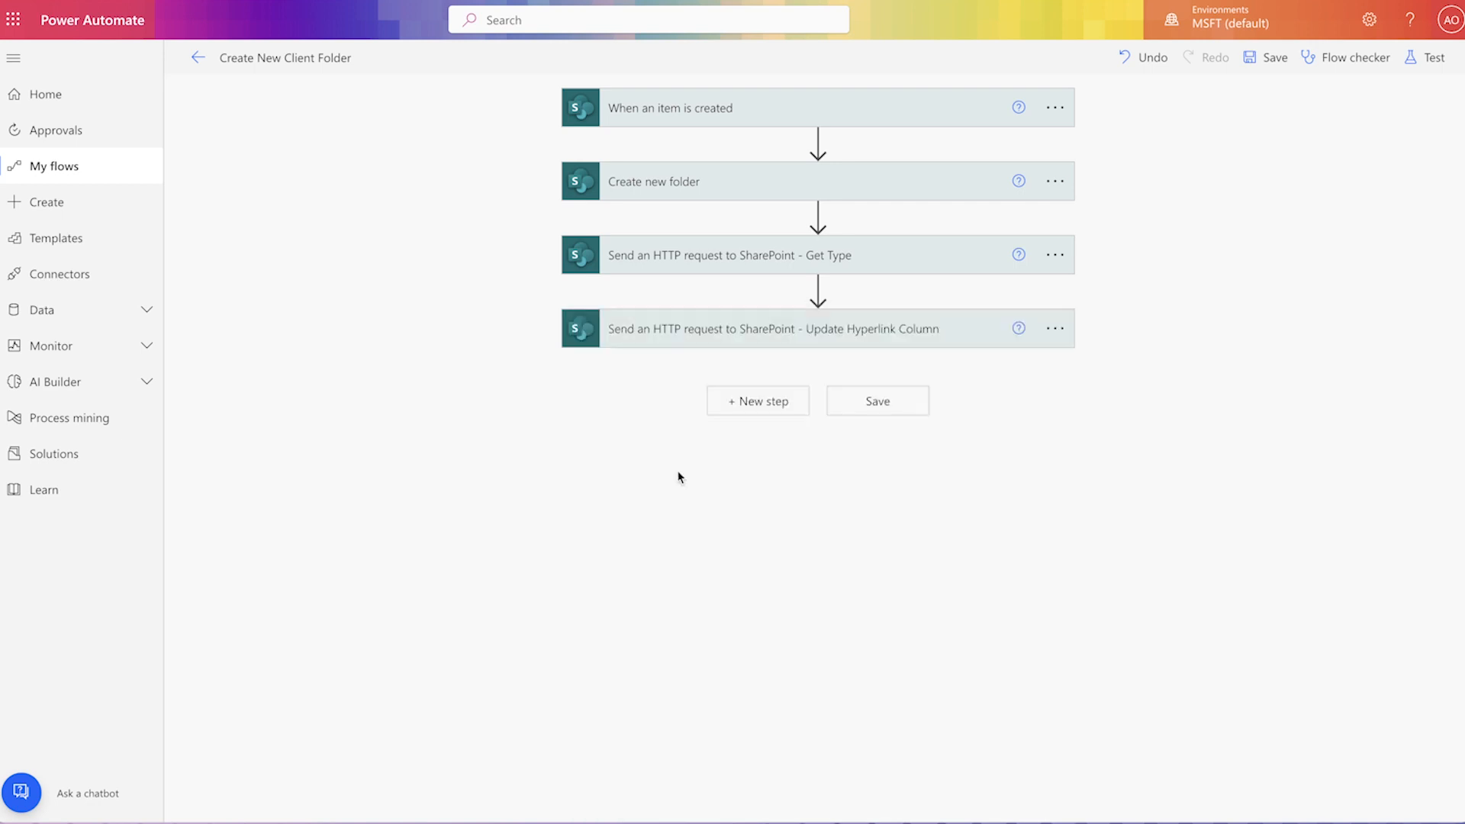
Step: Replace the ID token in the Update Hyperlink Column request's Uri with the ID from When an item is created
click(808, 336)
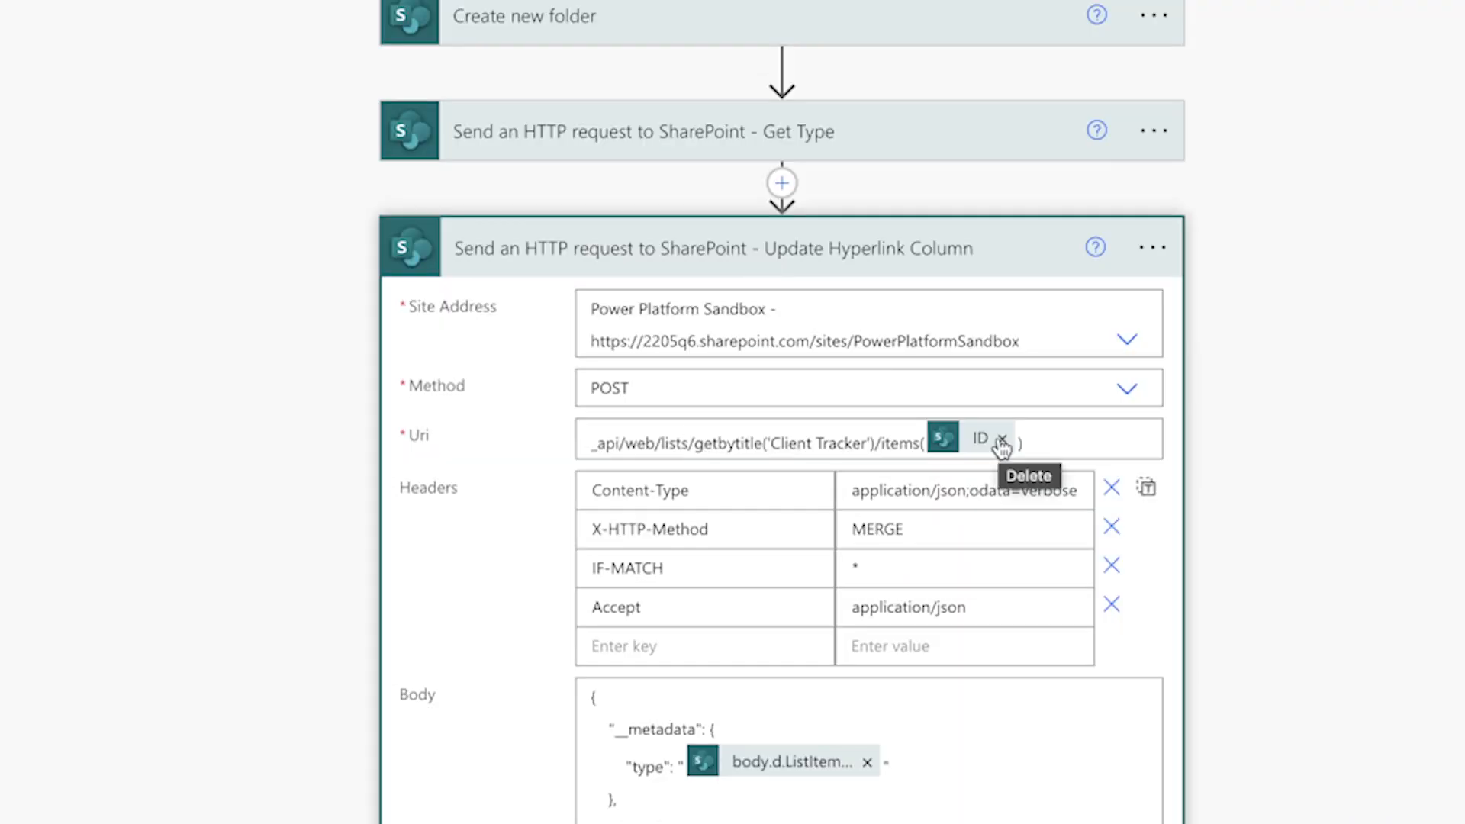
click(1002, 443)
scroll(1244, 626, down, 3)
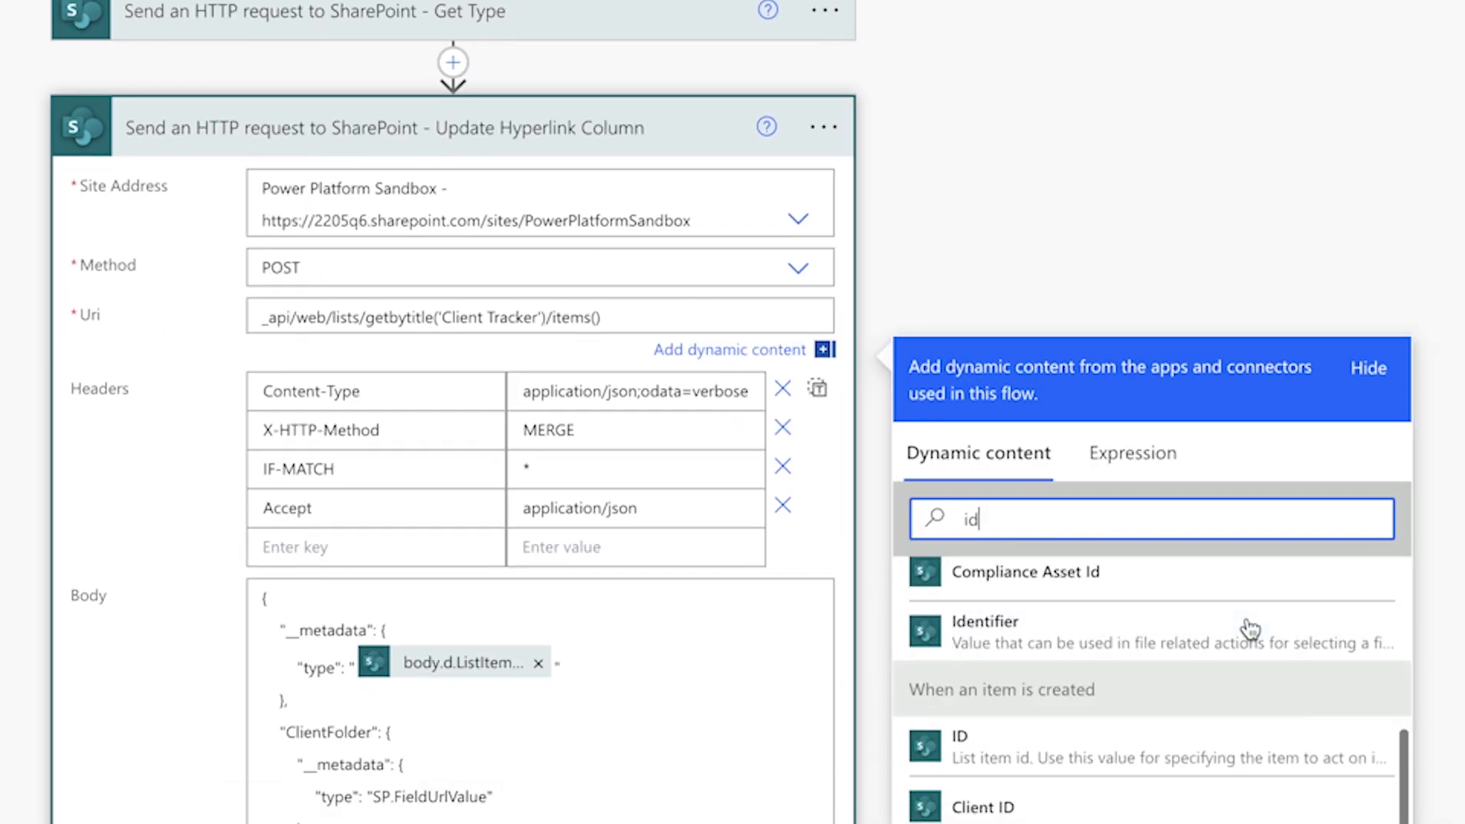
click(979, 755)
Step: Insert the Title dynamic value before "Folder" in the Description line of the Update Hyperlink Column request body
scroll(493, 589, down, 4)
click(494, 588)
text(title)
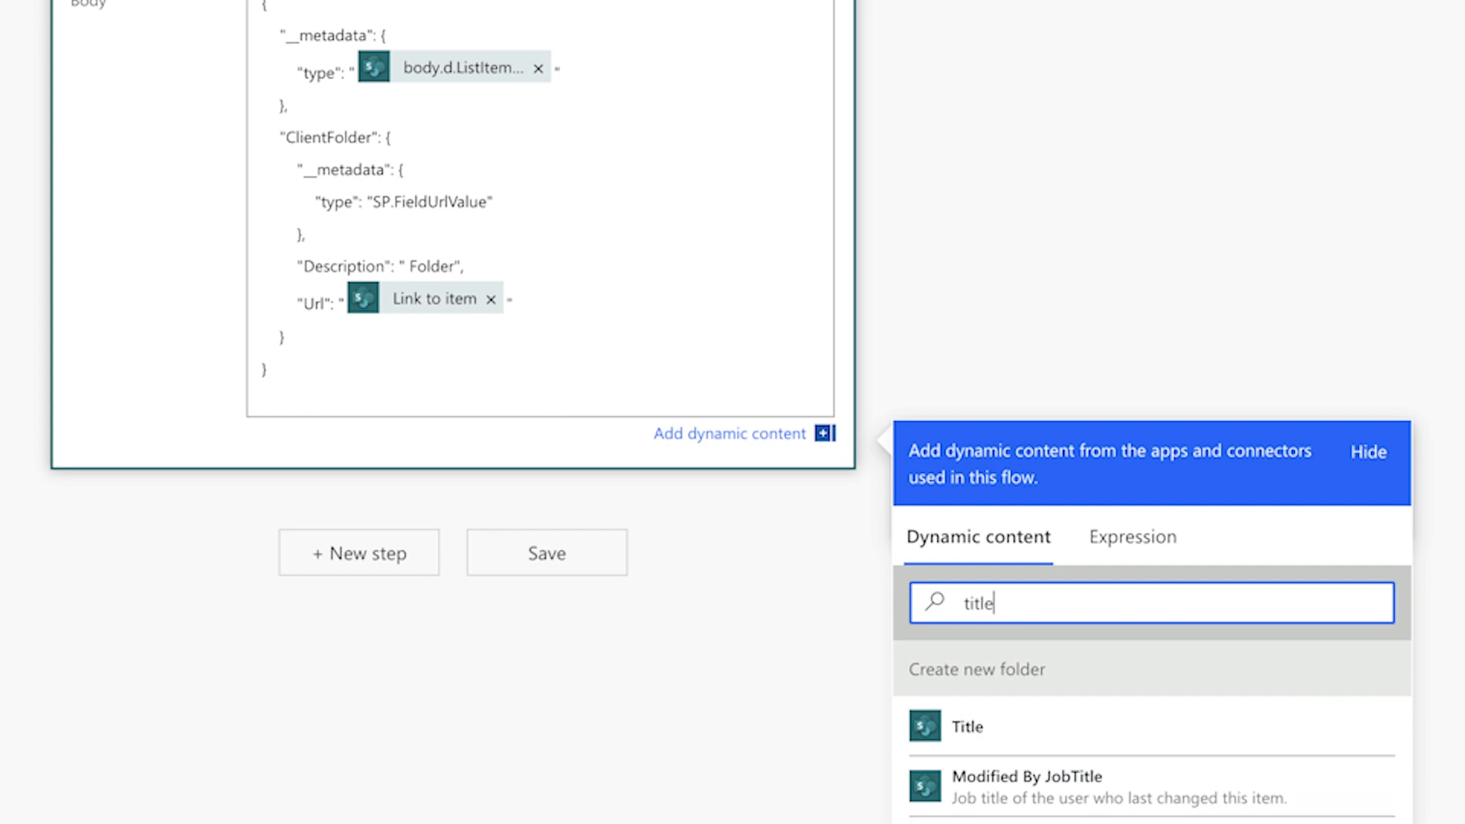
scroll(992, 660, down, 3)
scroll(995, 728, up, 3)
Step: Replace the Url value in the Update Hyperlink Column request body with a fresh Link to item dynamic value
click(490, 303)
double_click(986, 608)
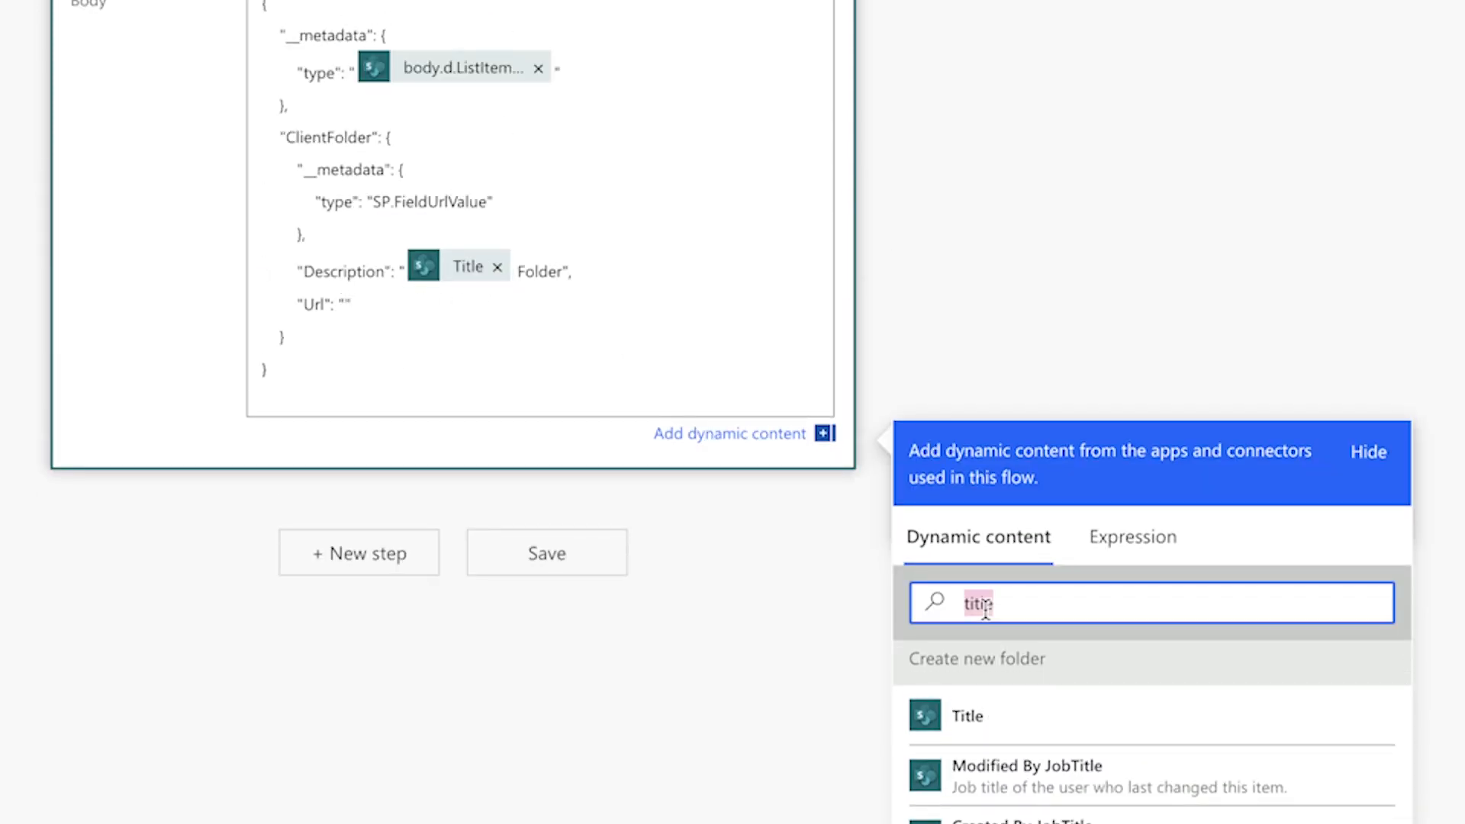
text(link)
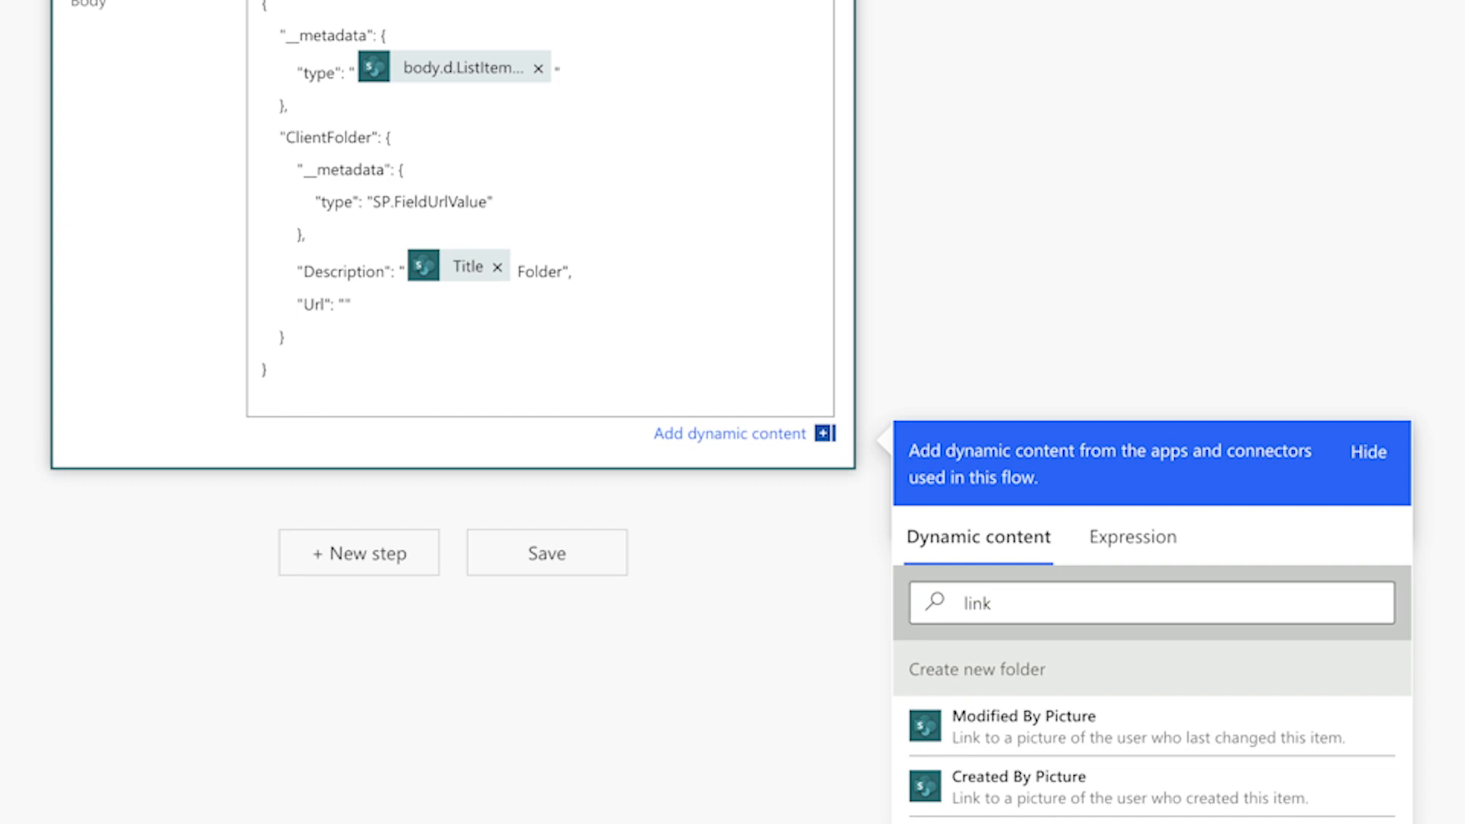
scroll(1036, 658, down, 2)
click(1036, 647)
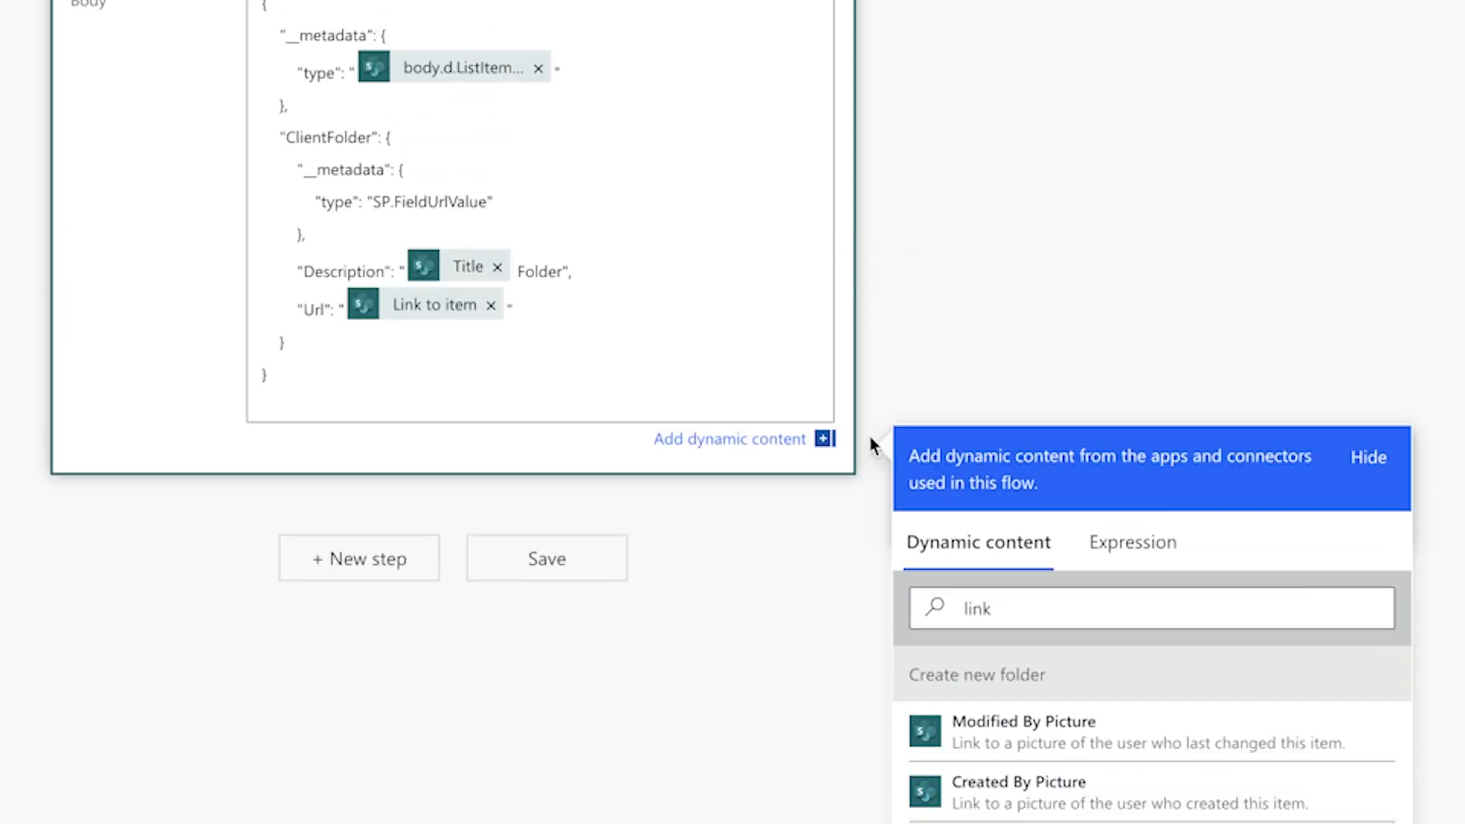
Step: Save the Create New Client Folder flow and start a manual test
click(569, 583)
click(1429, 56)
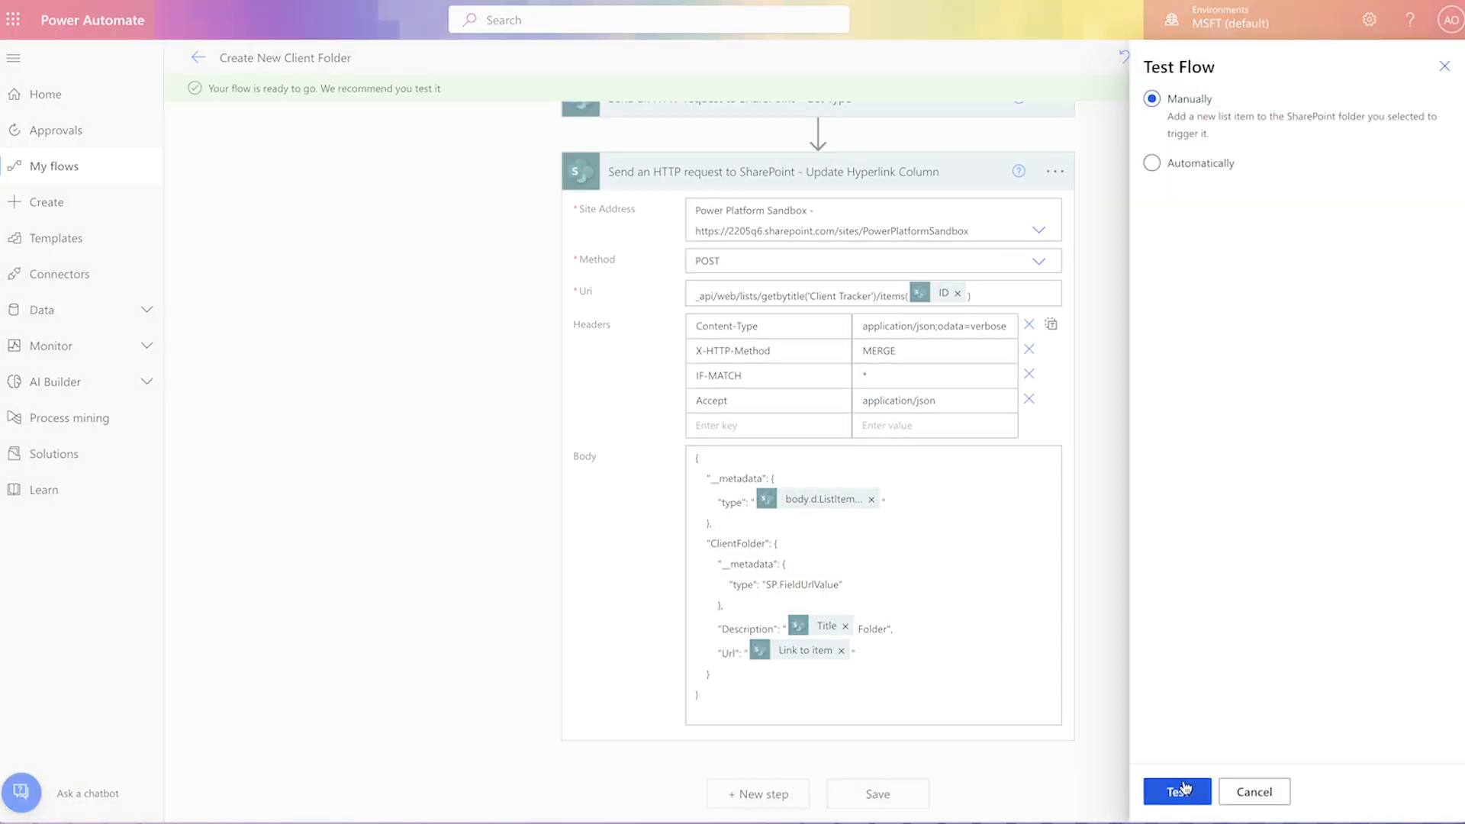
click(1177, 791)
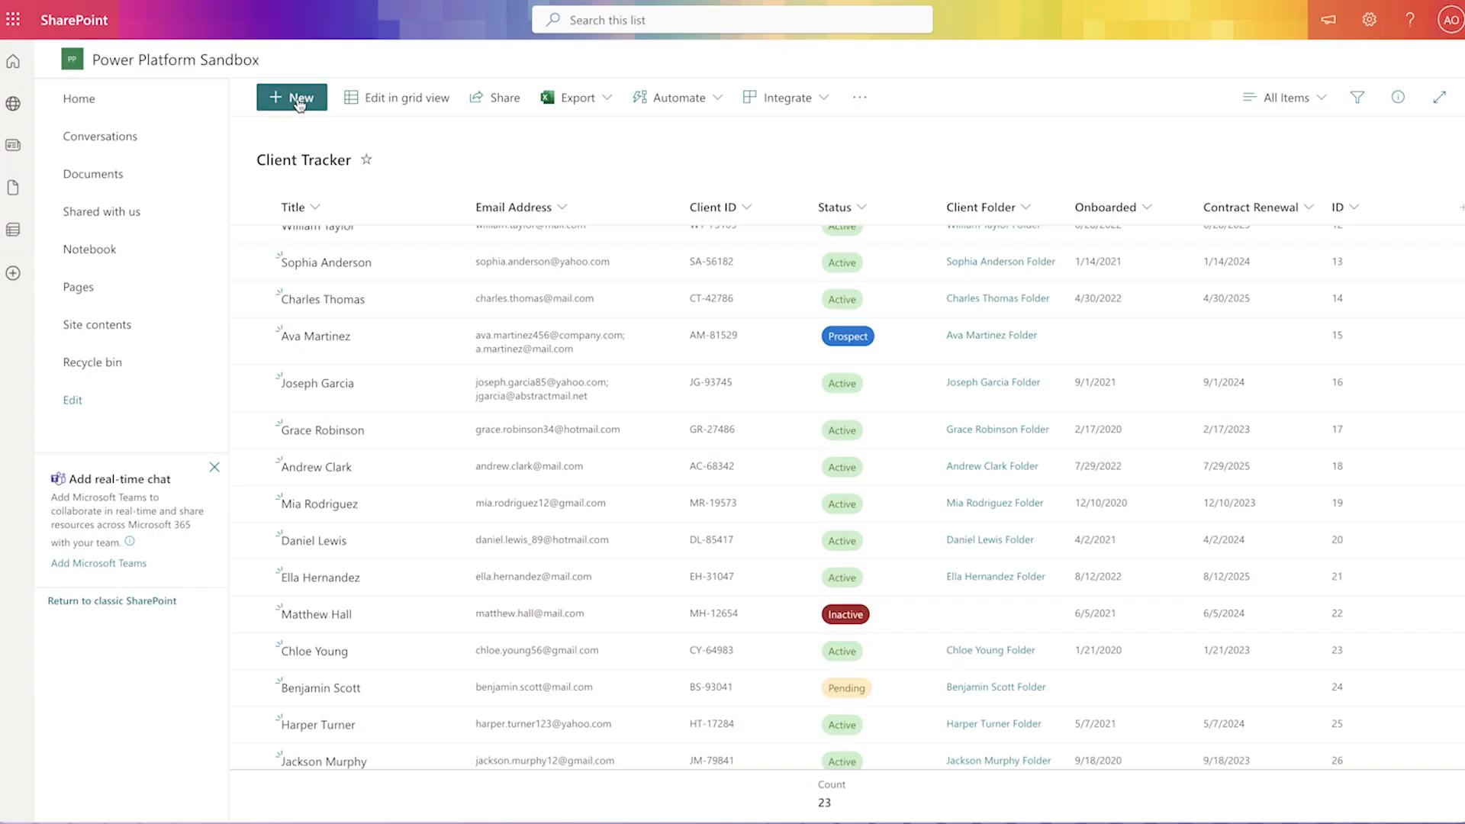
Step: Add a Client Tracker item titled Test Client with an email address, a client ID and the status Active, and save it
click(291, 97)
click(1127, 181)
text(Test Client)
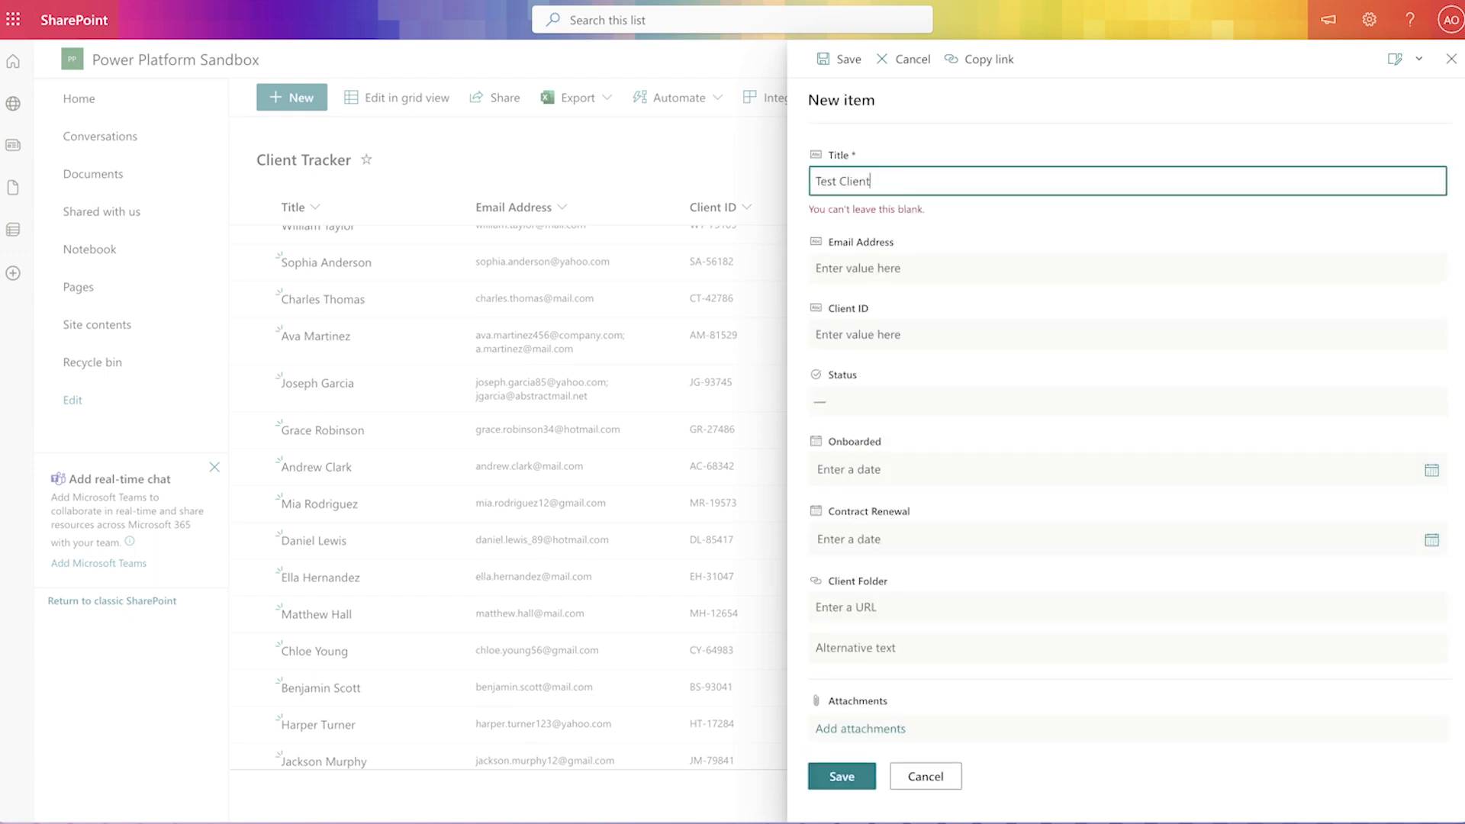
key(Tab)
text(client@)
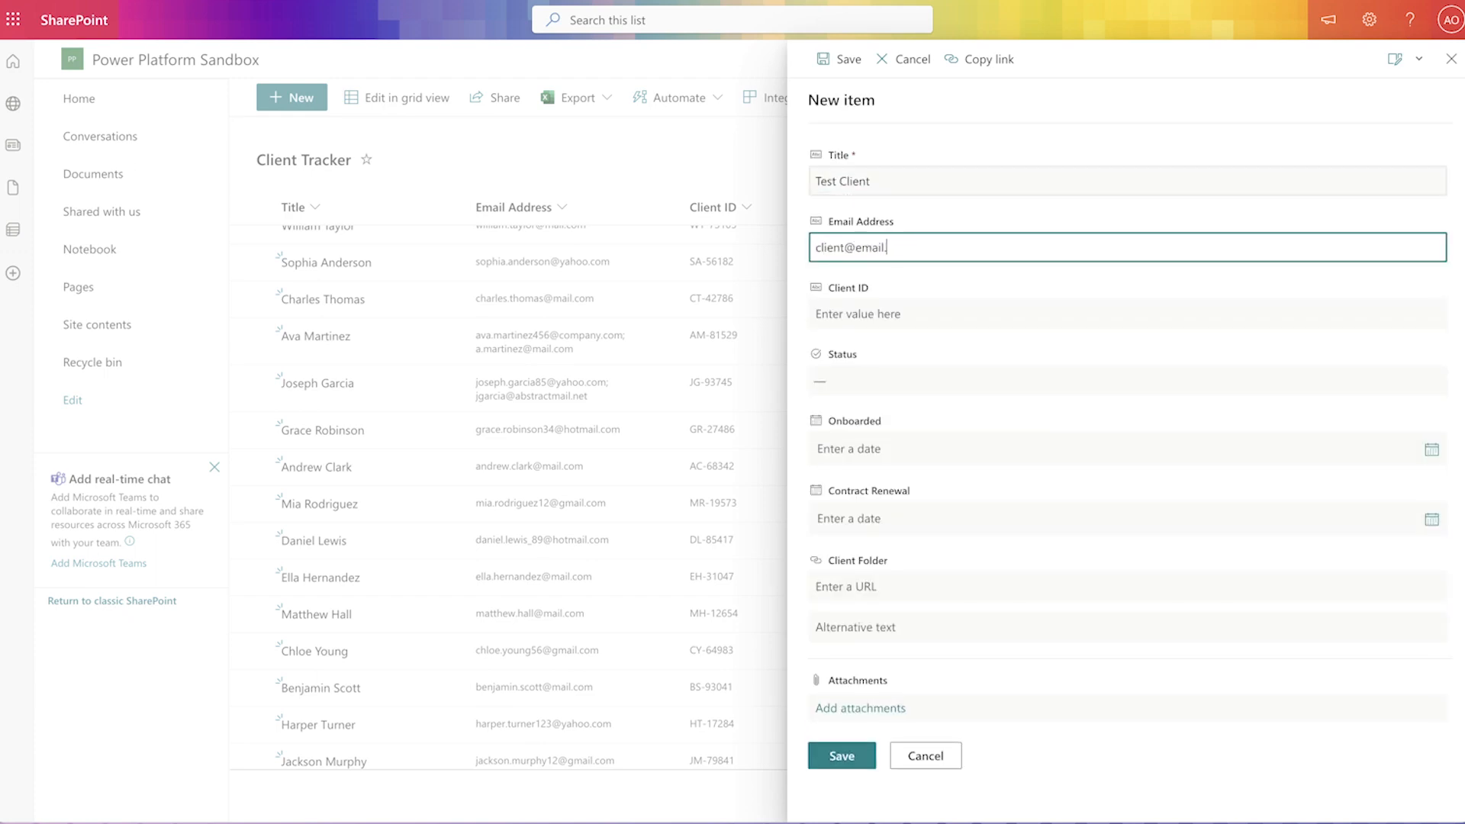
key(Tab)
text(TC)
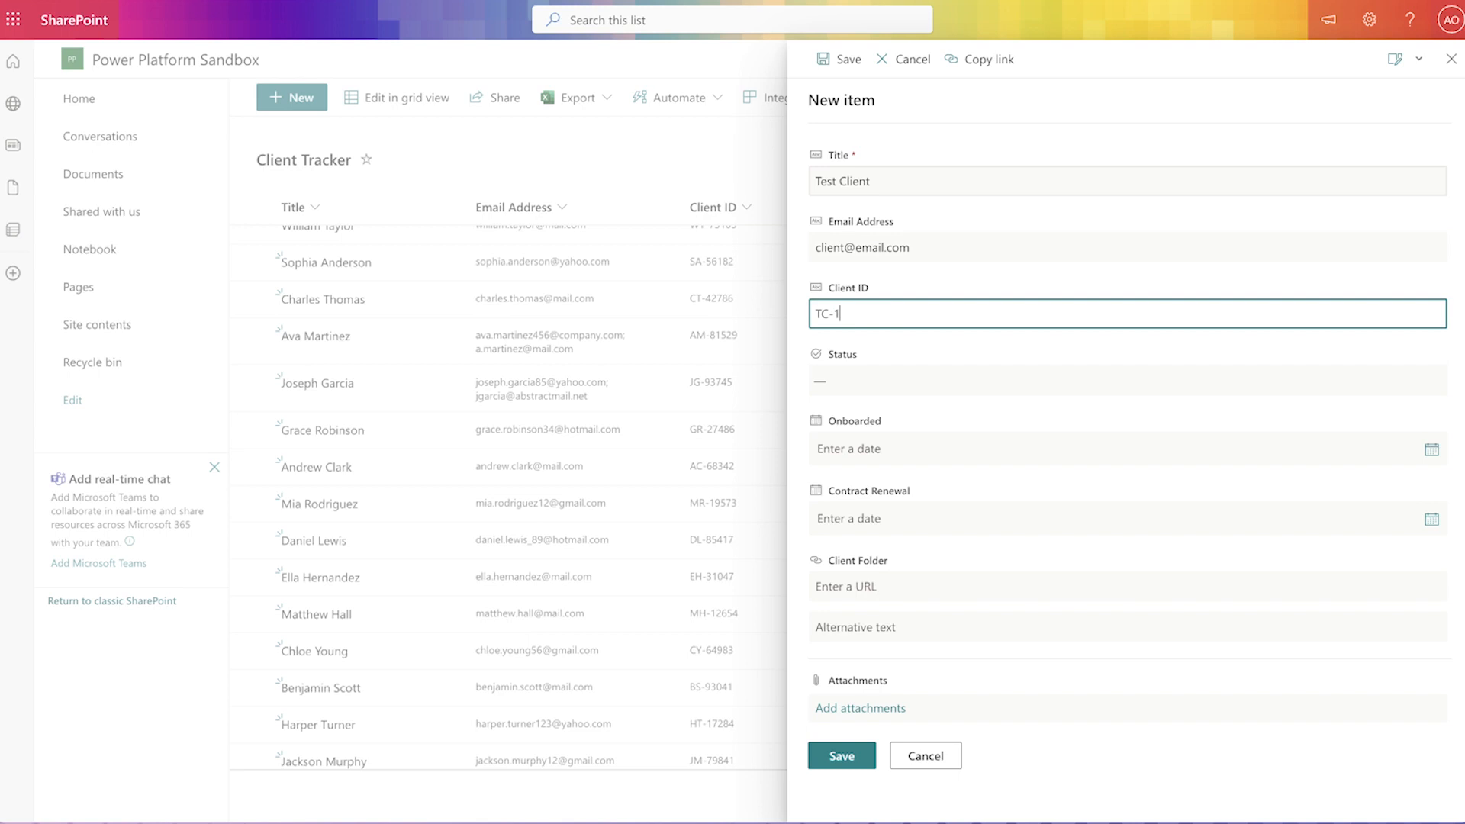
click(906, 379)
click(902, 425)
click(856, 756)
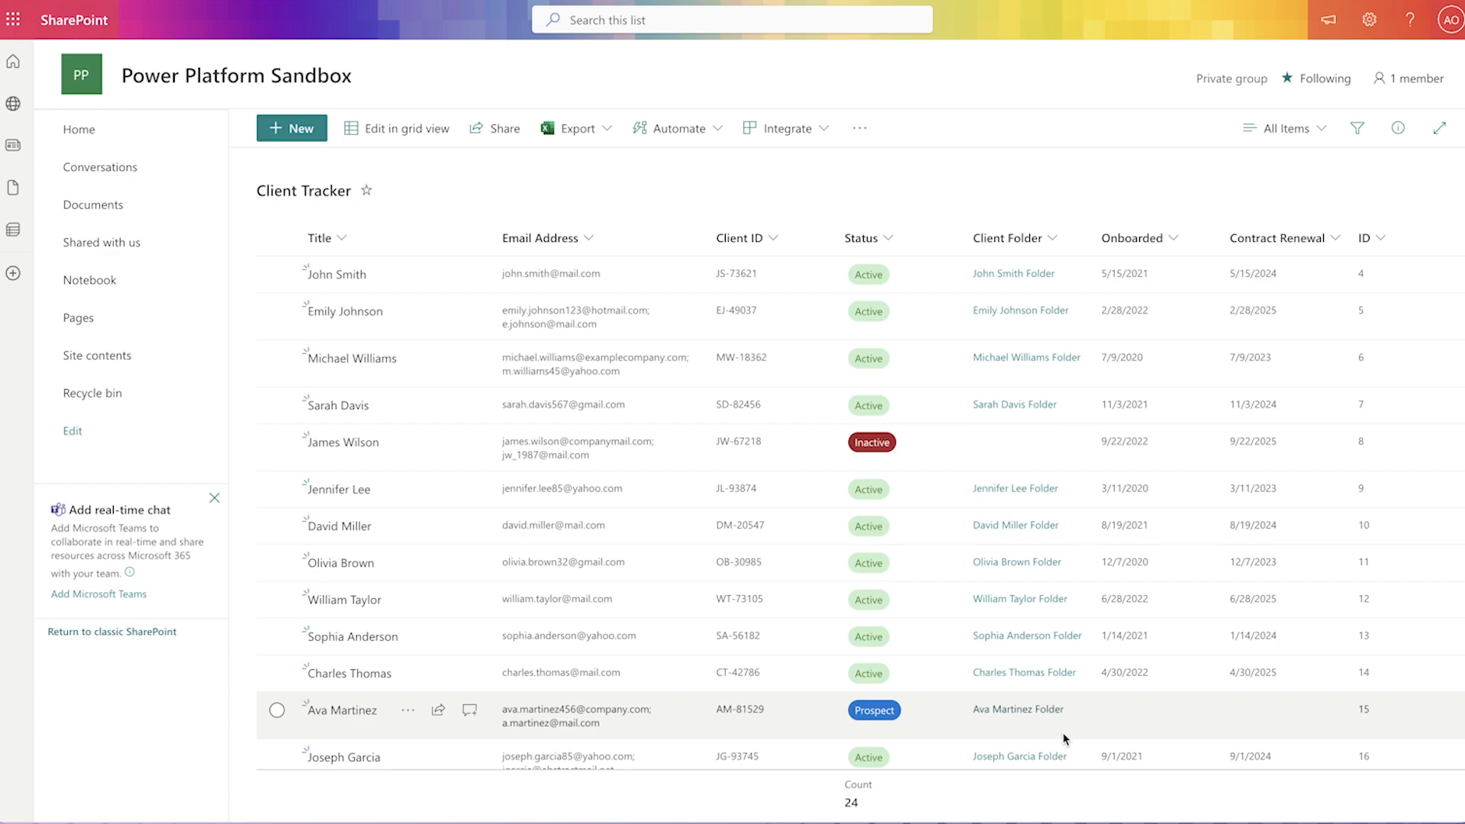
Step: Open the client folder link in the Test Client row of the Client Tracker list
scroll(1066, 737, down, 5)
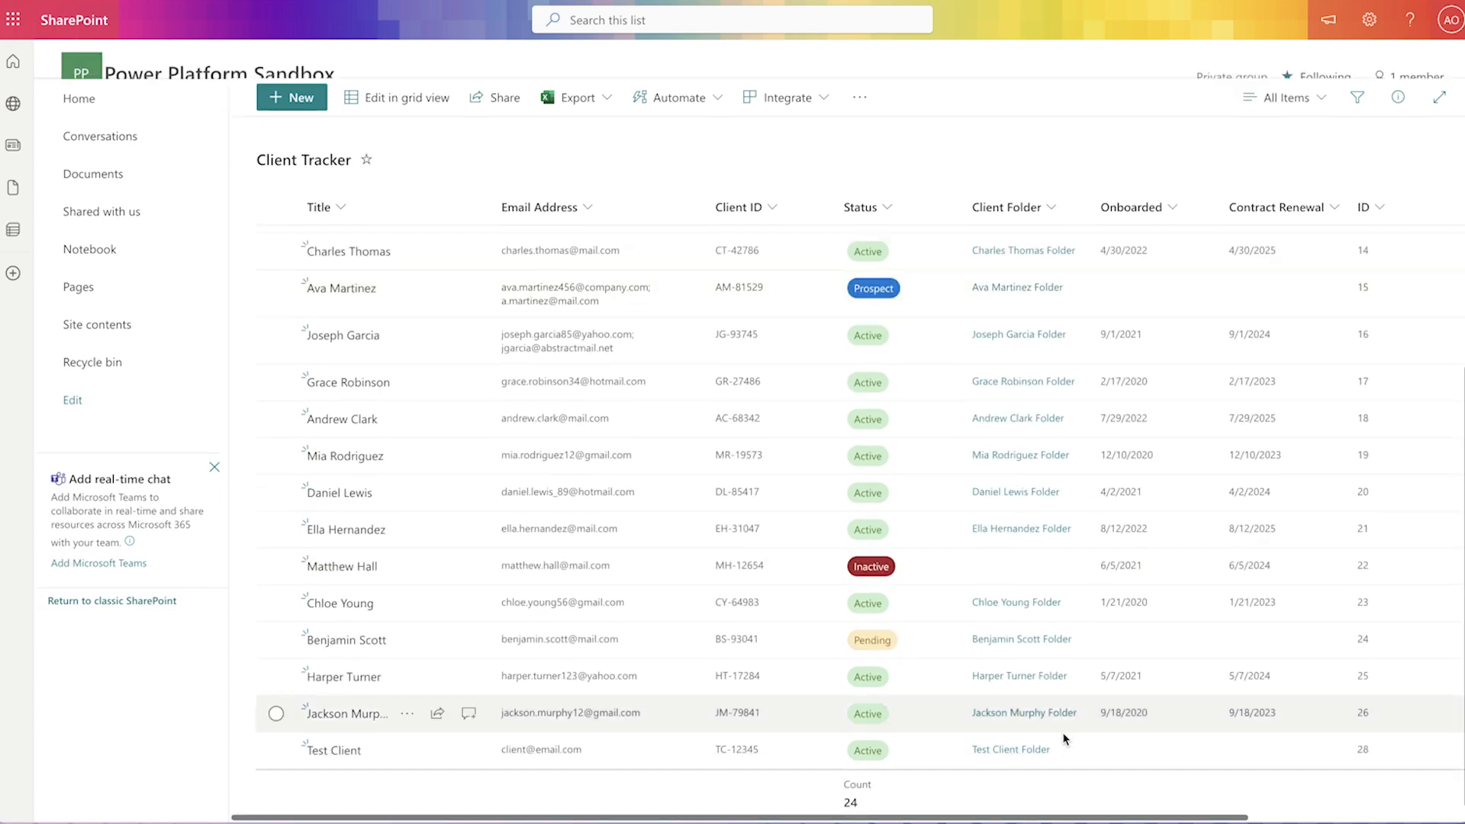
click(1018, 750)
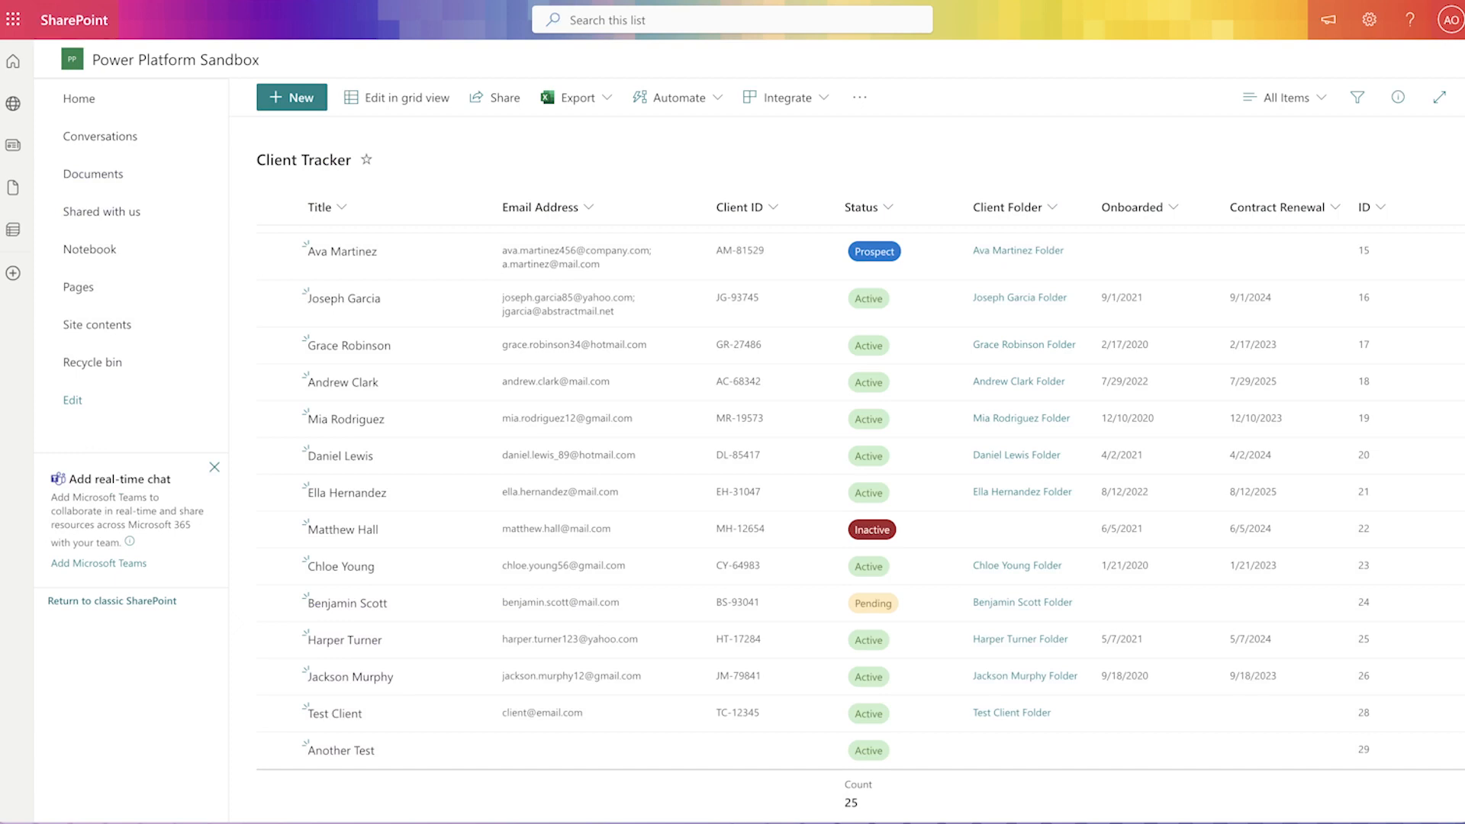
Step: Edit the Client ID column of the Client Tracker list to make it a required field, and save the change
click(772, 206)
mouse_move(816, 367)
click(894, 366)
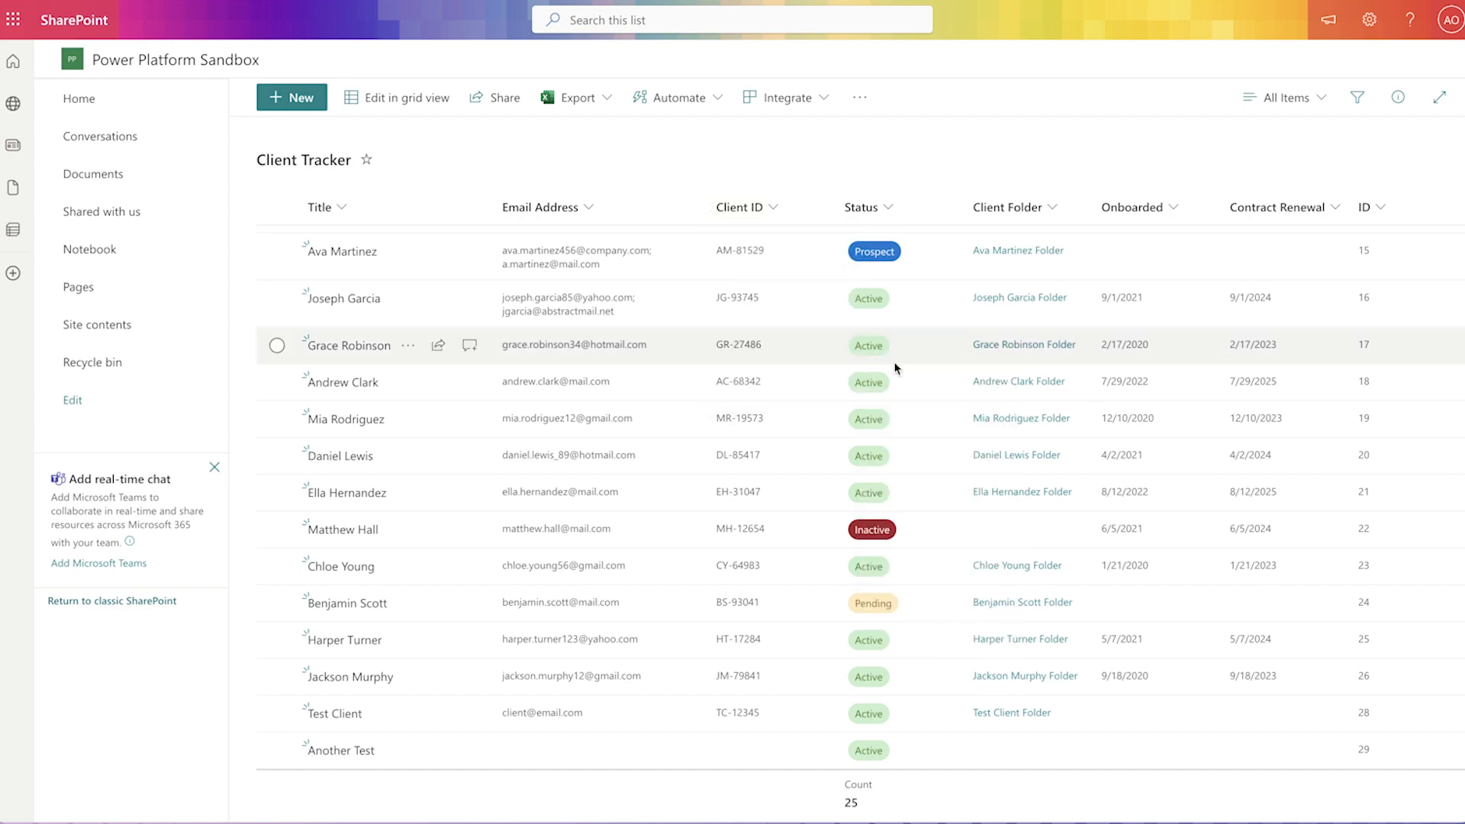
click(1292, 390)
click(1218, 522)
click(1237, 794)
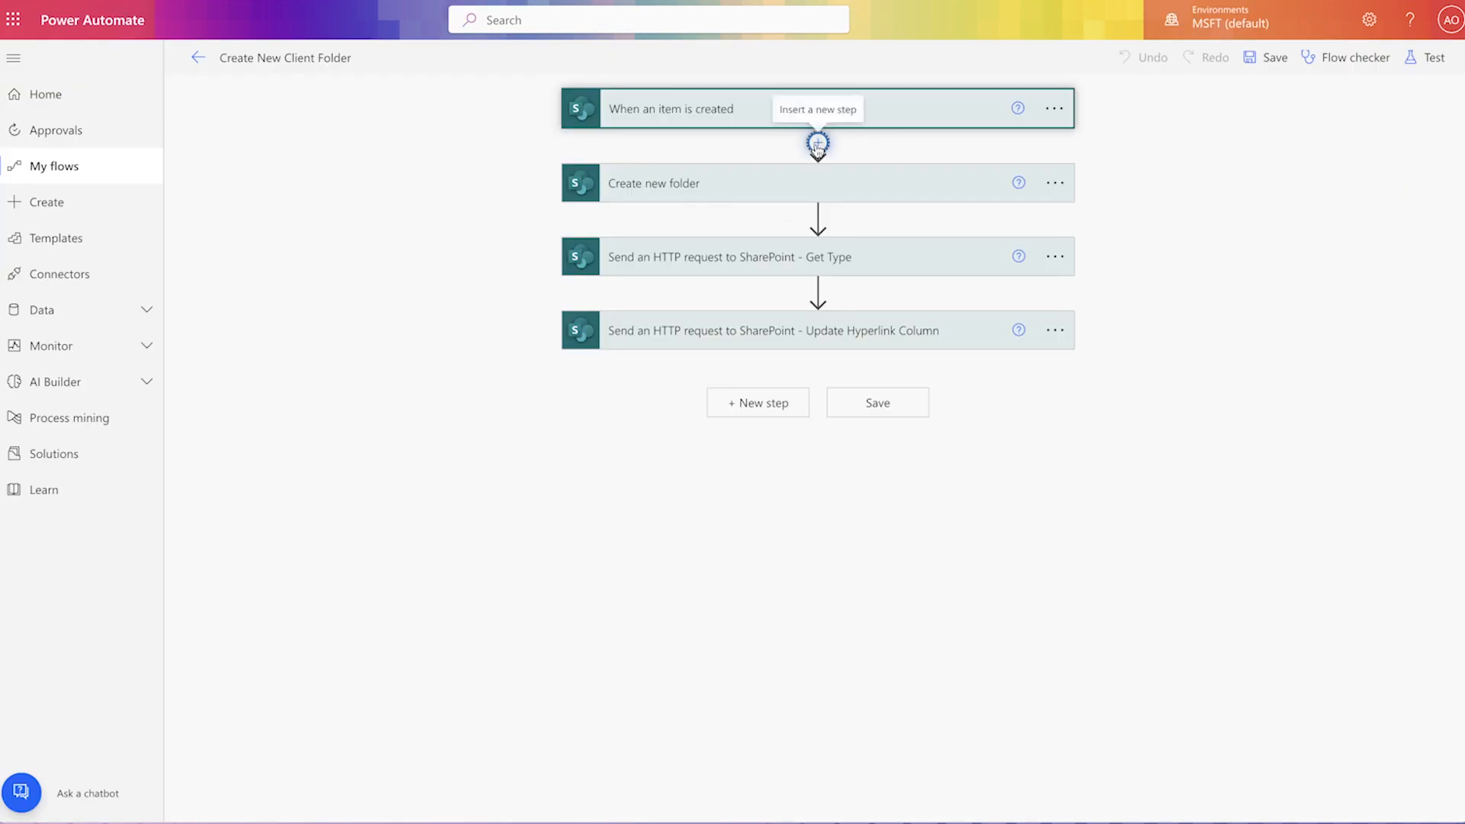
Step: Insert a Condition after the When an item is created trigger, checking that Status Value is equal to Active
click(817, 143)
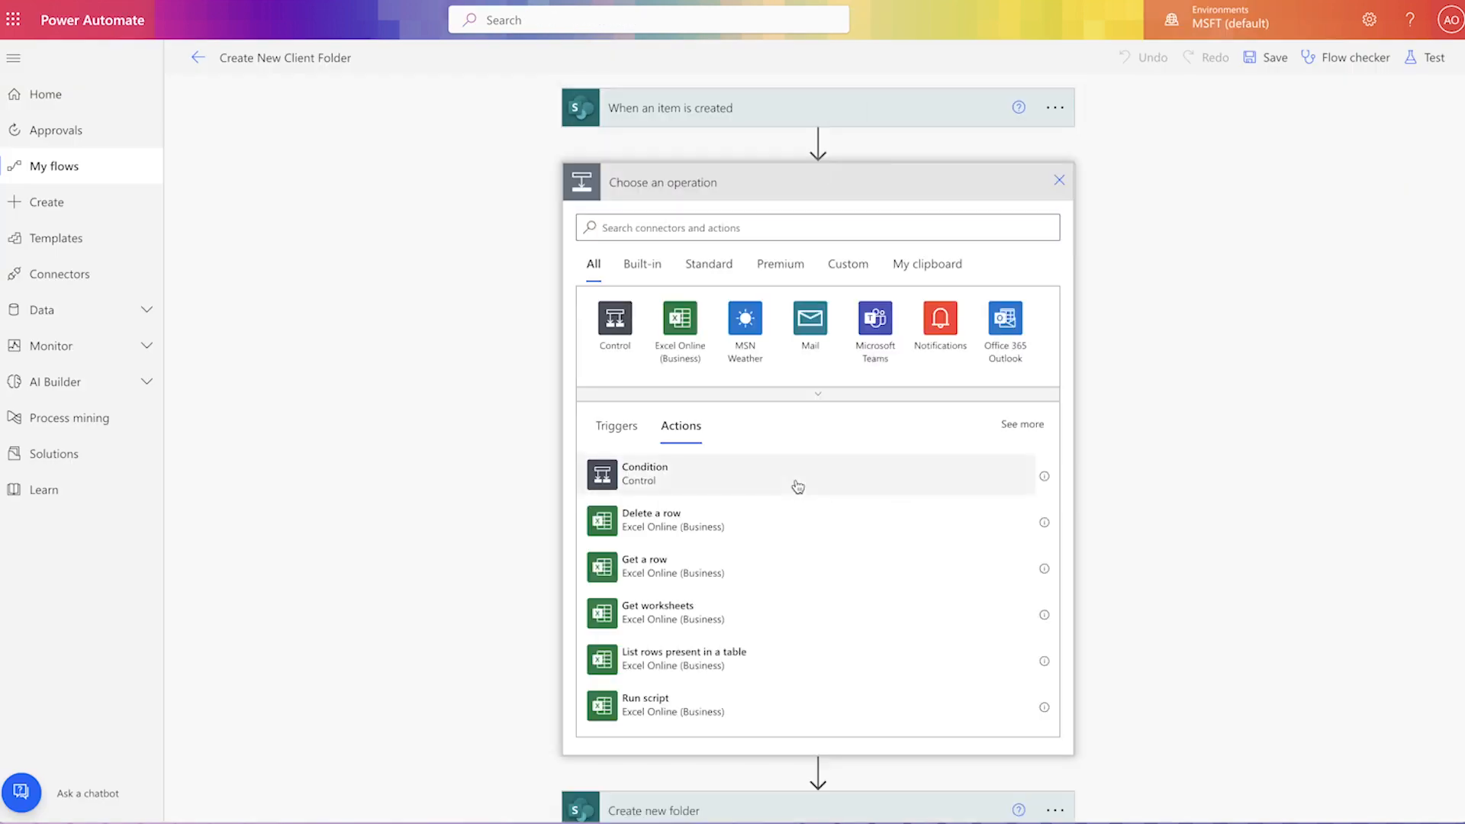
click(796, 485)
click(626, 236)
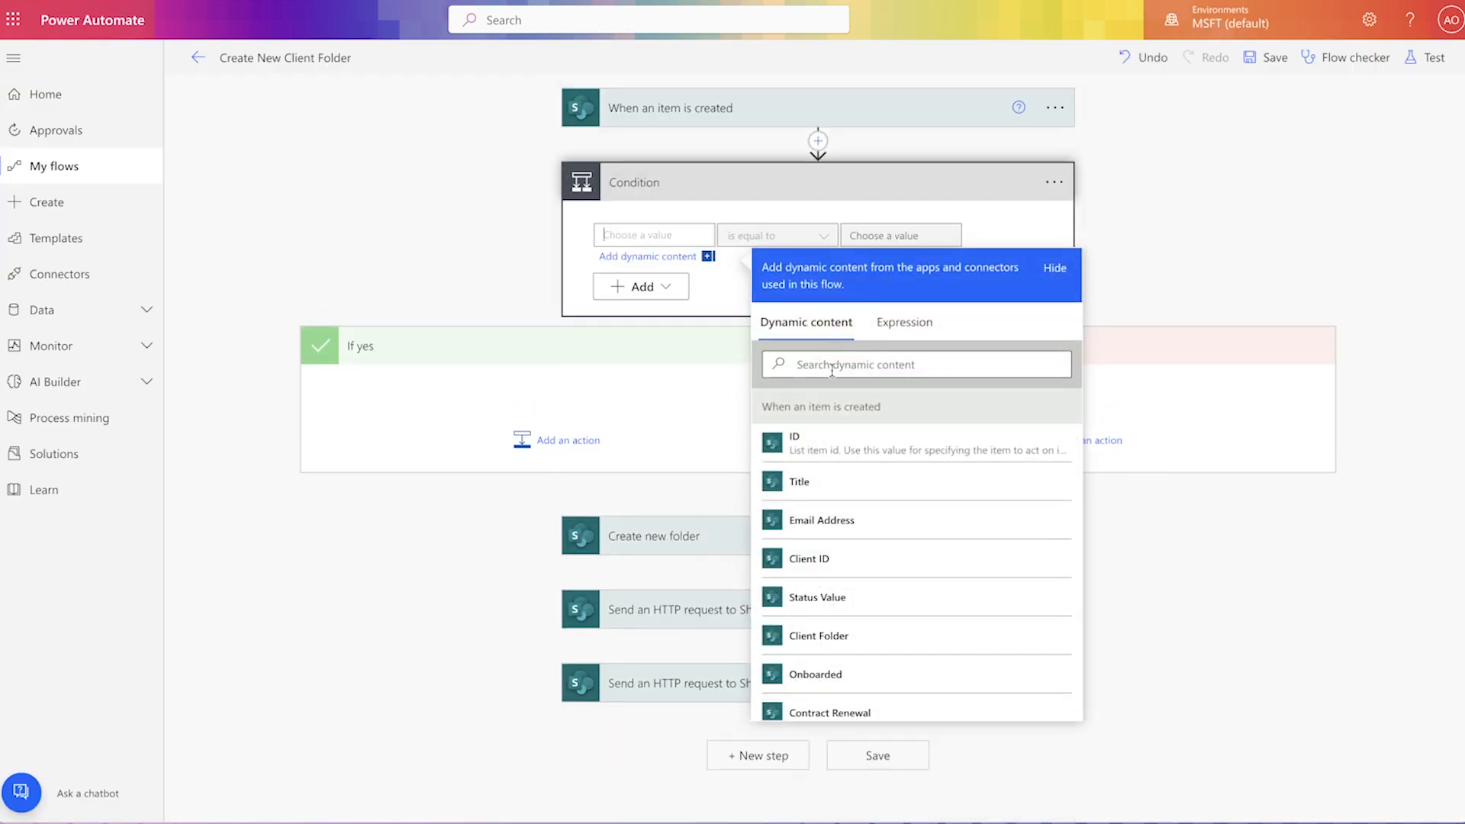
click(877, 602)
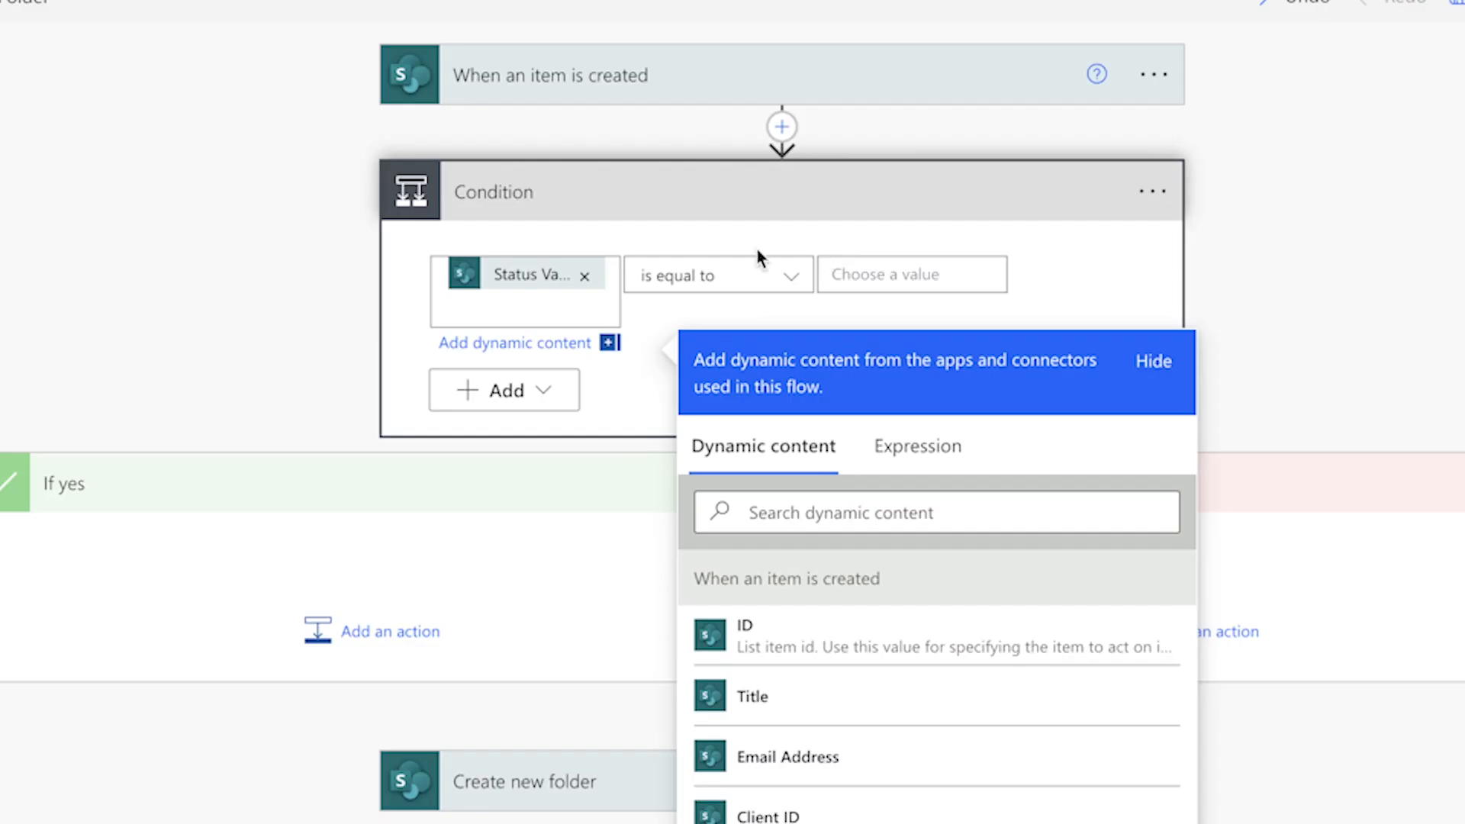
click(878, 274)
text(Active)
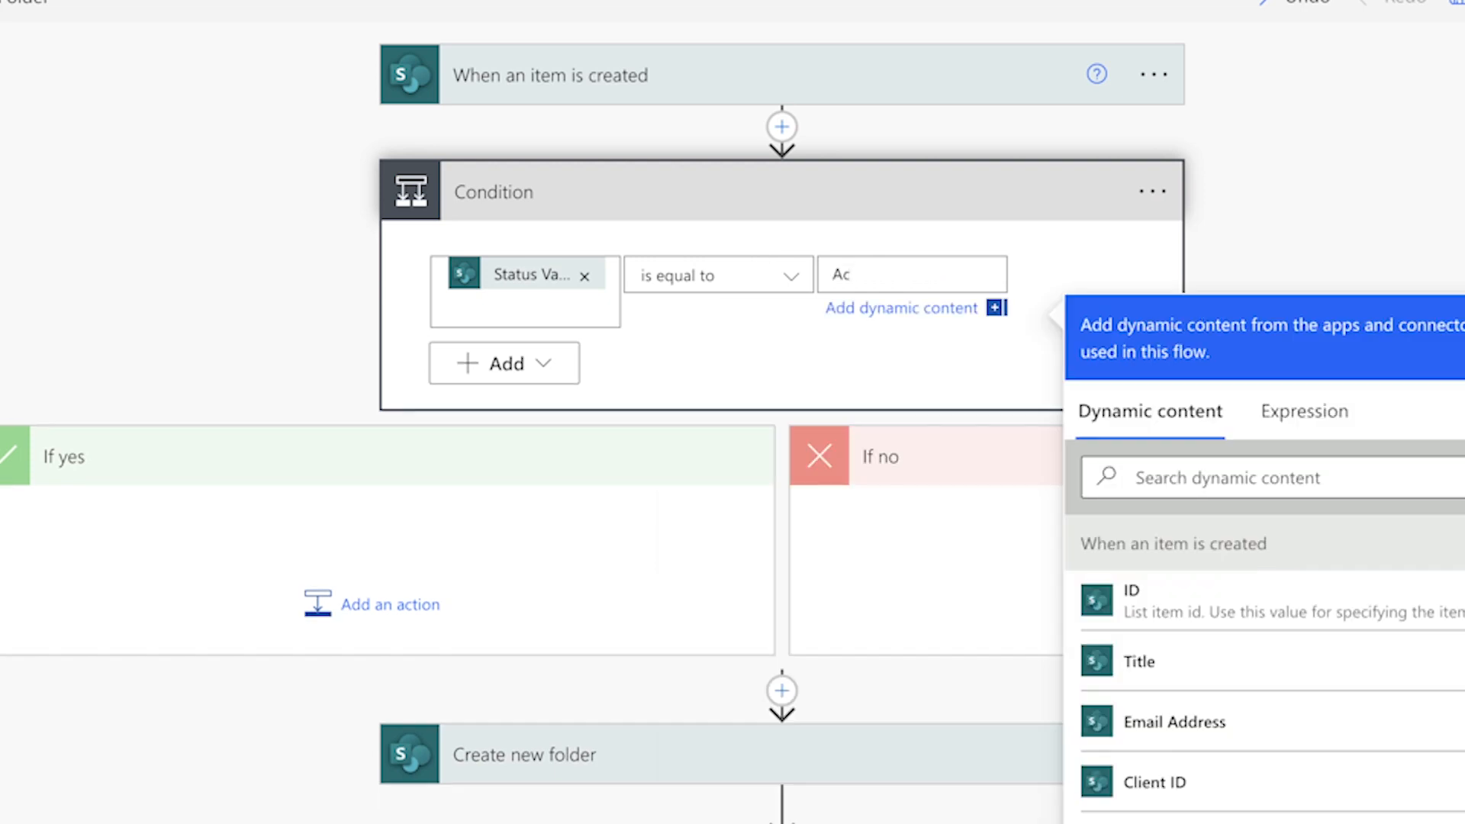
Step: Add a second row to the Condition checking that Status Value is equal to Pending
click(542, 369)
click(555, 418)
click(556, 406)
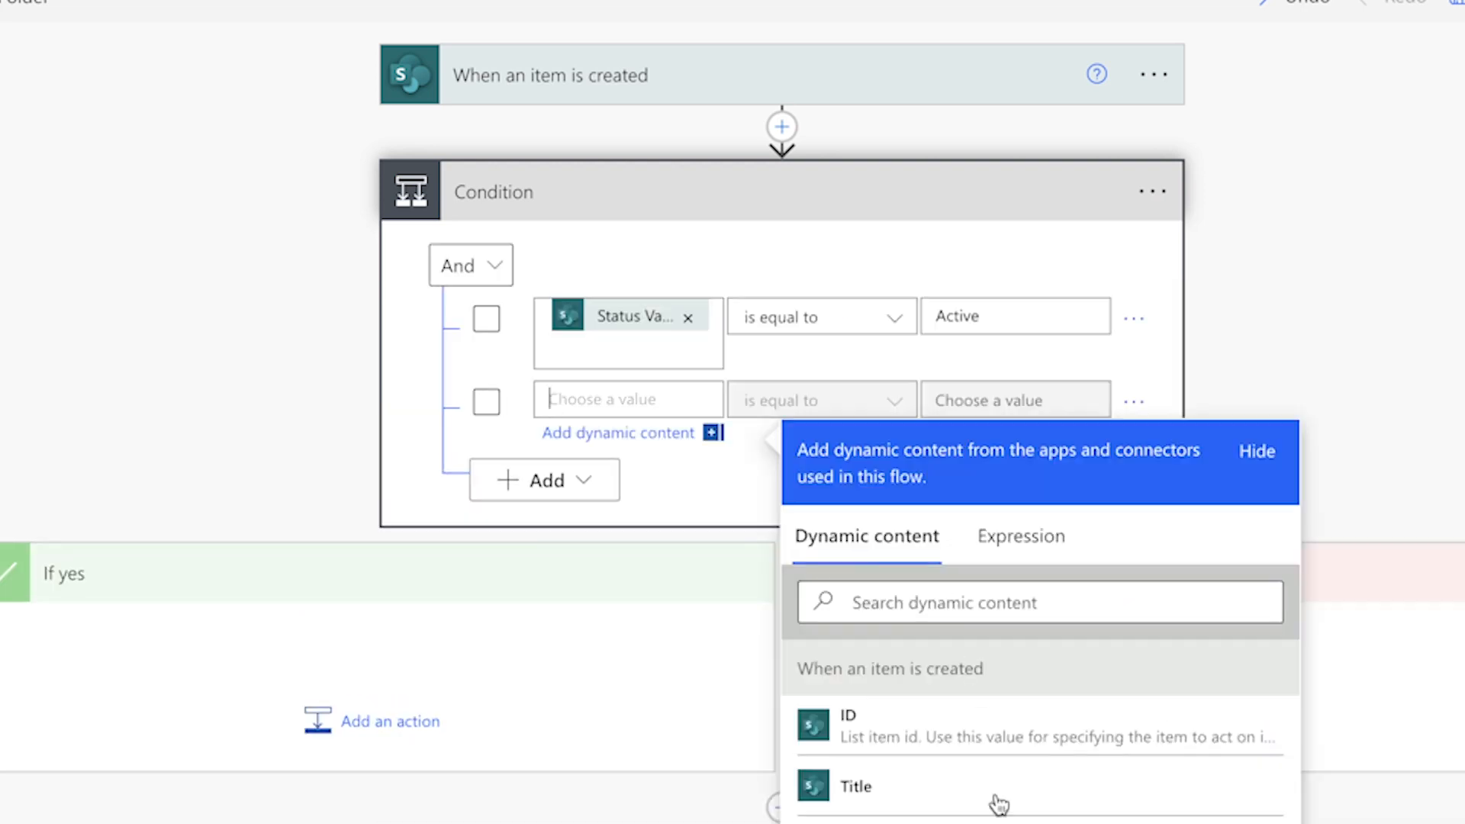
click(1015, 823)
click(999, 399)
text(Pendin)
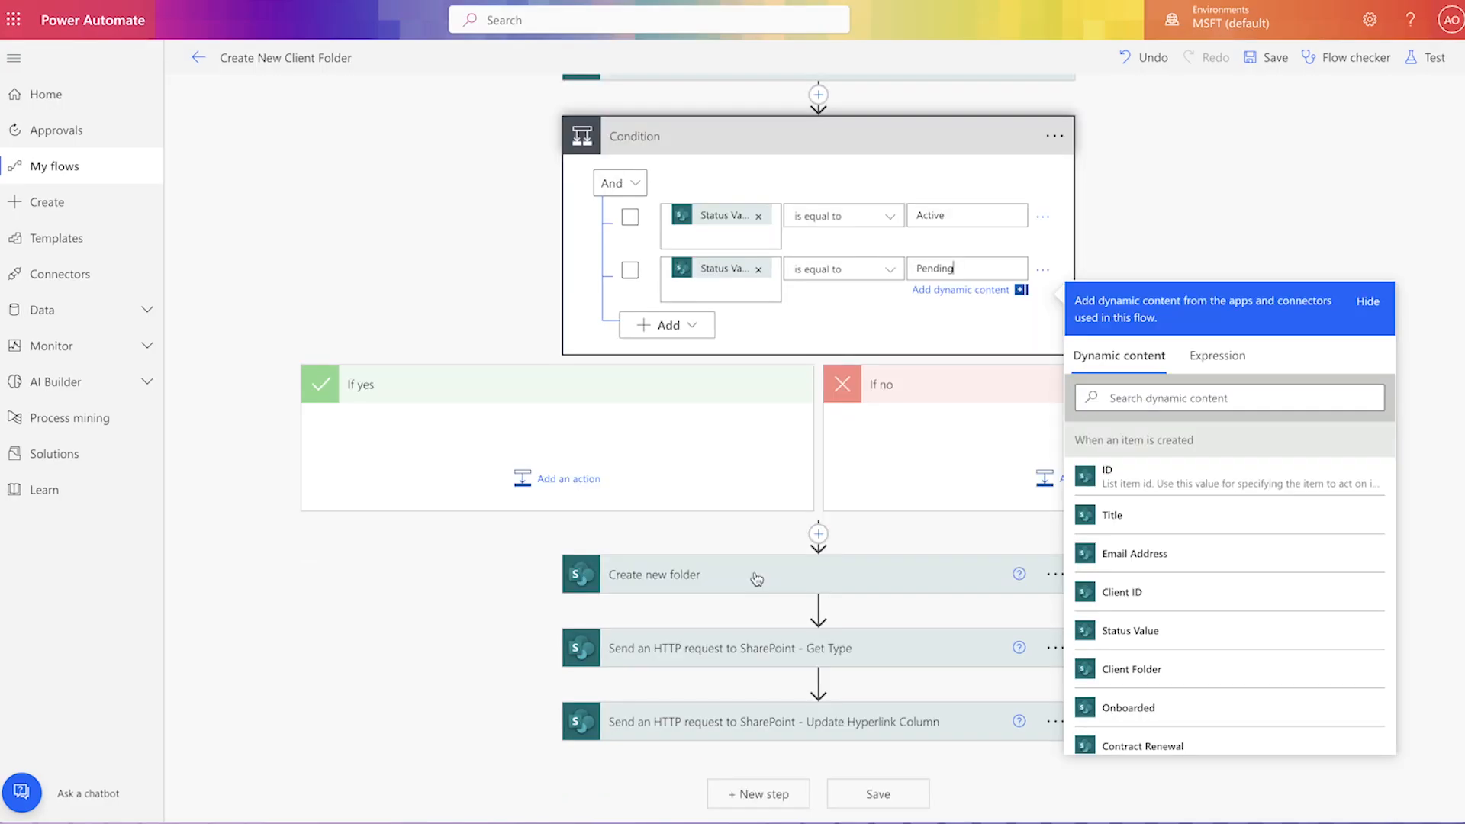
Step: Move Create new folder and both HTTP request actions into the Condition's If yes branch, and save the flow
drag(757, 579, 592, 552)
drag(797, 746, 574, 611)
click(1275, 61)
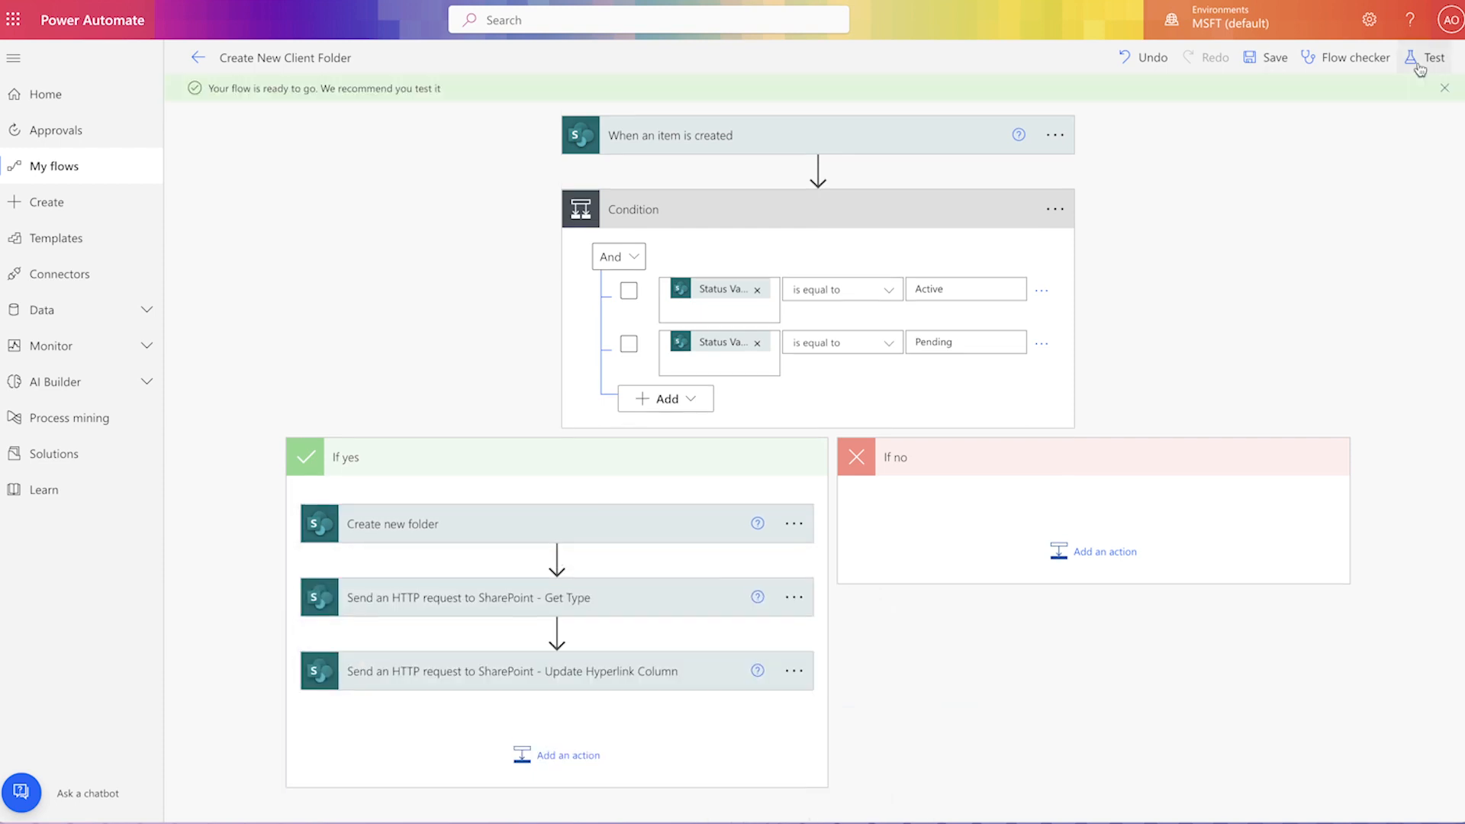
Step: Start a manual test of the Create New Client Folder flow with the Condition in place
click(1428, 57)
click(1206, 100)
click(1179, 790)
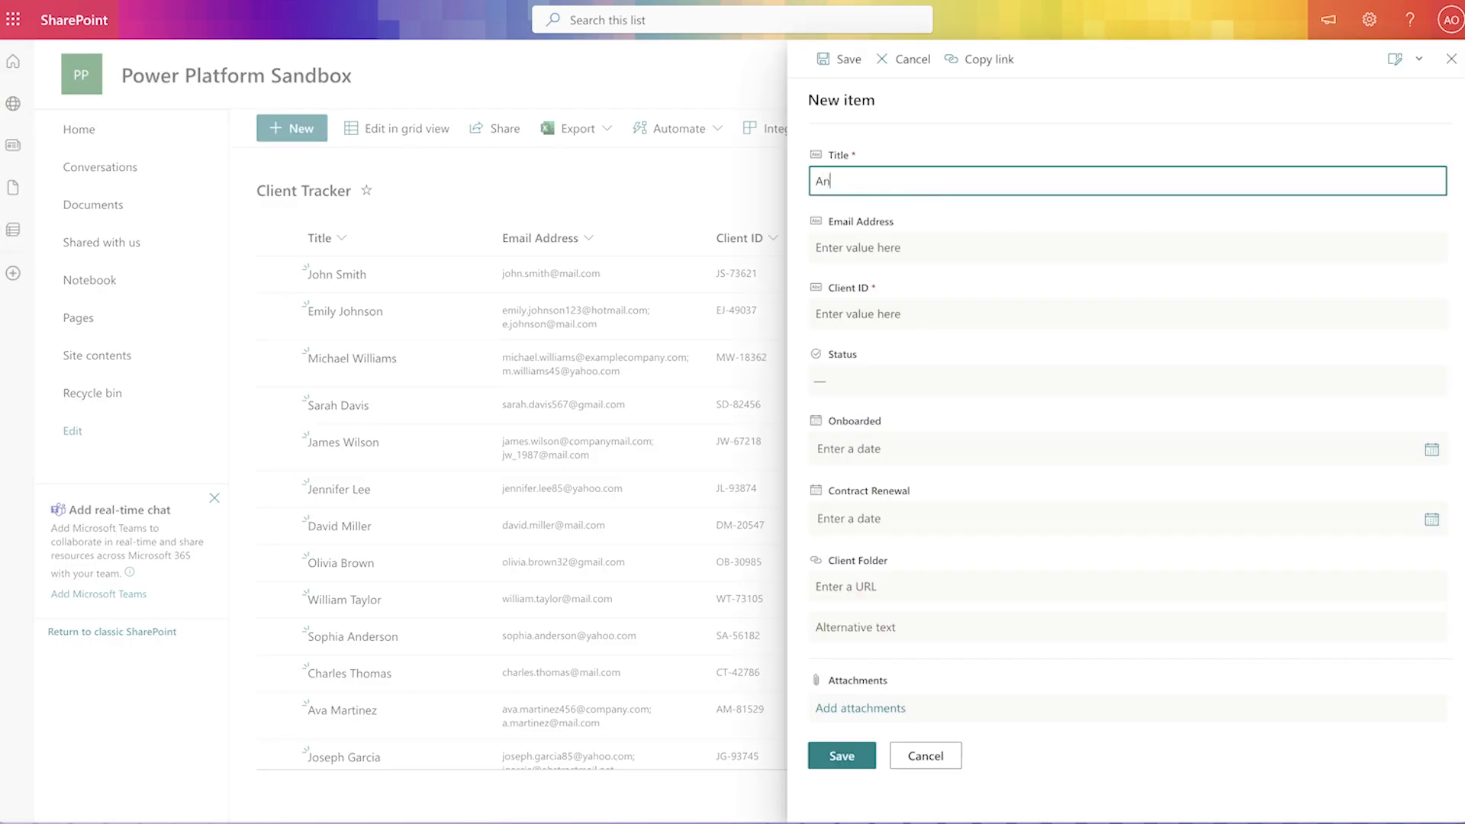
Step: Add a Client Tracker item titled Another Test with an email address, a client ID and the status Prospect, and save it
text(est)
key(Tab)
text(another)
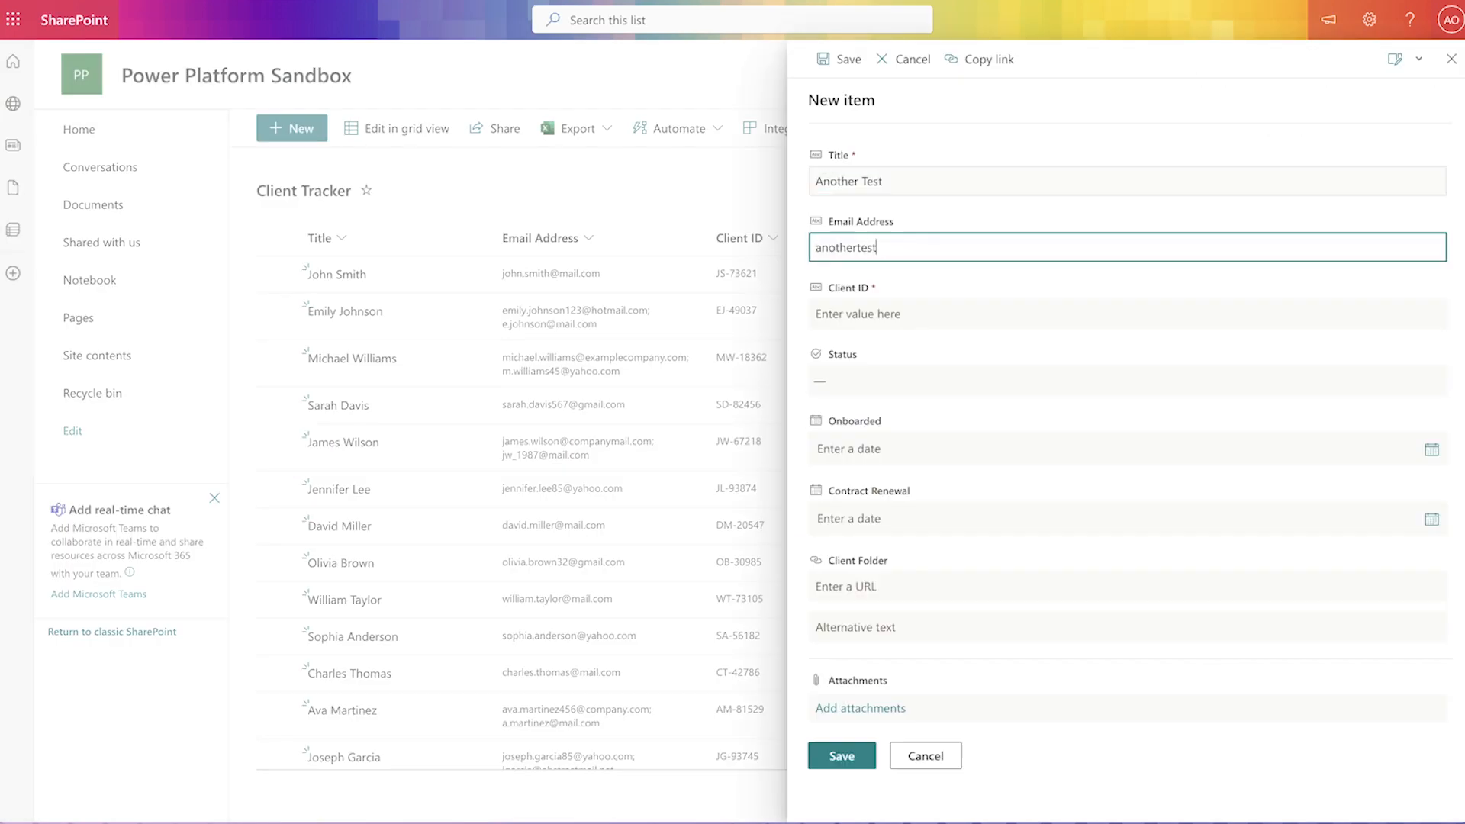
key(Tab)
text(AT-98765)
click(958, 374)
click(972, 496)
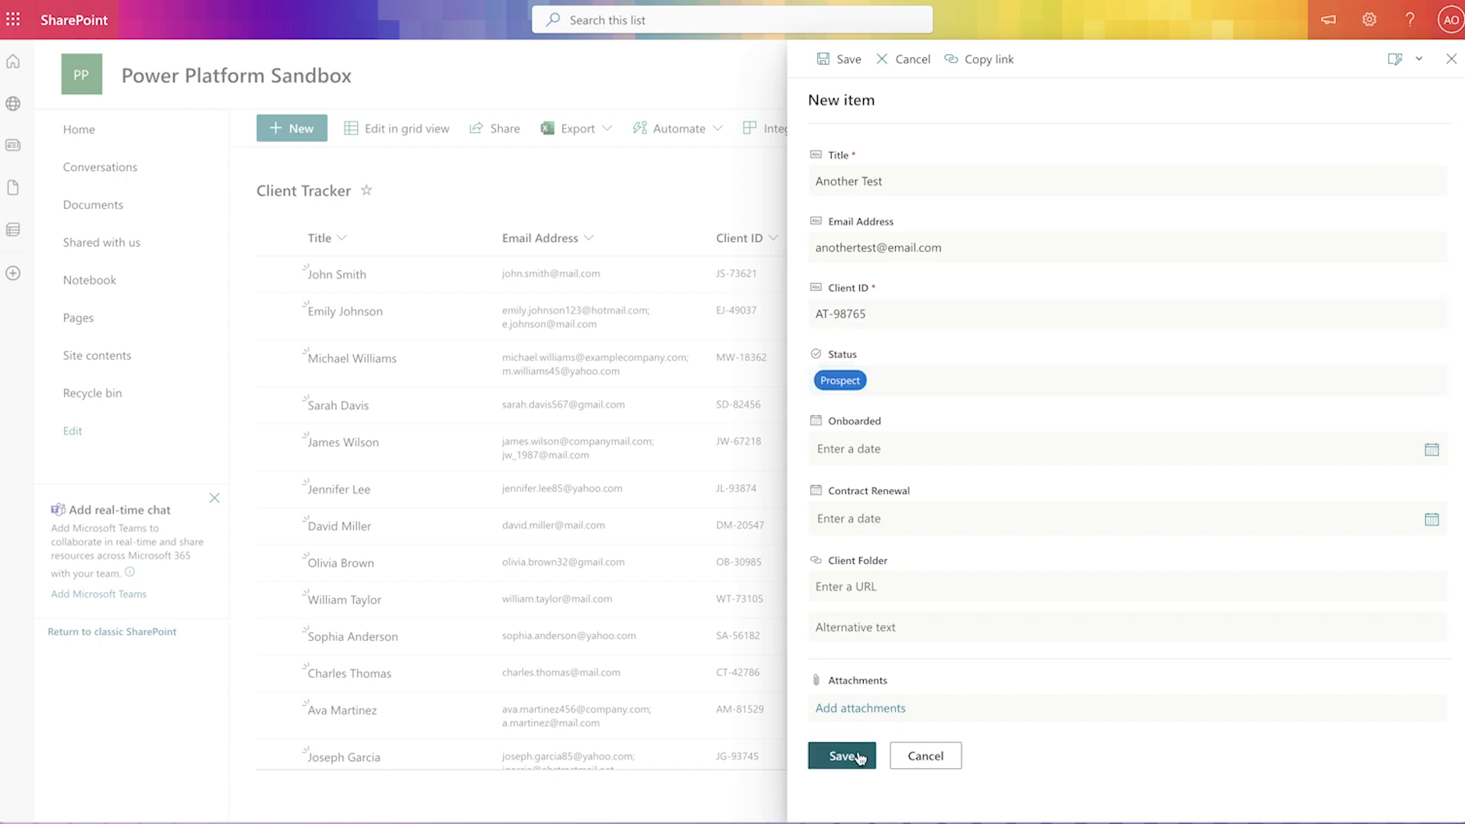
click(854, 755)
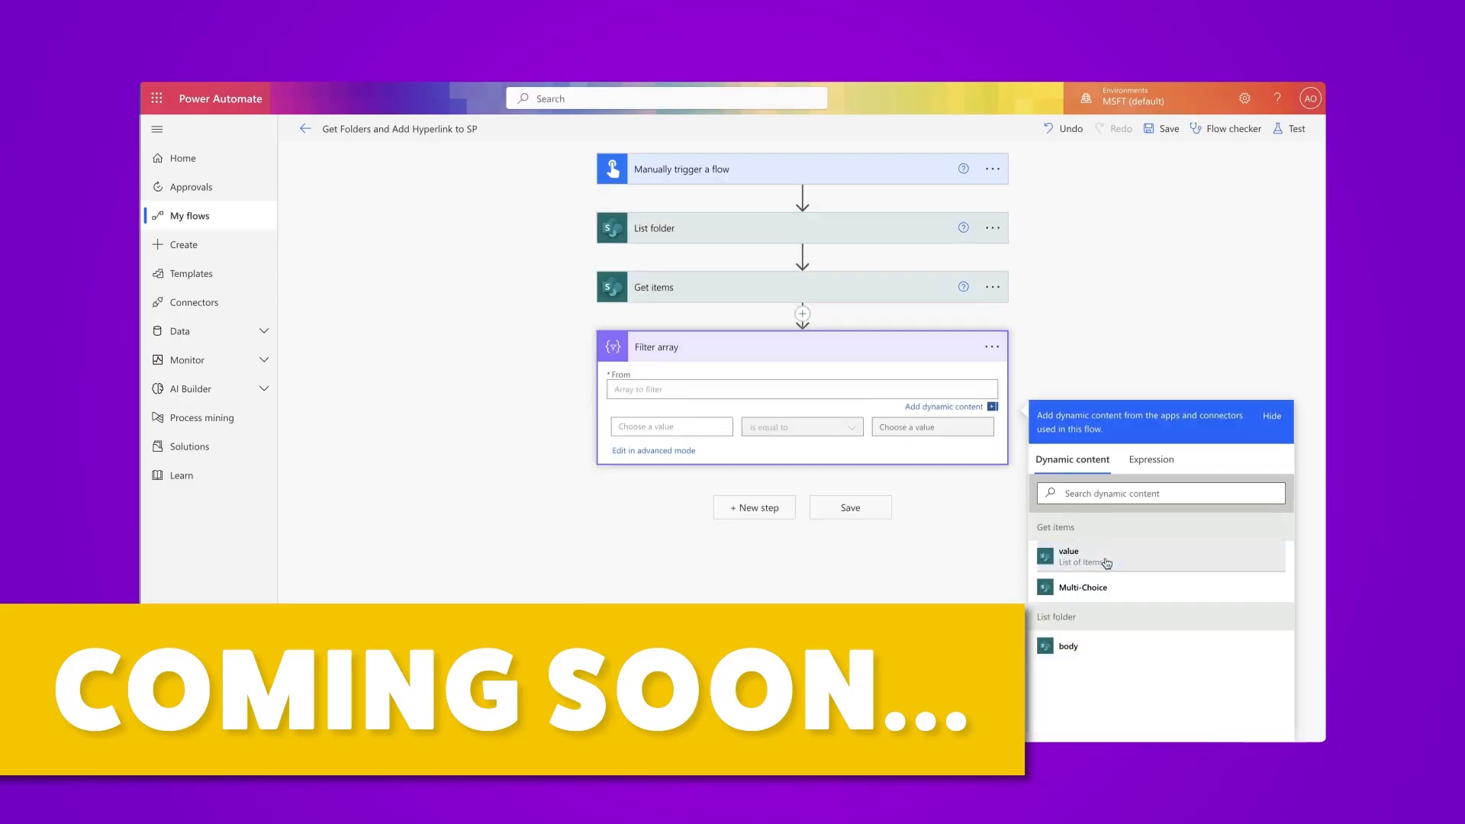
Step: In the Get Folders and Add Hyperlink to SP flow, set Filter array to filter the Get items value where Client Folder is equal to null
click(1106, 562)
text(folder)
click(849, 581)
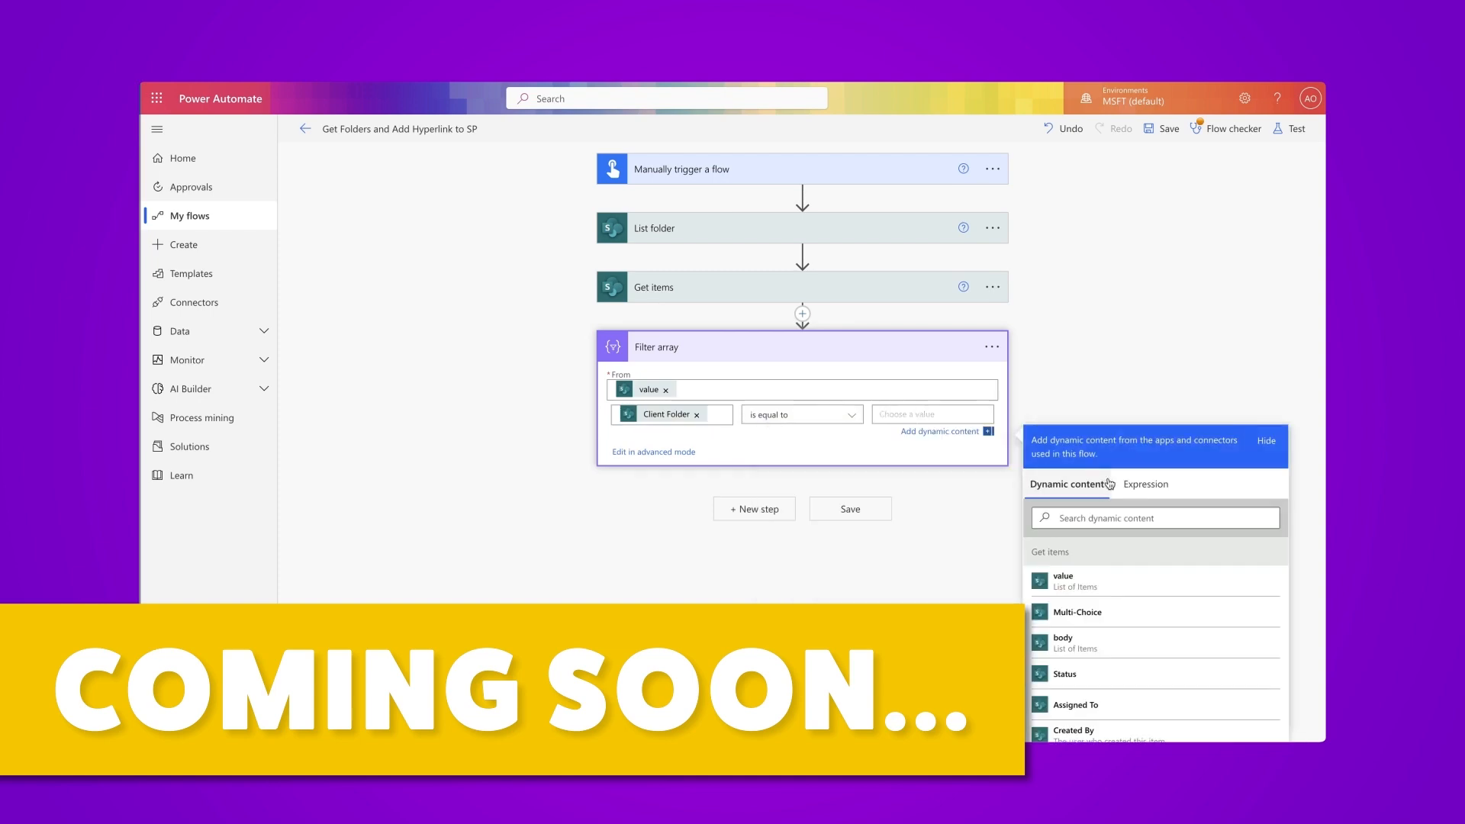
text(nul)
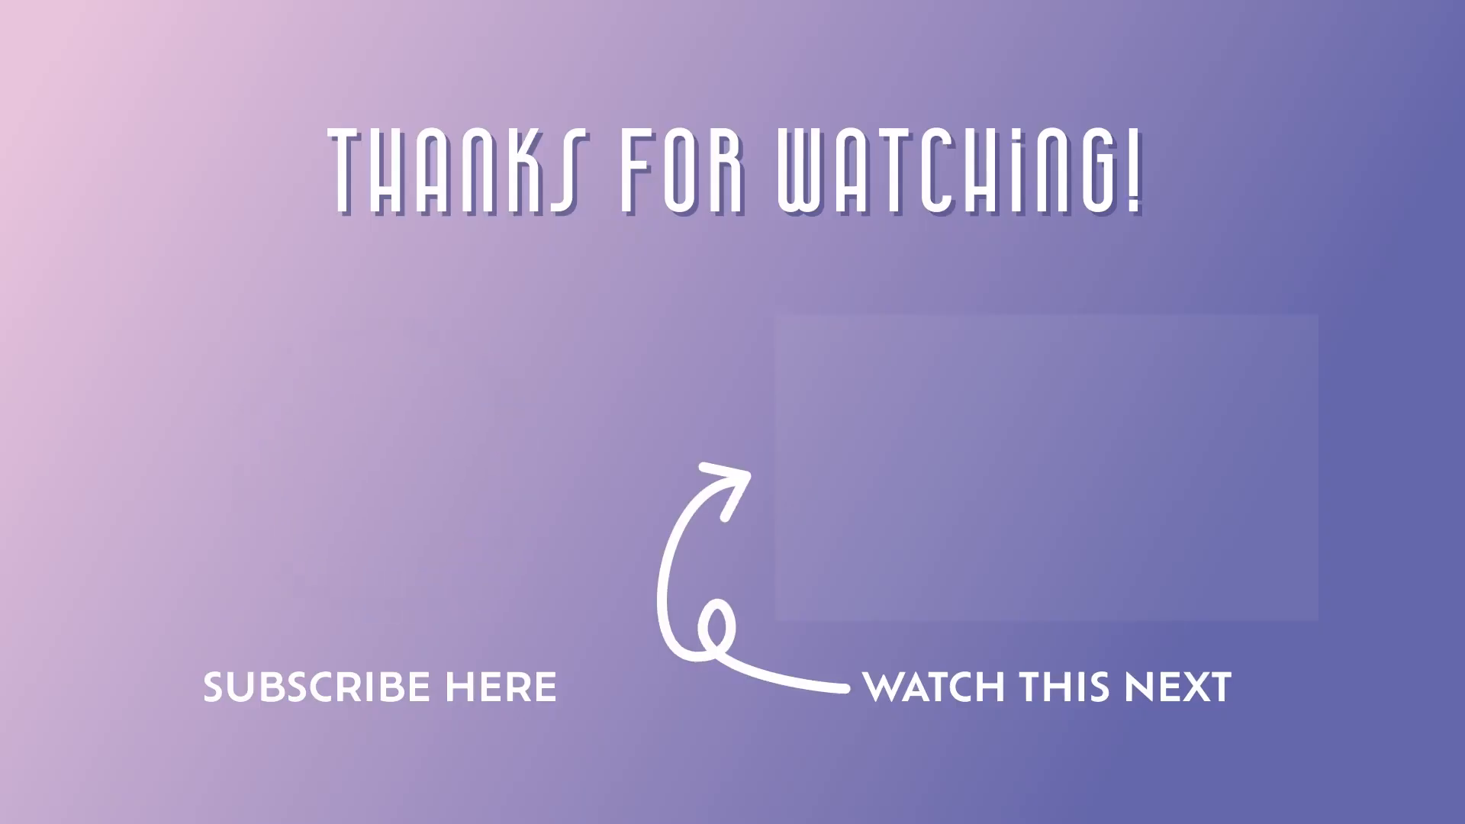